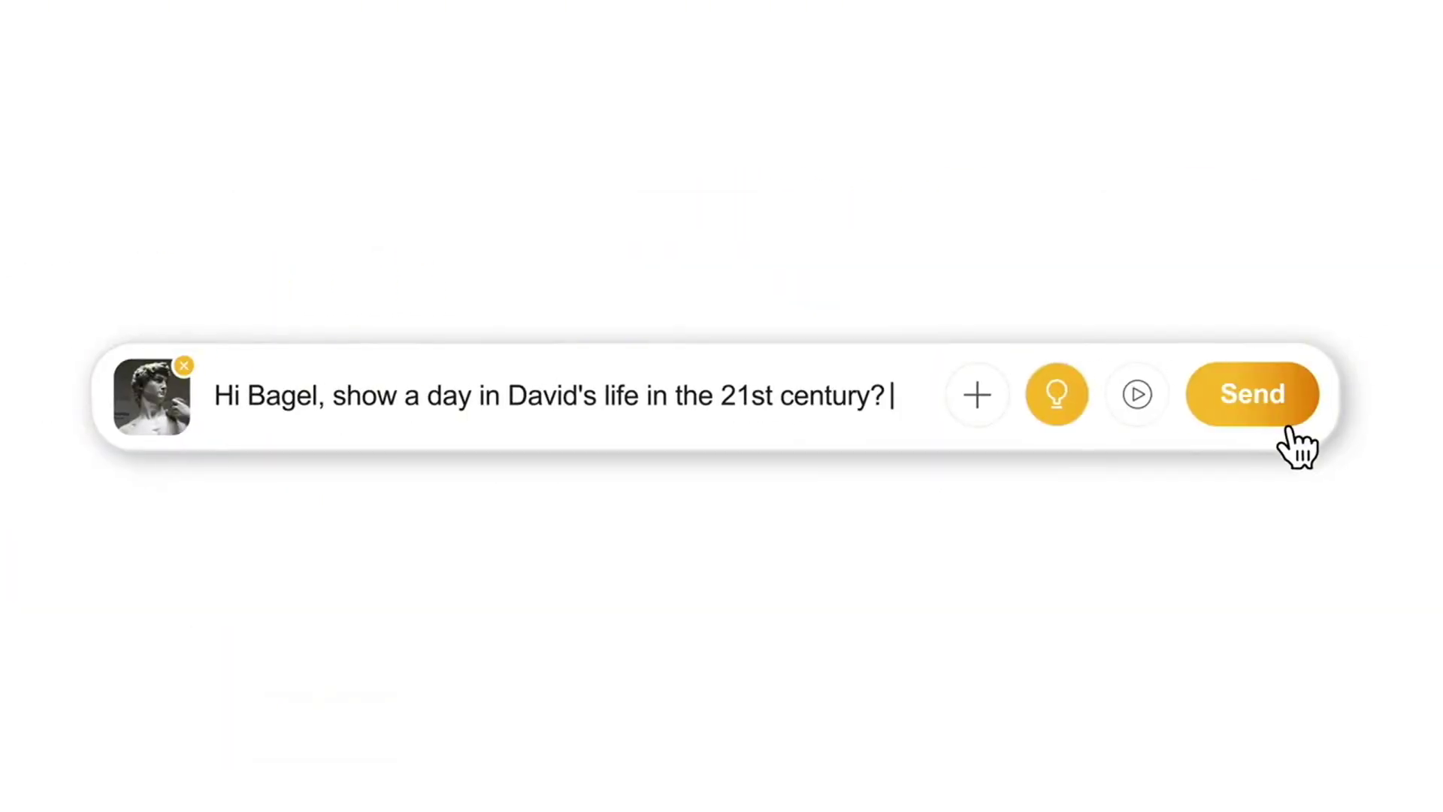
click(1290, 433)
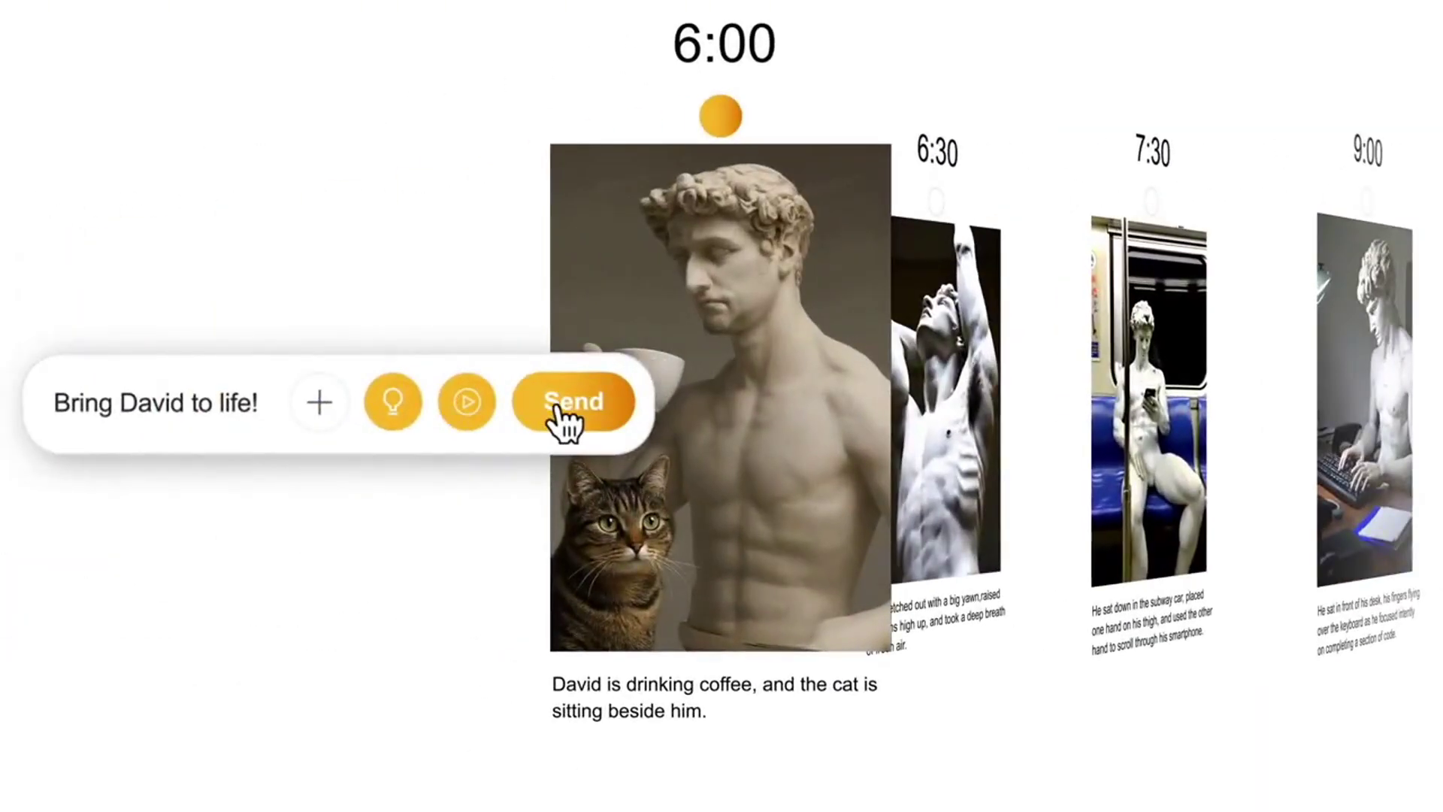
click(451, 397)
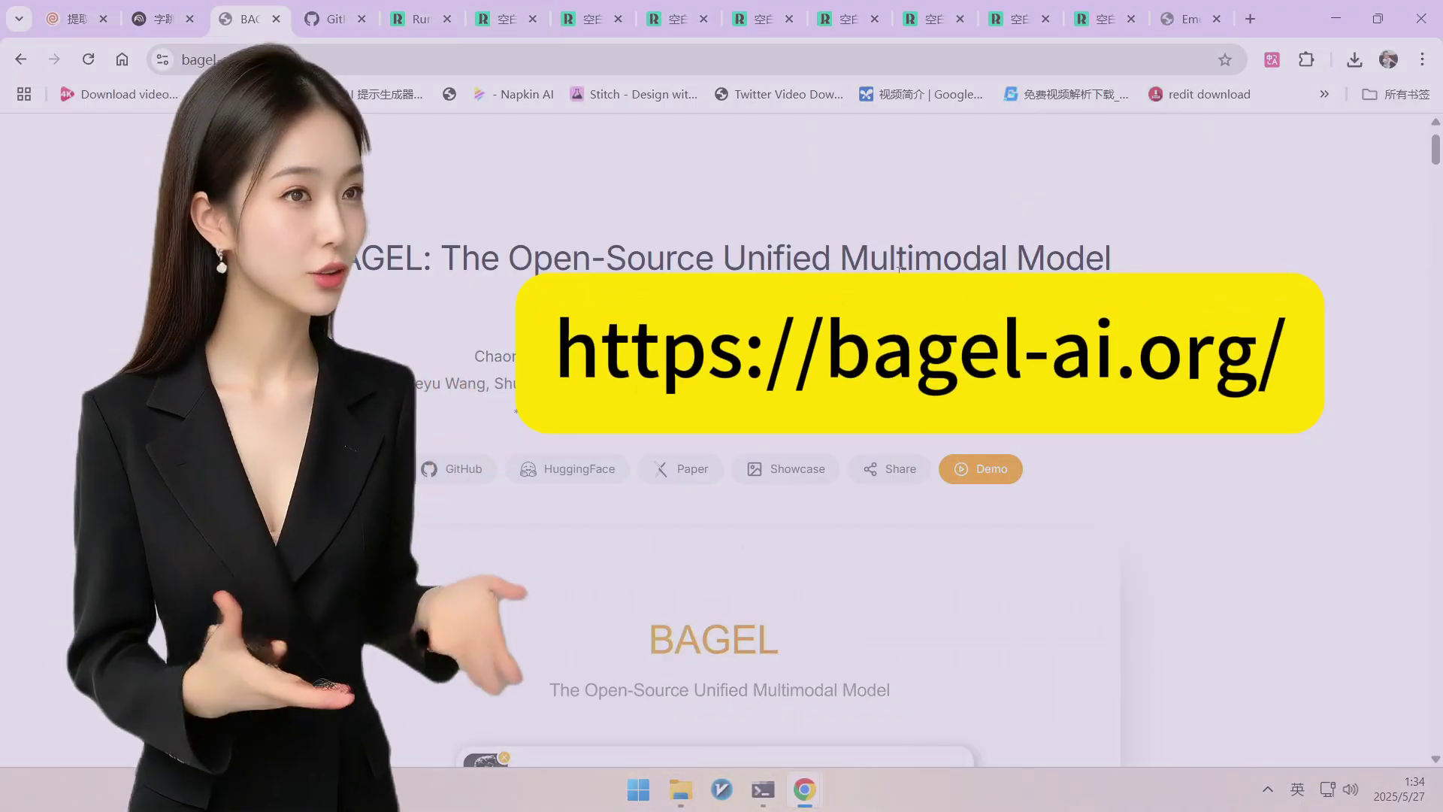
- Go from the BAGEL page's introduction to the Chat showcase section and read its description
scroll(935, 239, down, 3)
scroll(935, 239, down, 10)
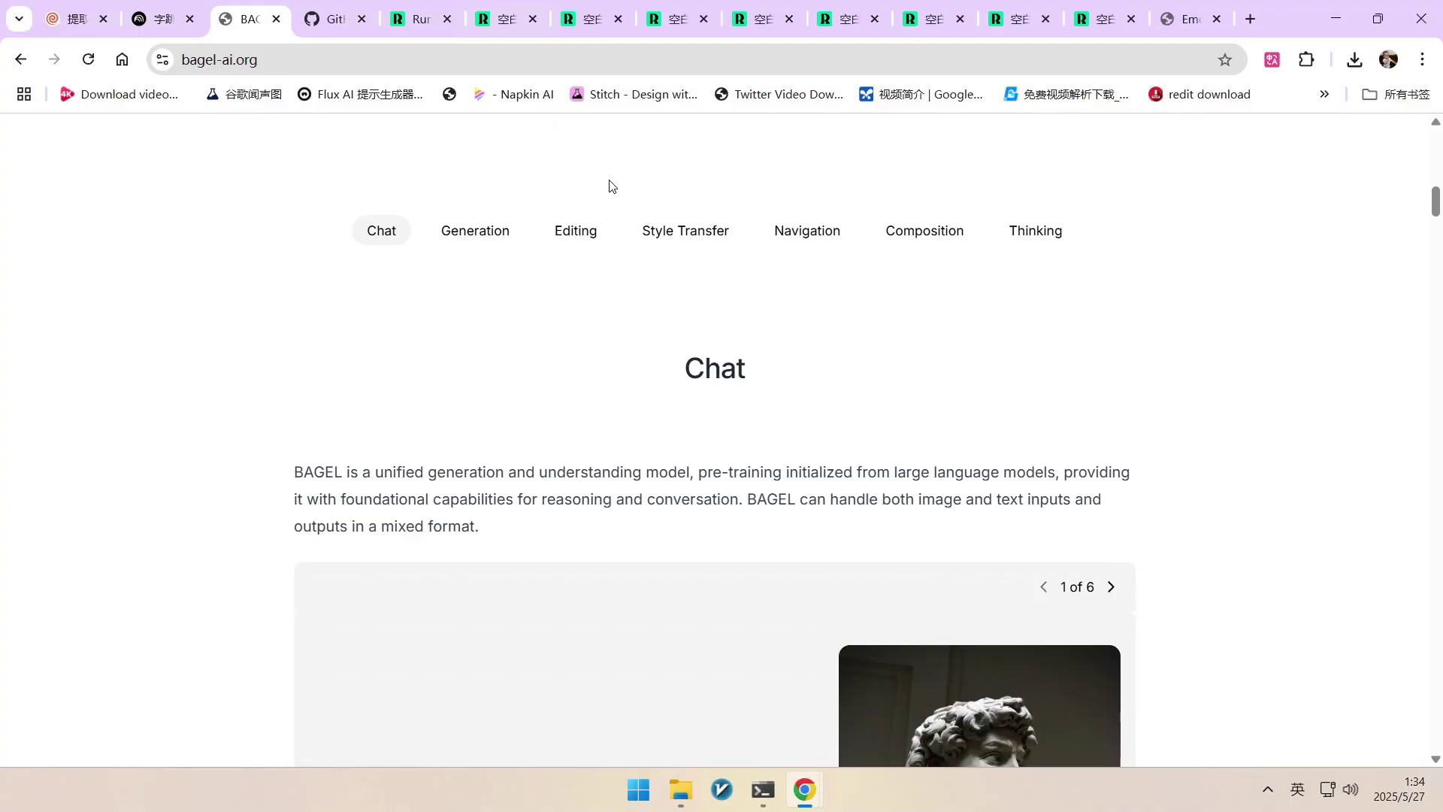
scroll(613, 187, down, 1)
scroll(432, 192, up, 1)
scroll(1026, 277, down, 4)
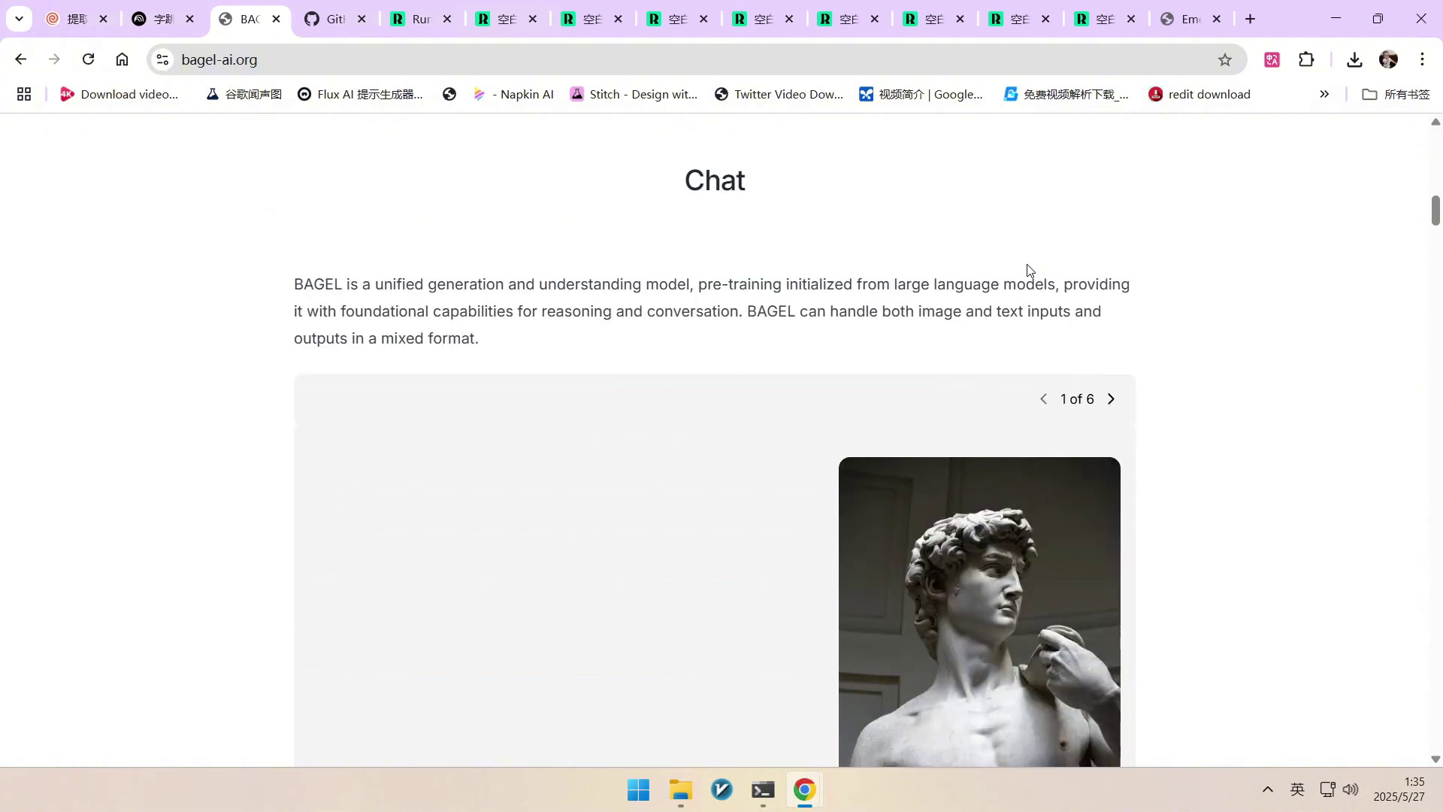
scroll(807, 285, up, 3)
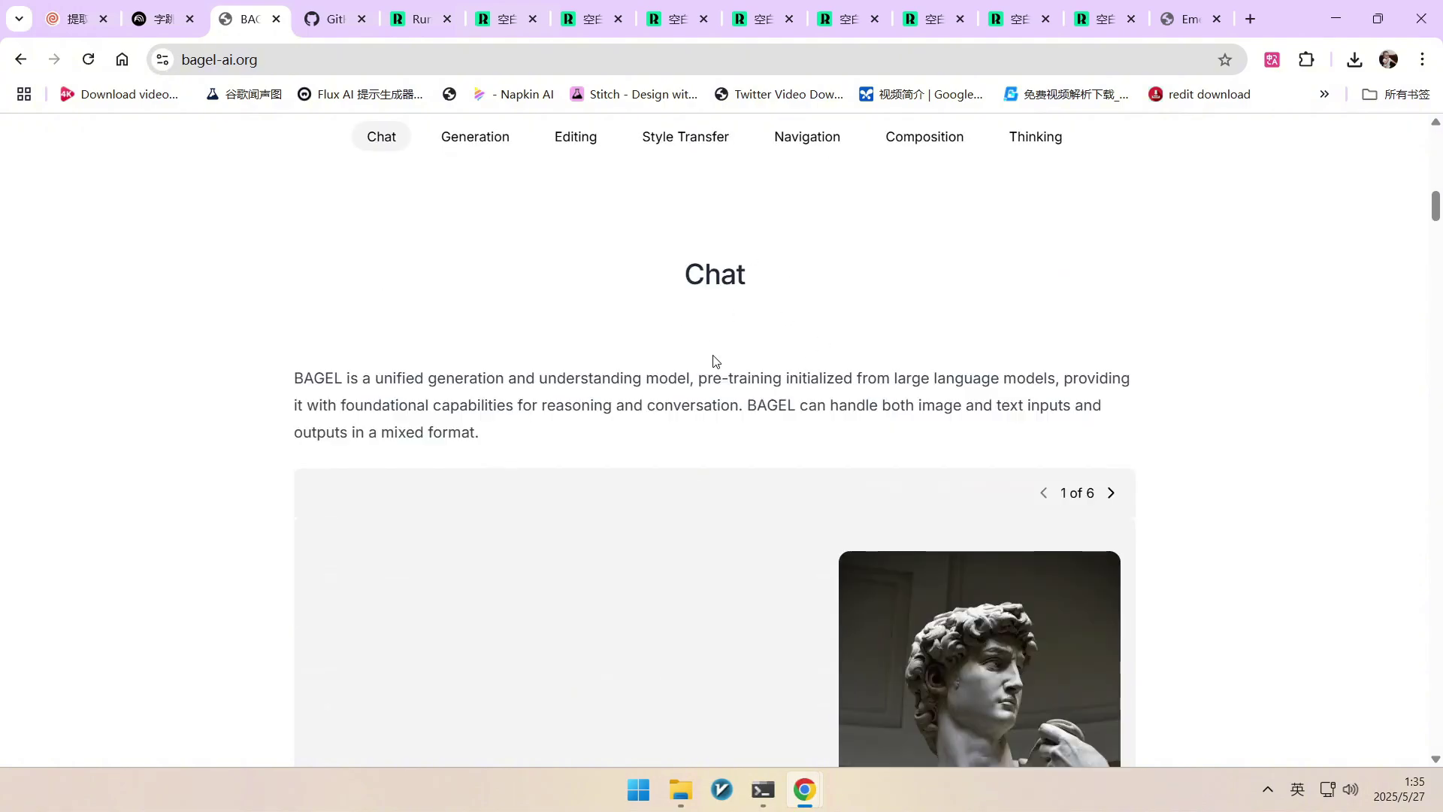
- Read the first Chat example, in which questions are asked about the David statue picture and its artist
scroll(858, 351, down, 5)
scroll(1000, 402, down, 2)
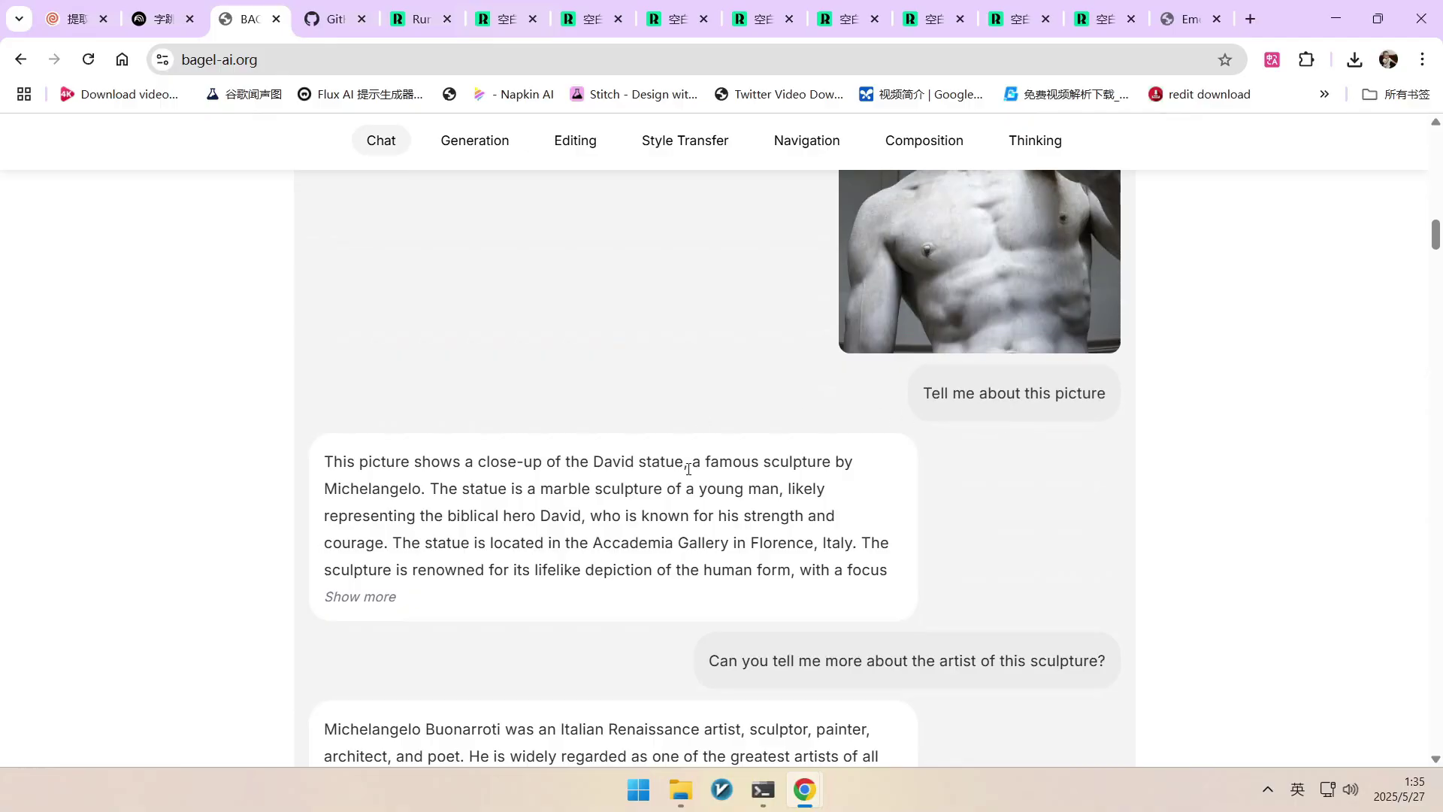
scroll(724, 455, down, 3)
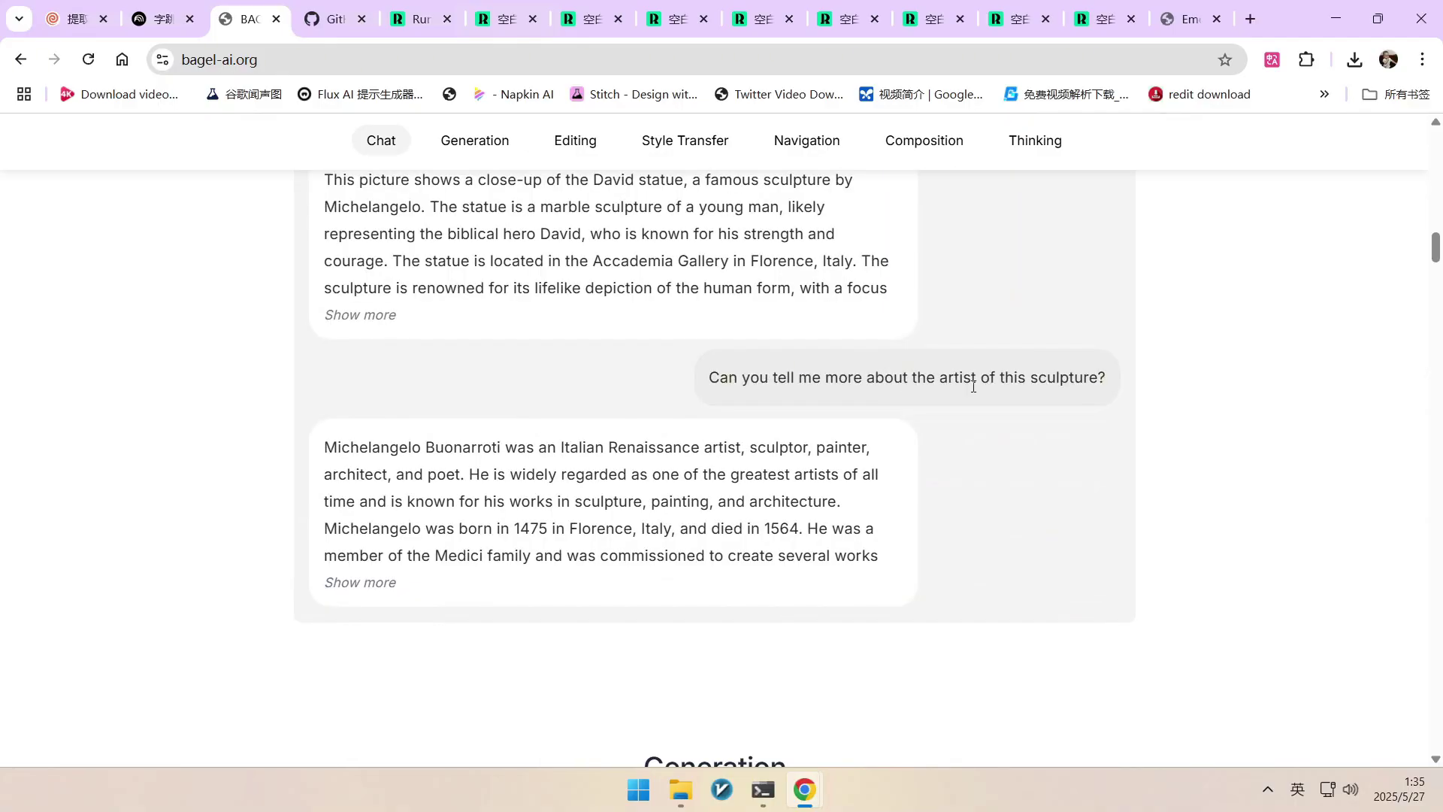
scroll(987, 385, up, 1)
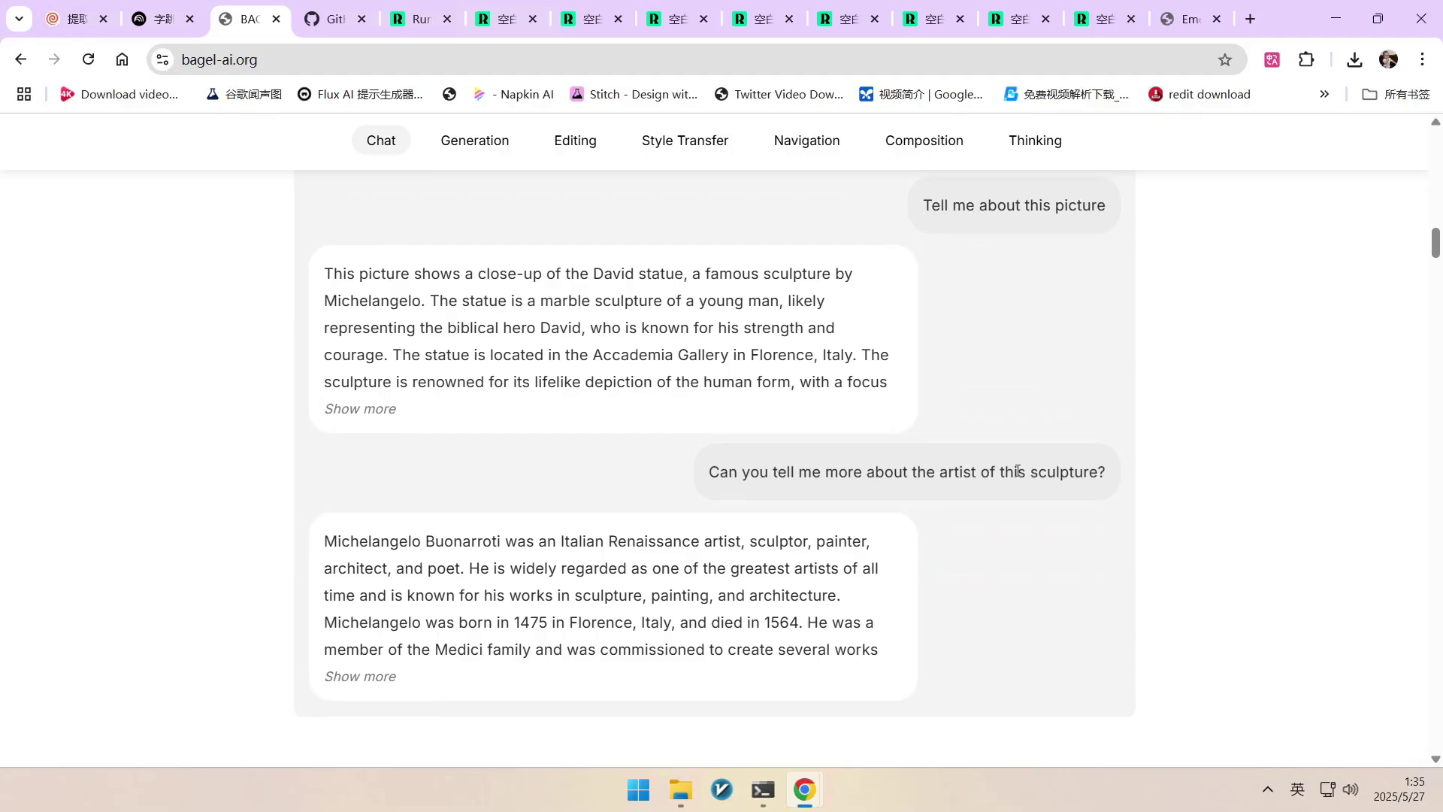
scroll(1043, 443, up, 2)
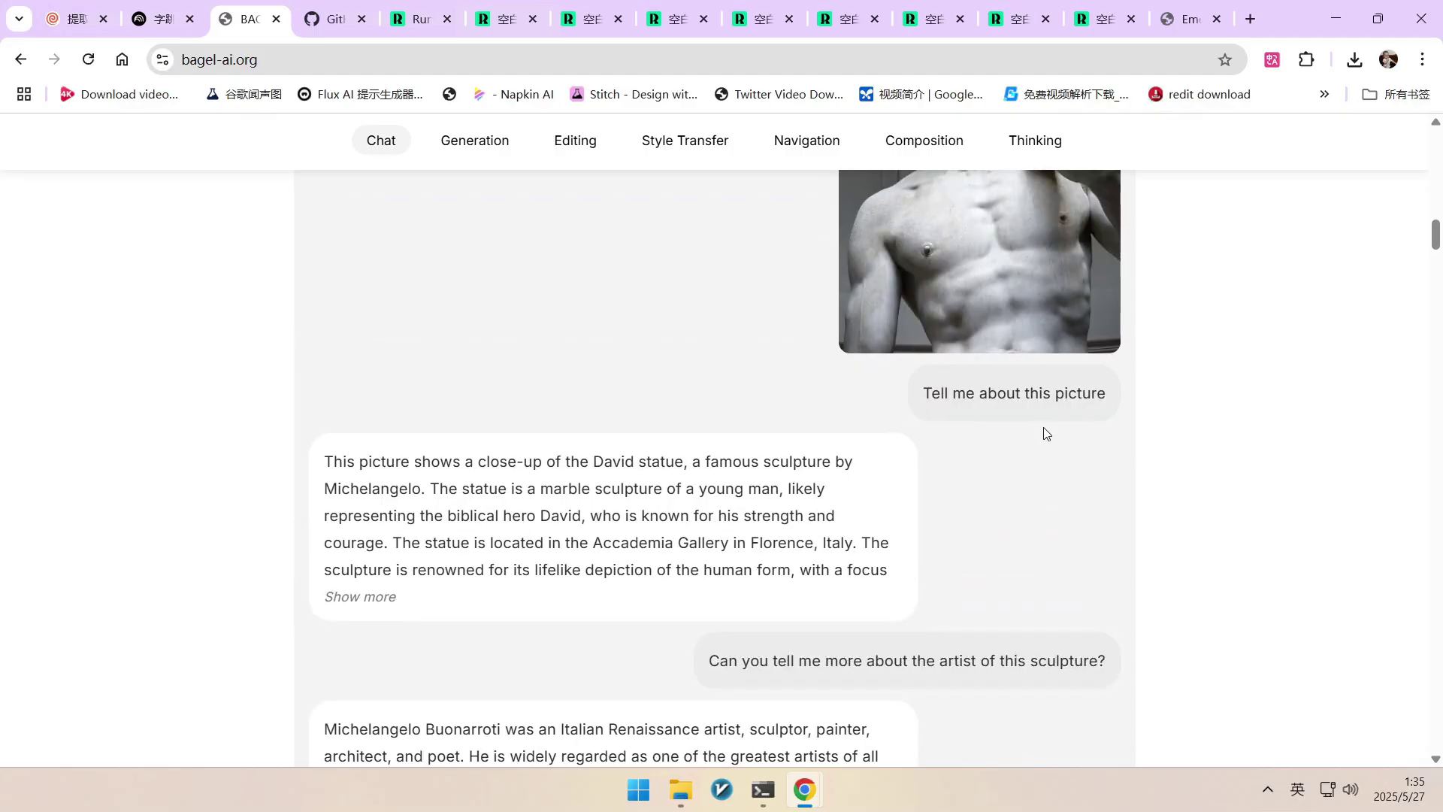
scroll(1044, 434, down, 2)
scroll(950, 472, up, 7)
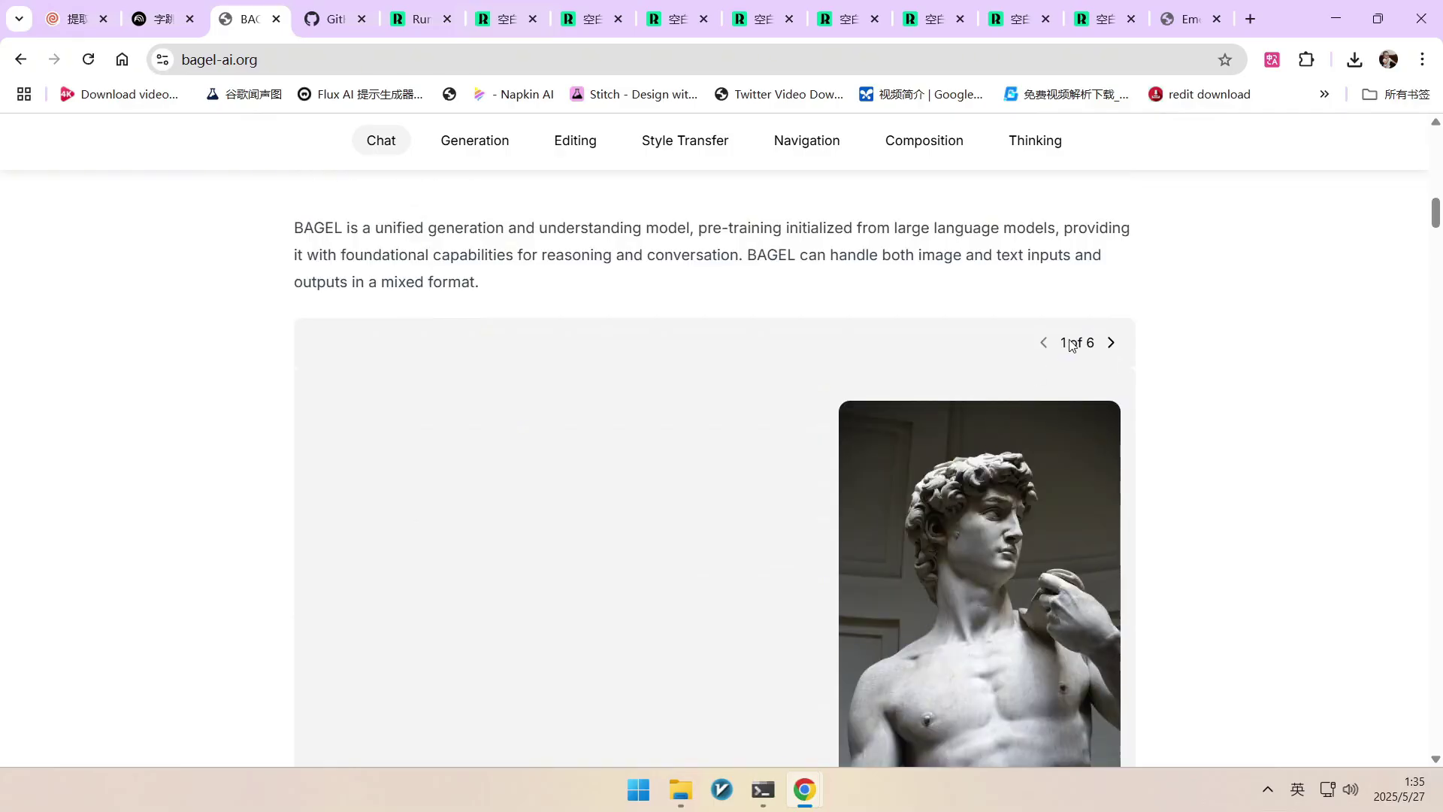
- Show the second Chat example and examine the yearbook page and the question about the man presenting the award
click(1112, 343)
scroll(1047, 419, down, 2)
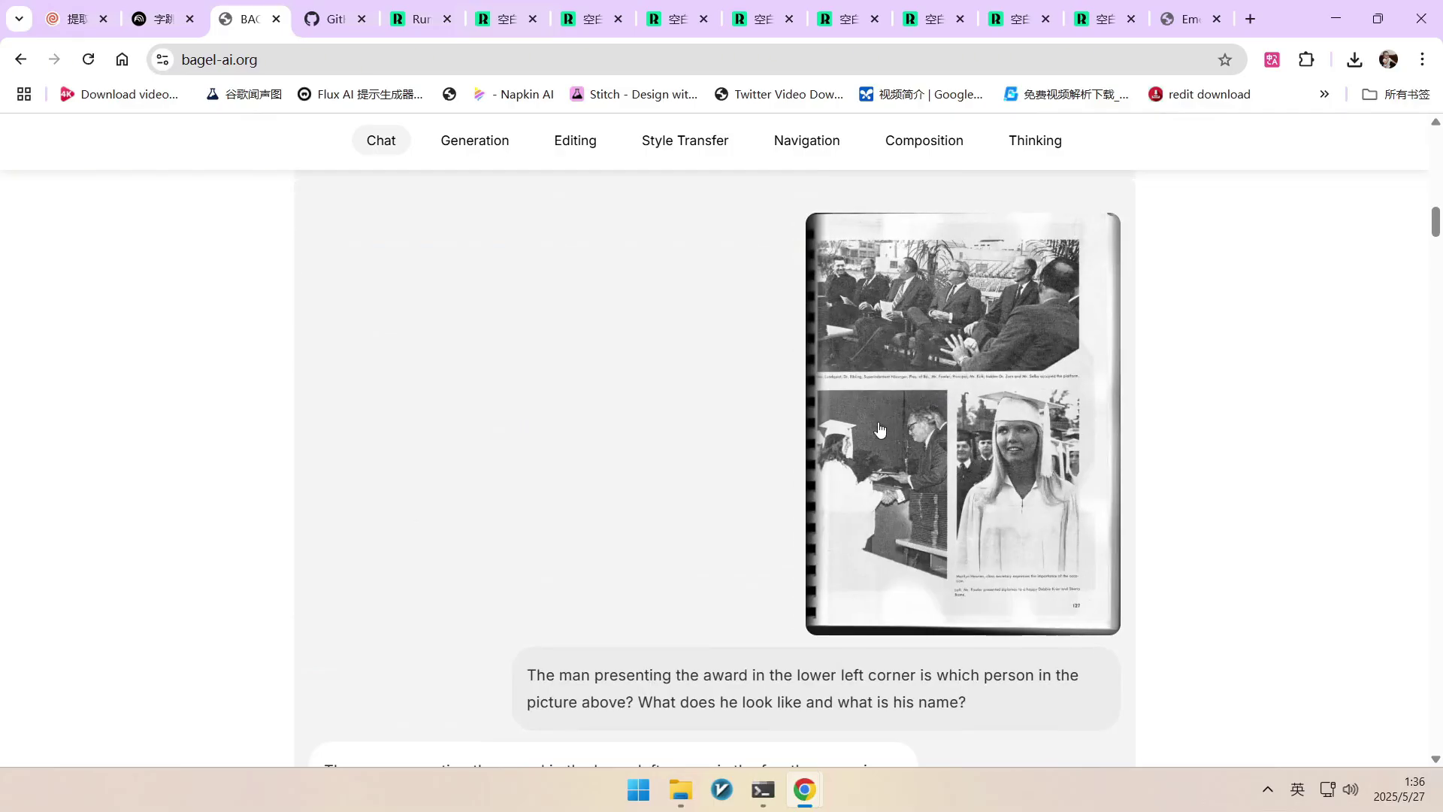
scroll(959, 436, down, 1)
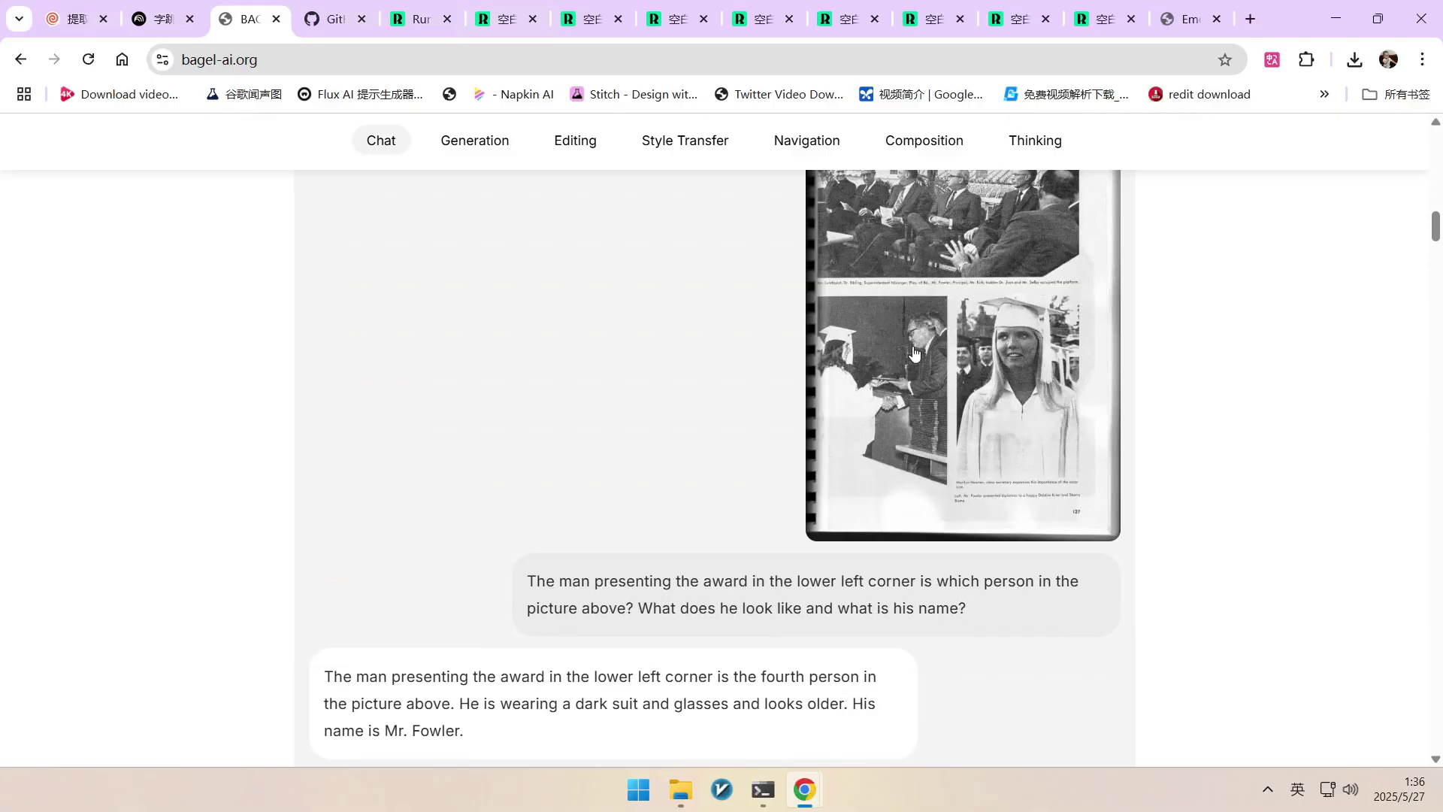
scroll(916, 364, up, 1)
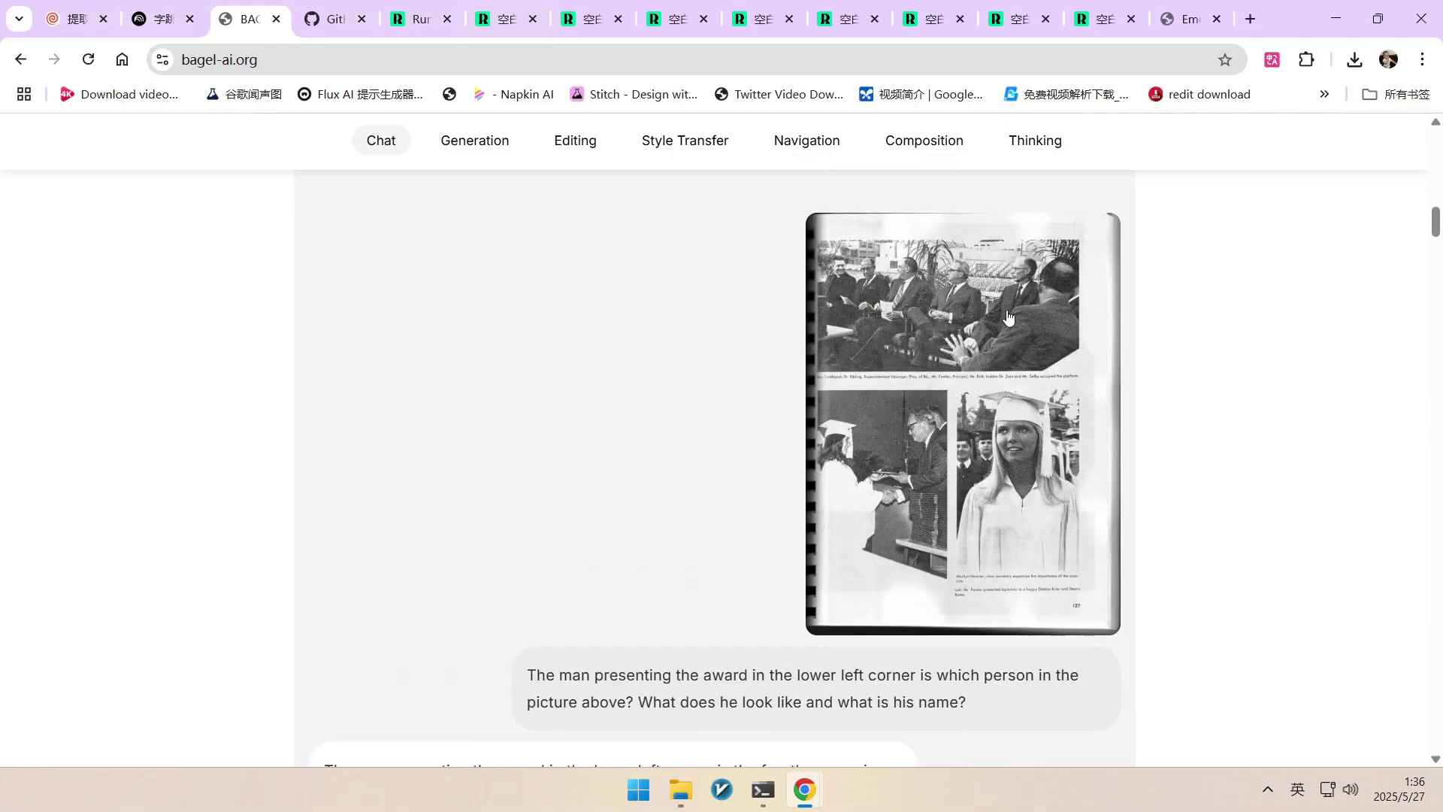
scroll(991, 339, down, 3)
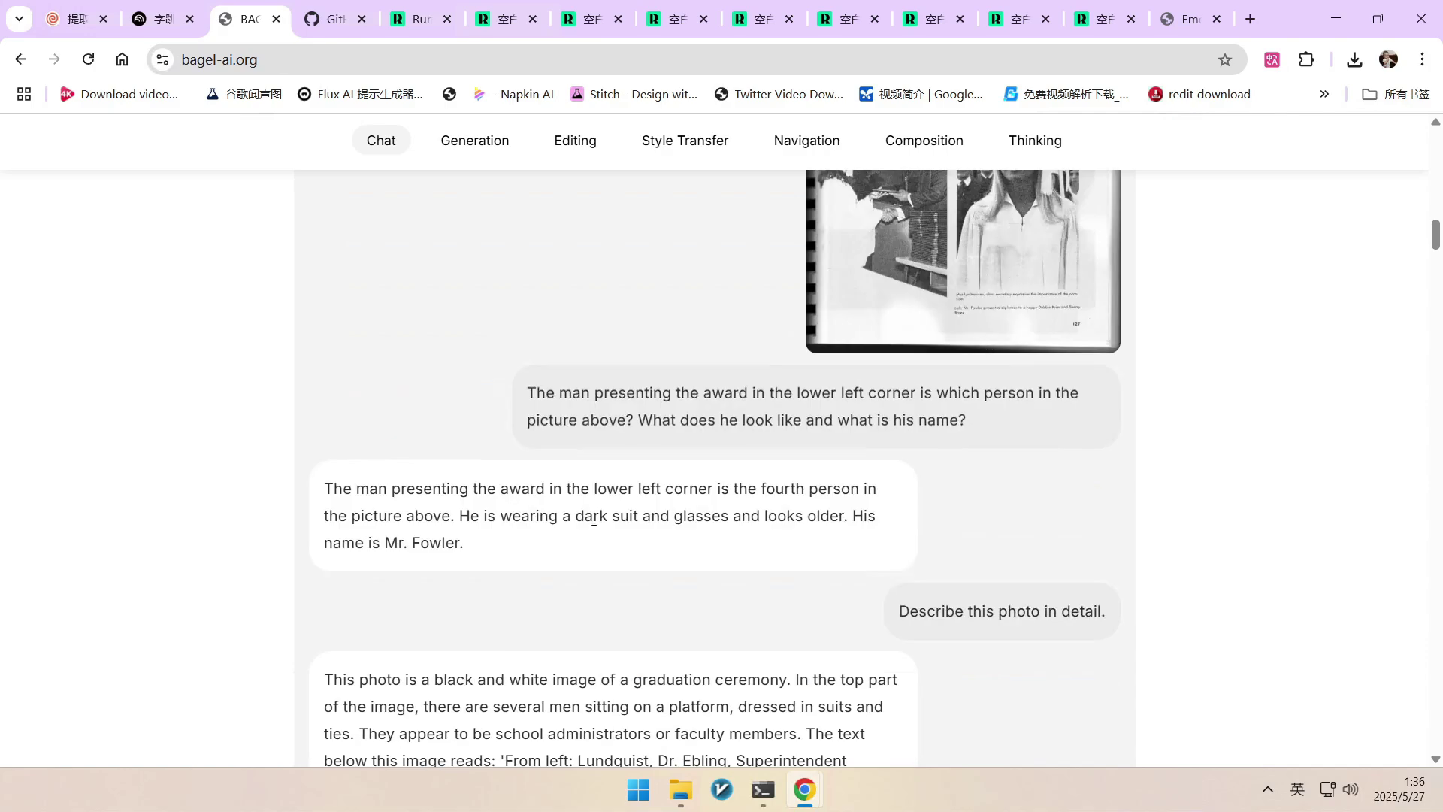
- Read the model's answer about the award presenter's position, clothing and name, and compare it with the yearbook photos
drag(482, 491, 573, 491)
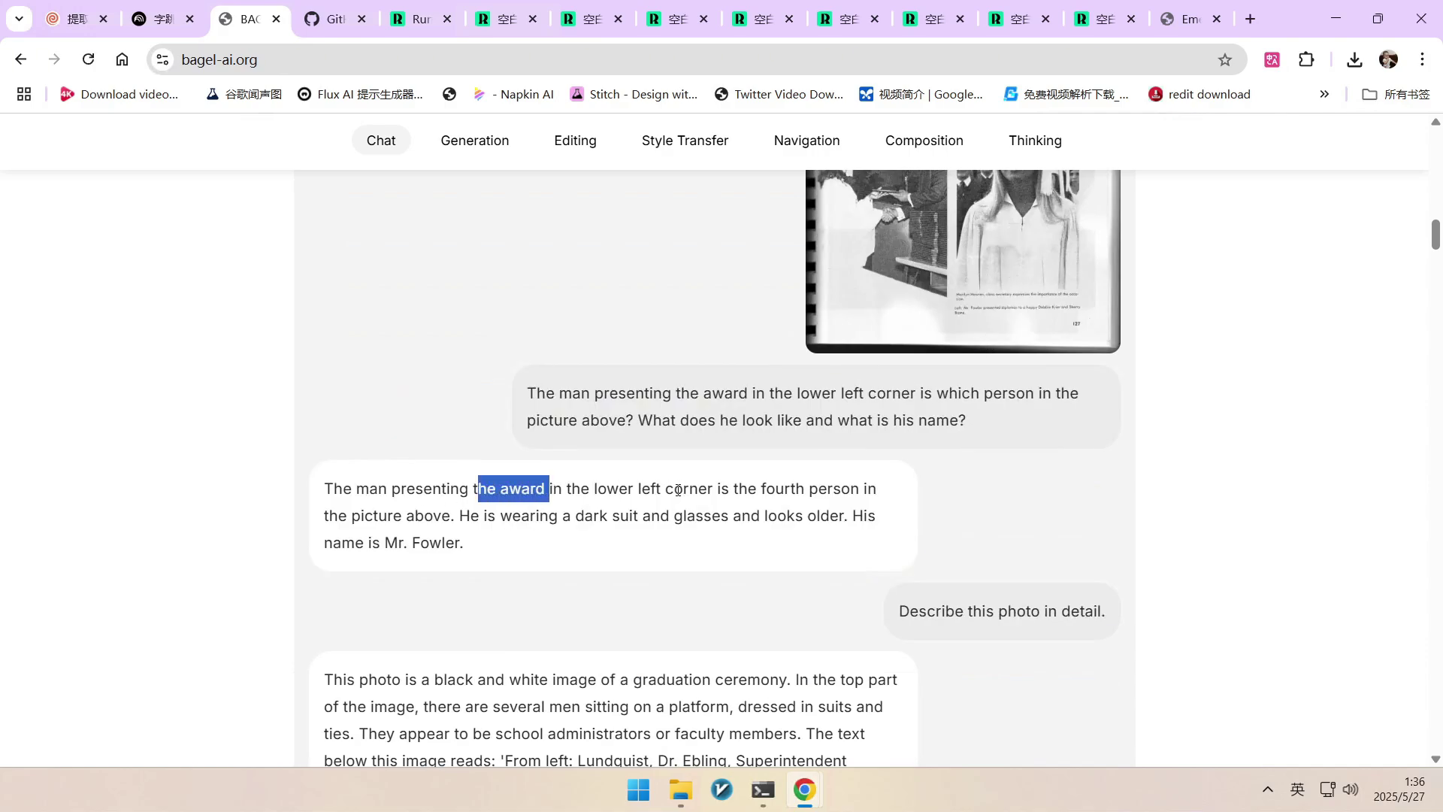
click(643, 491)
scroll(714, 488, up, 1)
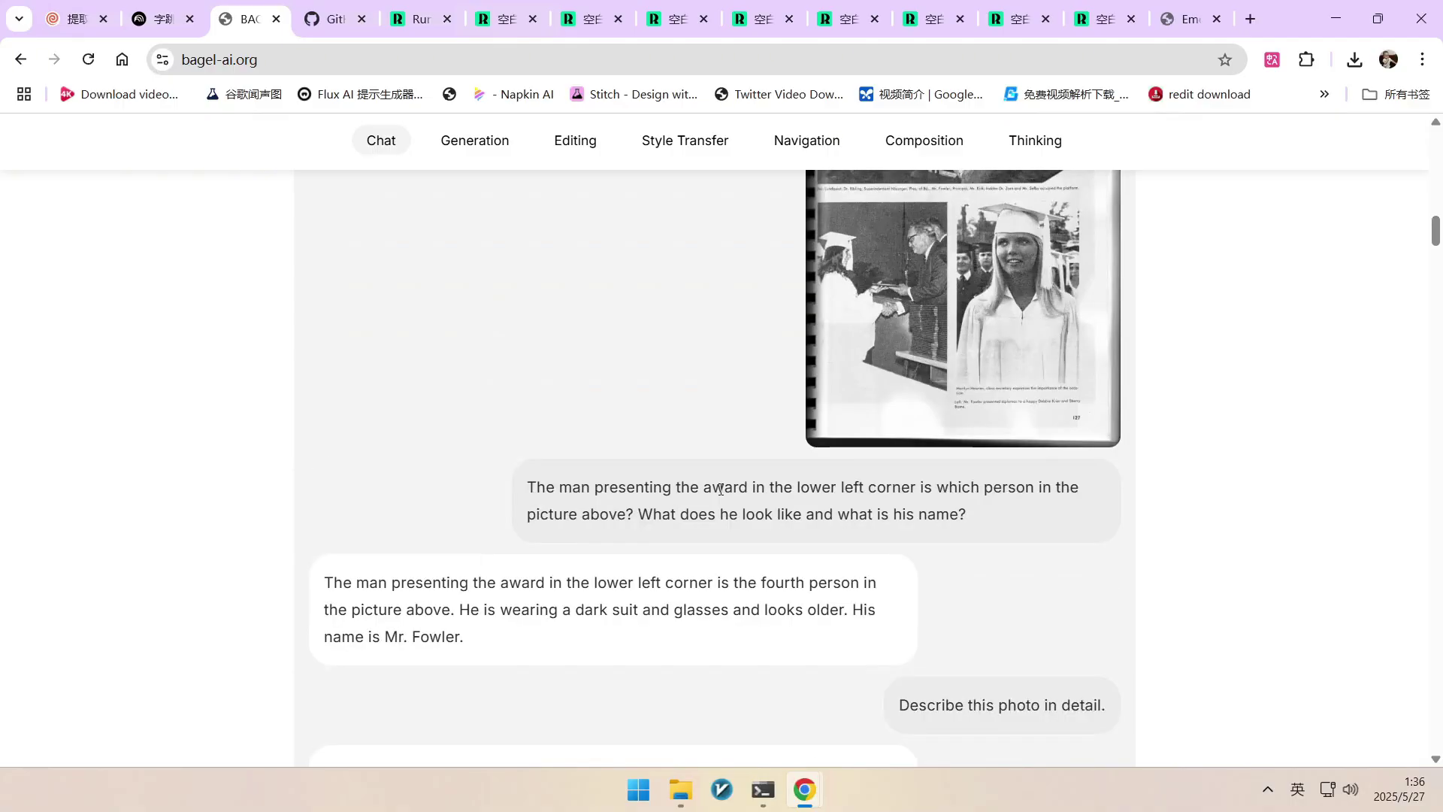
double_click(624, 610)
scroll(750, 549, down, 1)
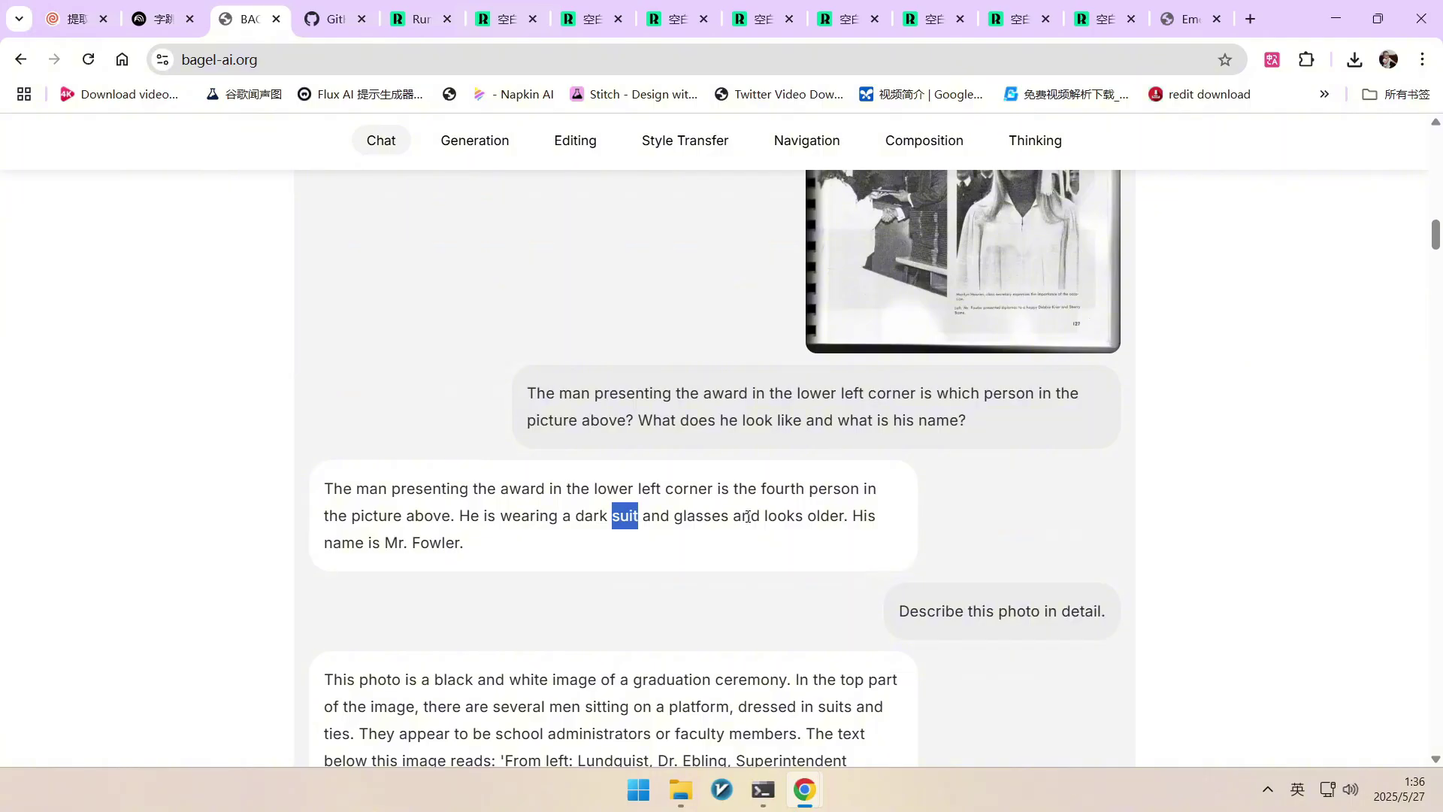
scroll(789, 530, up, 1)
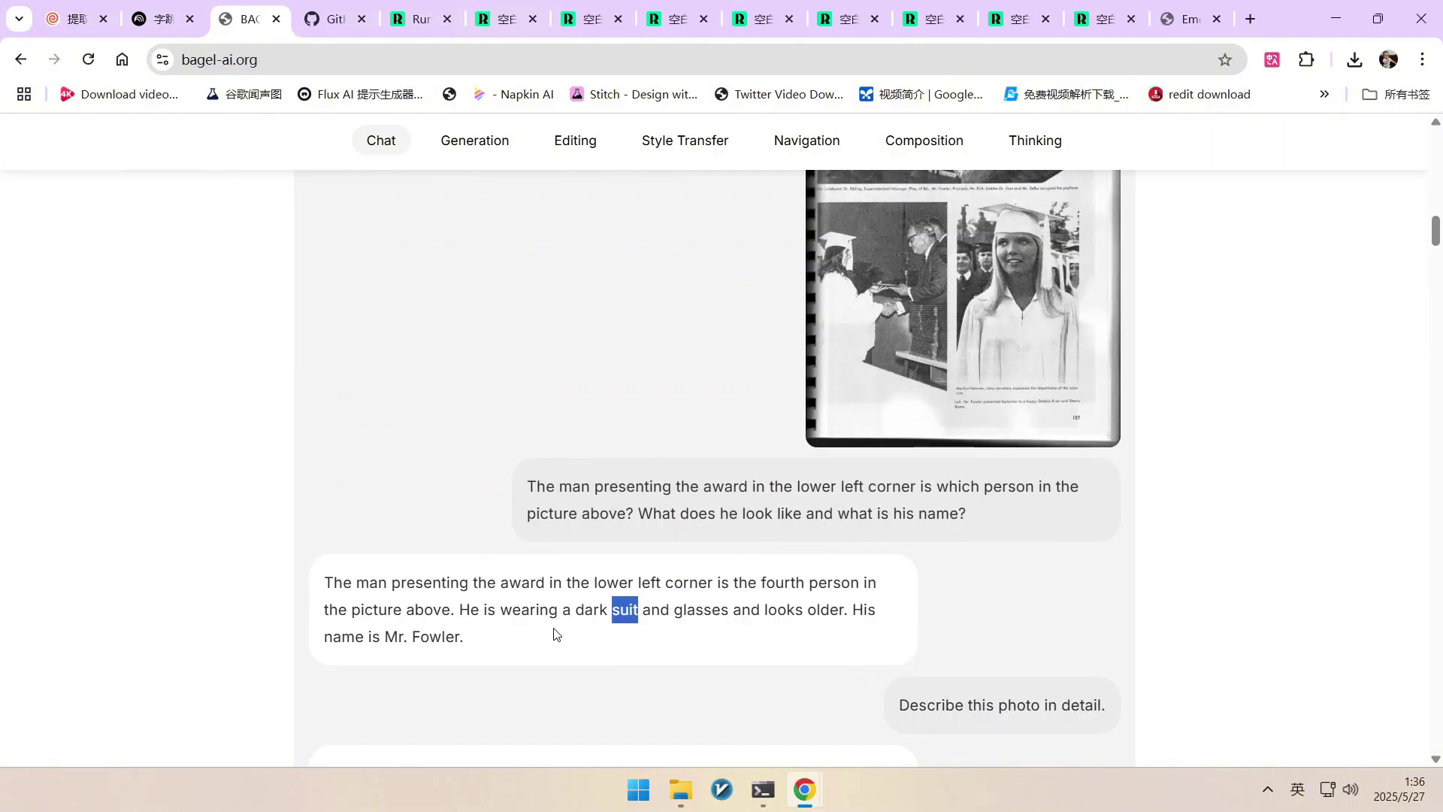
drag(399, 638, 481, 642)
scroll(767, 569, up, 2)
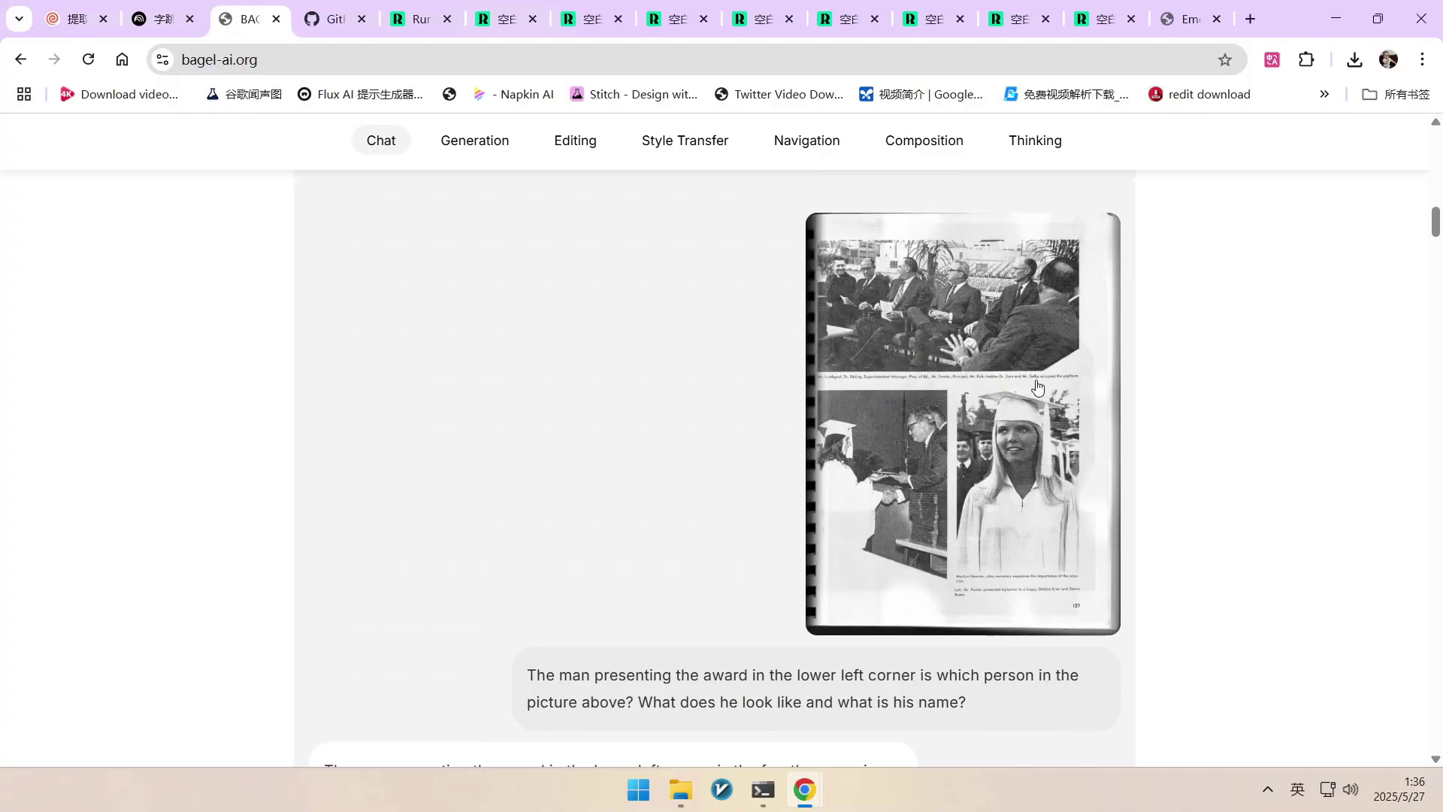
- Examine the Editing example that unrolls the patchwork fabric, comparing the source photo, the request and the generated image
scroll(894, 502, up, 2)
scroll(1165, 381, down, 1)
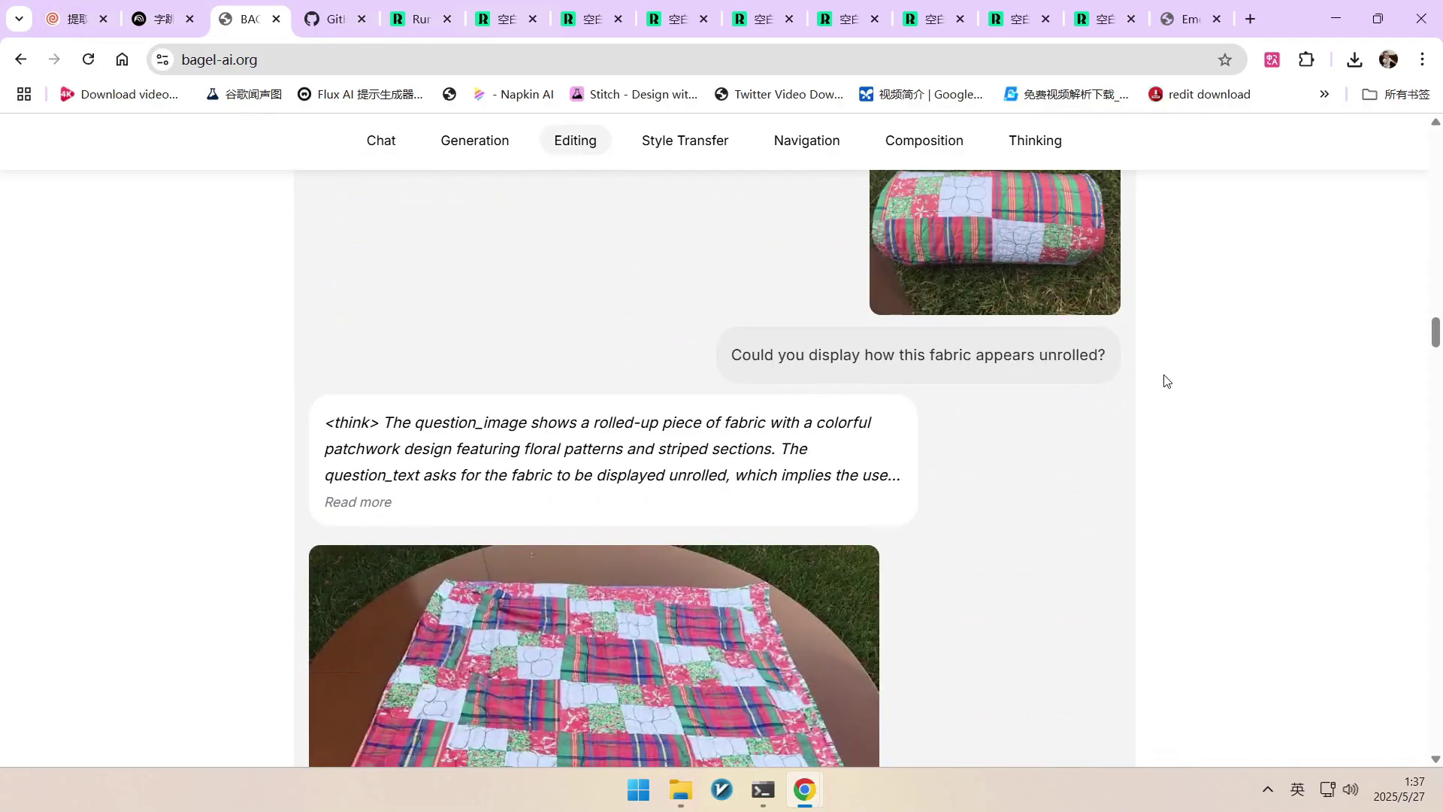
scroll(1164, 381, up, 1)
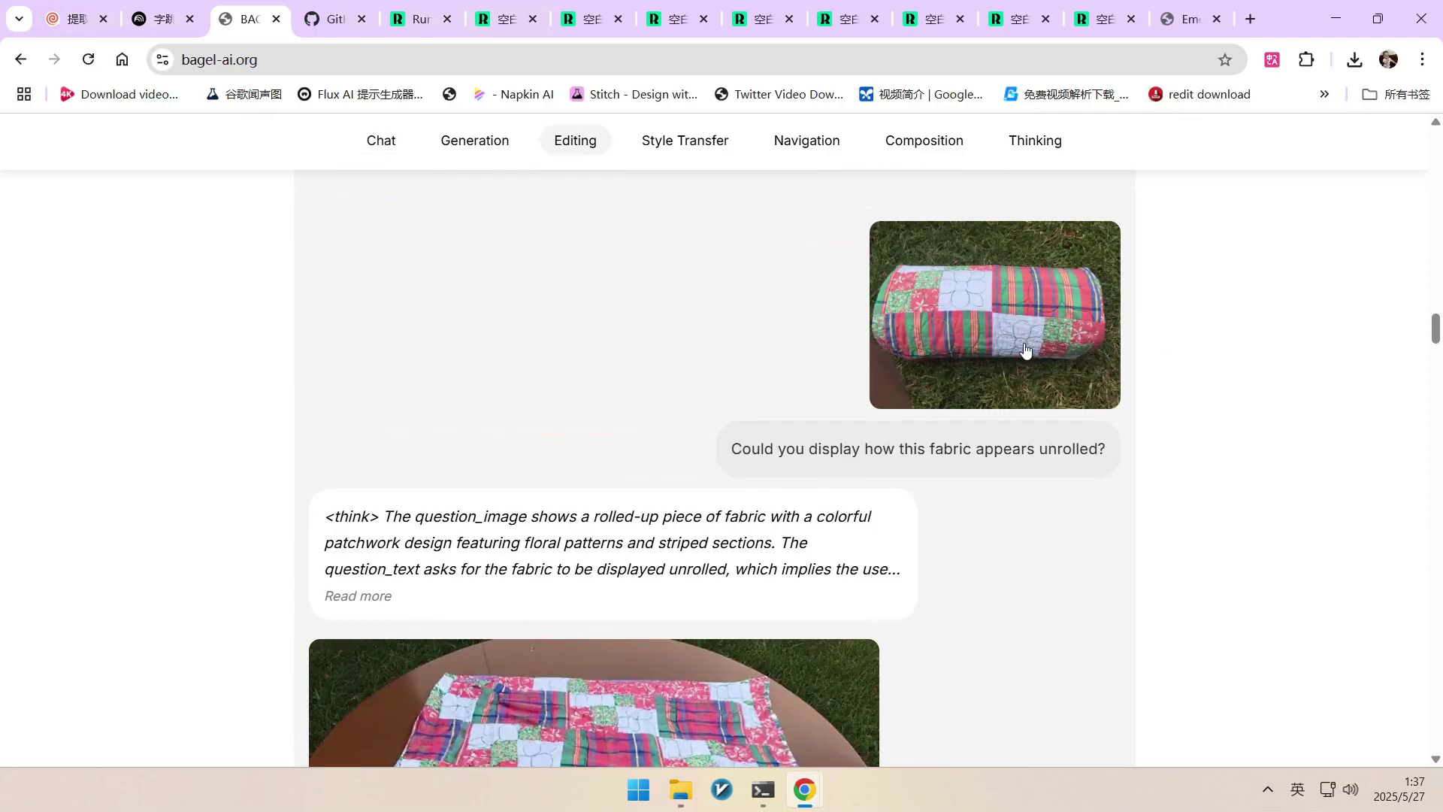
scroll(1052, 369, down, 2)
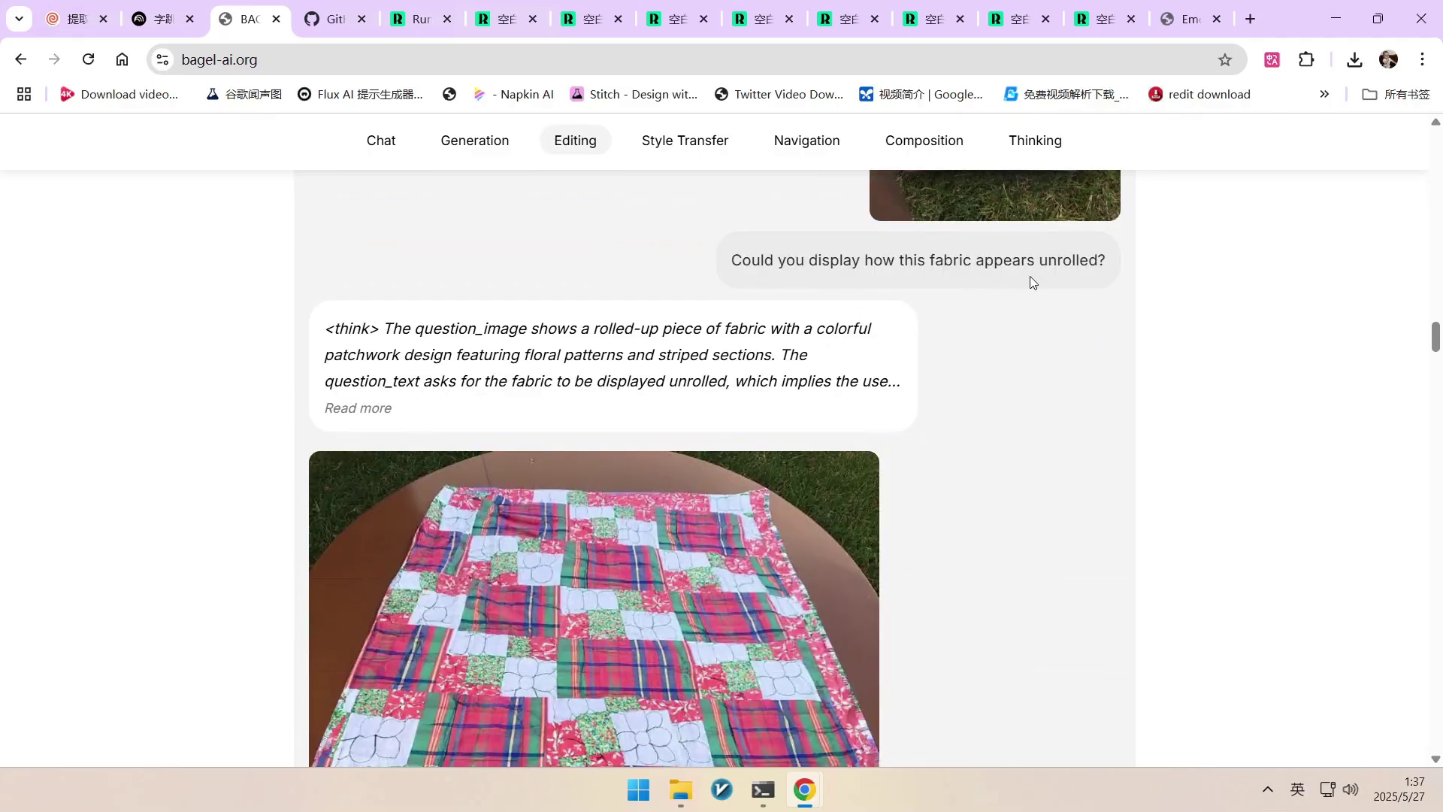
scroll(1045, 309, down, 2)
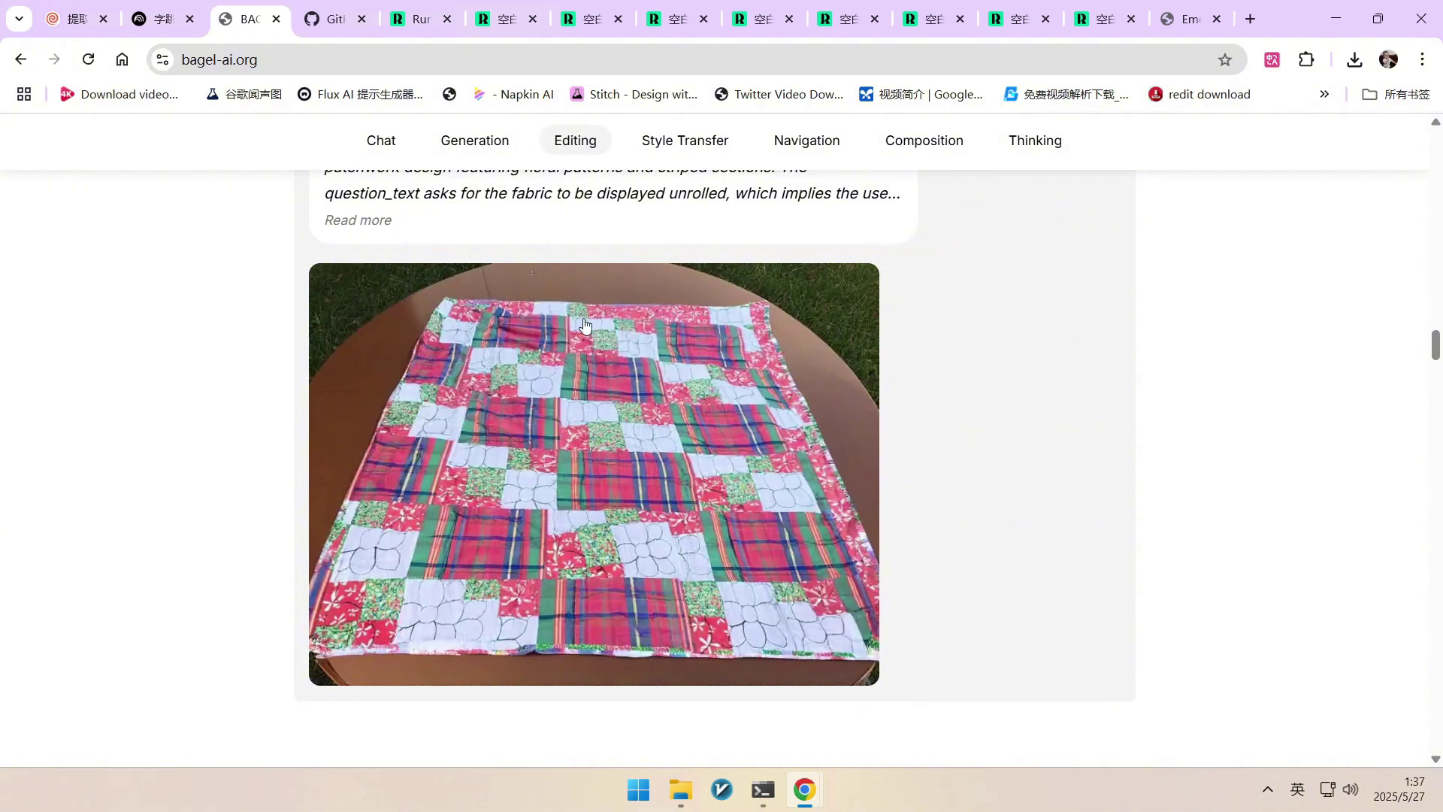
scroll(817, 406, up, 5)
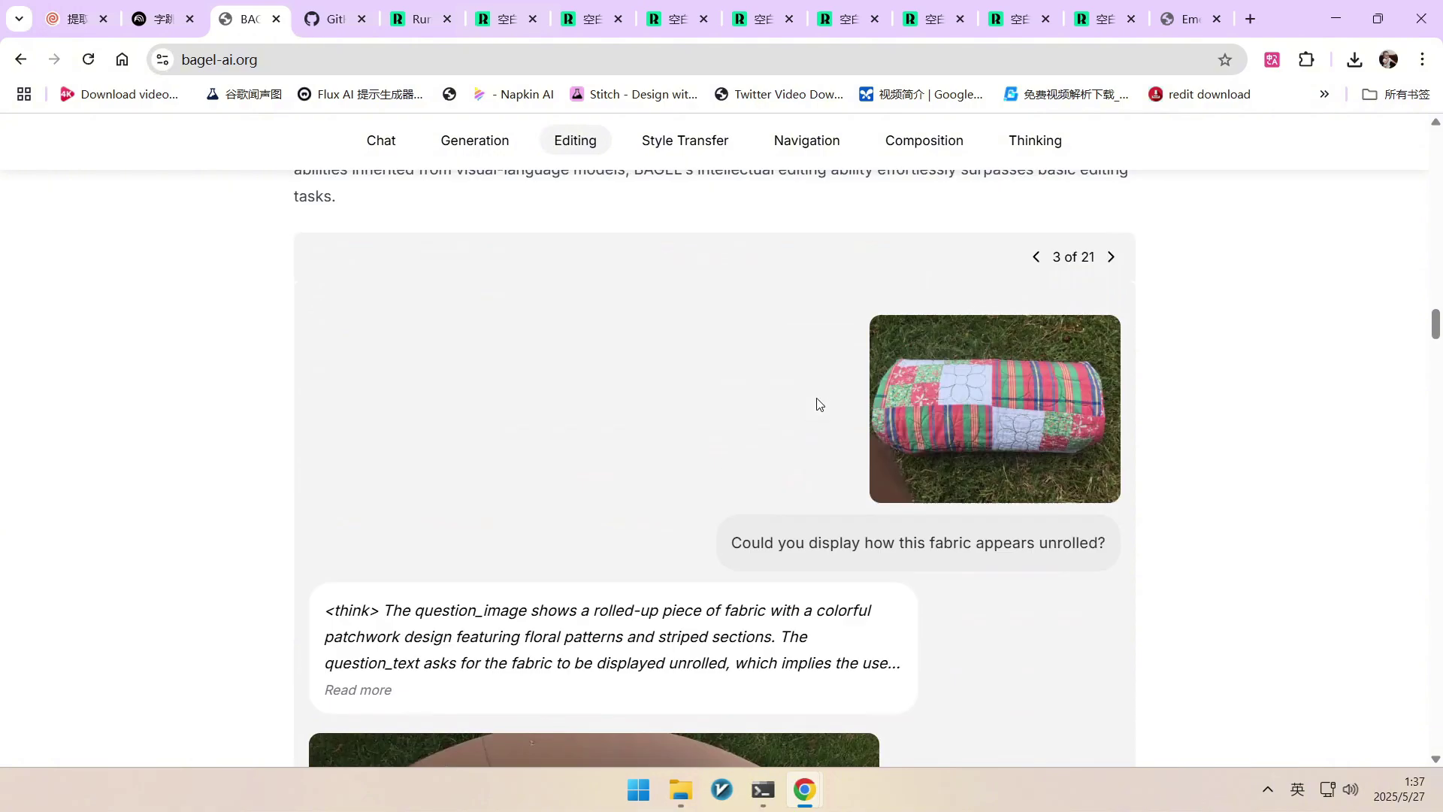
- Examine the Generation example of the fluffy blue forest creature, reading its 3D animation prompt and viewing the generated result
scroll(976, 403, up, 10)
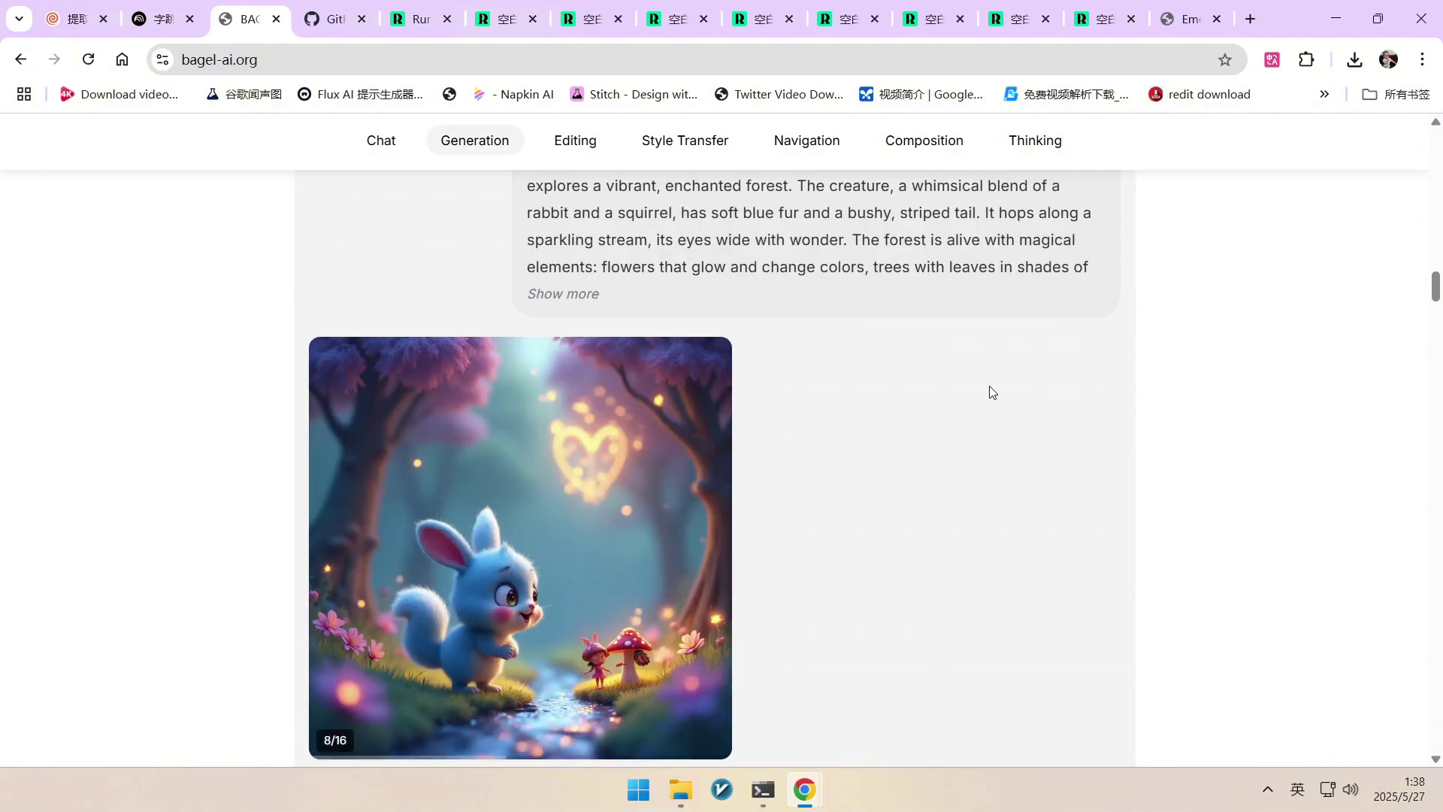
scroll(990, 392, up, 1)
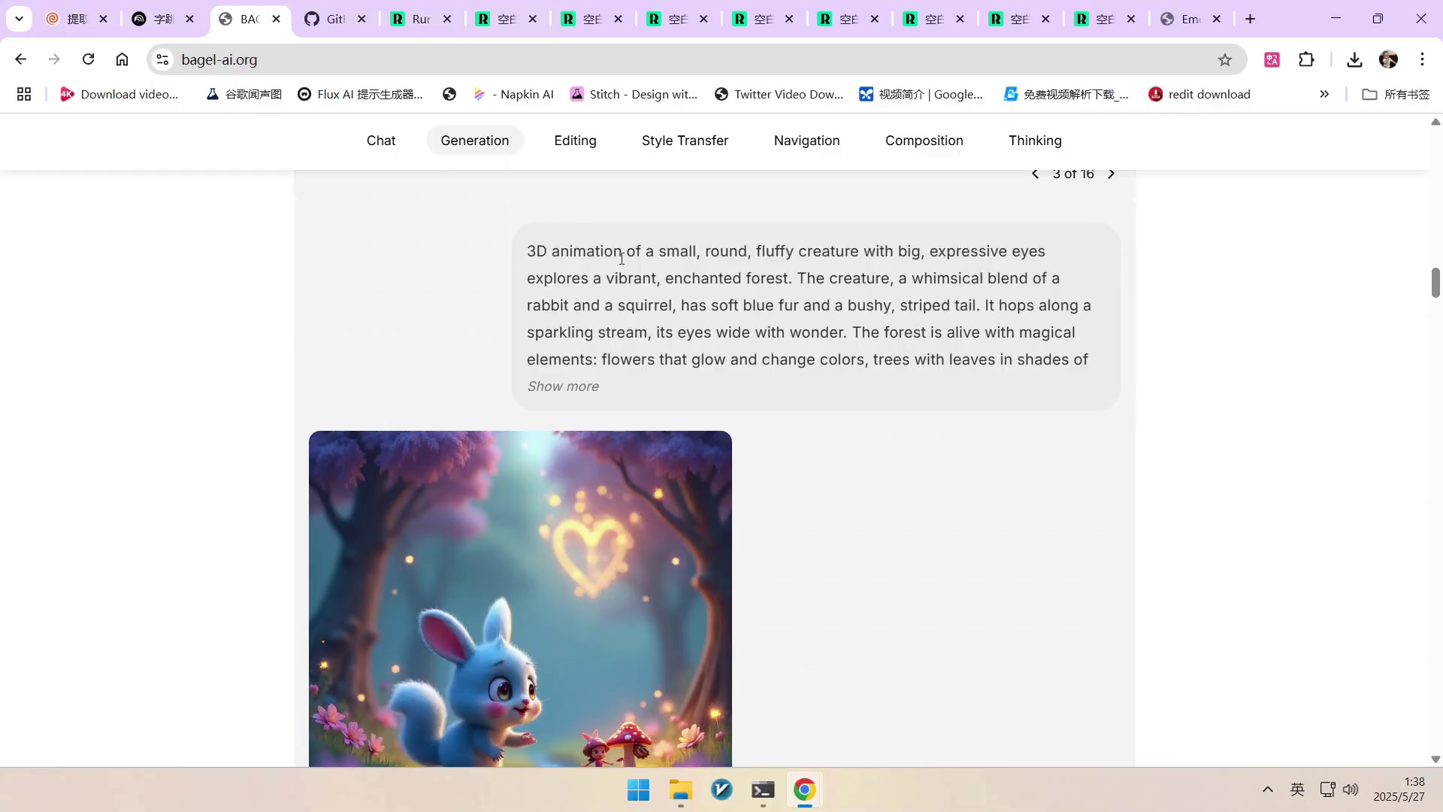
drag(622, 258, 747, 332)
click(833, 316)
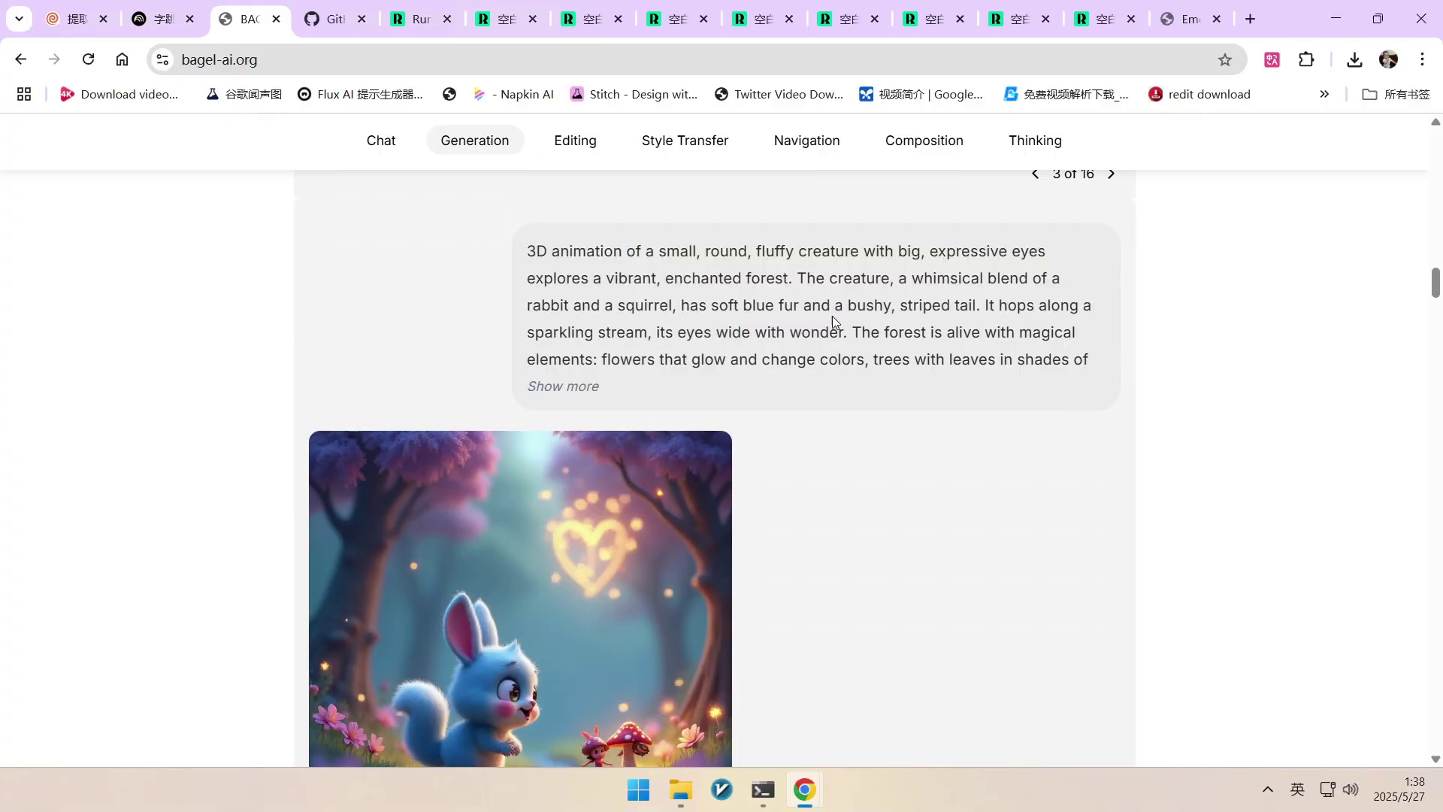
scroll(832, 315, down, 2)
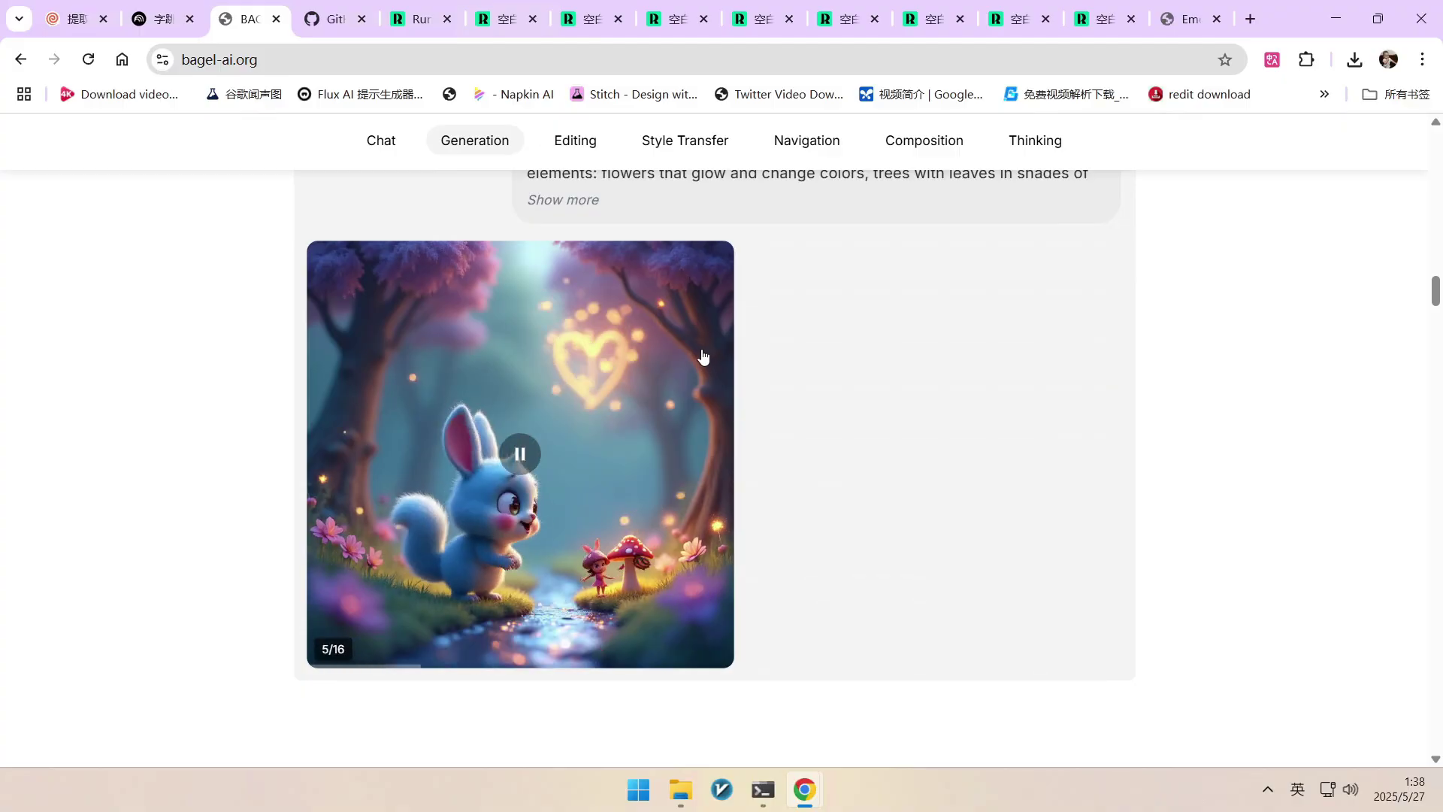
scroll(720, 376, up, 1)
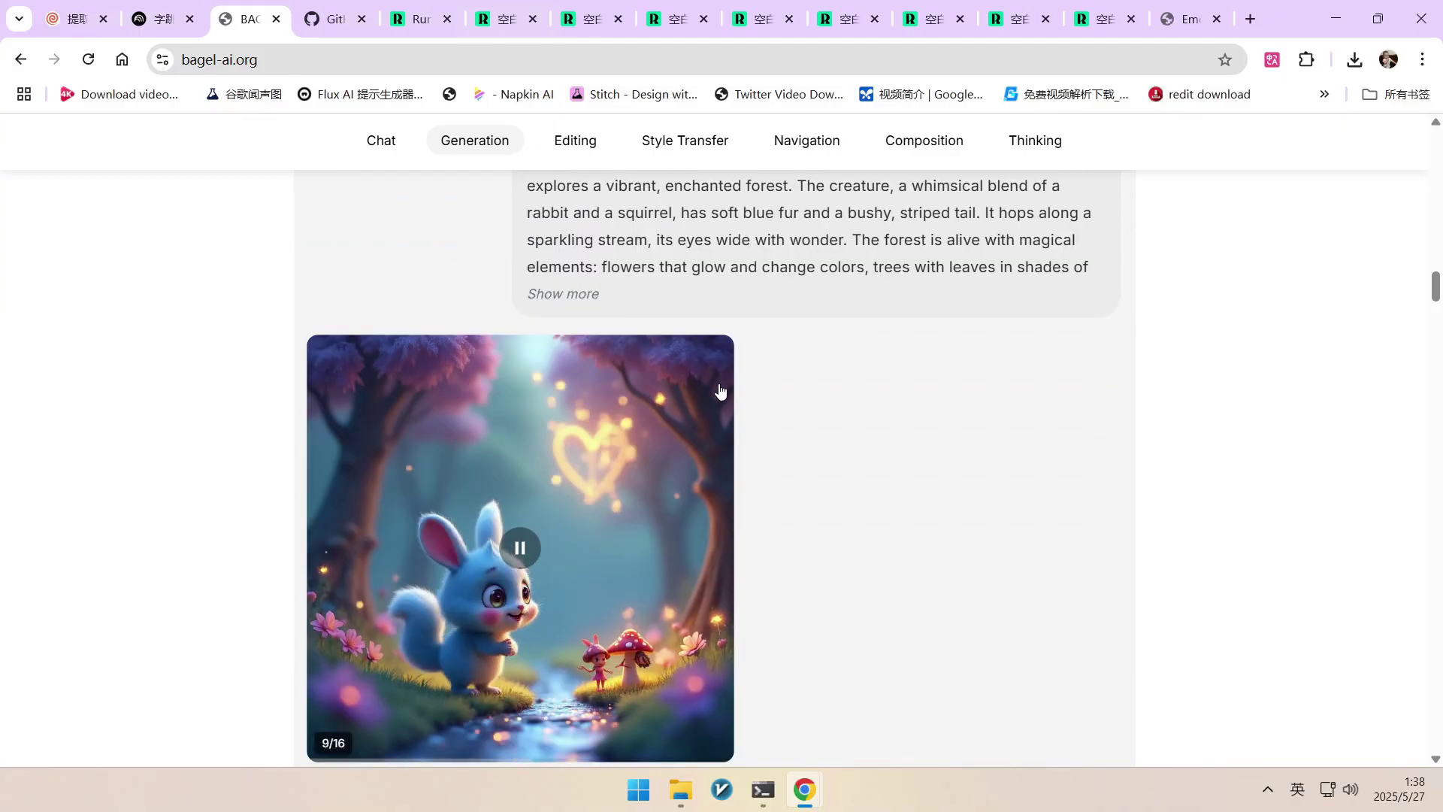
- Examine the Style Transfer example that changes the Mona Lisa to a 3D animated style
scroll(827, 433, down, 10)
scroll(1011, 475, down, 3)
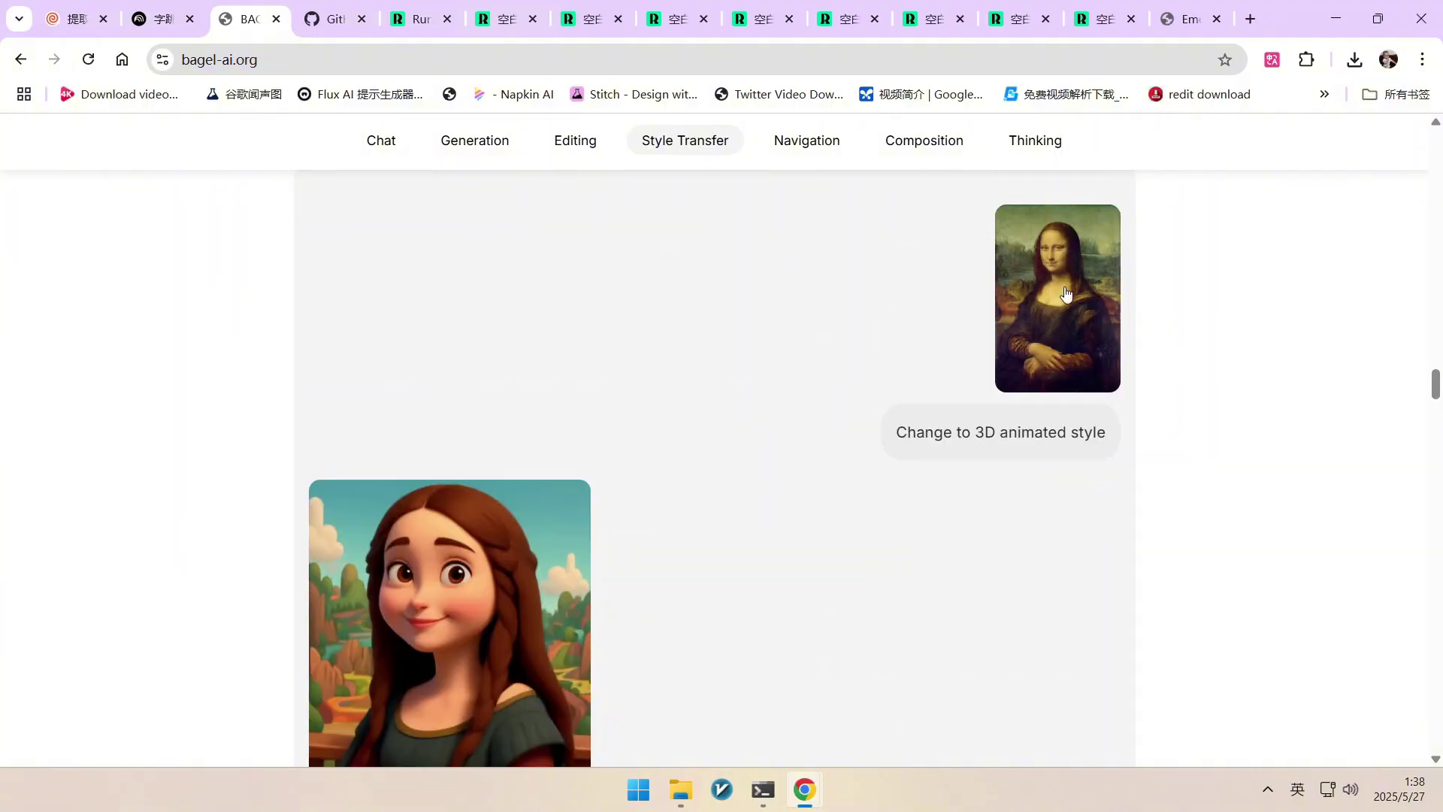
scroll(1039, 348, down, 2)
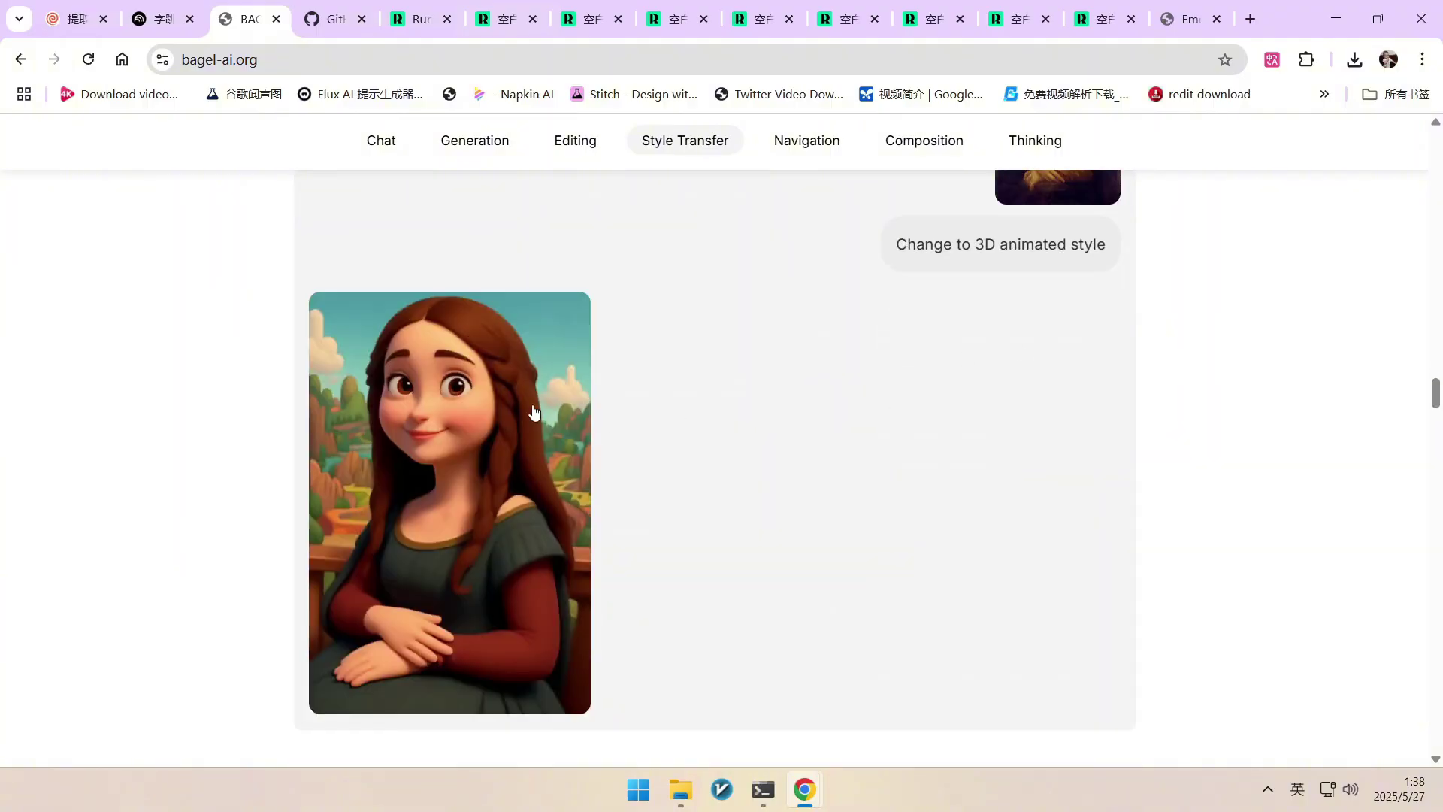
- Open the Navigation section, read its description and view the first example of moving forward through the old street
scroll(707, 385, up, 20)
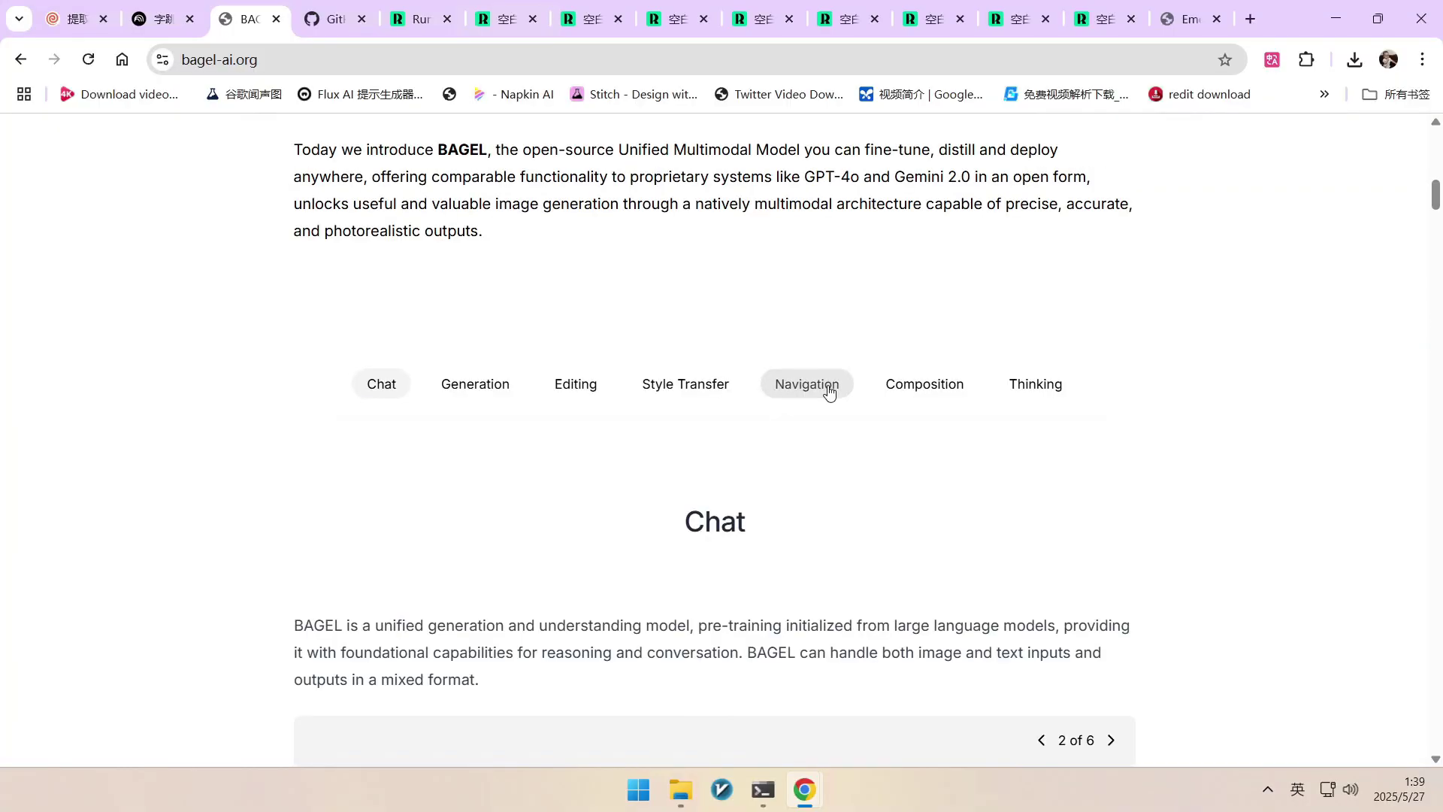
click(830, 392)
scroll(975, 410, down, 2)
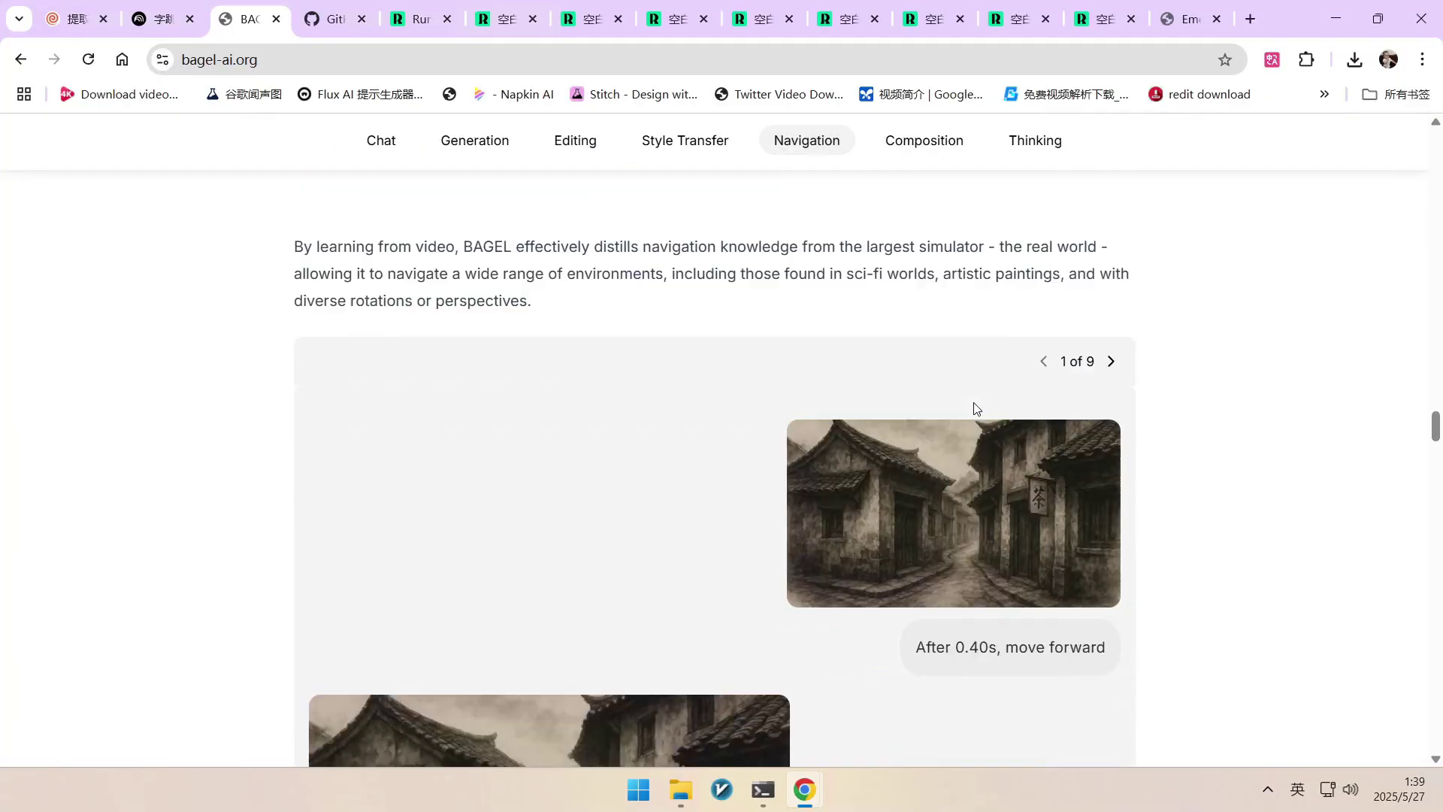
scroll(974, 409, up, 1)
scroll(970, 391, up, 1)
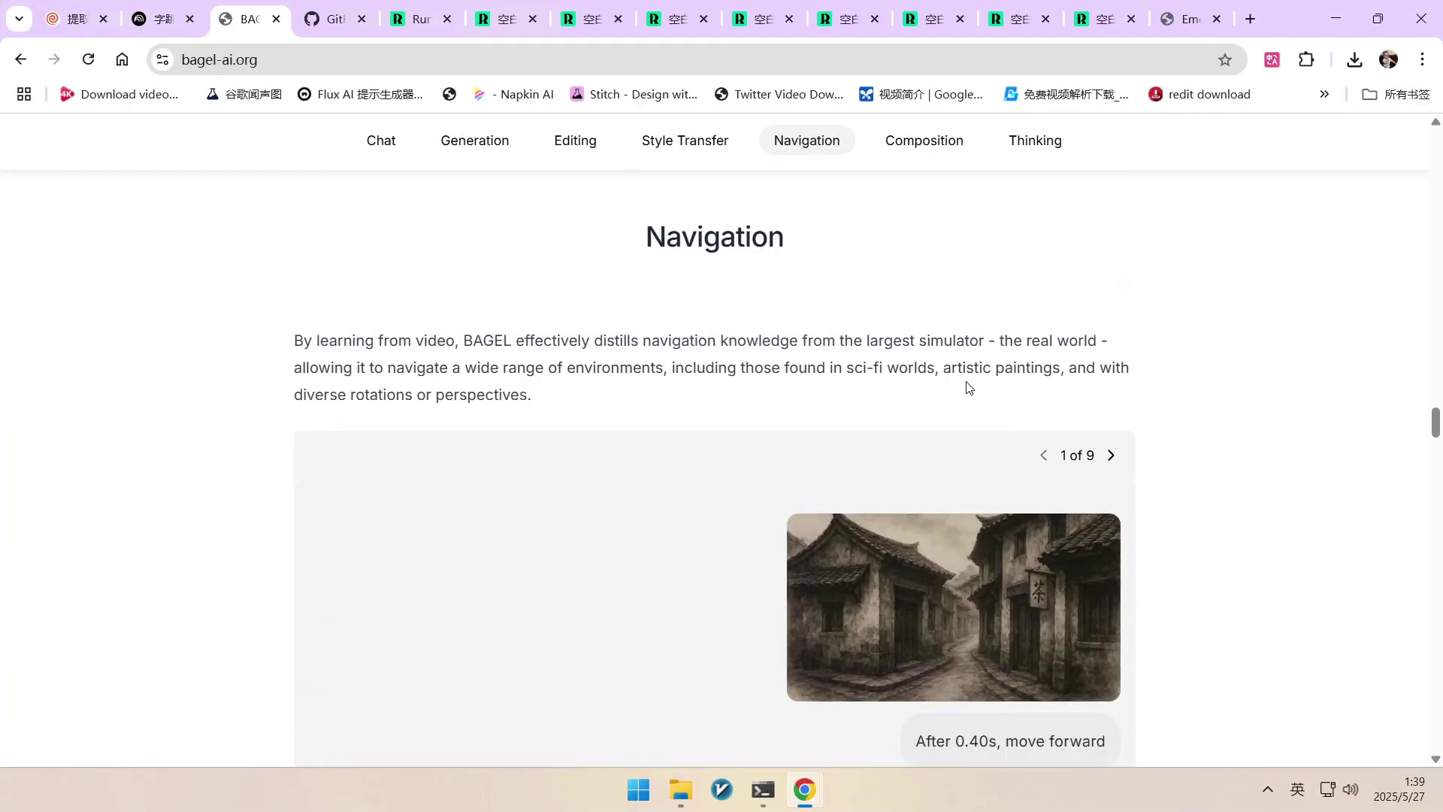
scroll(969, 380, down, 1)
scroll(996, 377, down, 1)
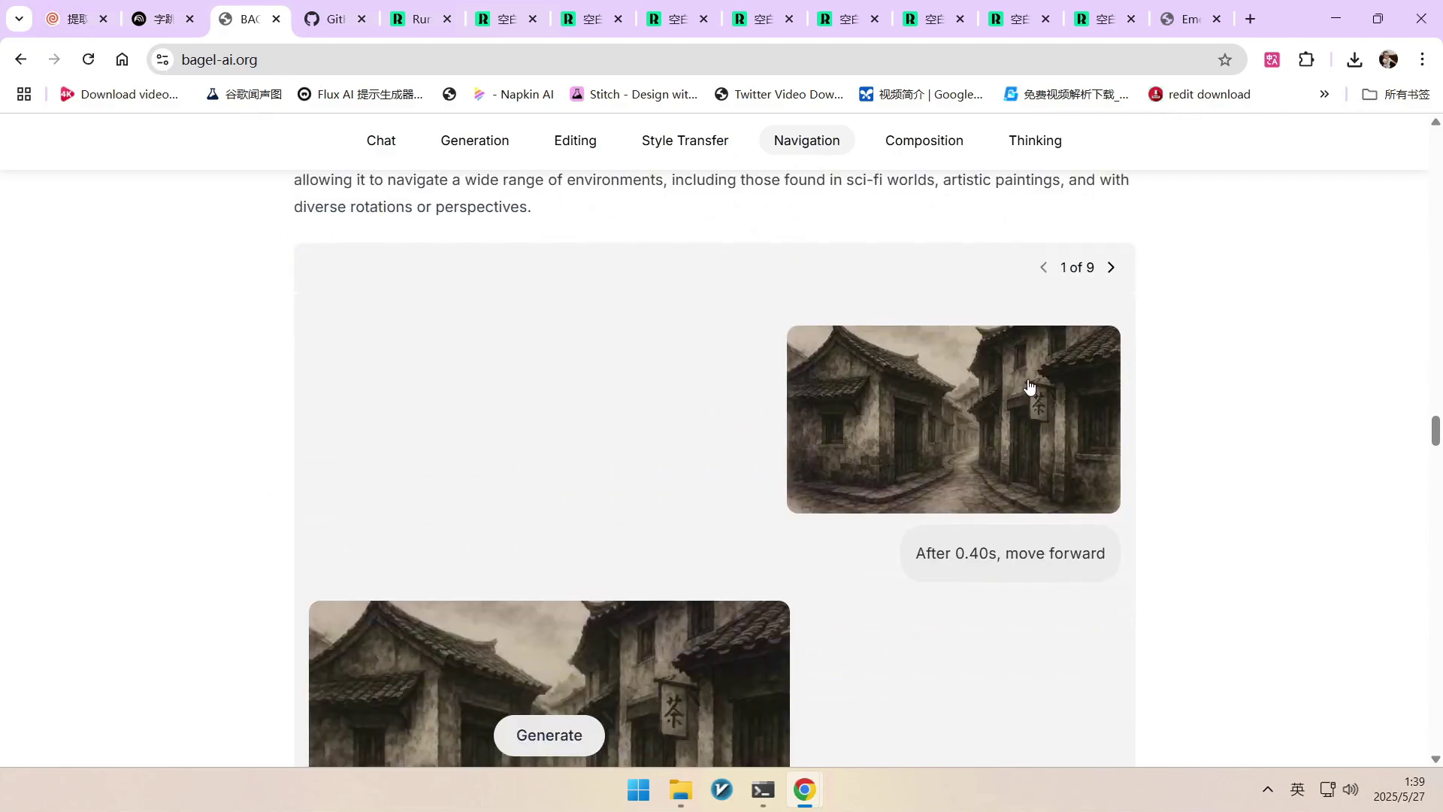
- Generate the frame sequence of the Navigation example that moves forward through the old street
scroll(1024, 389, down, 1)
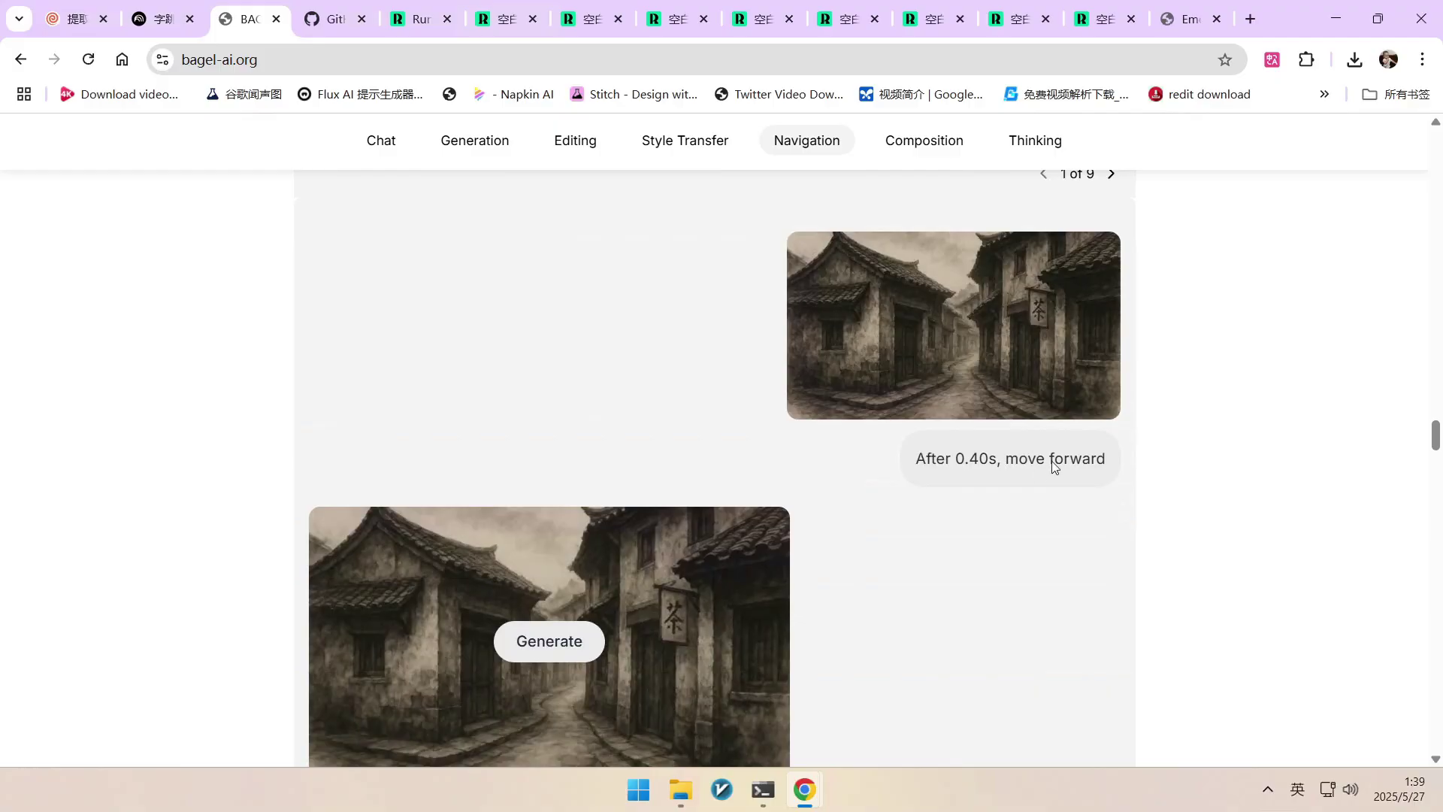
scroll(1050, 448, down, 2)
scroll(895, 466, up, 1)
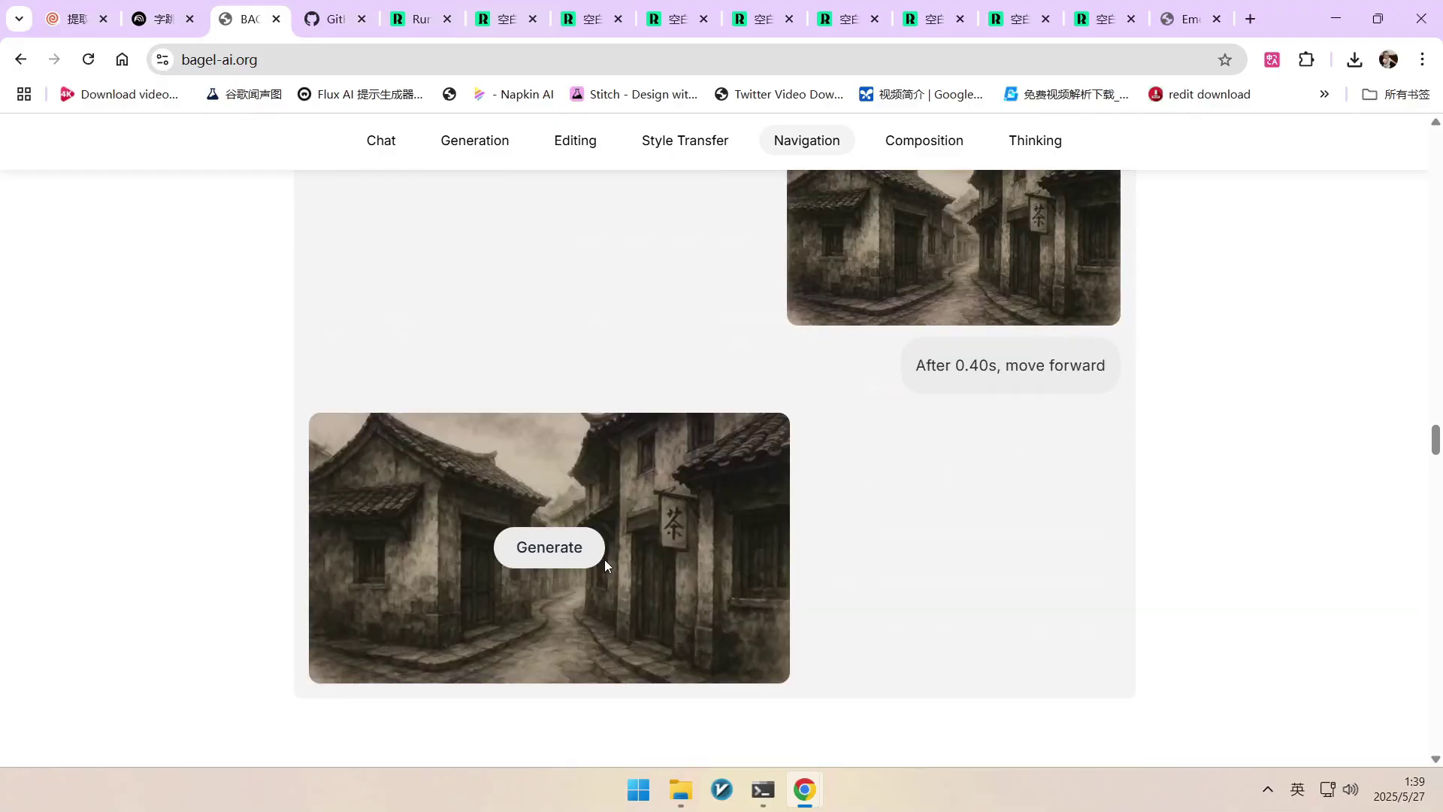
click(567, 549)
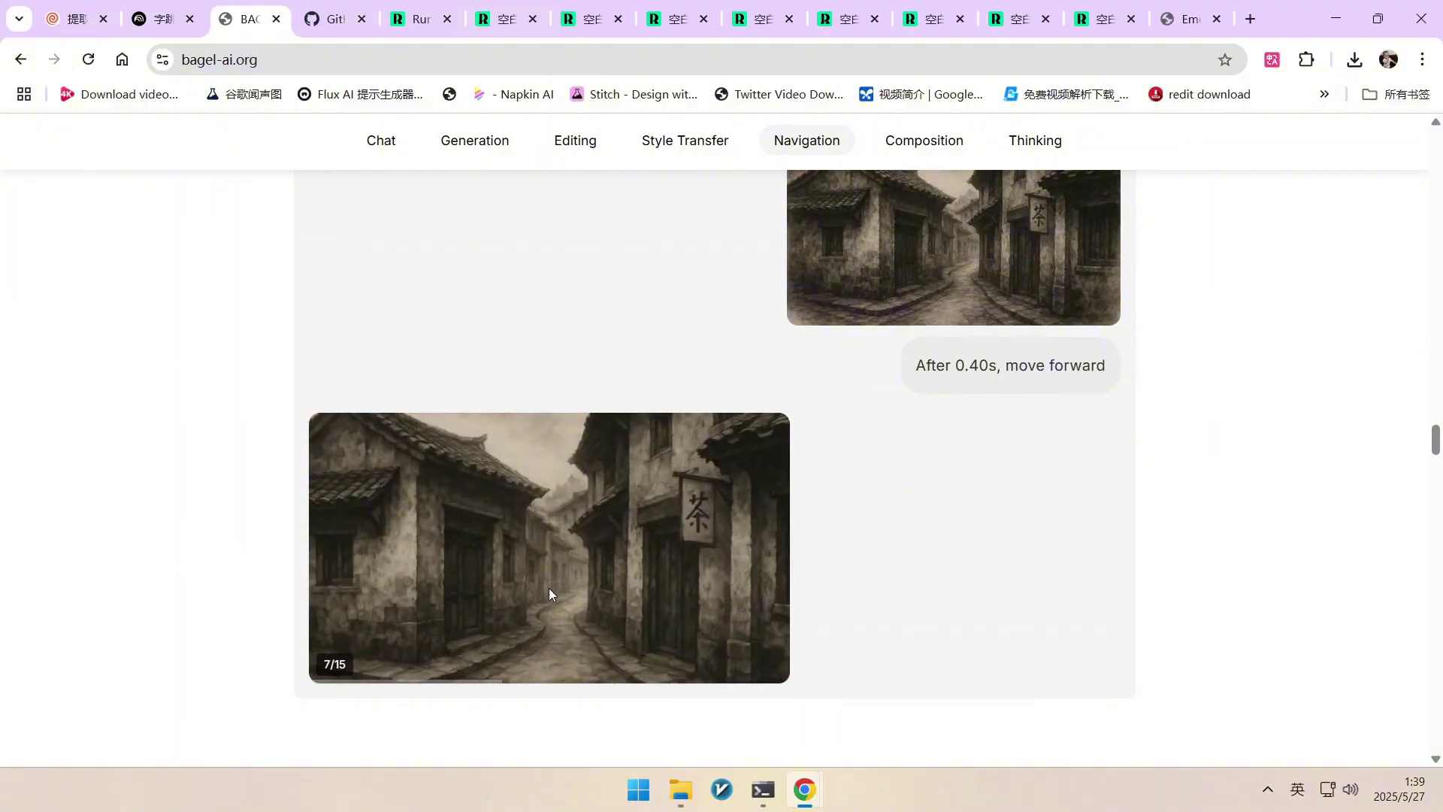
- Glance at the Composition section's fairy example and open BAGEL's GitHub repository from the project page header
scroll(716, 520, down, 10)
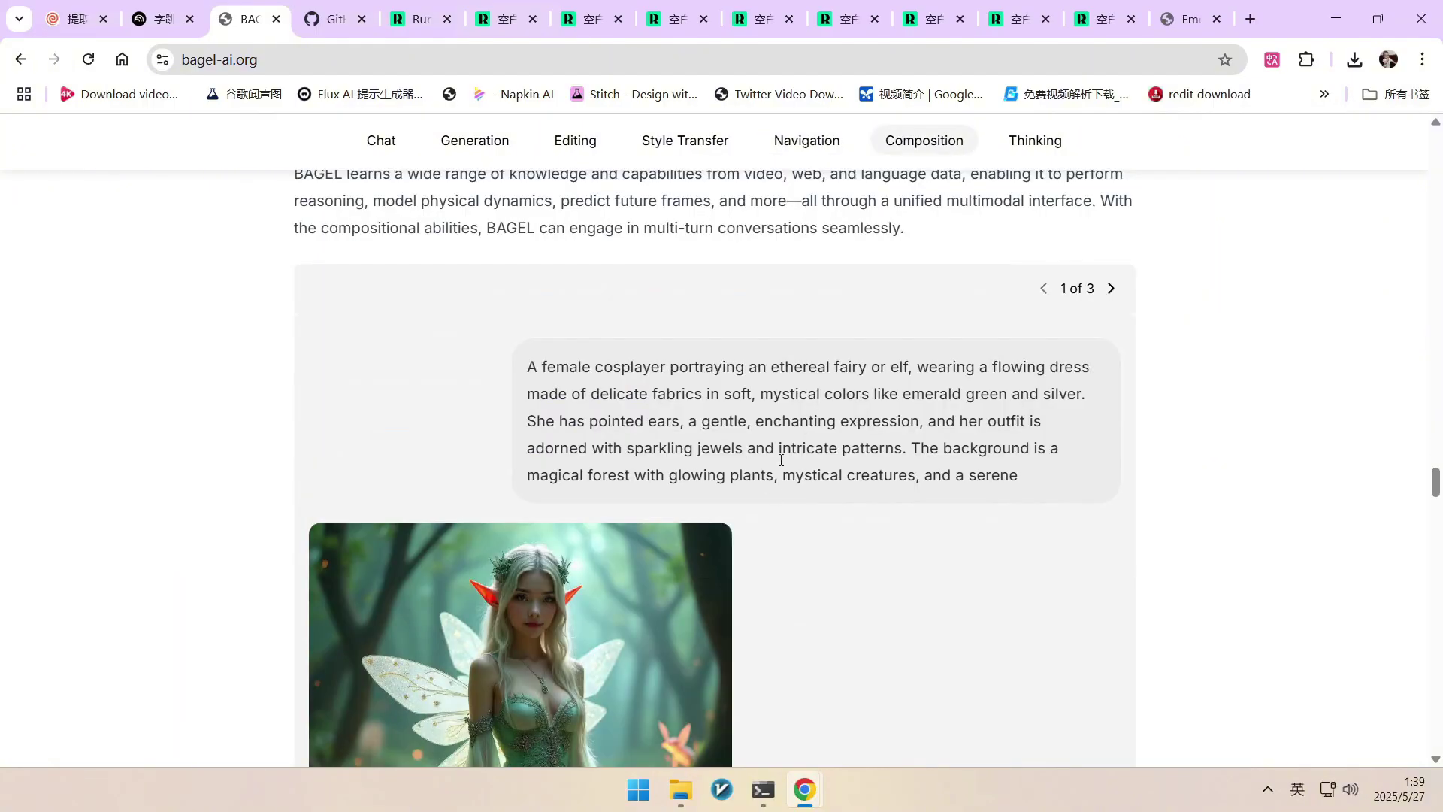
scroll(798, 462, up, 13)
scroll(799, 462, up, 2)
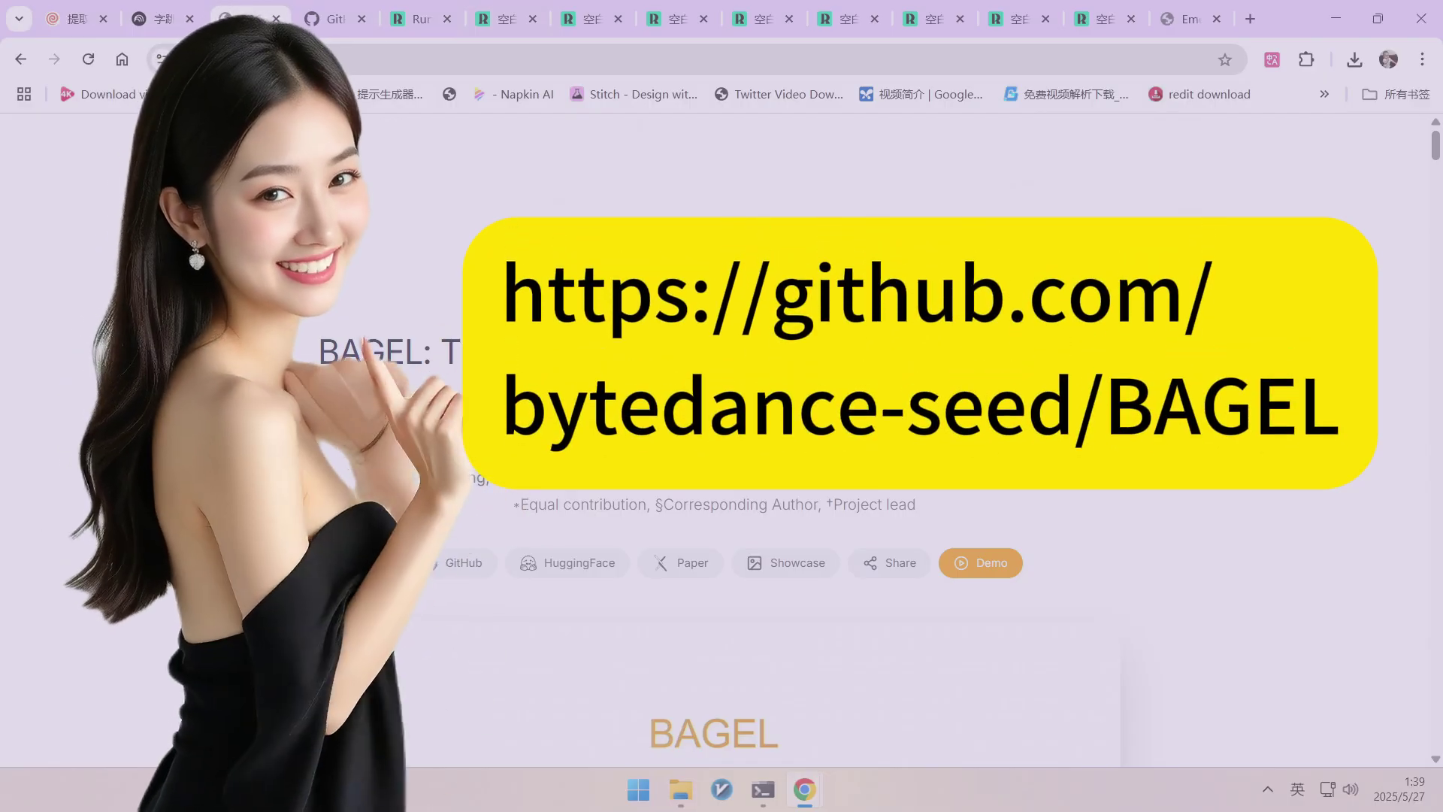
click(465, 564)
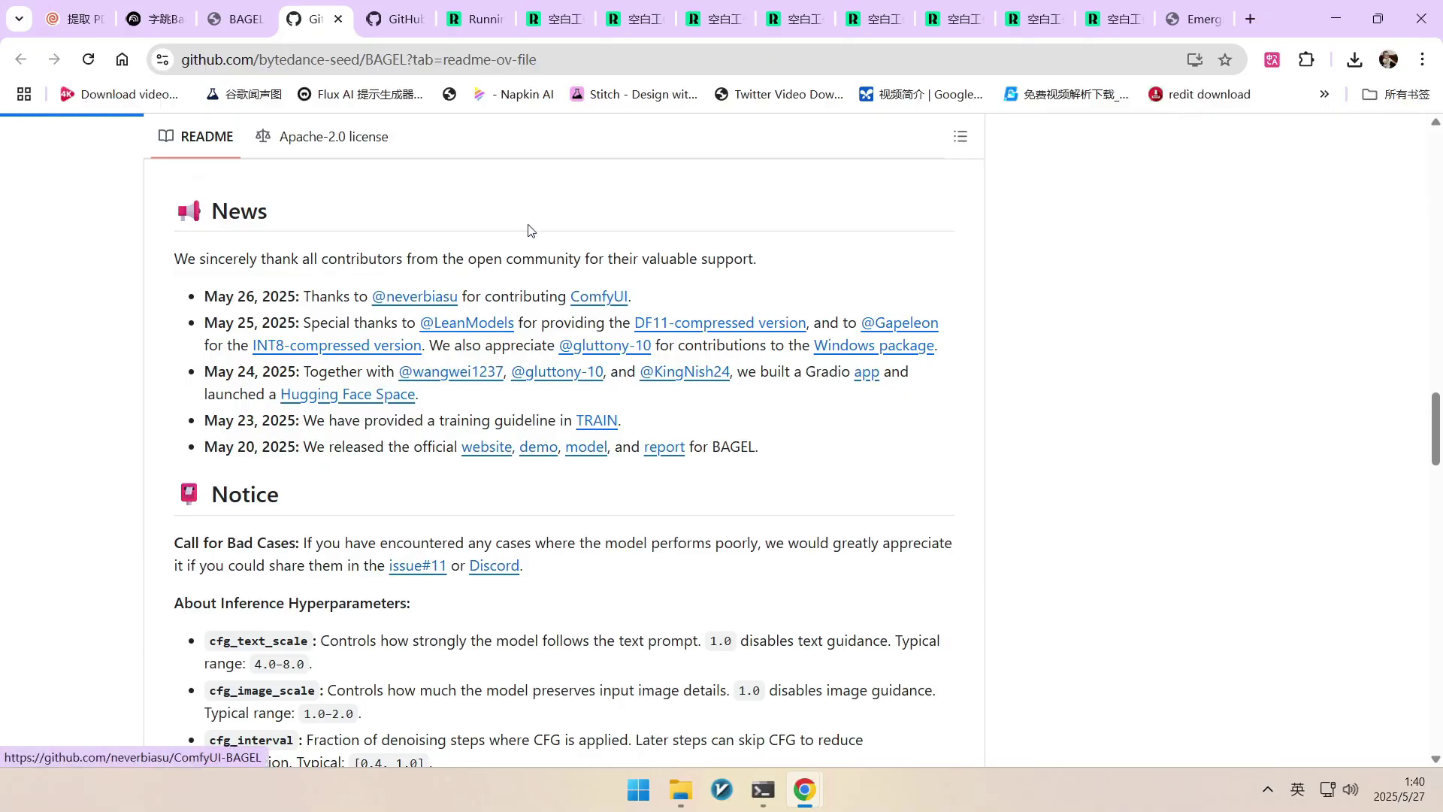
- Open the ComfyUI repository linked in the May 26, 2025 news item and browse its README through installation and workflows
click(601, 297)
scroll(564, 436, down, 20)
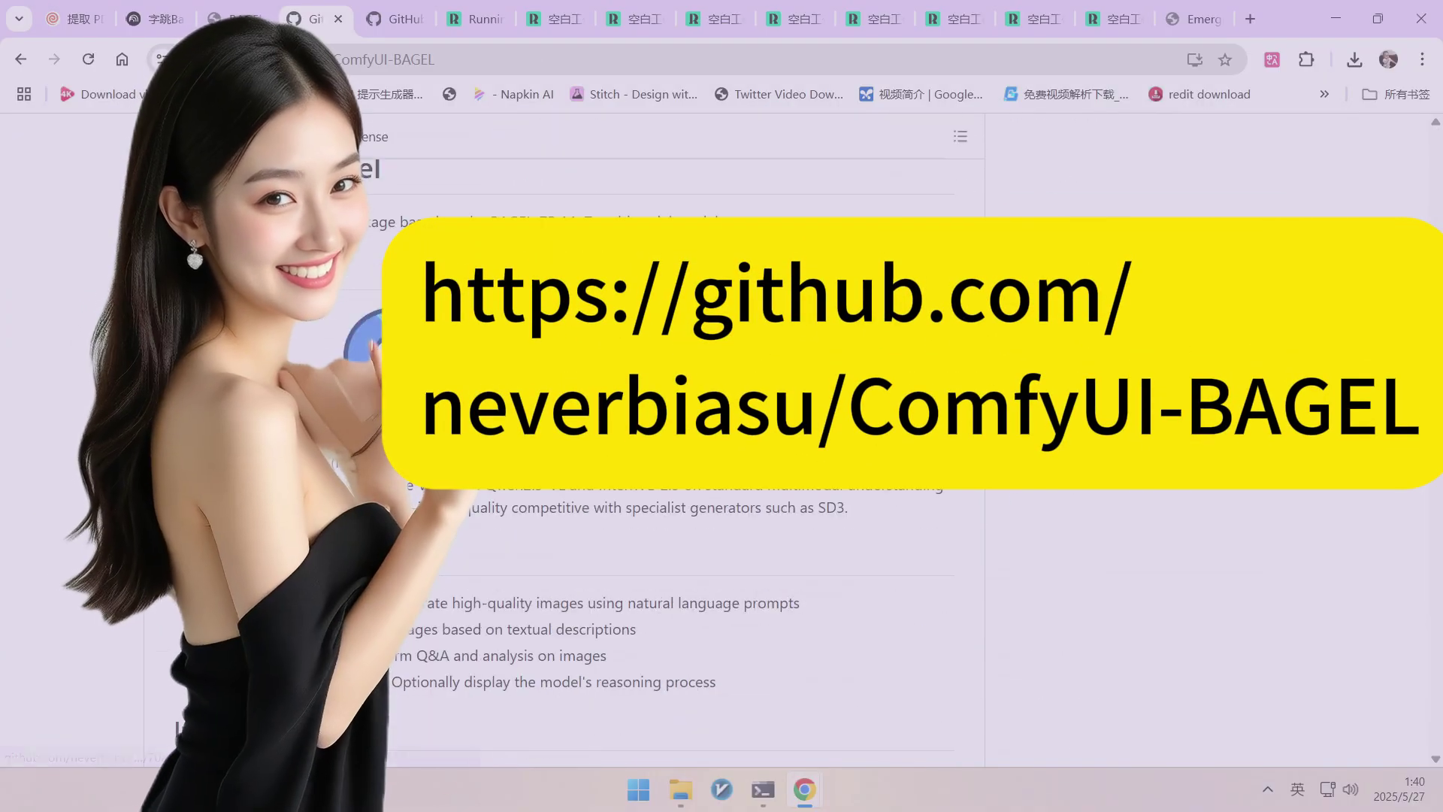
scroll(677, 310, down, 2)
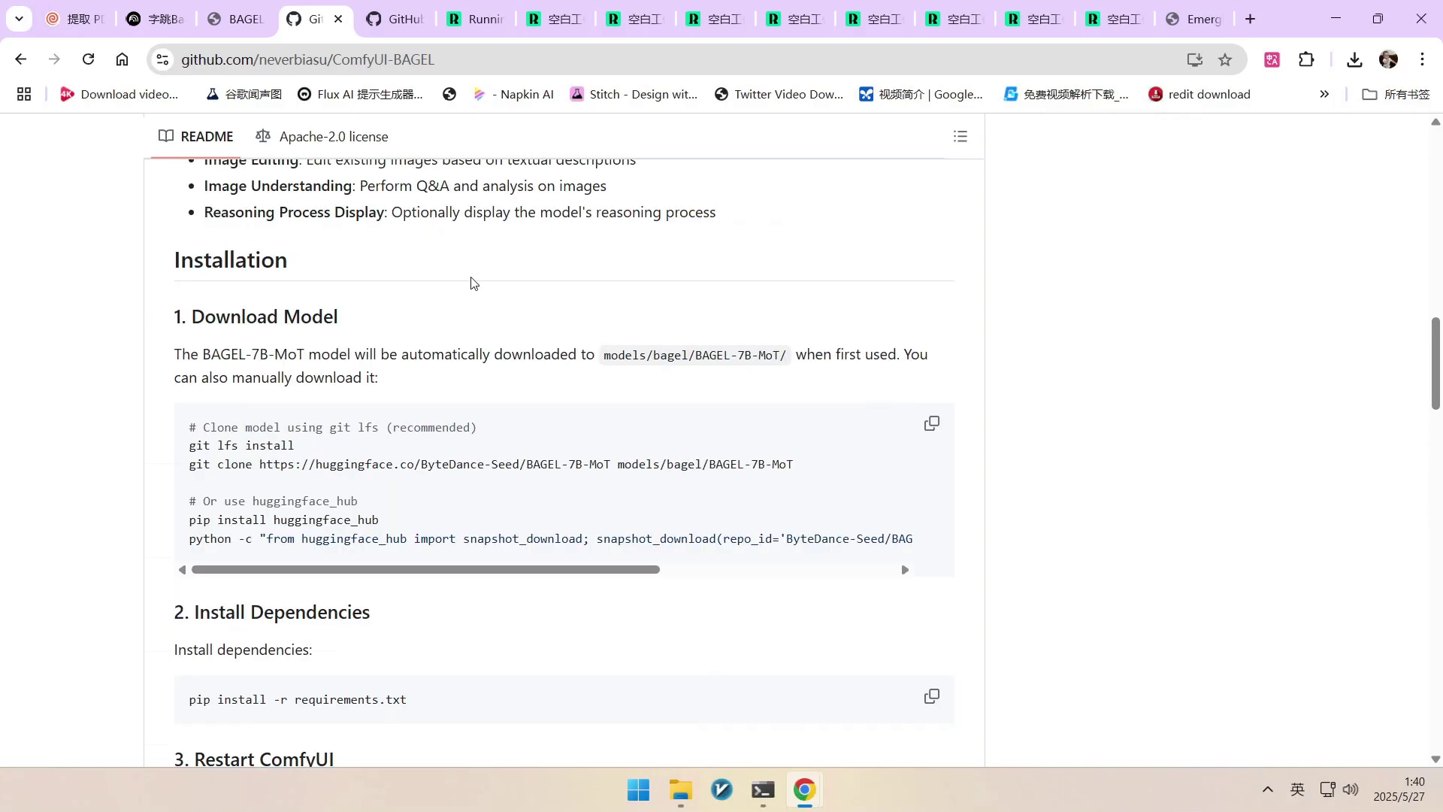
scroll(554, 284, down, 8)
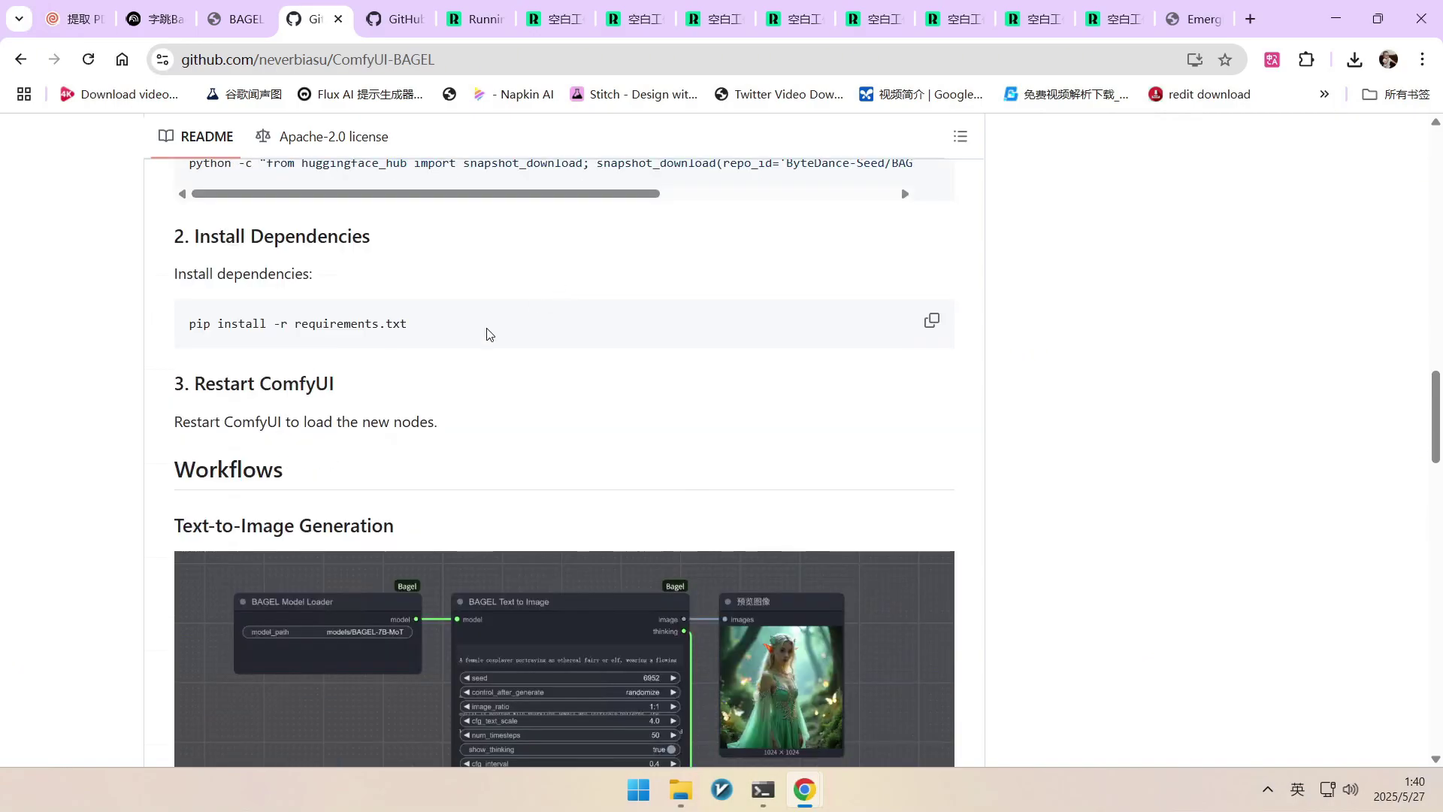
- Review the Install Dependencies command pip install -r requirements.txt in the ComfyUI-BAGEL README
drag(261, 326, 467, 332)
click(596, 342)
scroll(615, 280, up, 6)
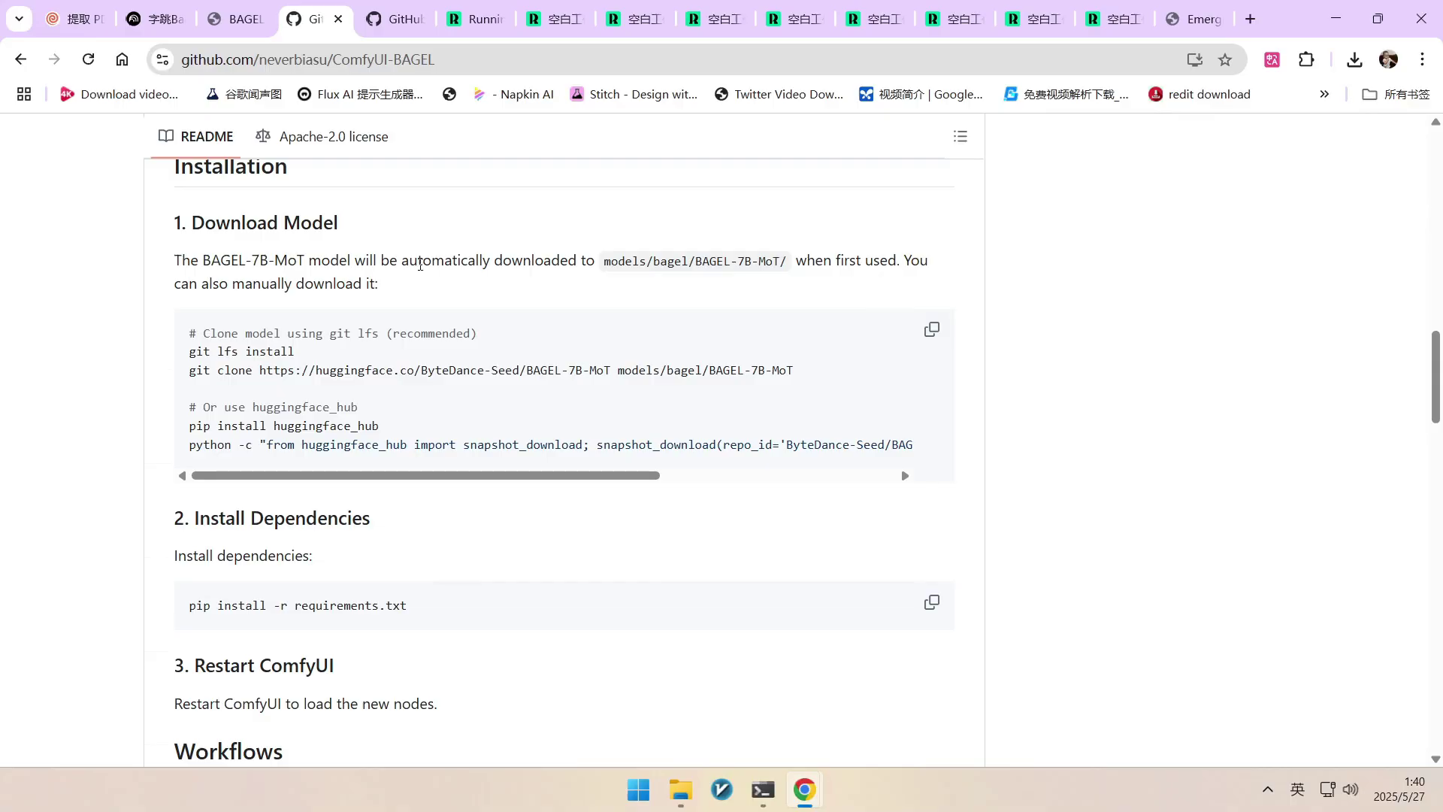
- Read the Download Model instructions, comparing automatic download, the git lfs clone commands and the huggingface_hub alternative
drag(431, 262, 697, 262)
click(363, 334)
drag(205, 334, 308, 333)
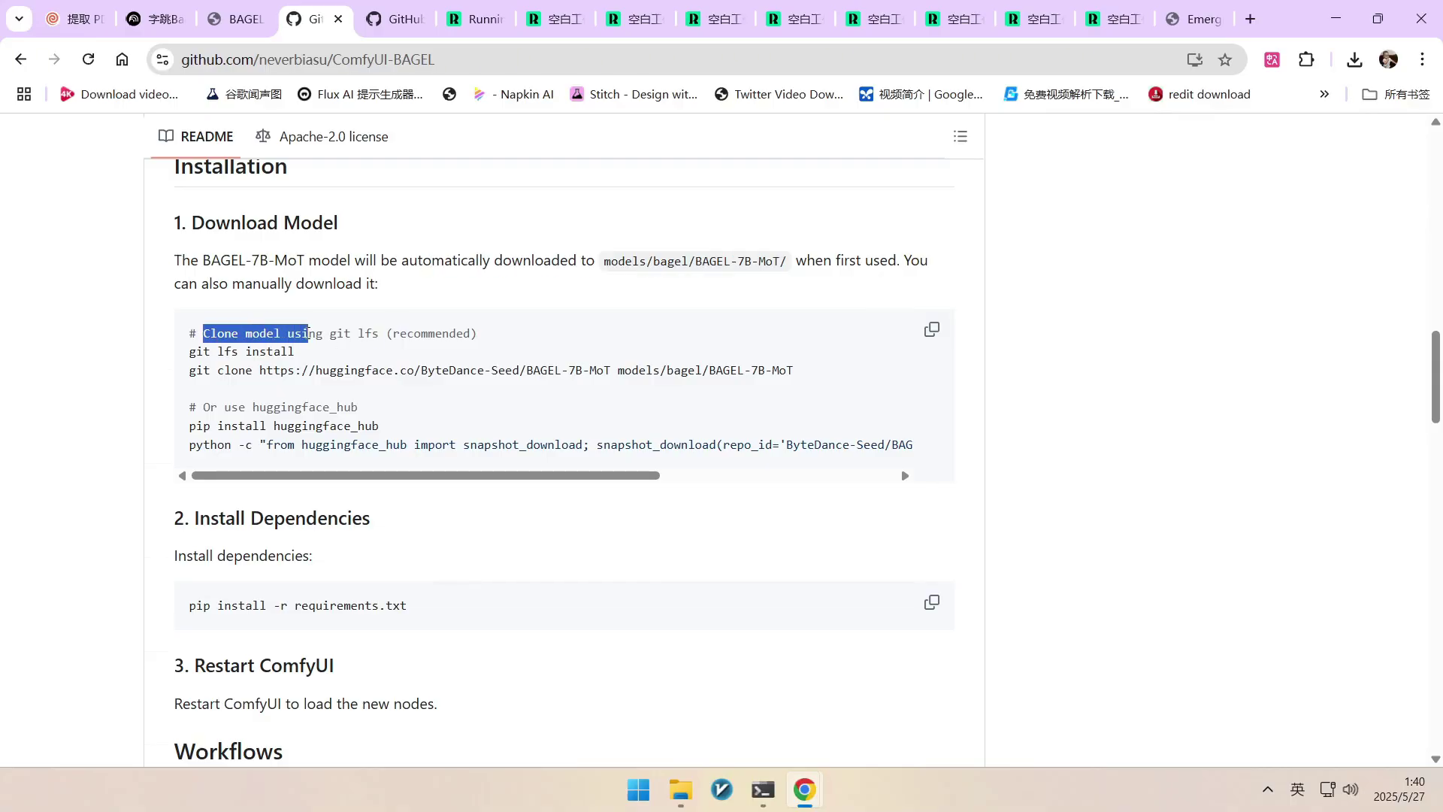
mouse_move(222, 351)
mouse_down()
mouse_move(293, 351)
mouse_move(259, 371)
mouse_move(796, 376)
mouse_up()
scroll(487, 351, down, 1)
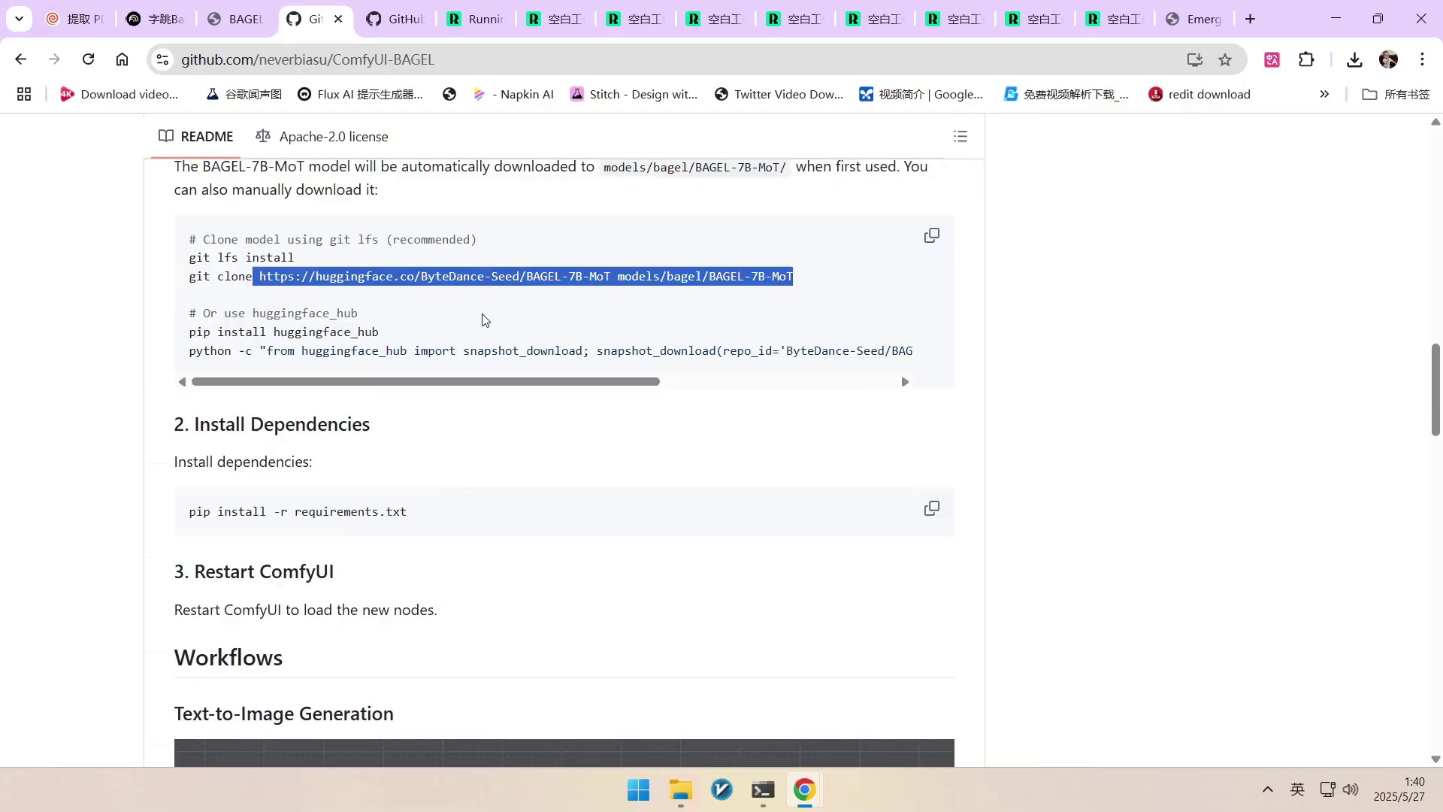
drag(282, 334, 340, 333)
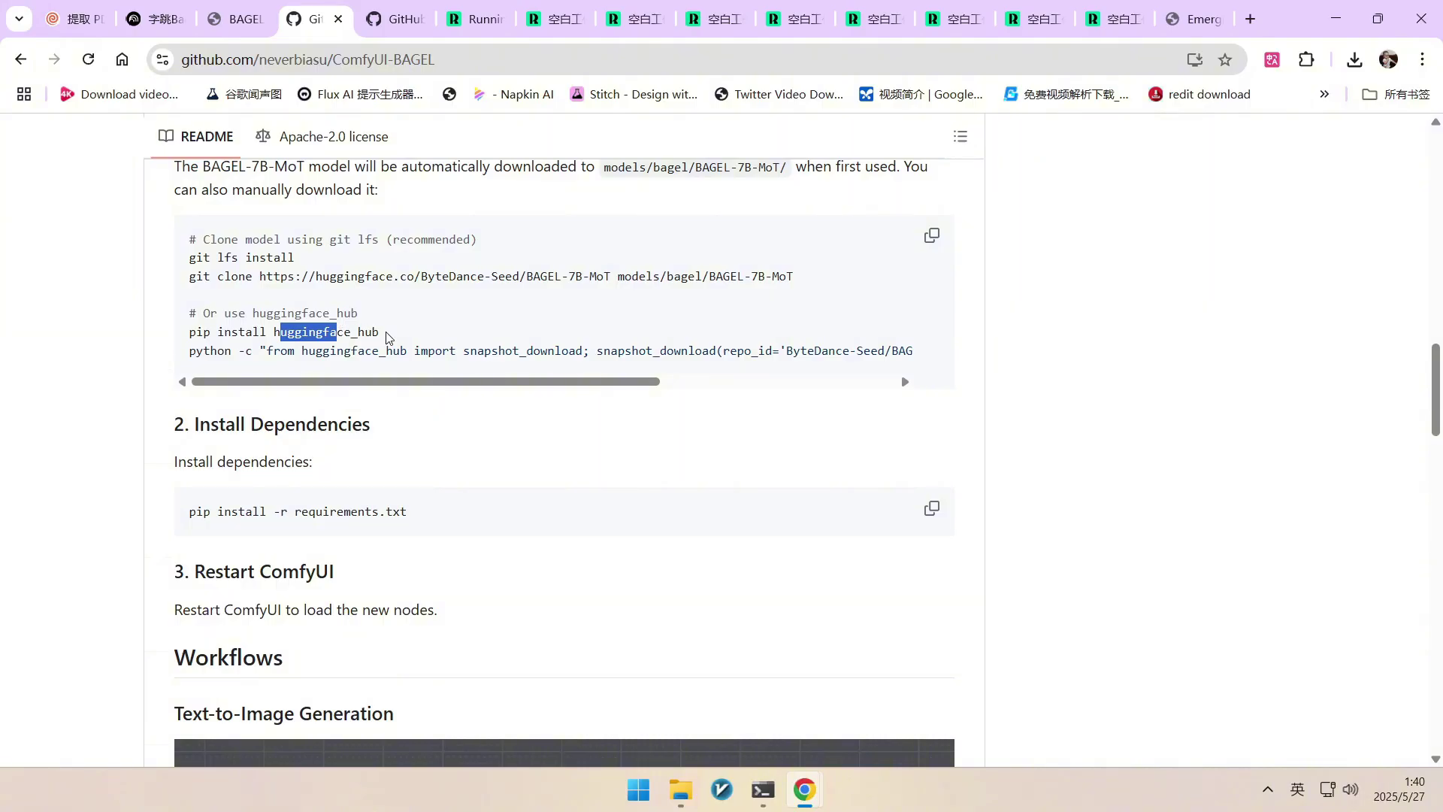
scroll(440, 331, up, 1)
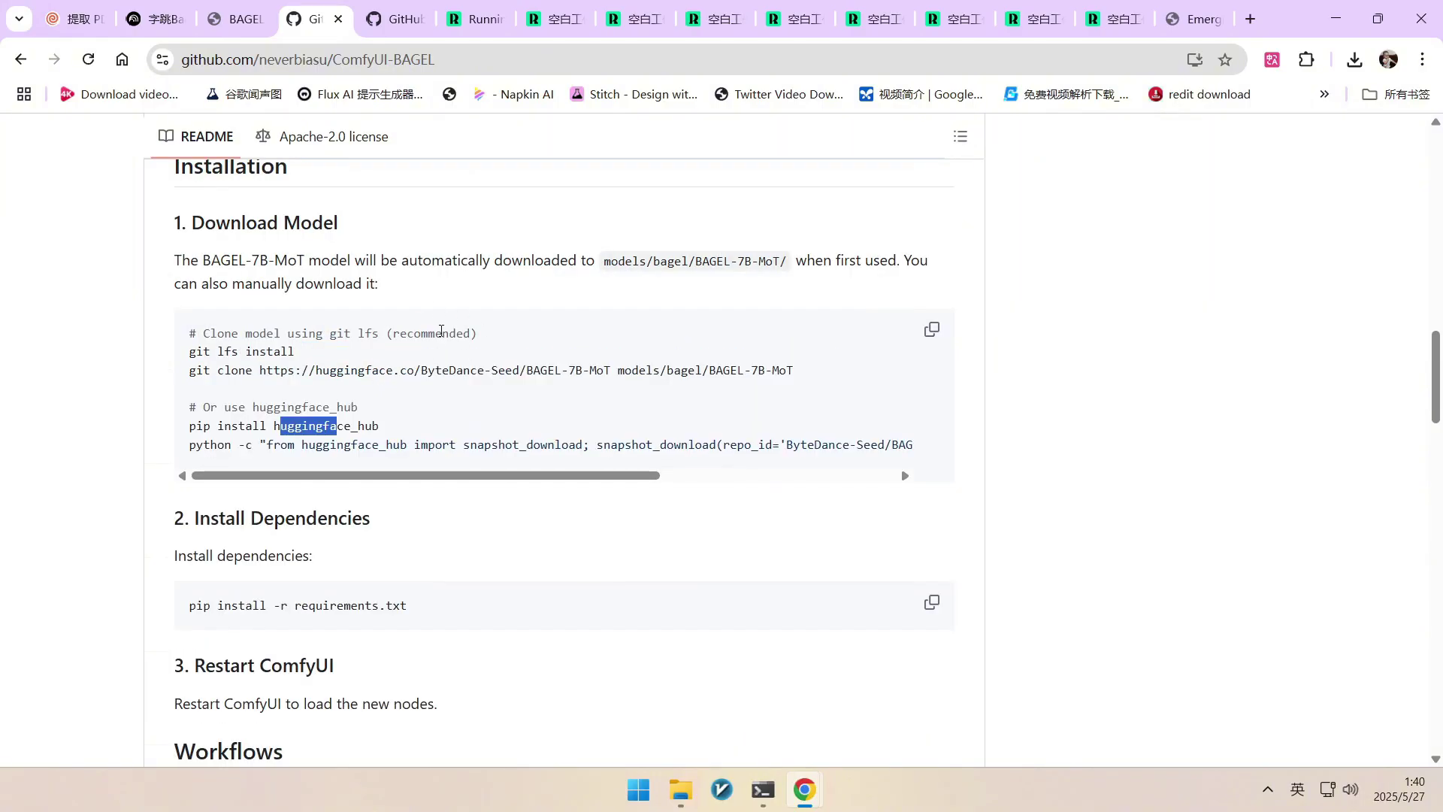
drag(192, 333, 709, 370)
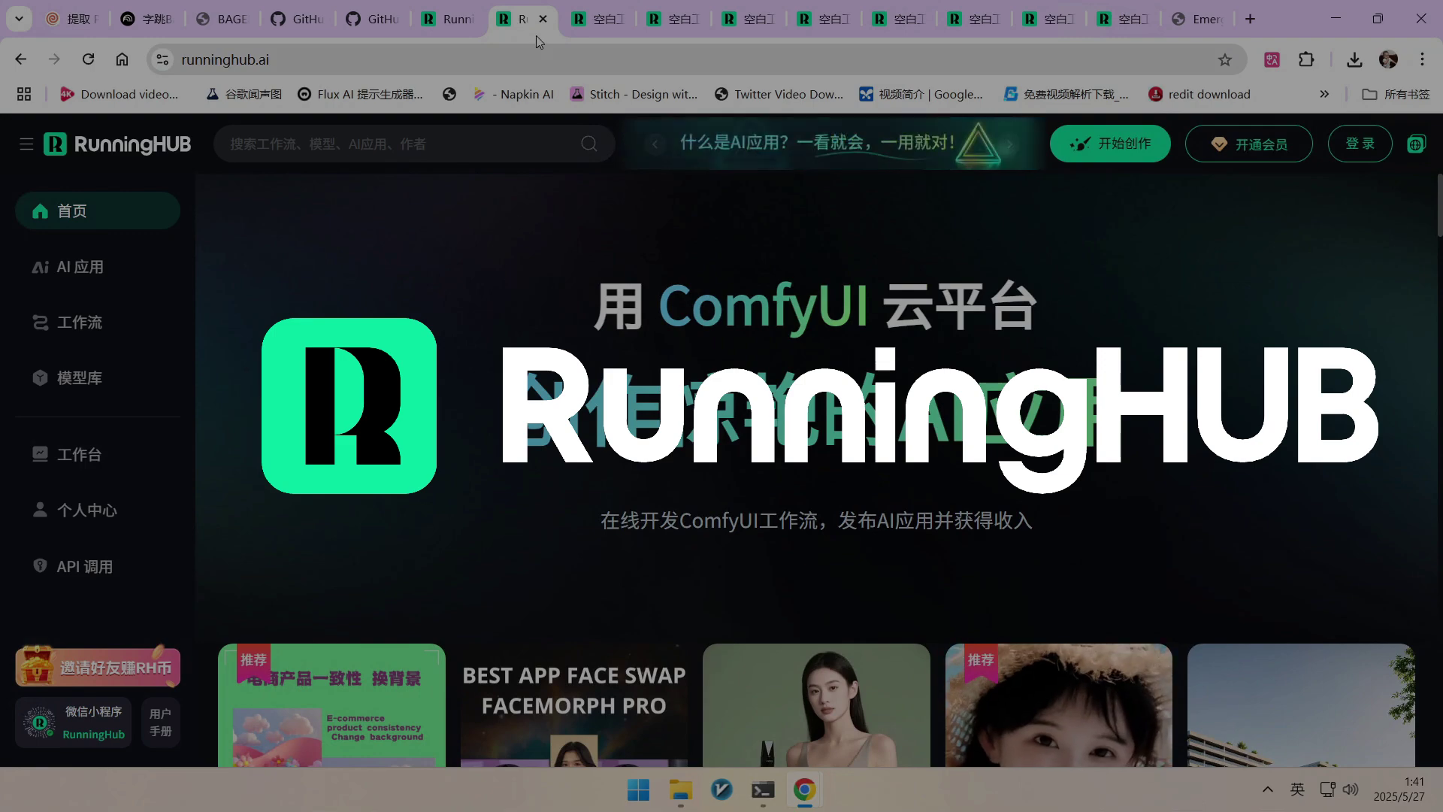
- Switch to the runninghub.cn site and bring up the workflow containing the BAGEL Text to Image node
click(451, 19)
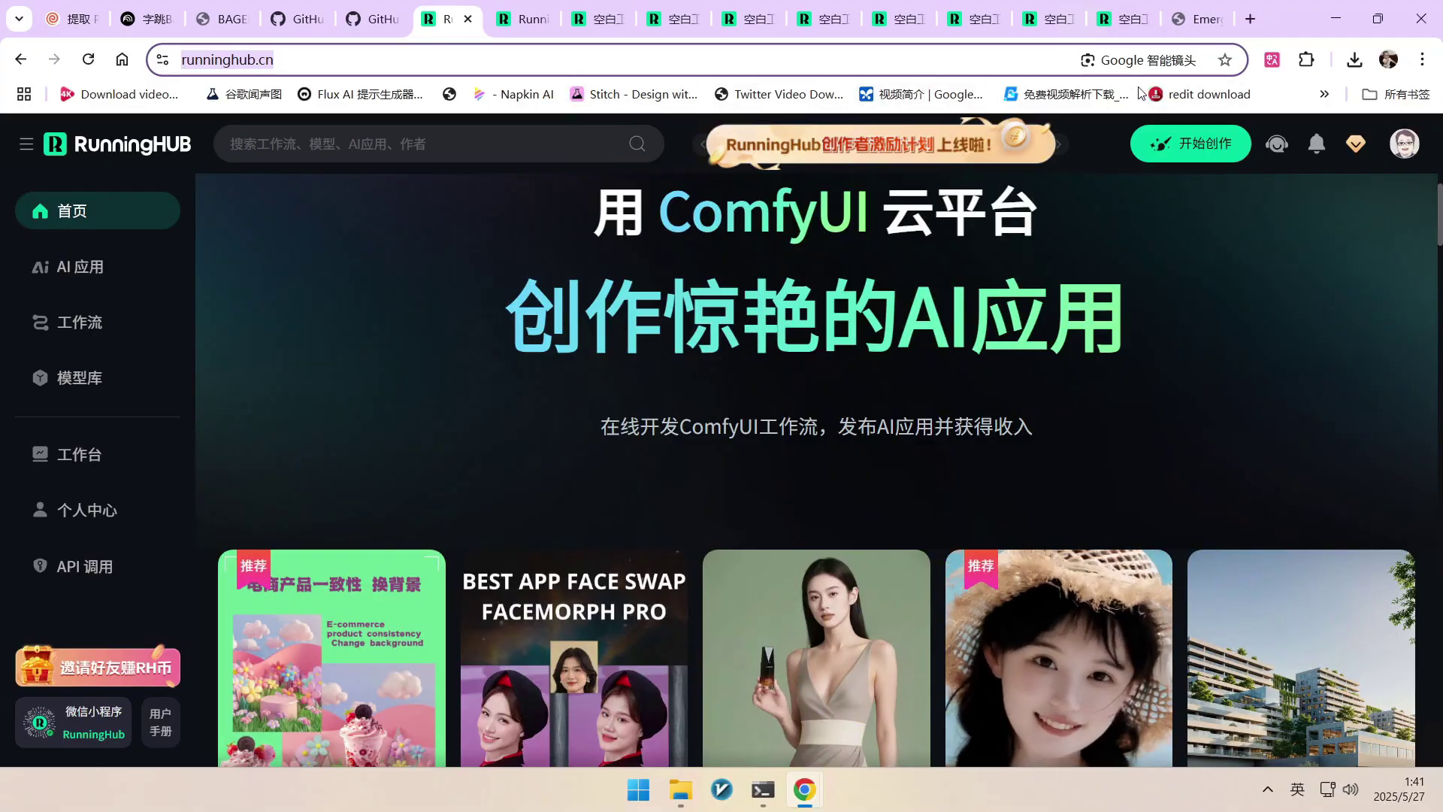
click(1128, 19)
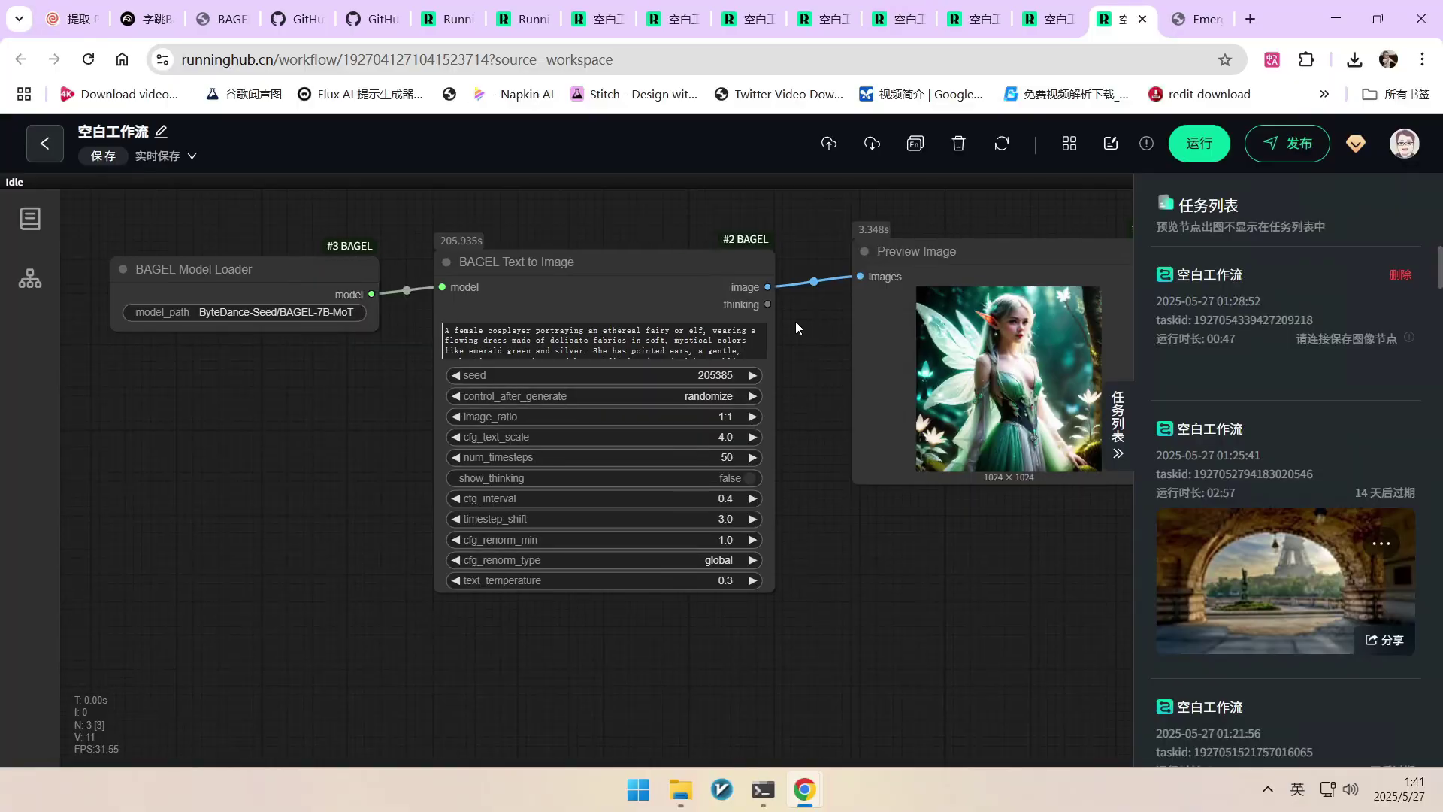
- Move the BAGEL Model Loader node slightly closer to the BAGEL Text to Image node and inspect its model path
drag(279, 396, 299, 394)
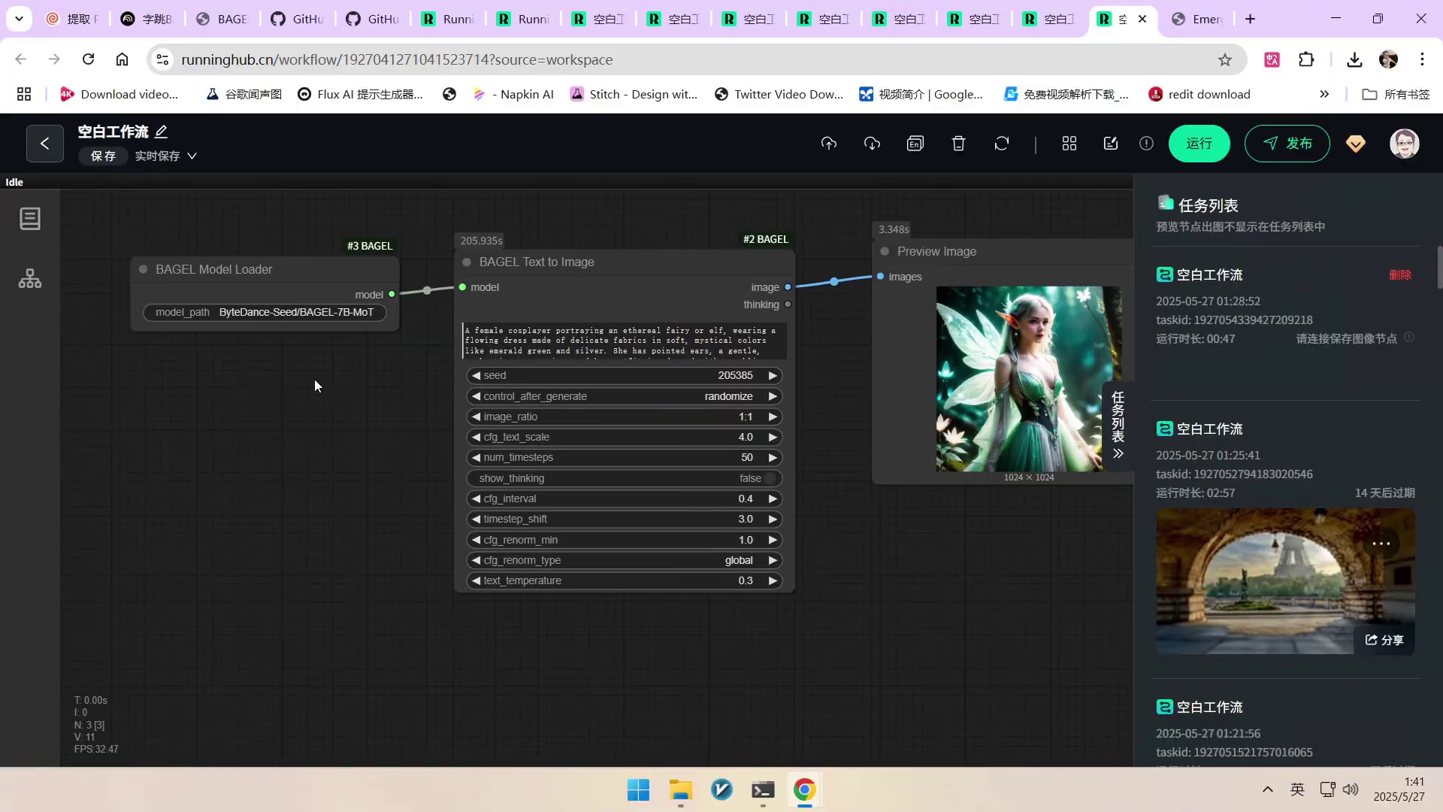
scroll(323, 364, up, 2)
drag(296, 240, 326, 226)
drag(292, 348, 328, 395)
scroll(271, 350, up, 6)
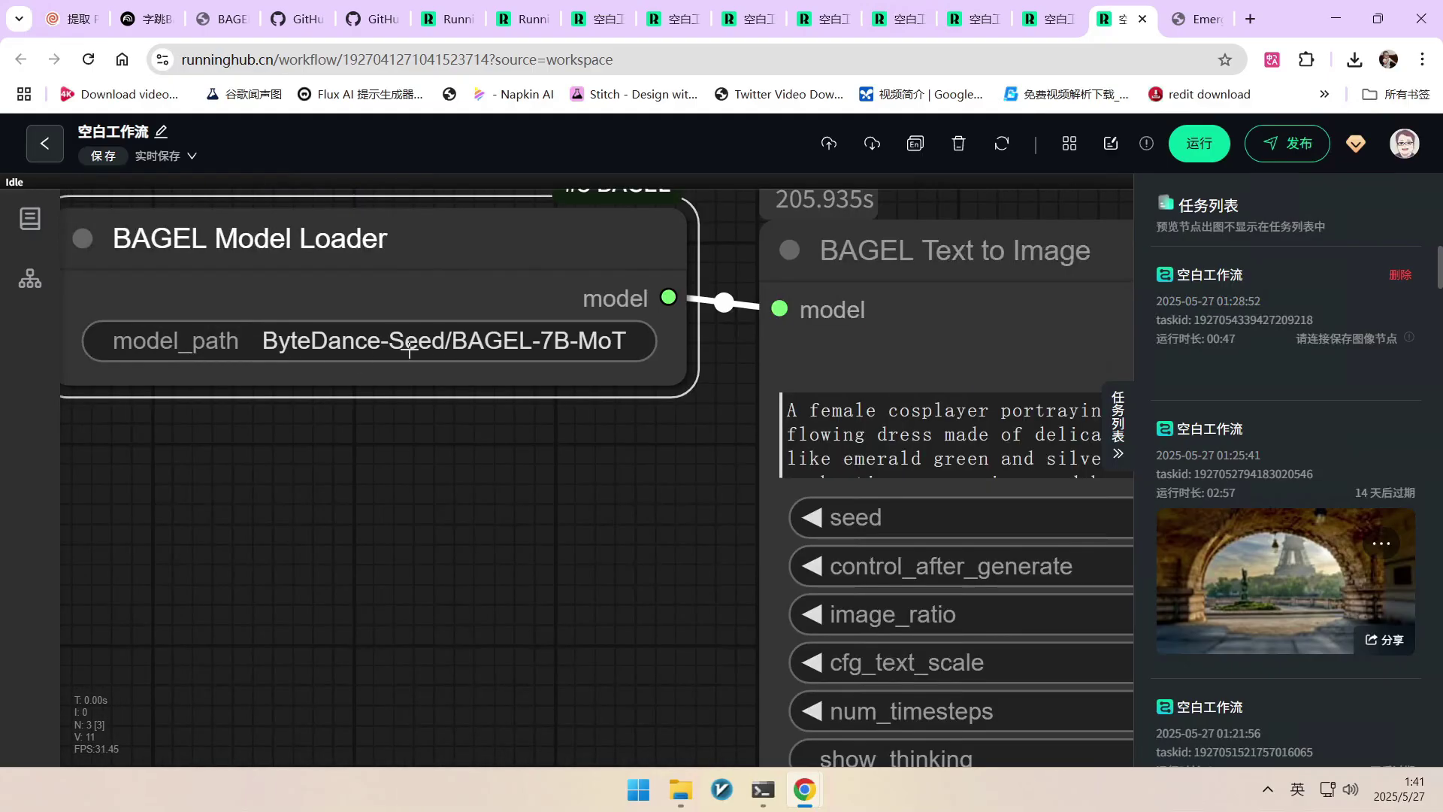
scroll(412, 346, down, 3)
scroll(500, 354, up, 2)
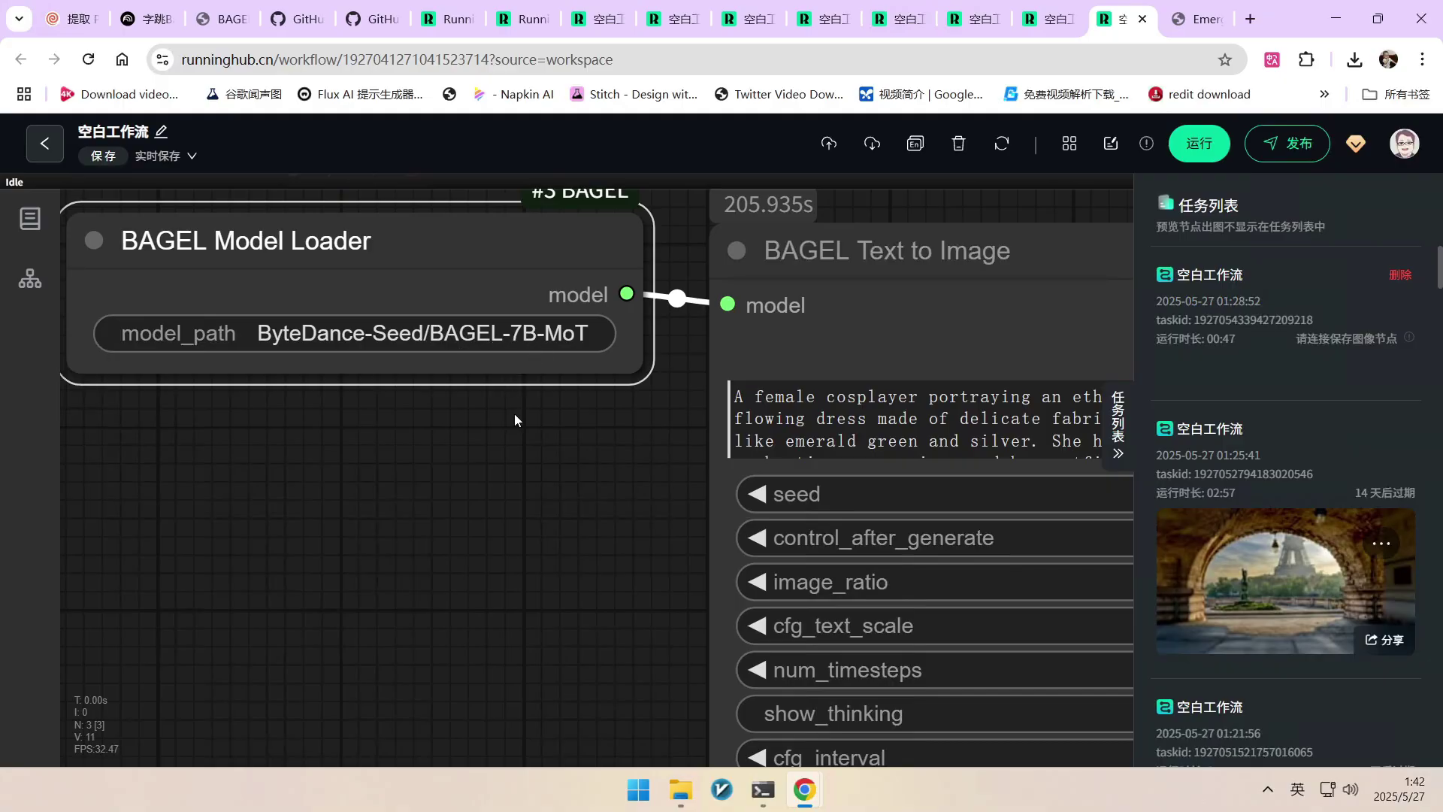
scroll(515, 413, down, 3)
scroll(503, 401, down, 4)
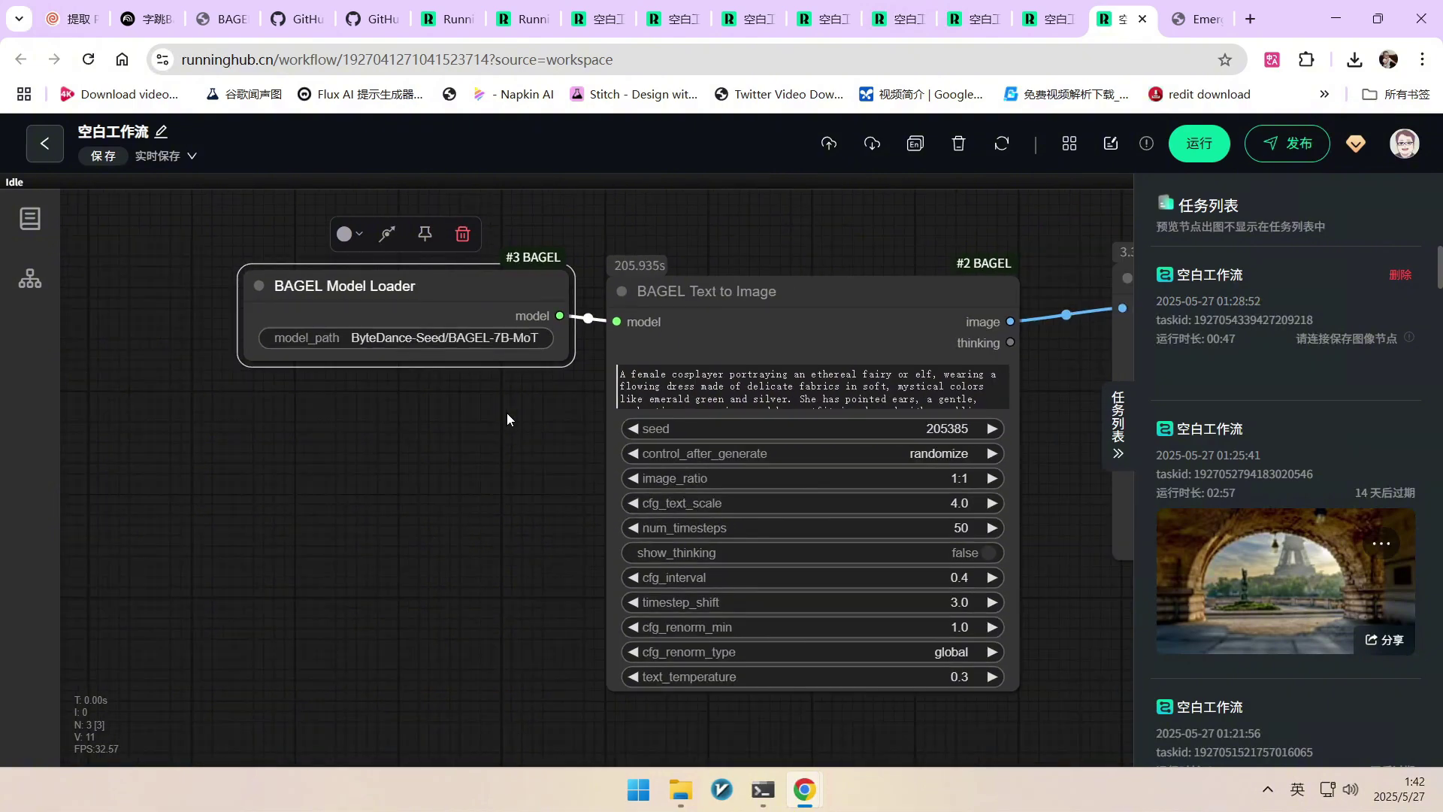
- Enlarge the BAGEL Text to Image node until its entire fairy cosplayer prompt is readable, and look over its parameters
drag(466, 411, 382, 395)
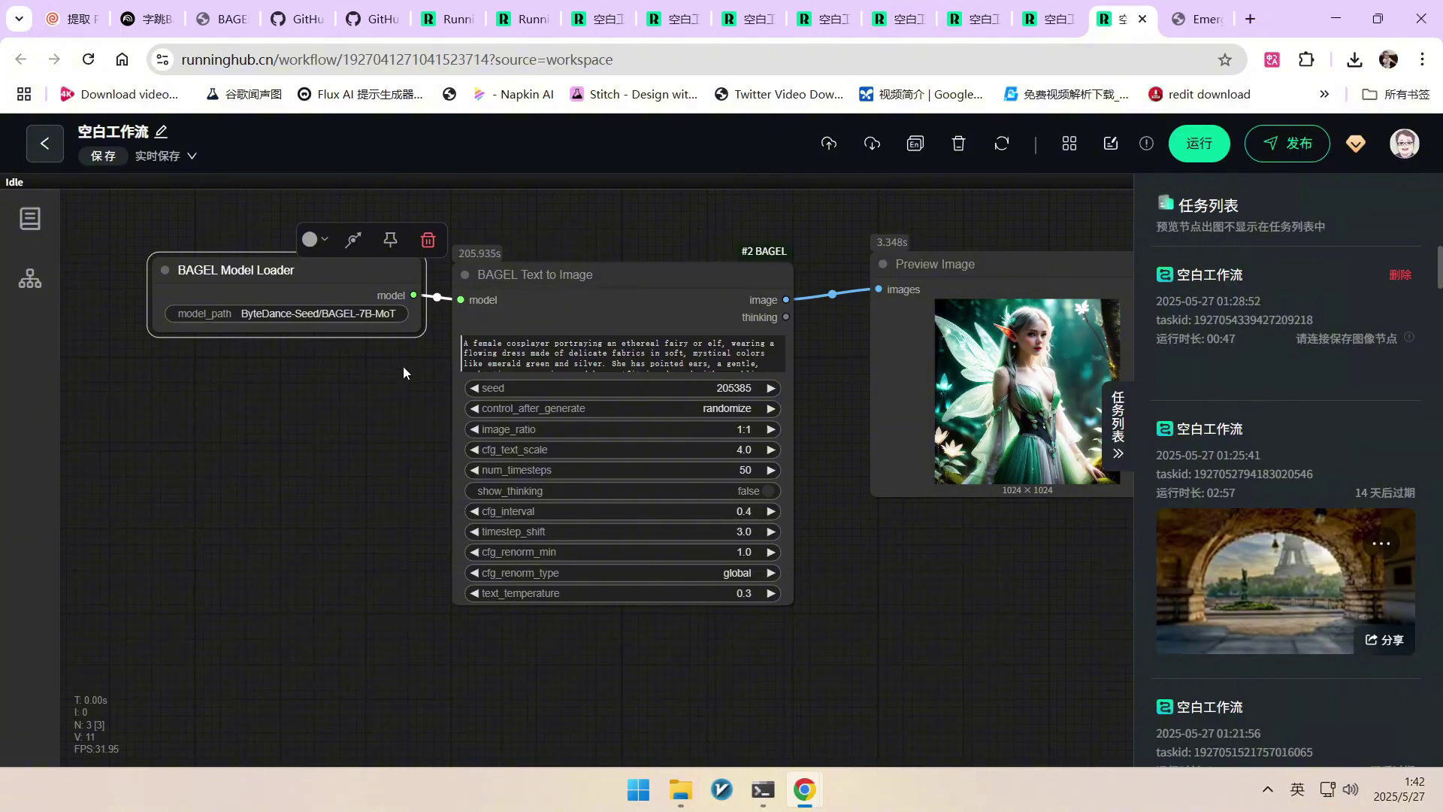
scroll(403, 367, up, 3)
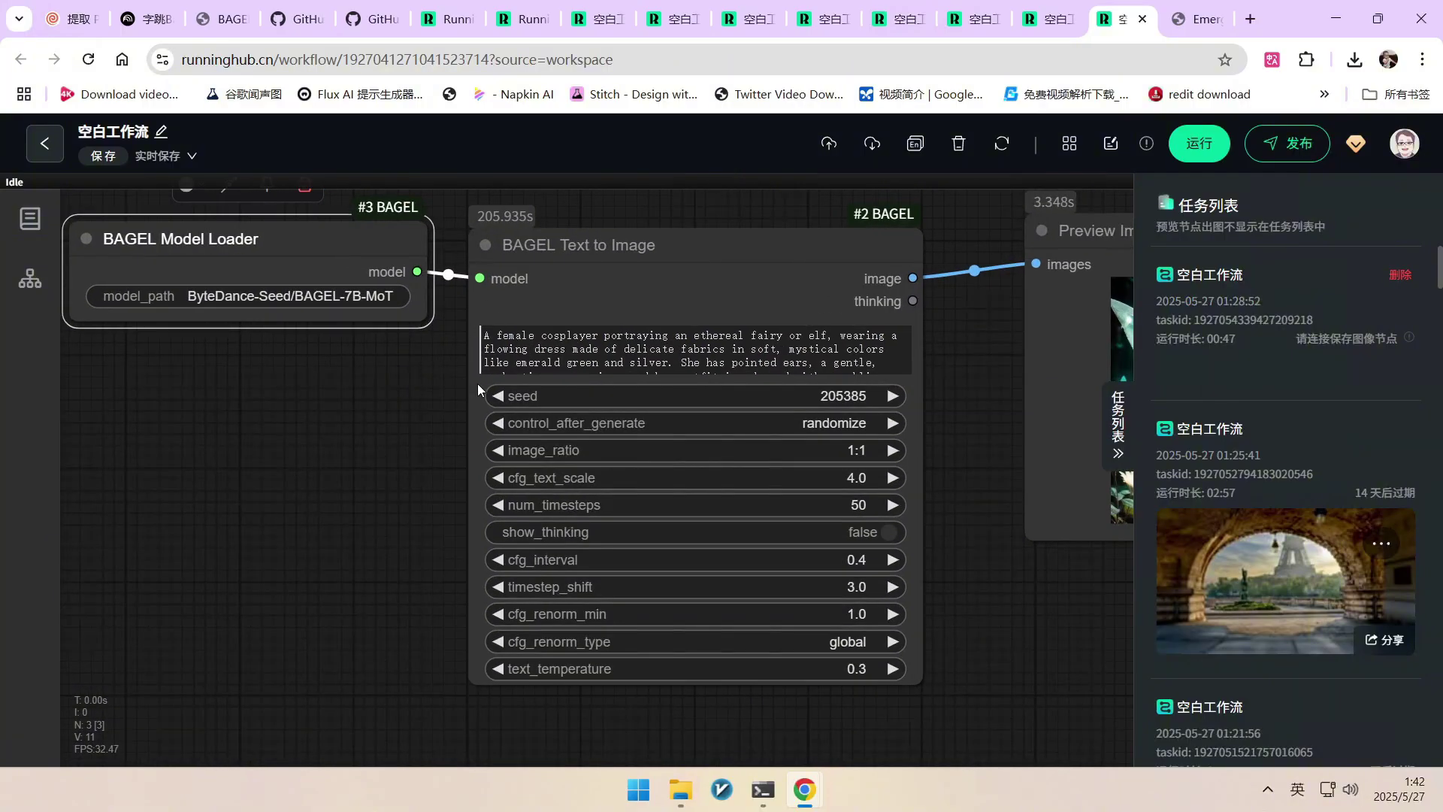
drag(913, 685, 933, 720)
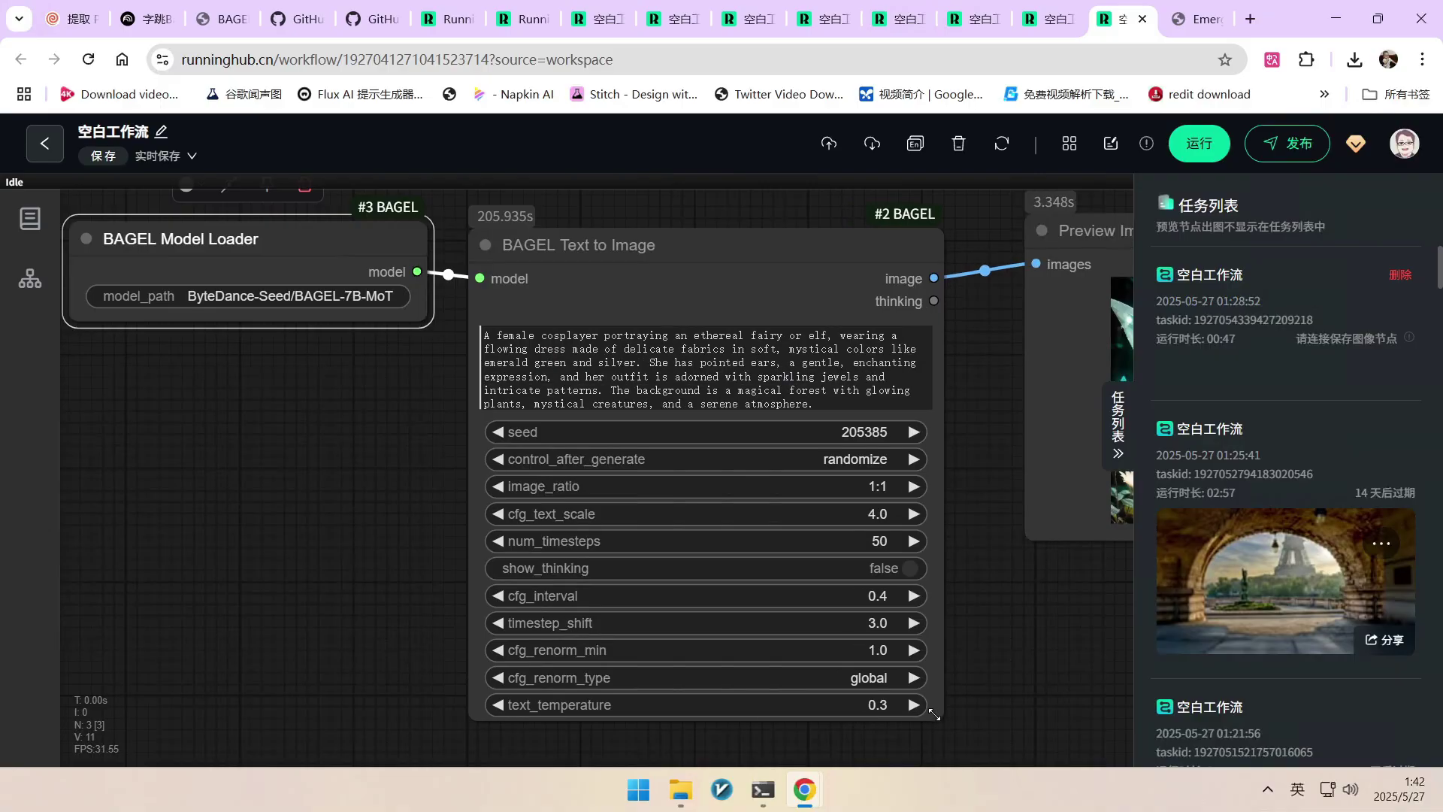
scroll(377, 459, down, 3)
scroll(812, 535, up, 3)
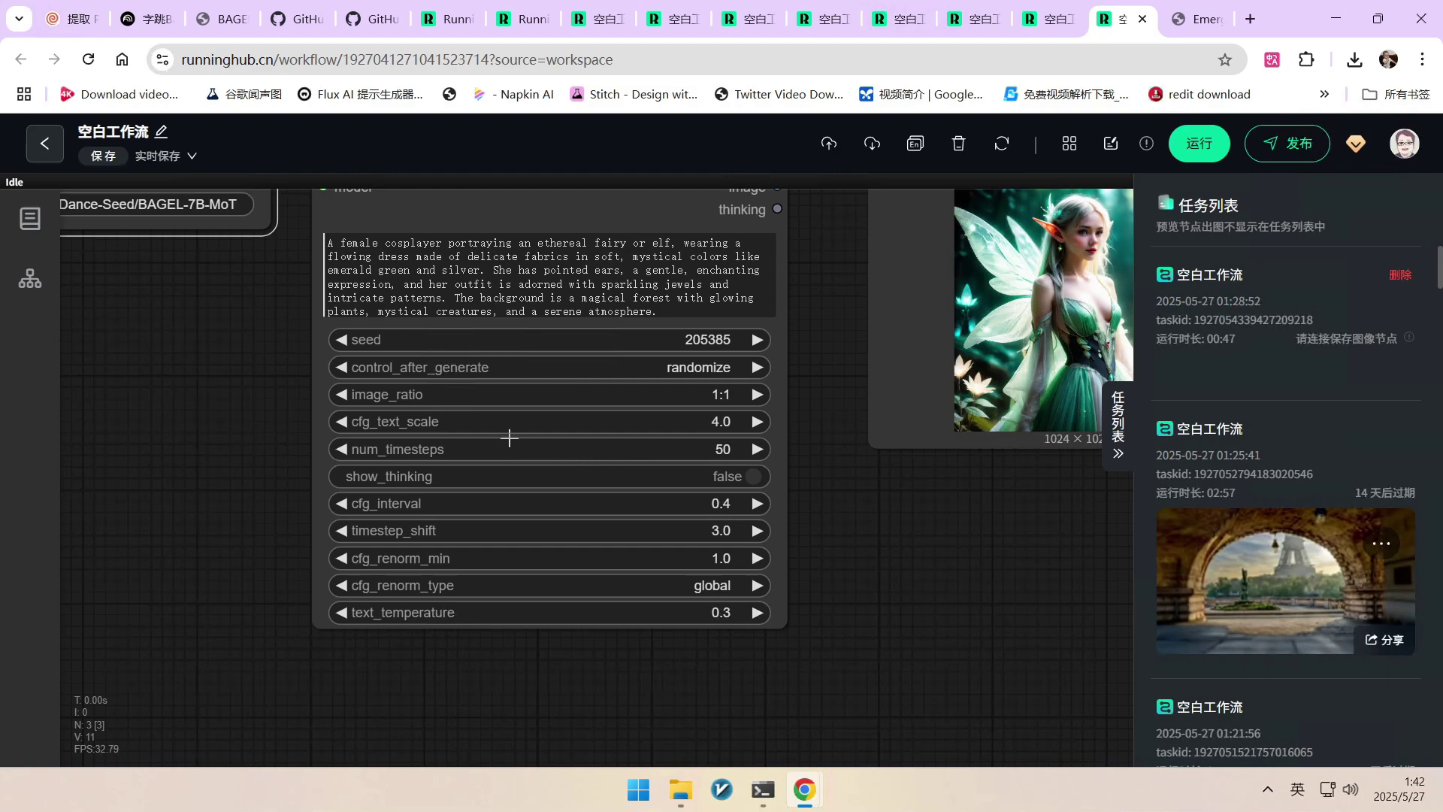
- Review the aspect ratios offered by image_ratio on the BAGEL Text to Image node
click(632, 387)
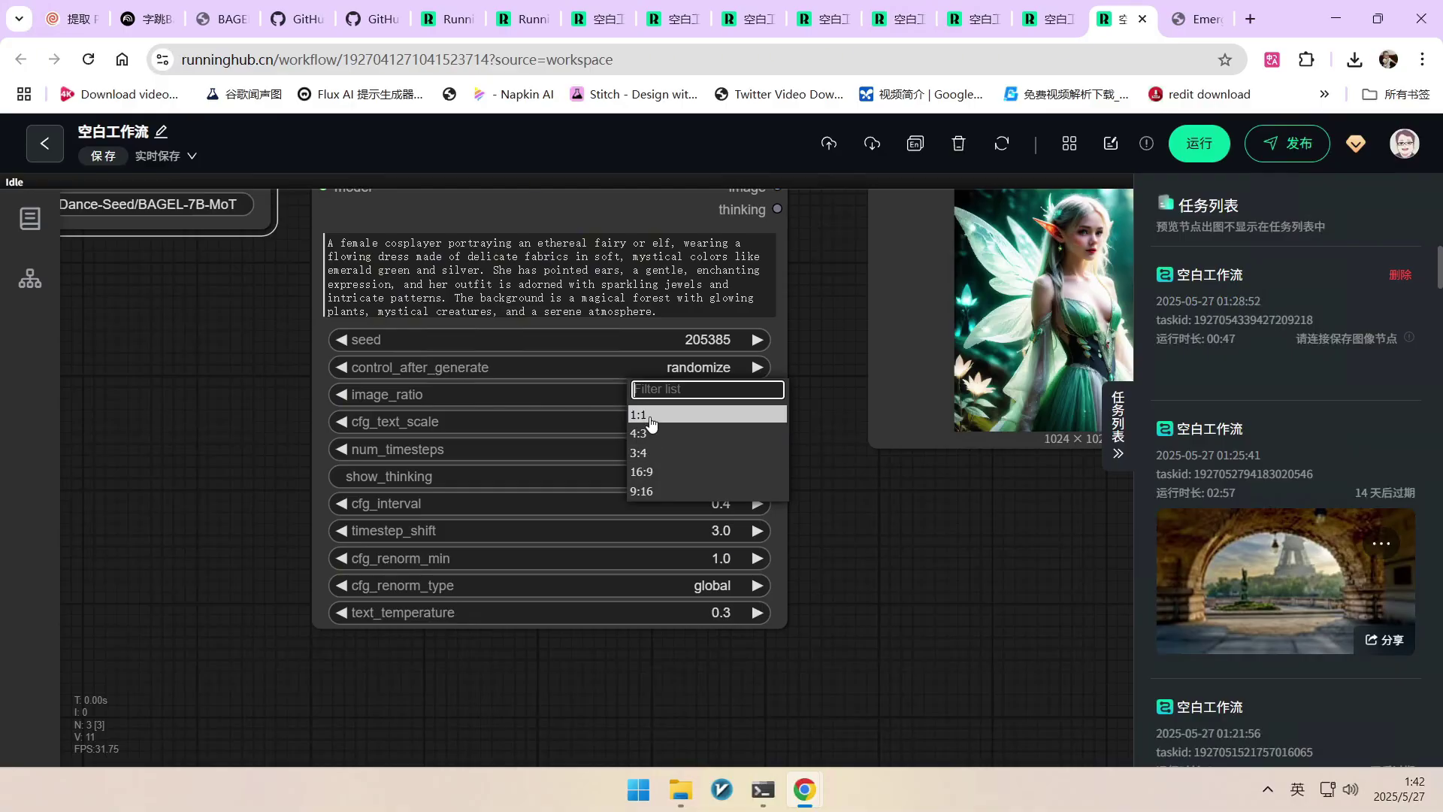
click(251, 445)
scroll(853, 506, down, 3)
- Examine the generated fairy image in the Preview Image node alongside the prompt and generation settings
drag(946, 497, 848, 506)
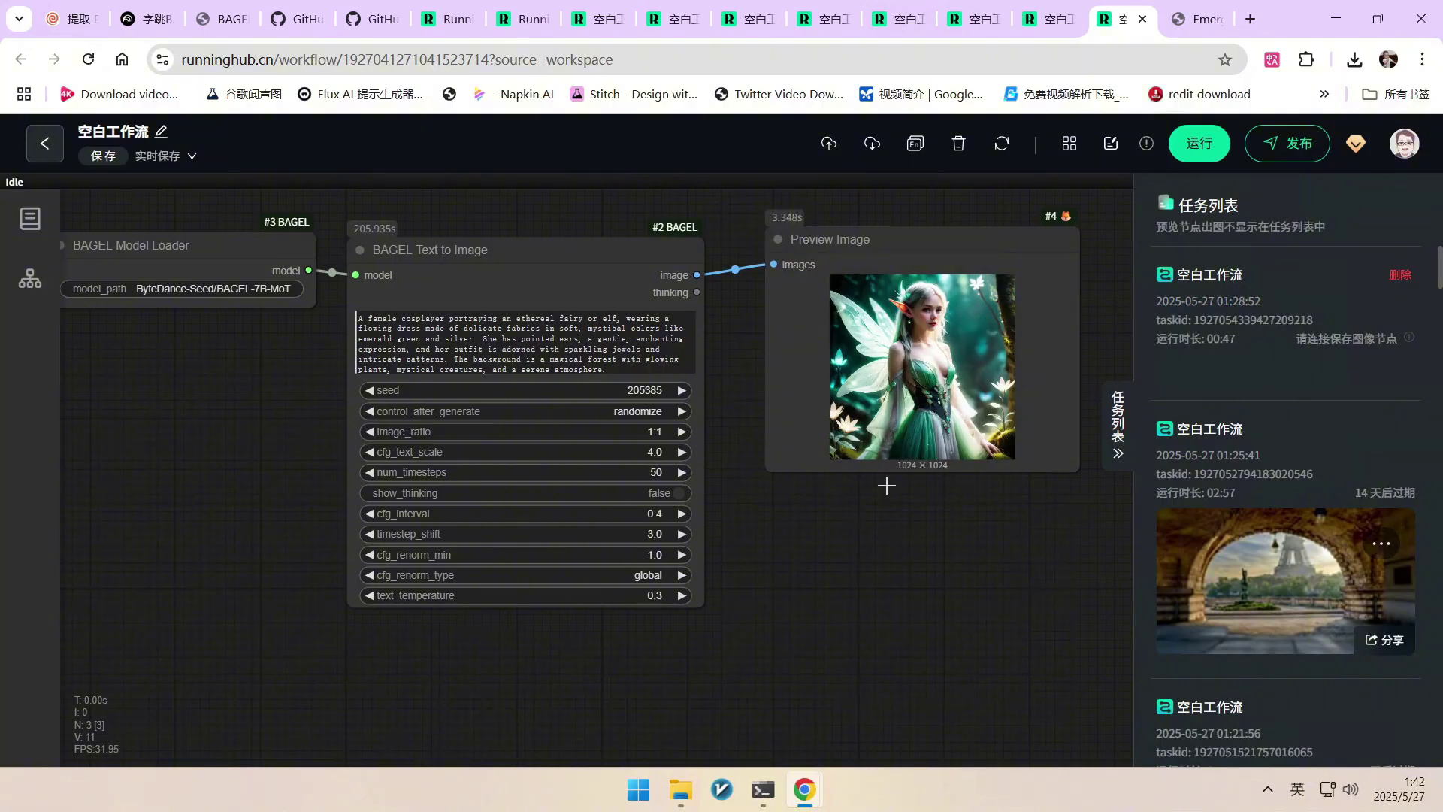
scroll(944, 460, up, 2)
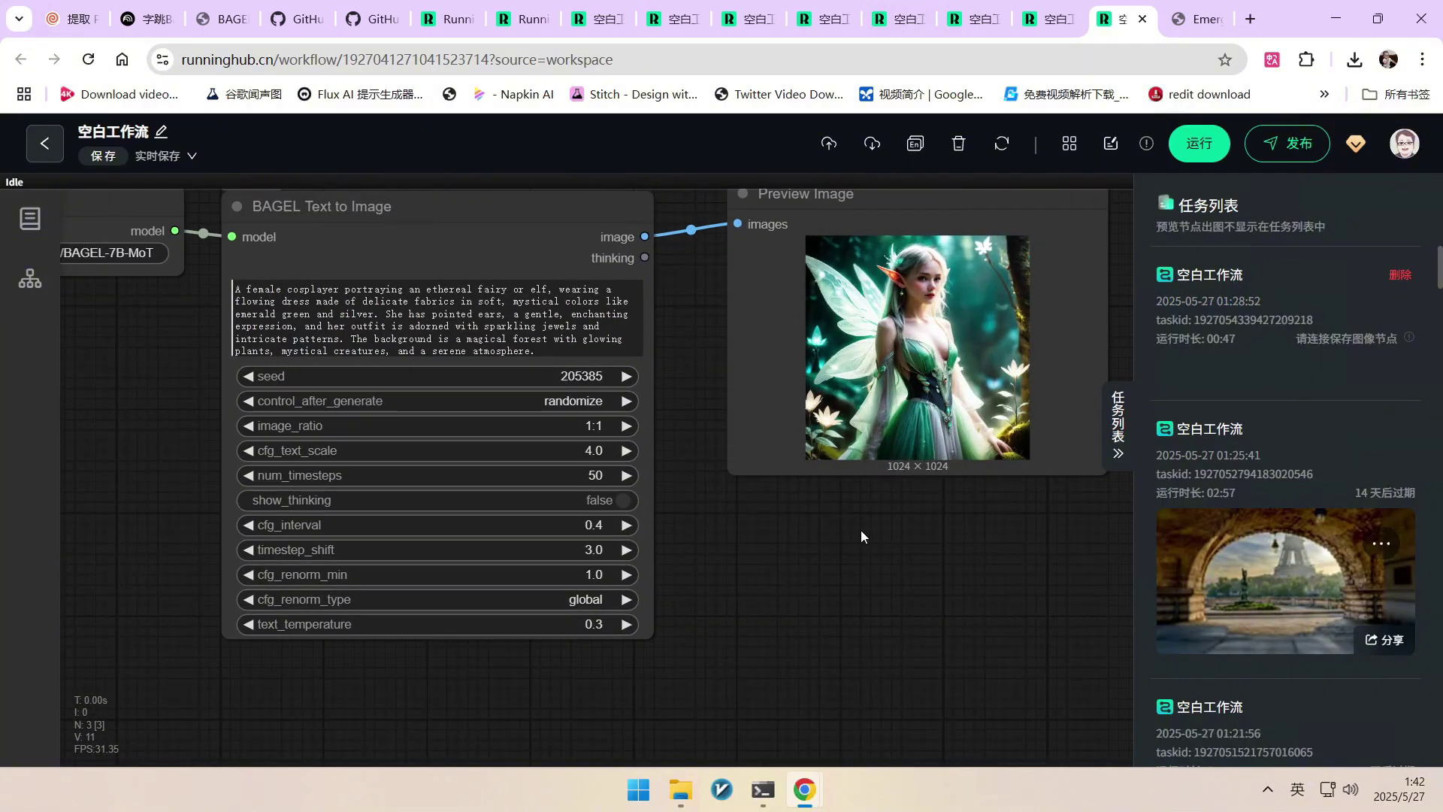
scroll(846, 521, down, 2)
scroll(845, 521, up, 1)
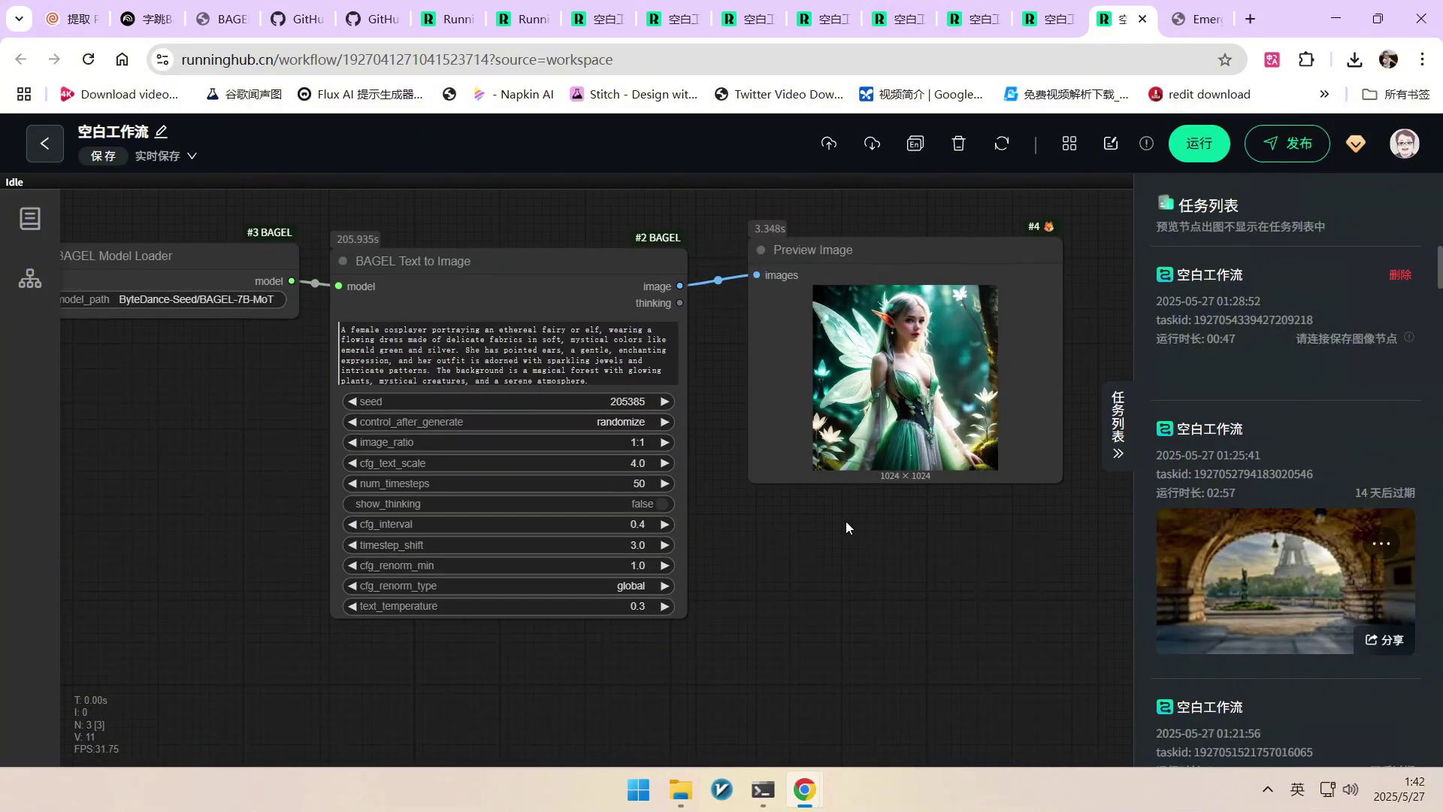
scroll(765, 548, up, 1)
drag(765, 554, 751, 581)
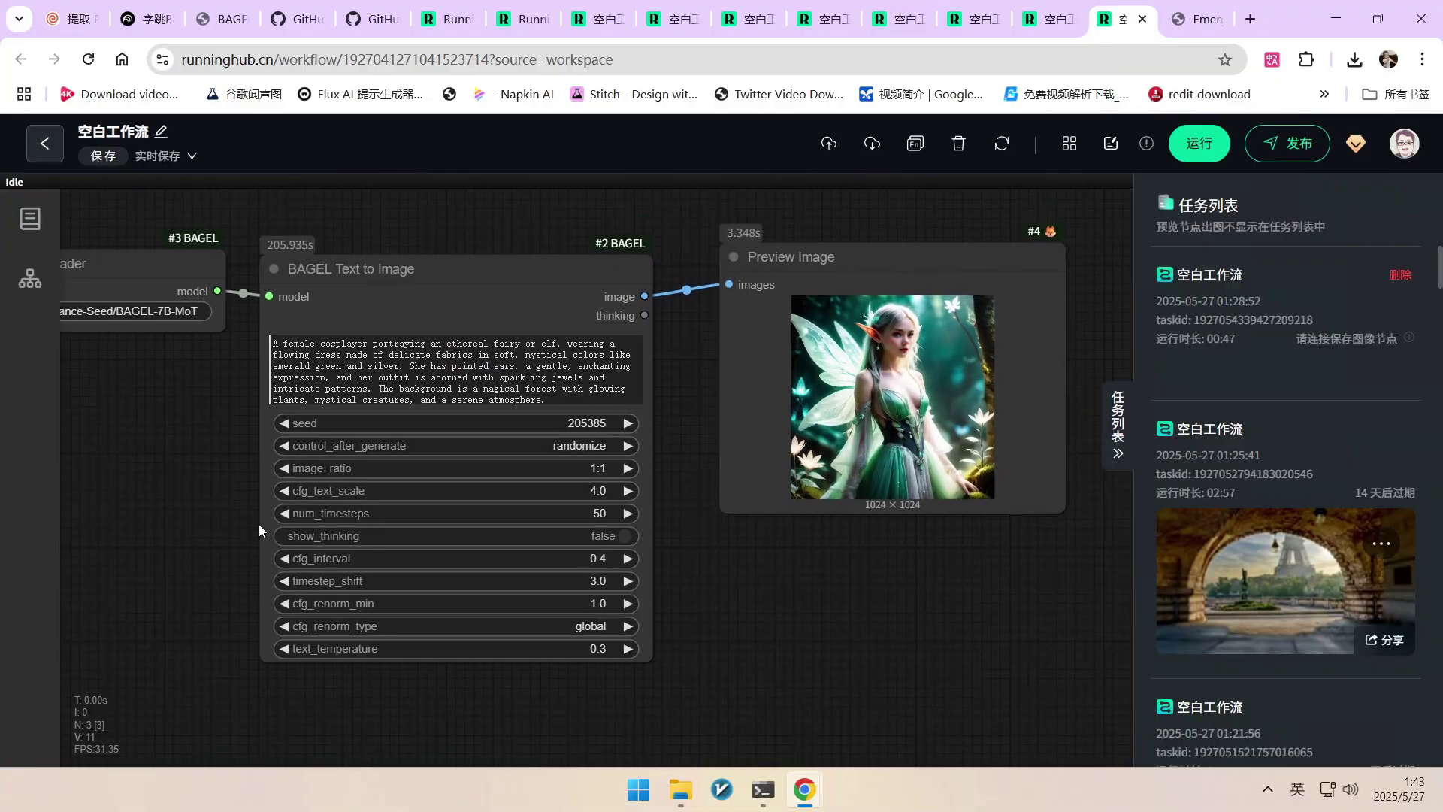
- Inspect the show_thinking setting and check which nodes can be attached to the thinking output
scroll(274, 519, up, 4)
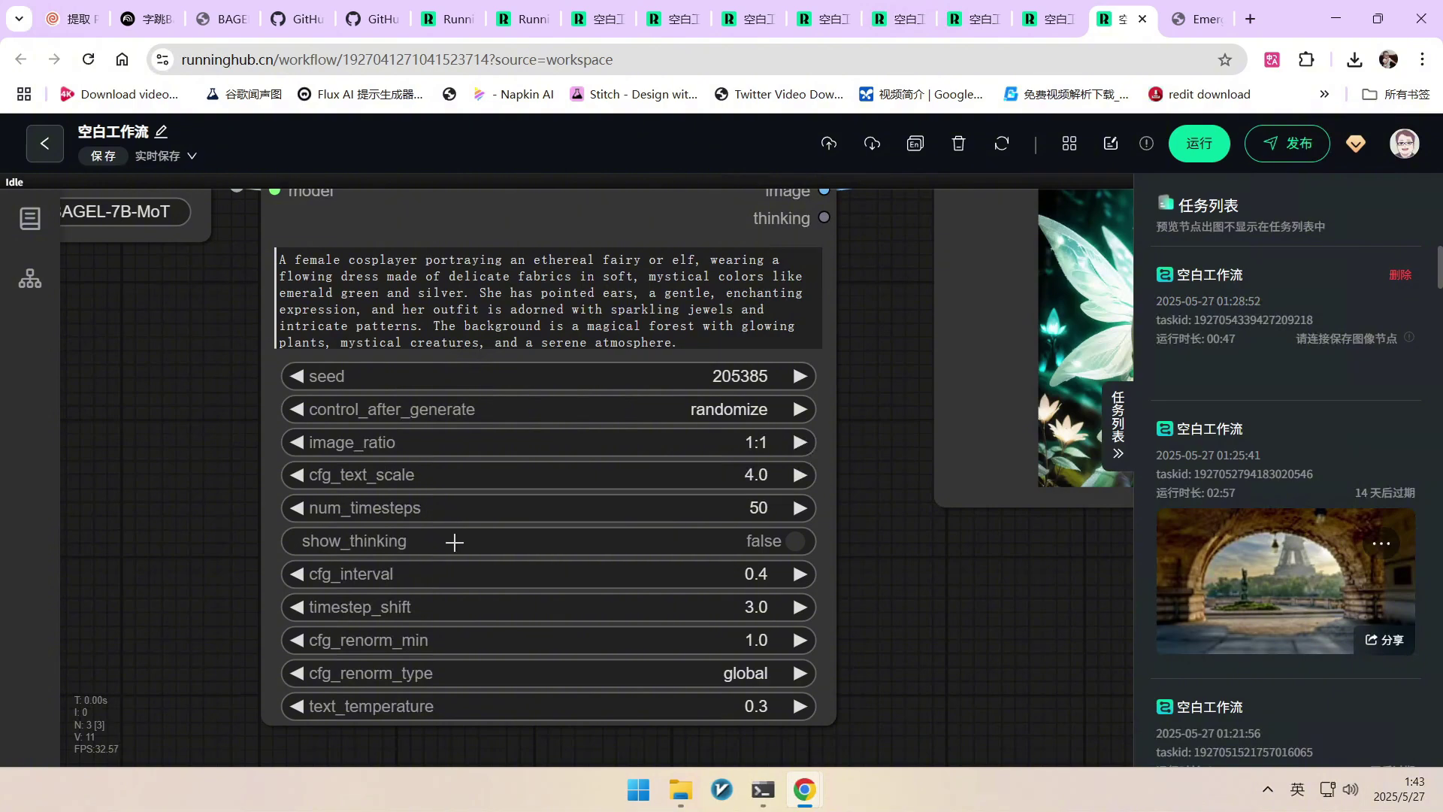
scroll(784, 539, down, 2)
drag(914, 580, 857, 562)
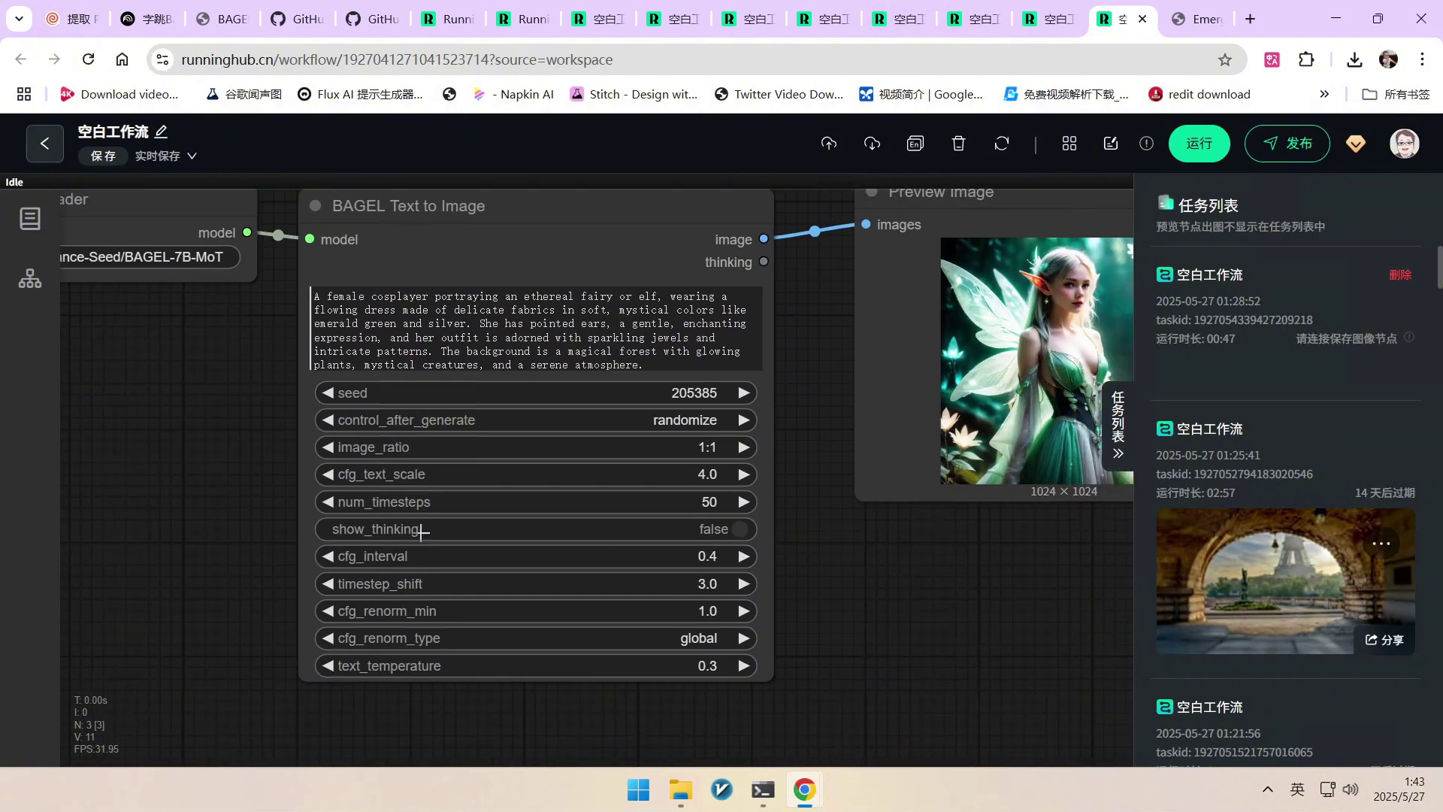
drag(764, 261, 850, 518)
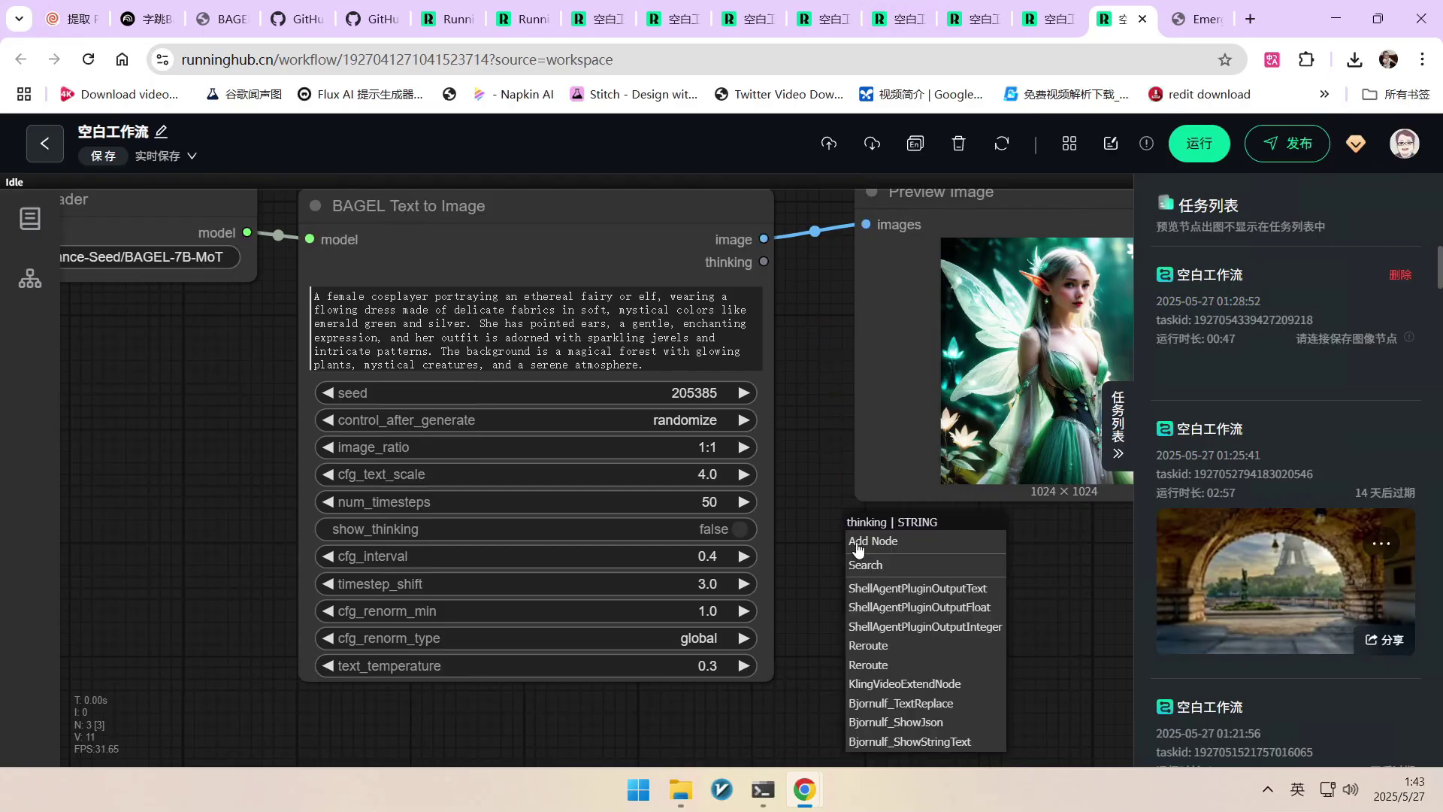
click(815, 655)
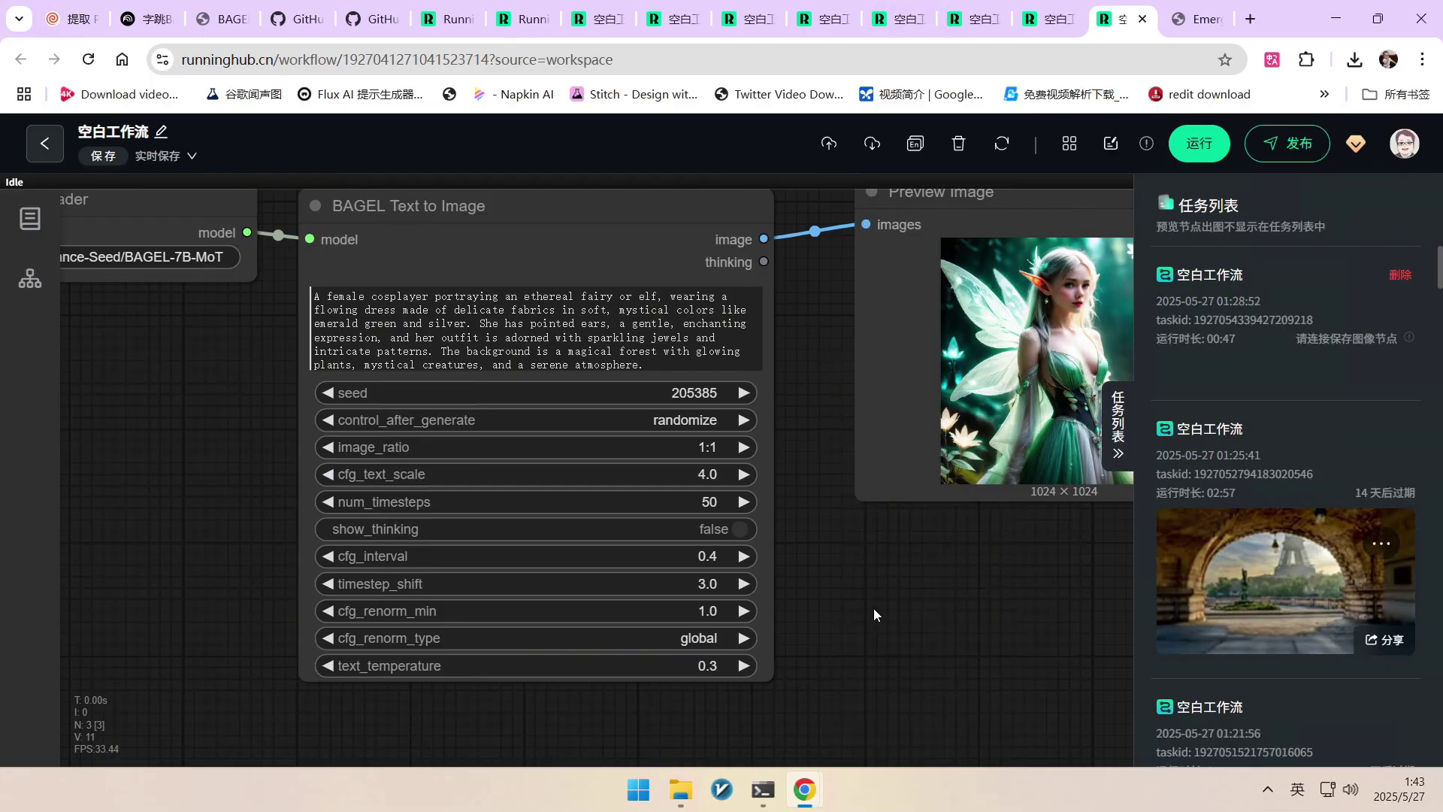
scroll(850, 588, up, 2)
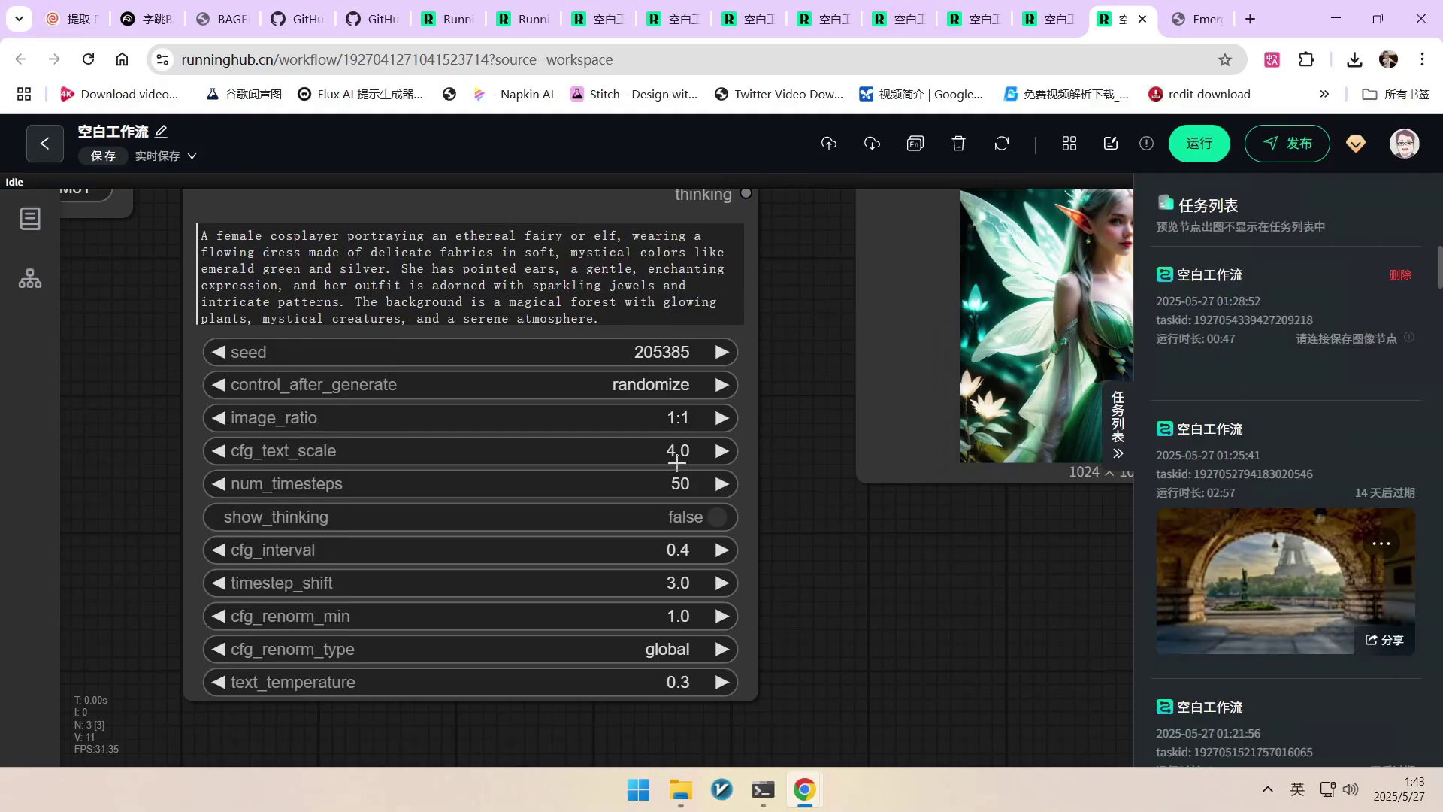
- Take in the fairy workflow's nodes, then inspect the generated fairy image in the Preview Image node up close
scroll(659, 517, down, 5)
drag(872, 574, 736, 583)
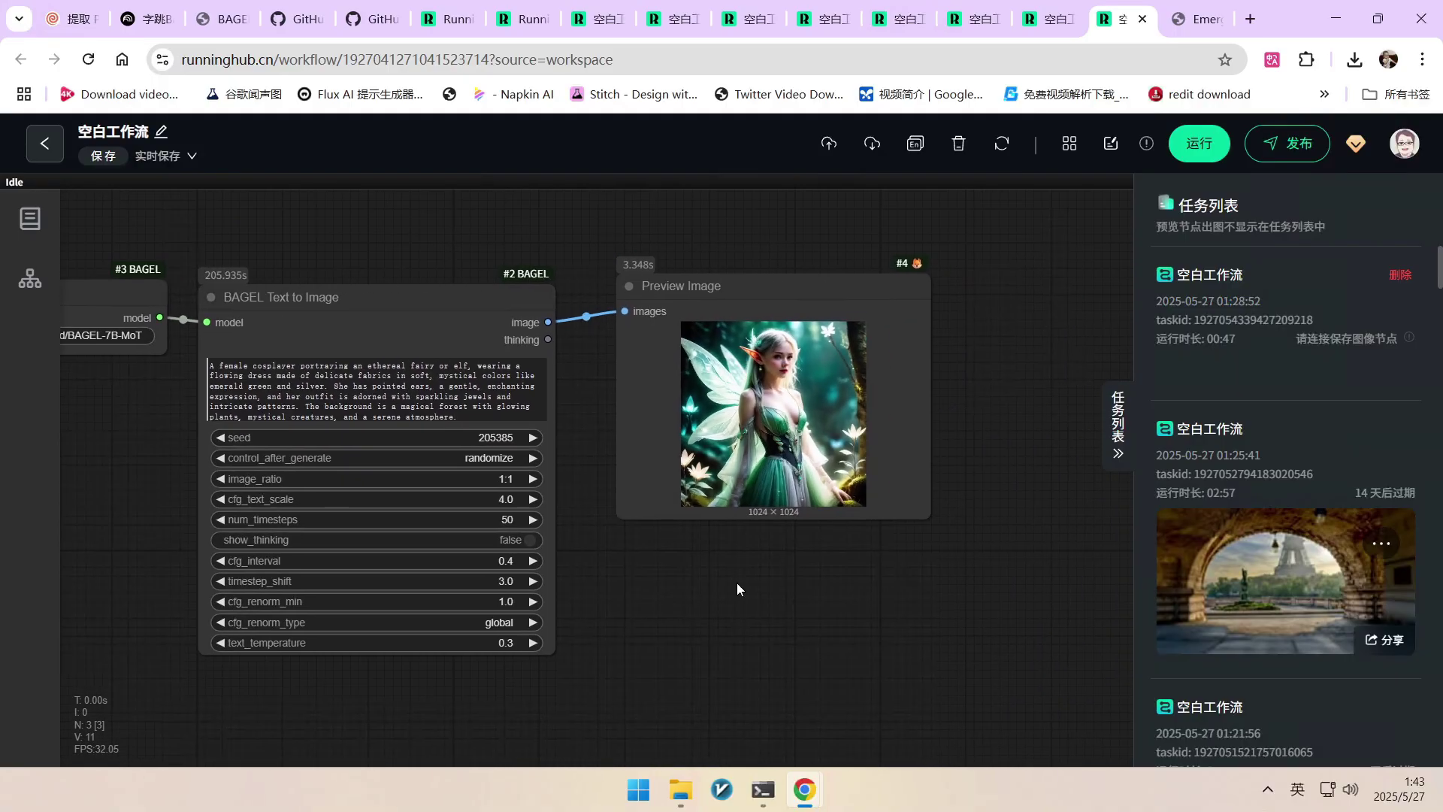
scroll(928, 409, up, 6)
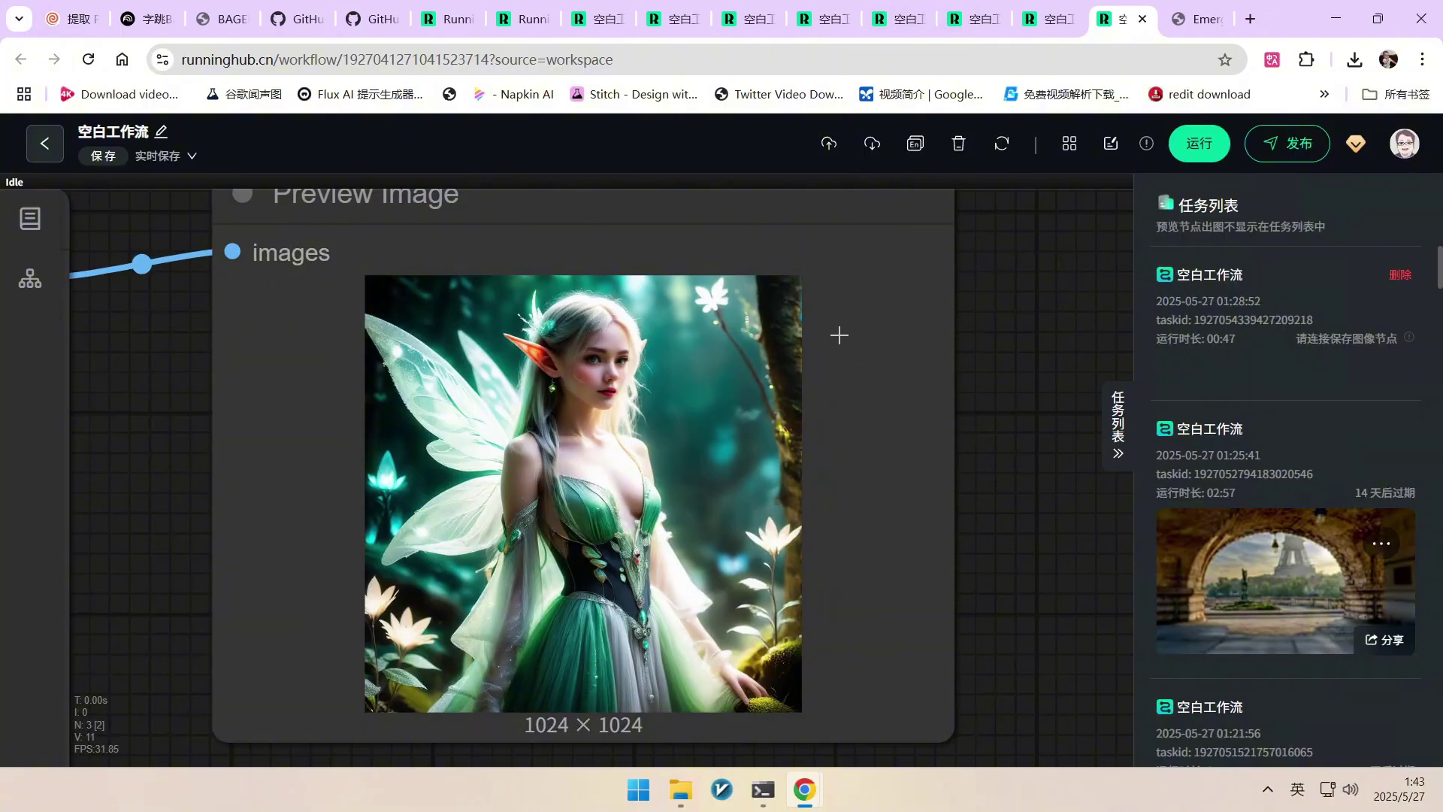
- Switch to the book cover workflow and read its surreal double exposure portrait prompt, marking the "double exposure" and "beautiful seascape" wording
click(1050, 28)
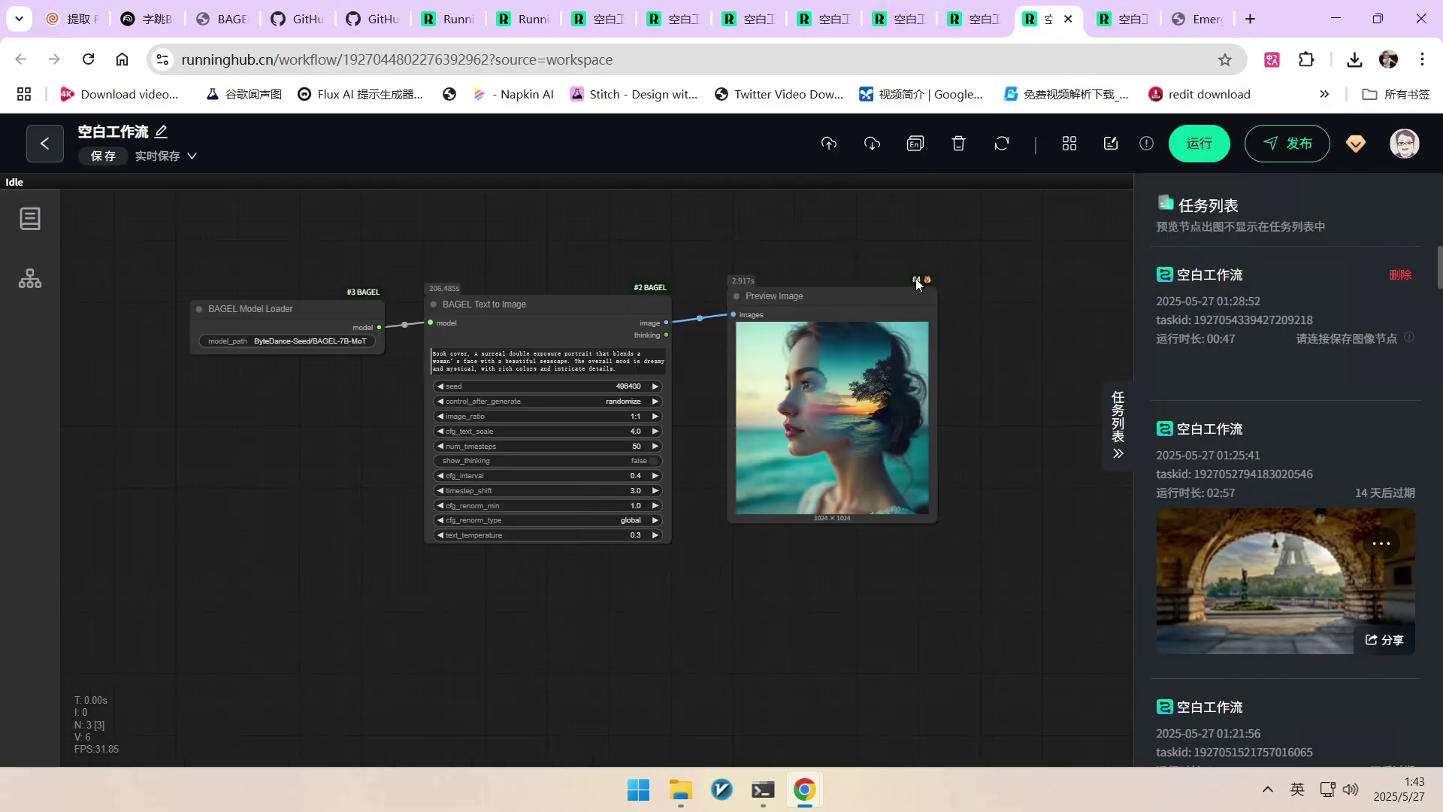
scroll(532, 380, up, 3)
scroll(707, 382, down, 1)
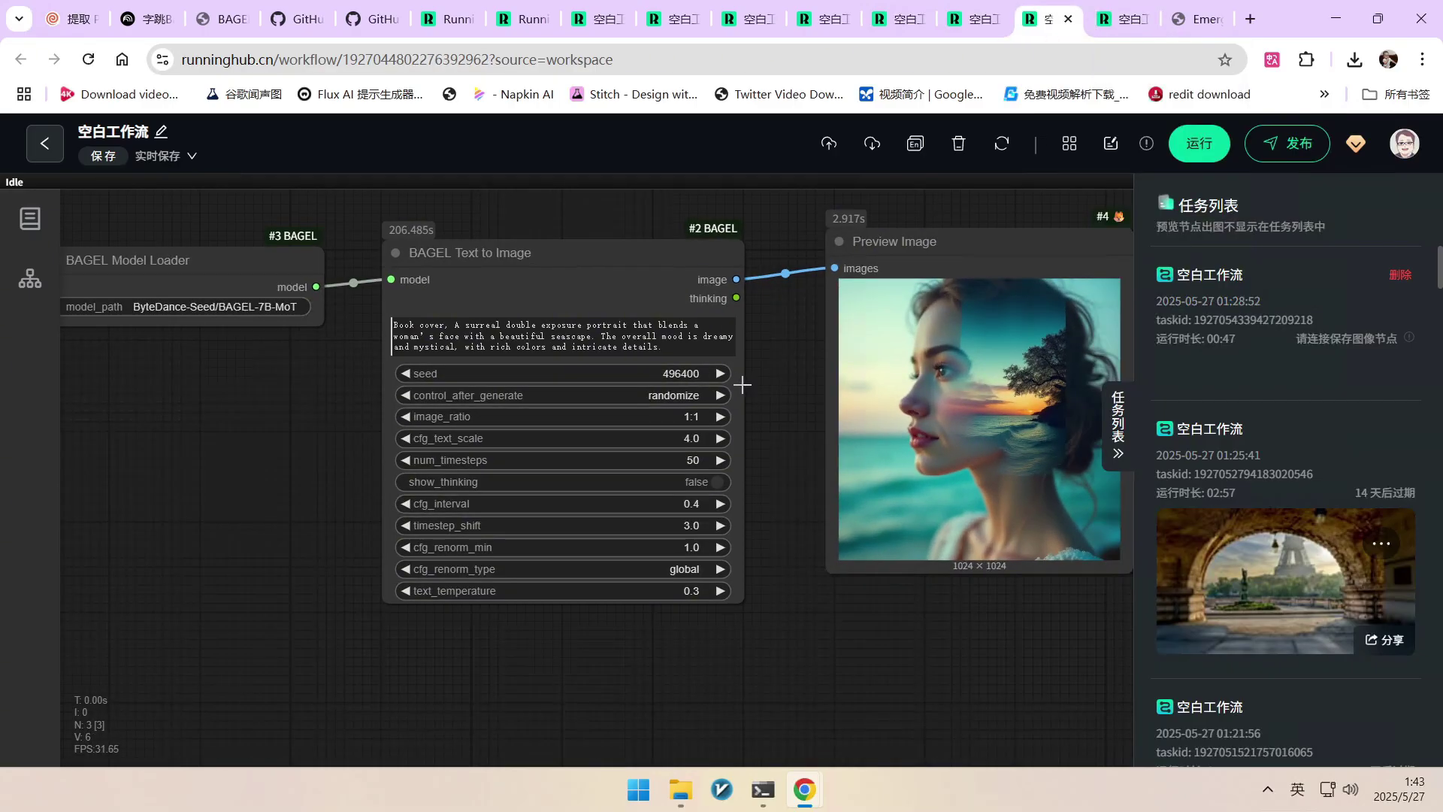
drag(780, 371, 771, 355)
scroll(375, 291, up, 4)
drag(464, 319, 377, 317)
double_click(579, 319)
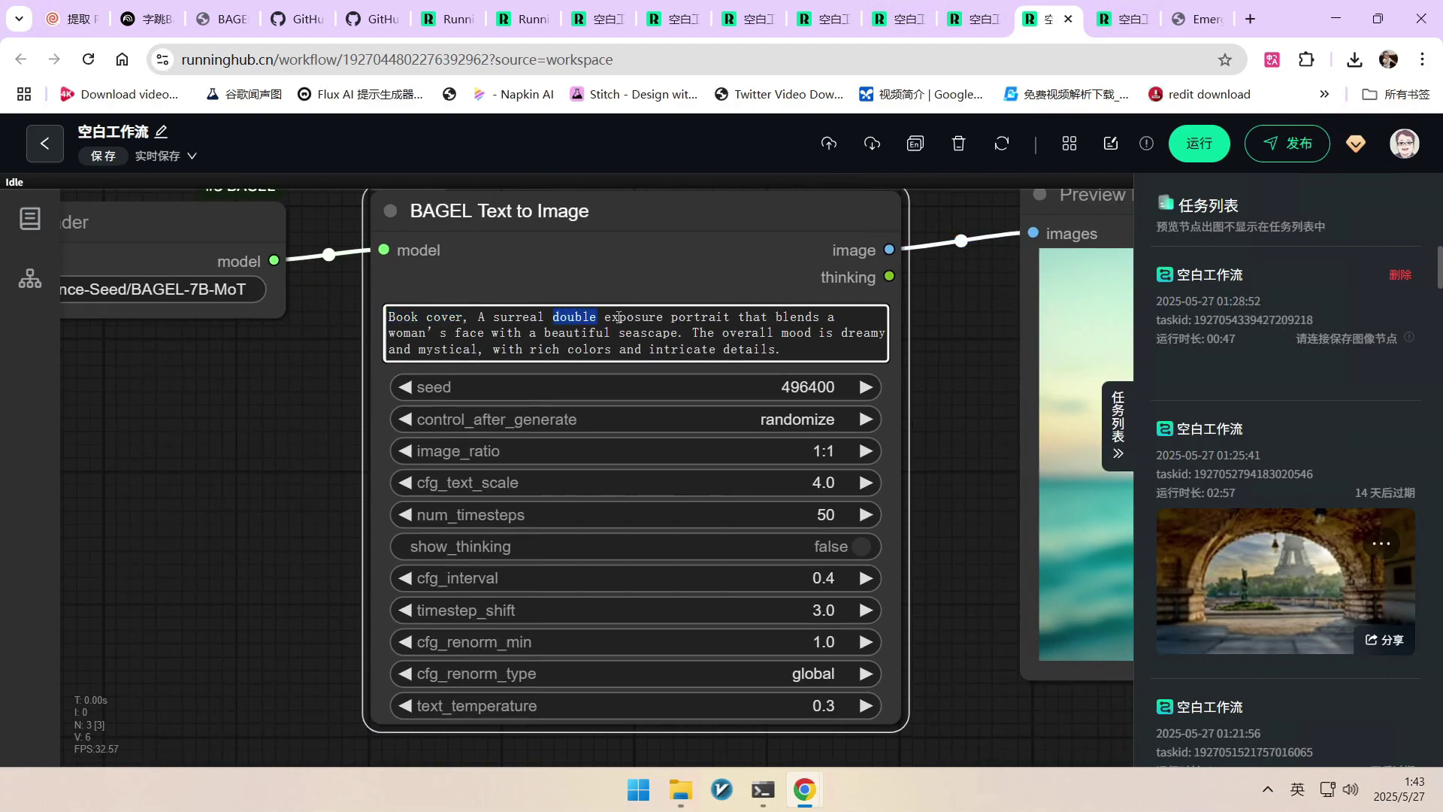
drag(580, 319, 734, 319)
click(619, 319)
drag(412, 333, 672, 333)
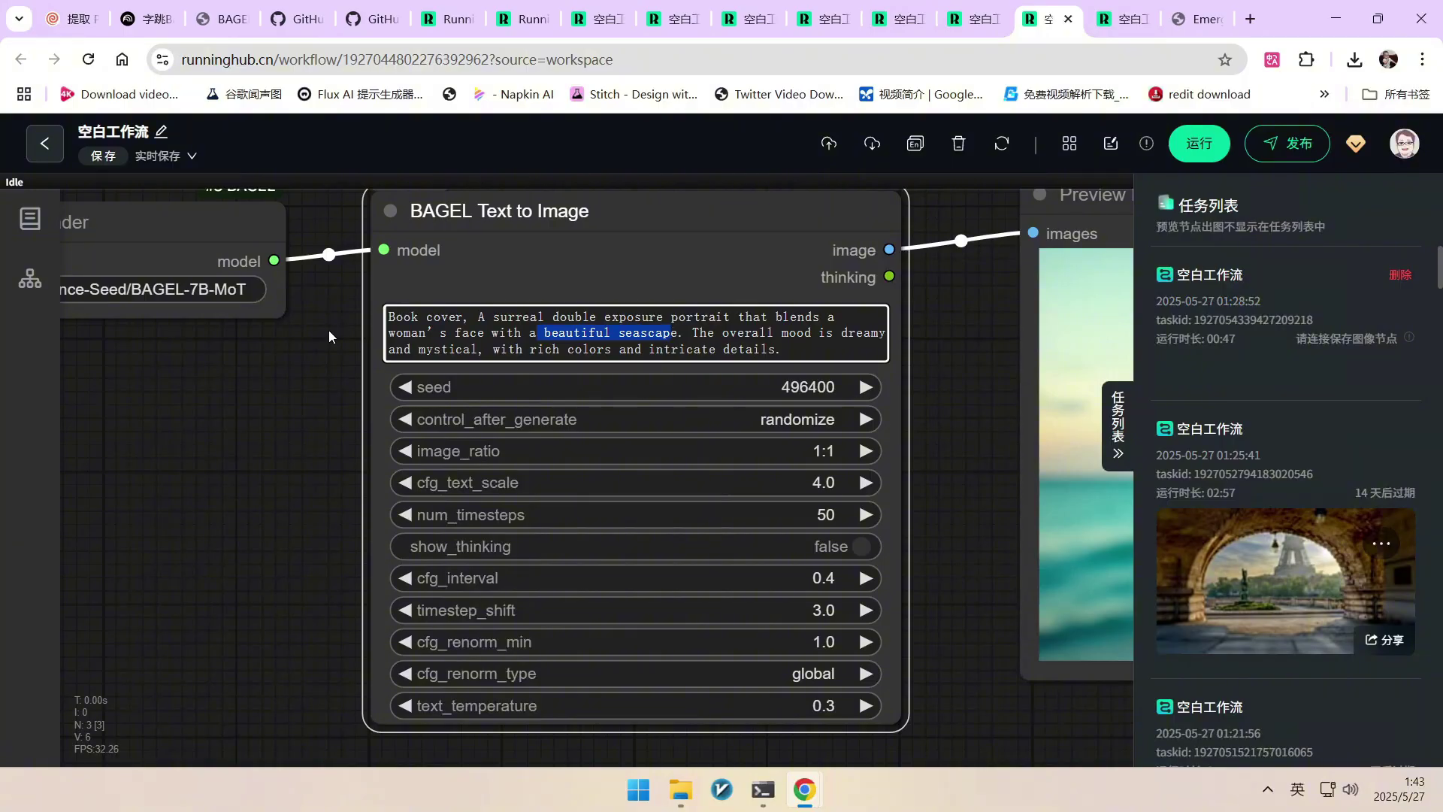
- Examine the generated woman-and-seascape portrait in the Preview Image node up close and against its prompt
scroll(328, 336, down, 5)
scroll(783, 403, right, 5)
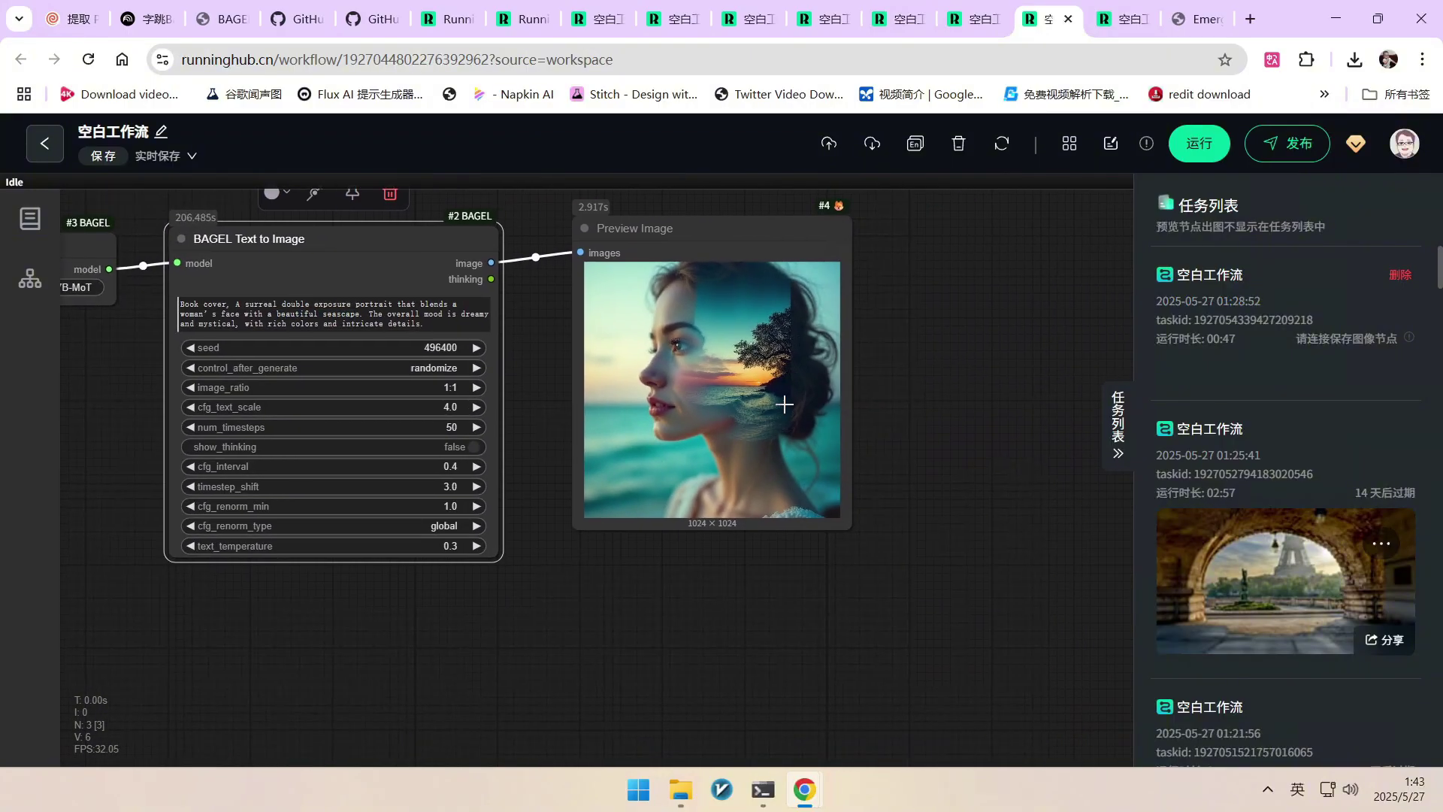
scroll(786, 385, up, 5)
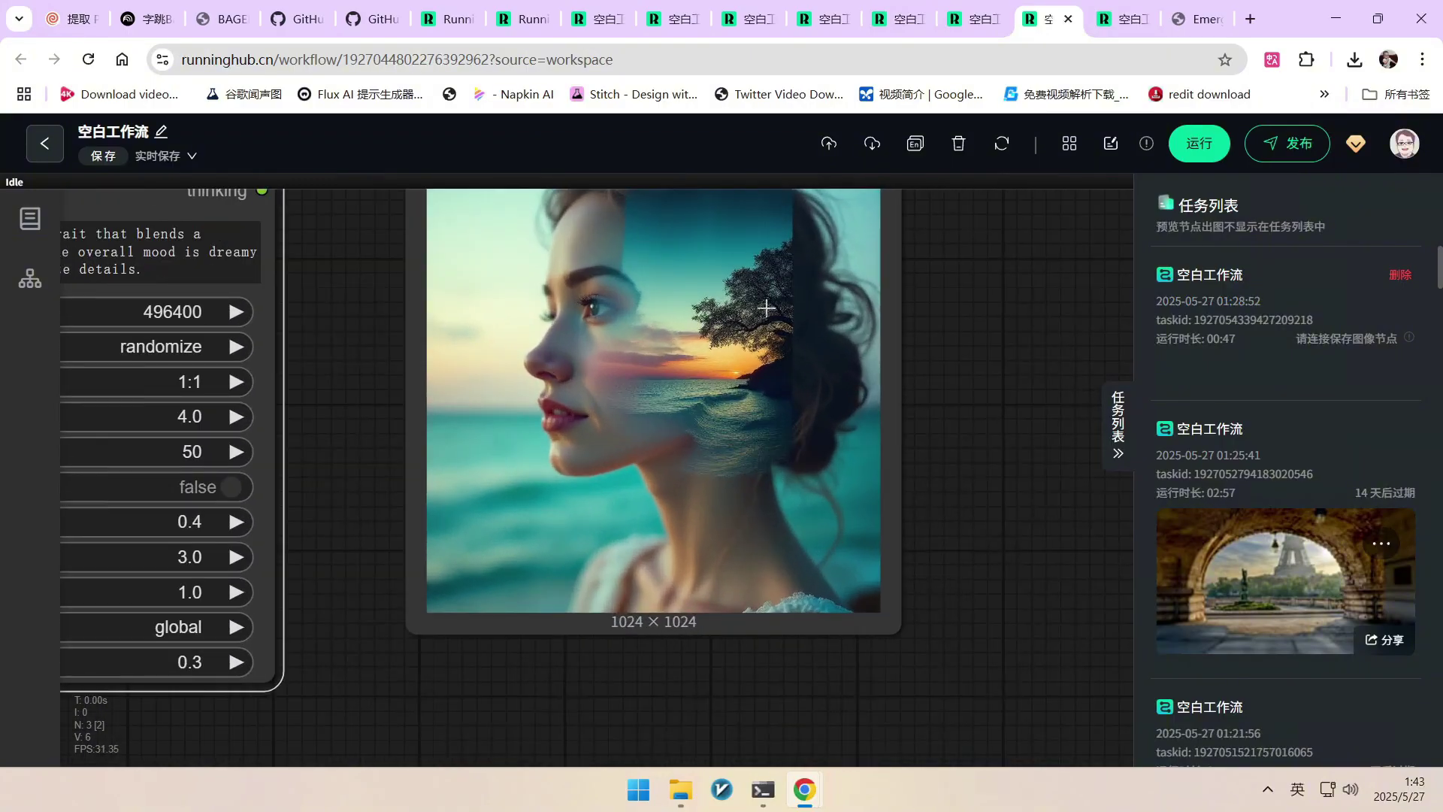
scroll(754, 356, down, 3)
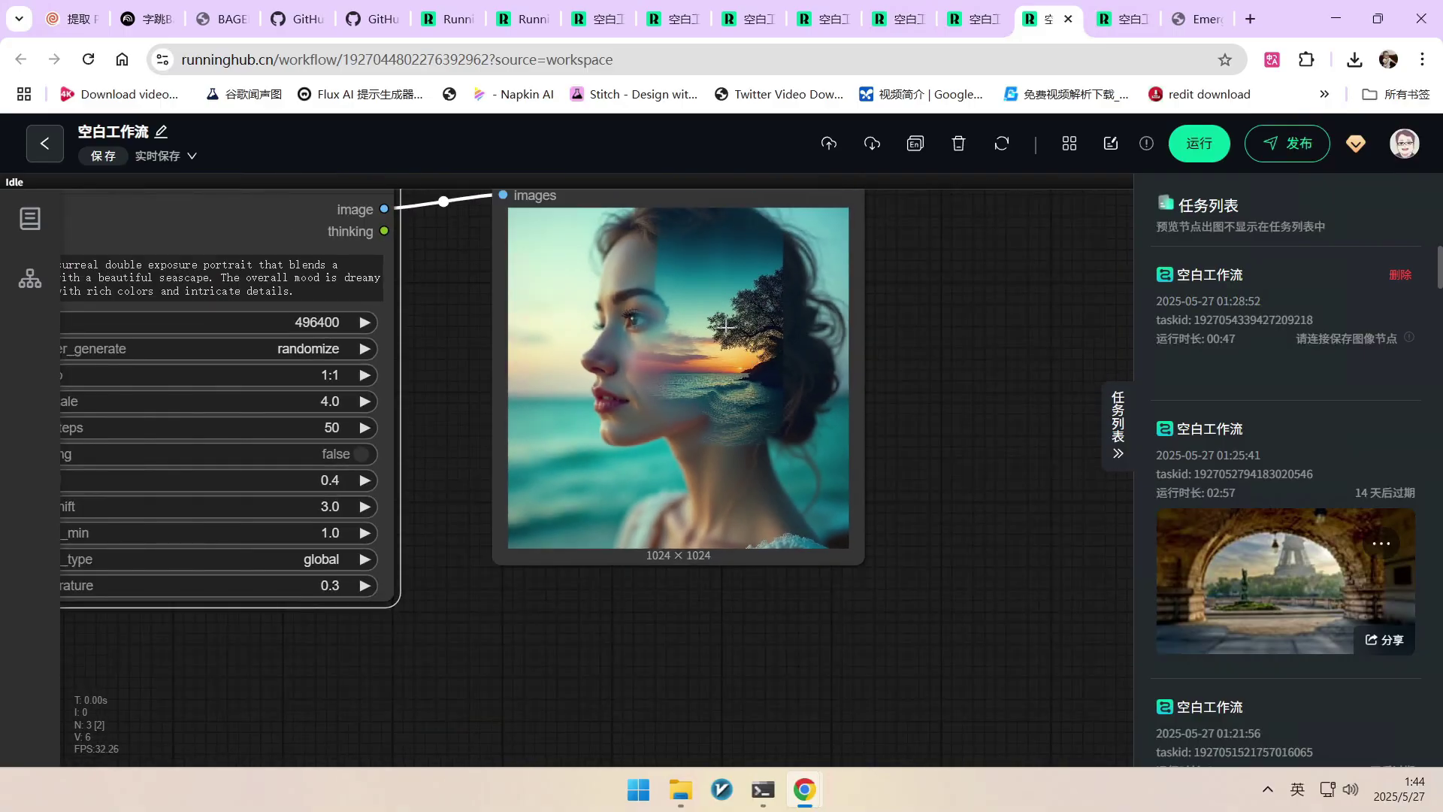
scroll(790, 391, down, 3)
scroll(896, 382, left, 2)
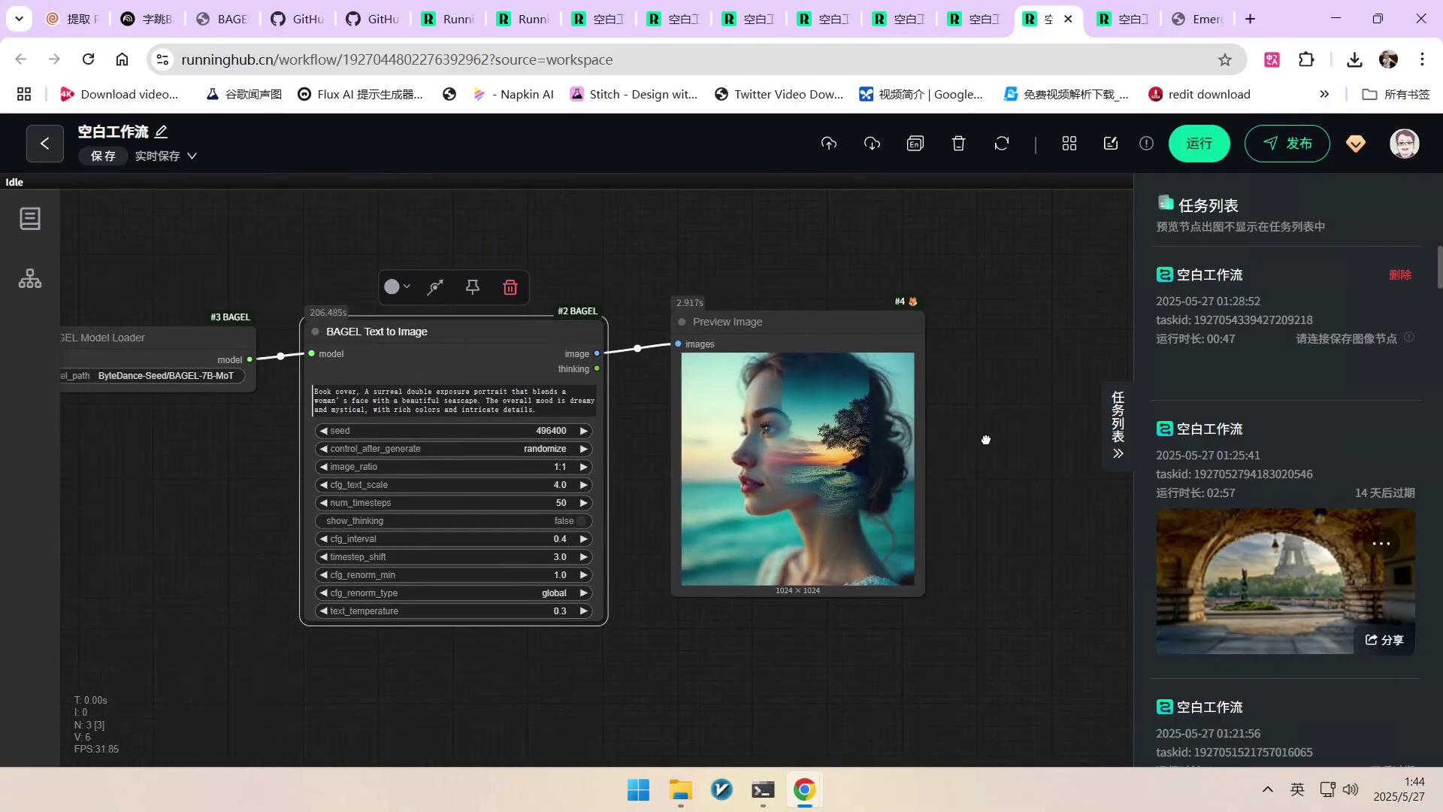
- Switch to the pirate ships workflow, read its coffee cup prompt and examine the generated image in the Save Image node
key(ctrl+shift+Tab)
scroll(392, 344, up, 3)
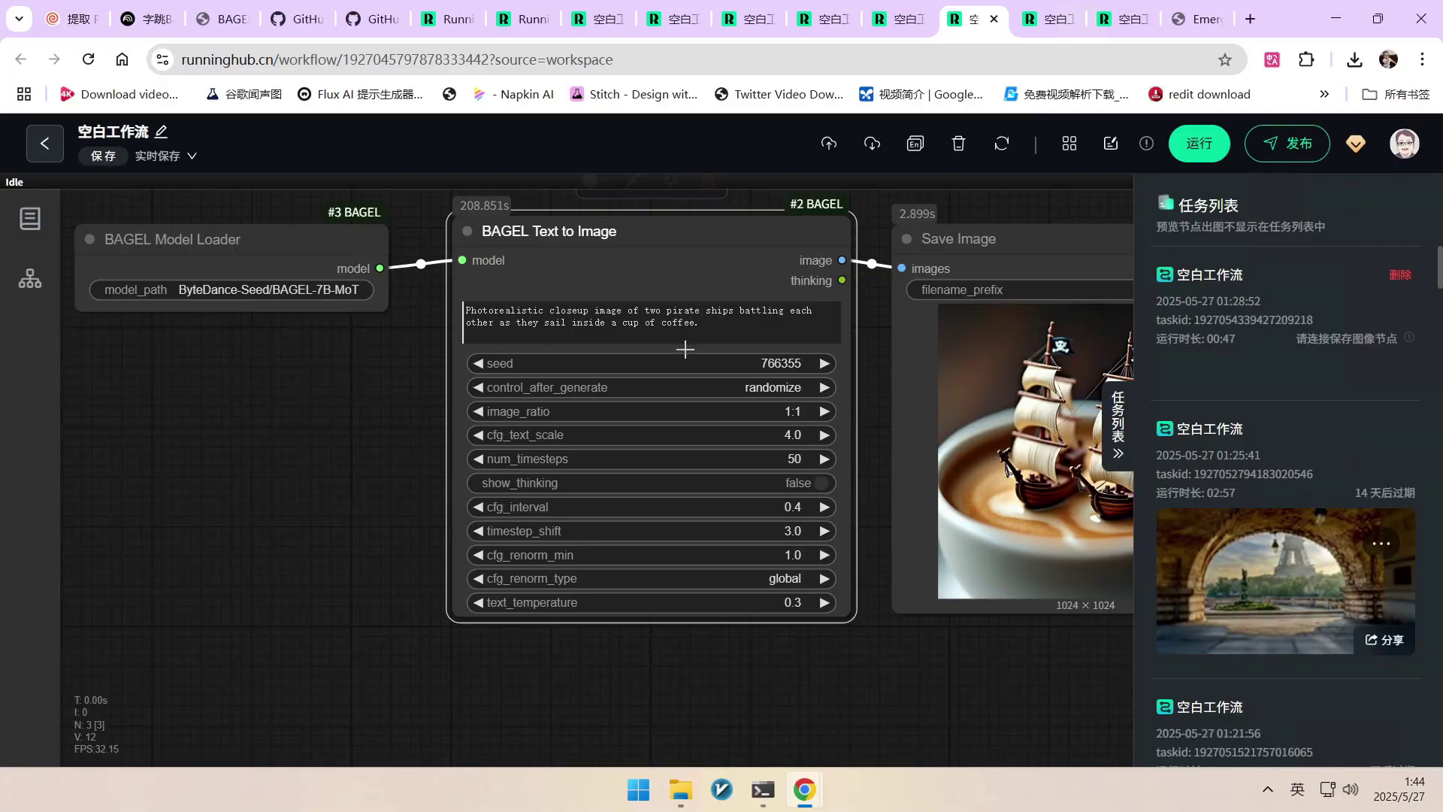
scroll(685, 349, down, 1)
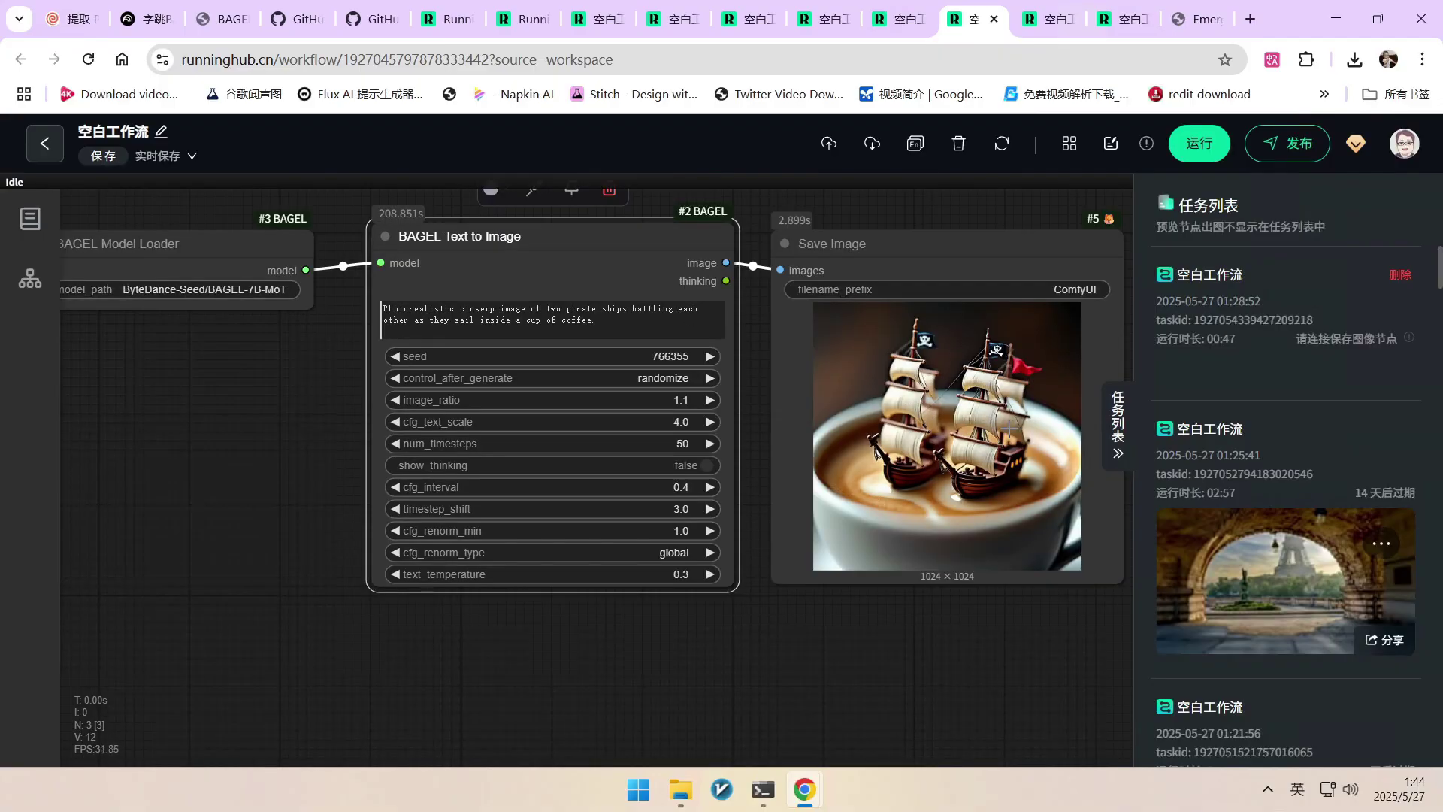
scroll(1010, 429, up, 3)
scroll(952, 496, down, 4)
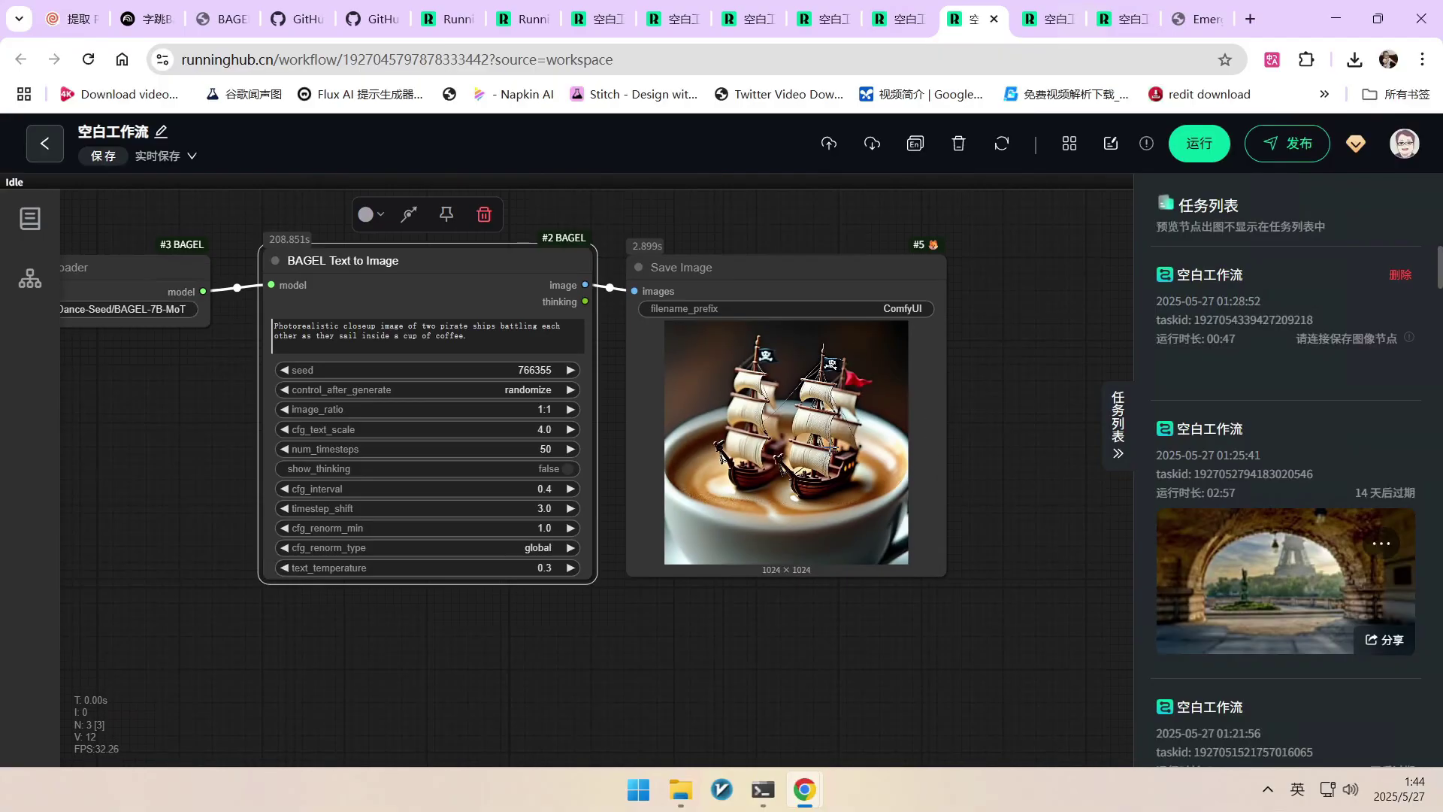
scroll(831, 443, up, 3)
scroll(939, 428, up, 4)
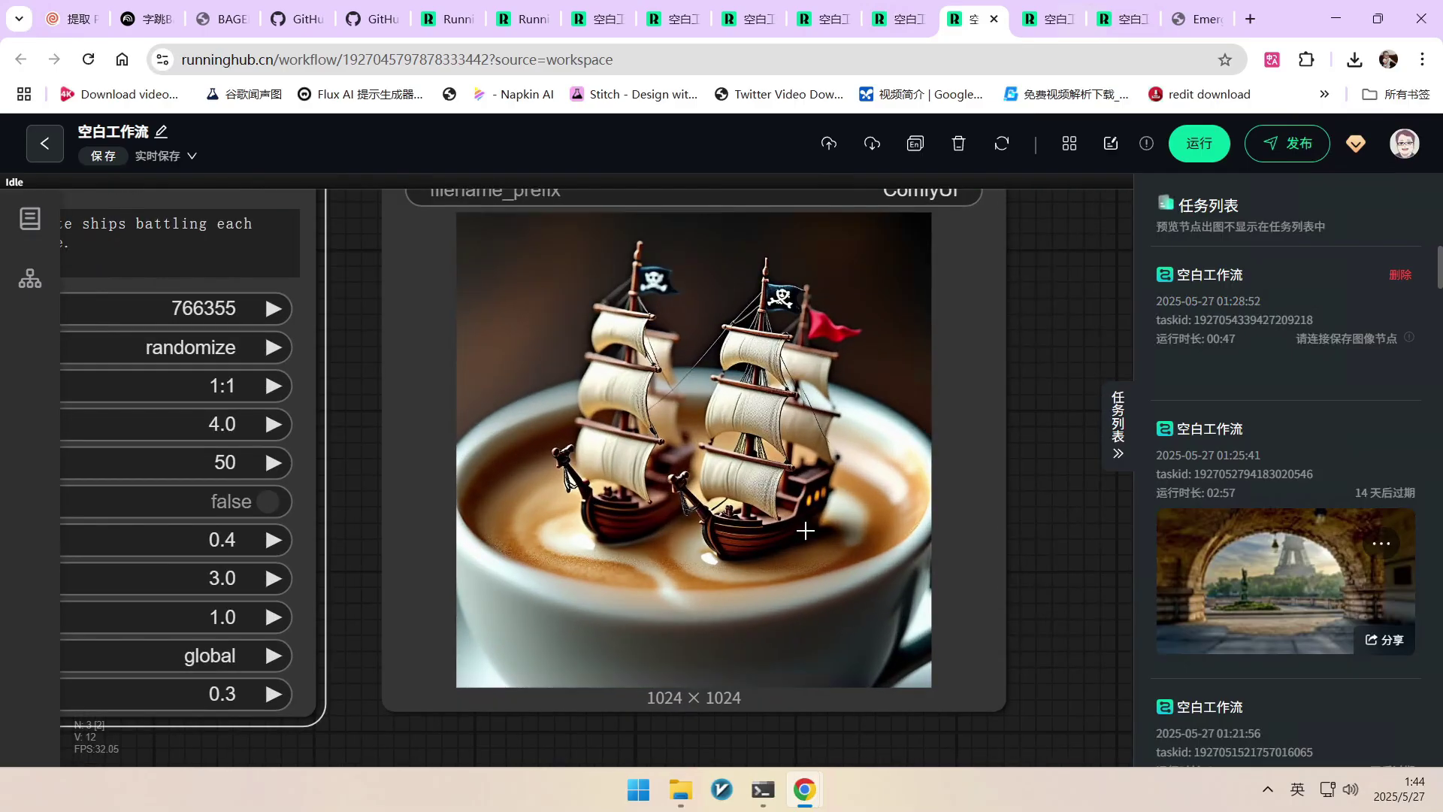
- Switch to the "A car made of small cars" workflow, read its prompt and inspect the generated car's details up close
key(ctrl+Page_Up)
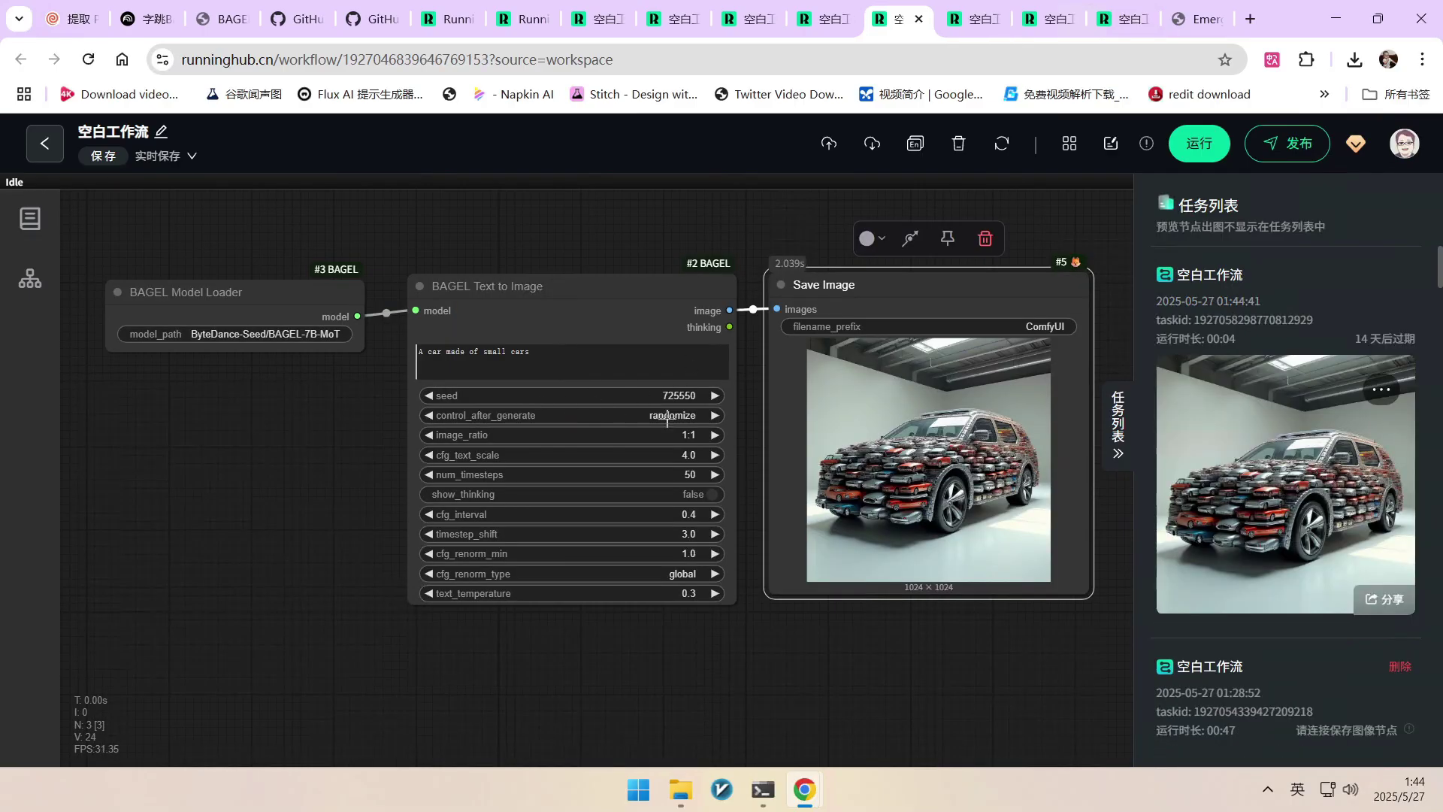
scroll(314, 345, up, 4)
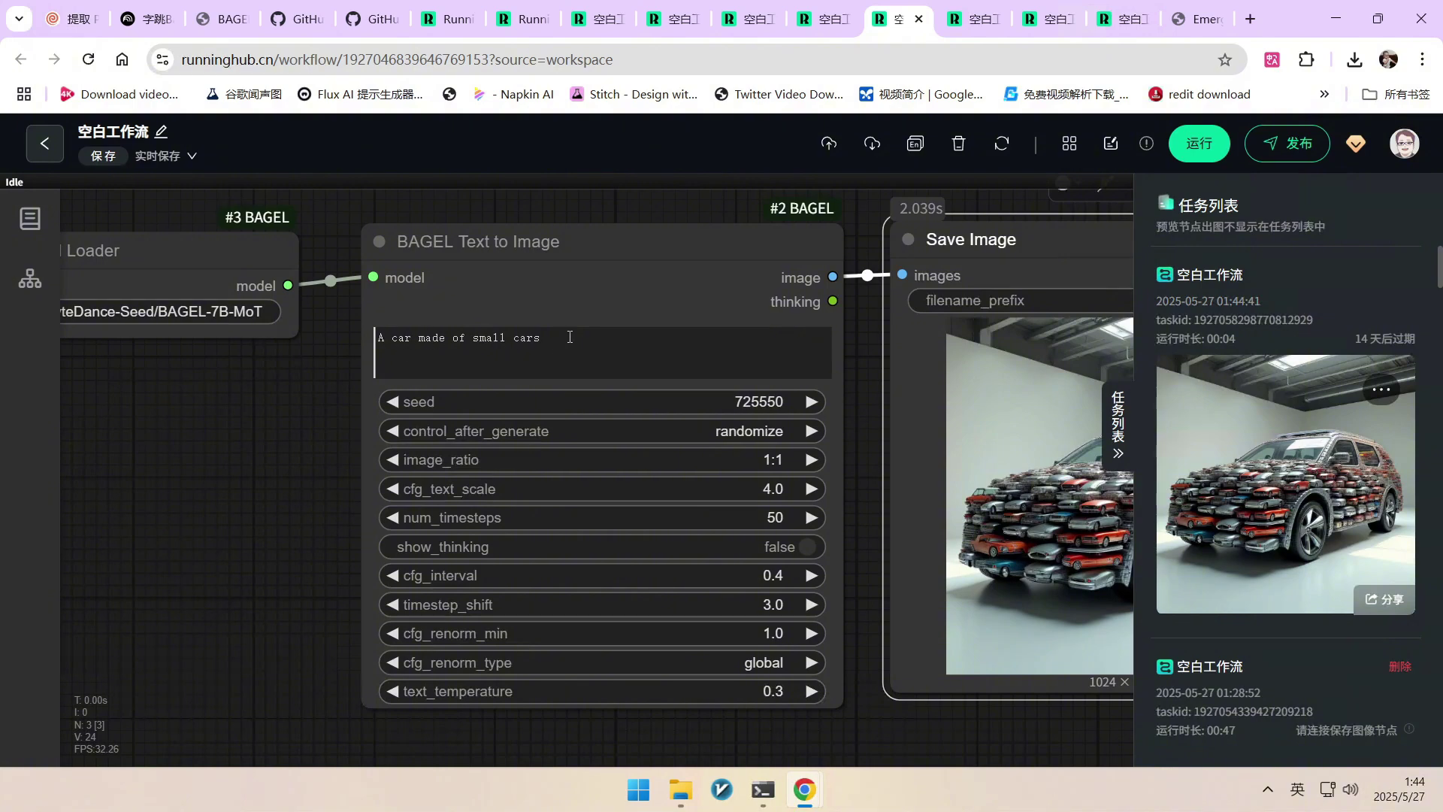
scroll(291, 445, down, 4)
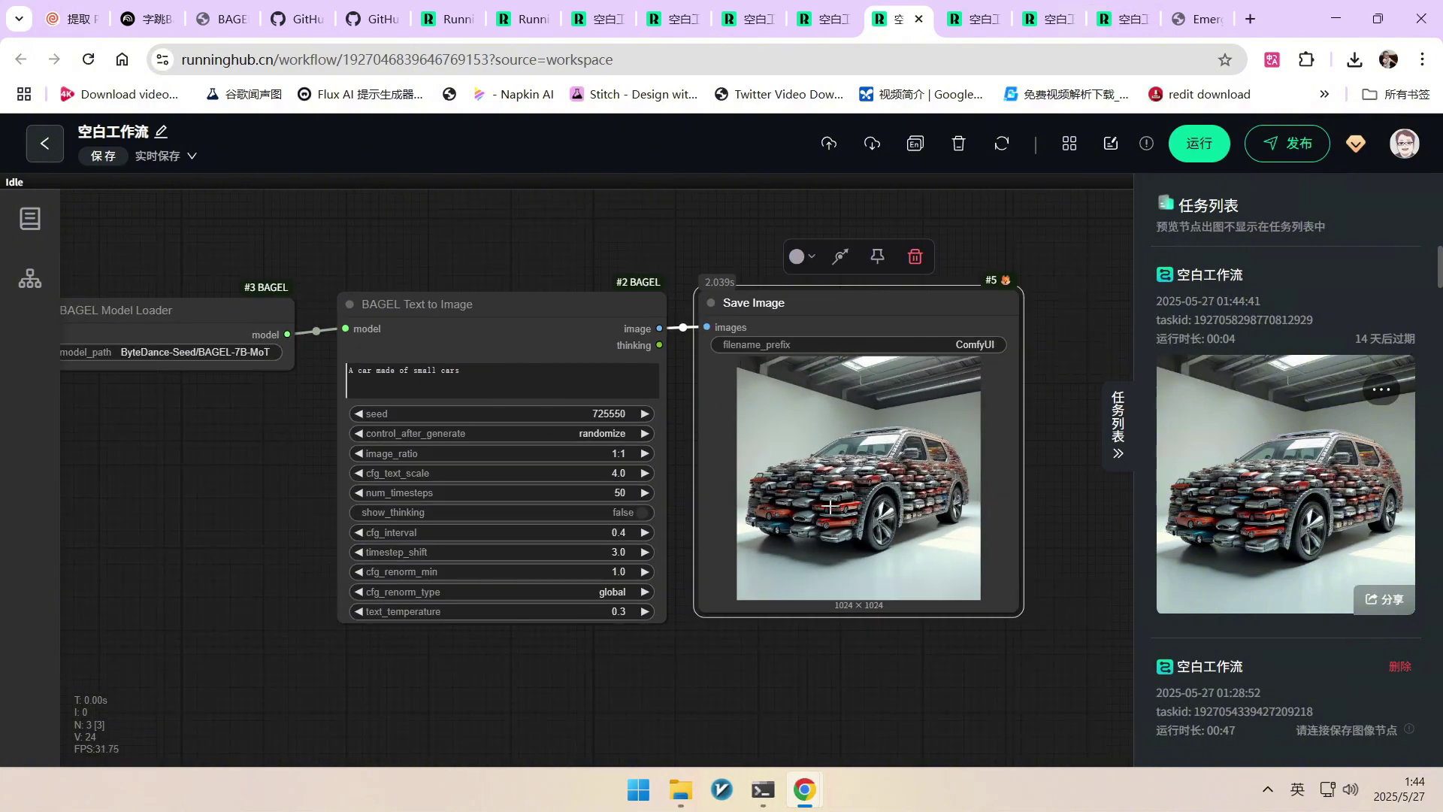
scroll(1035, 440, up, 9)
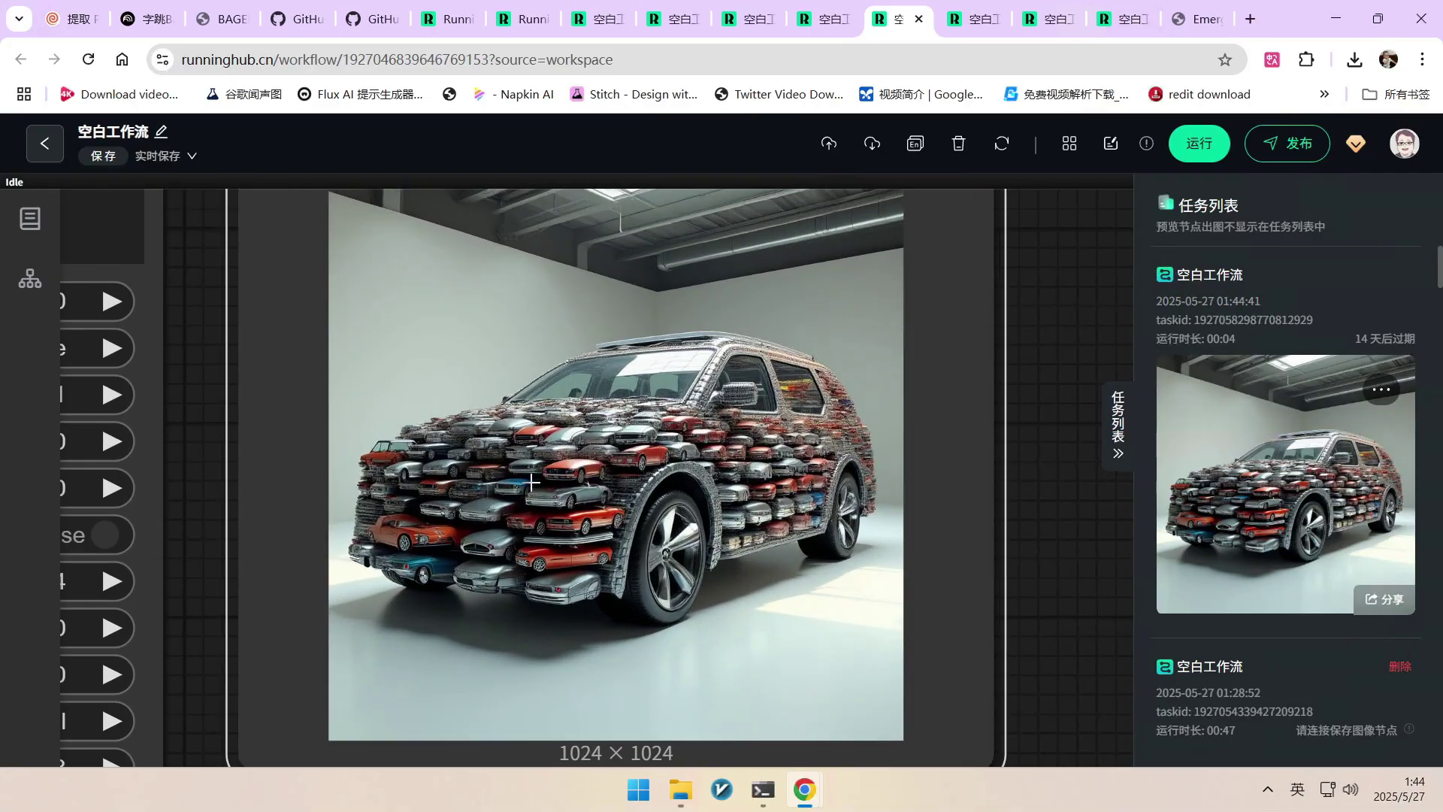
scroll(680, 444, up, 4)
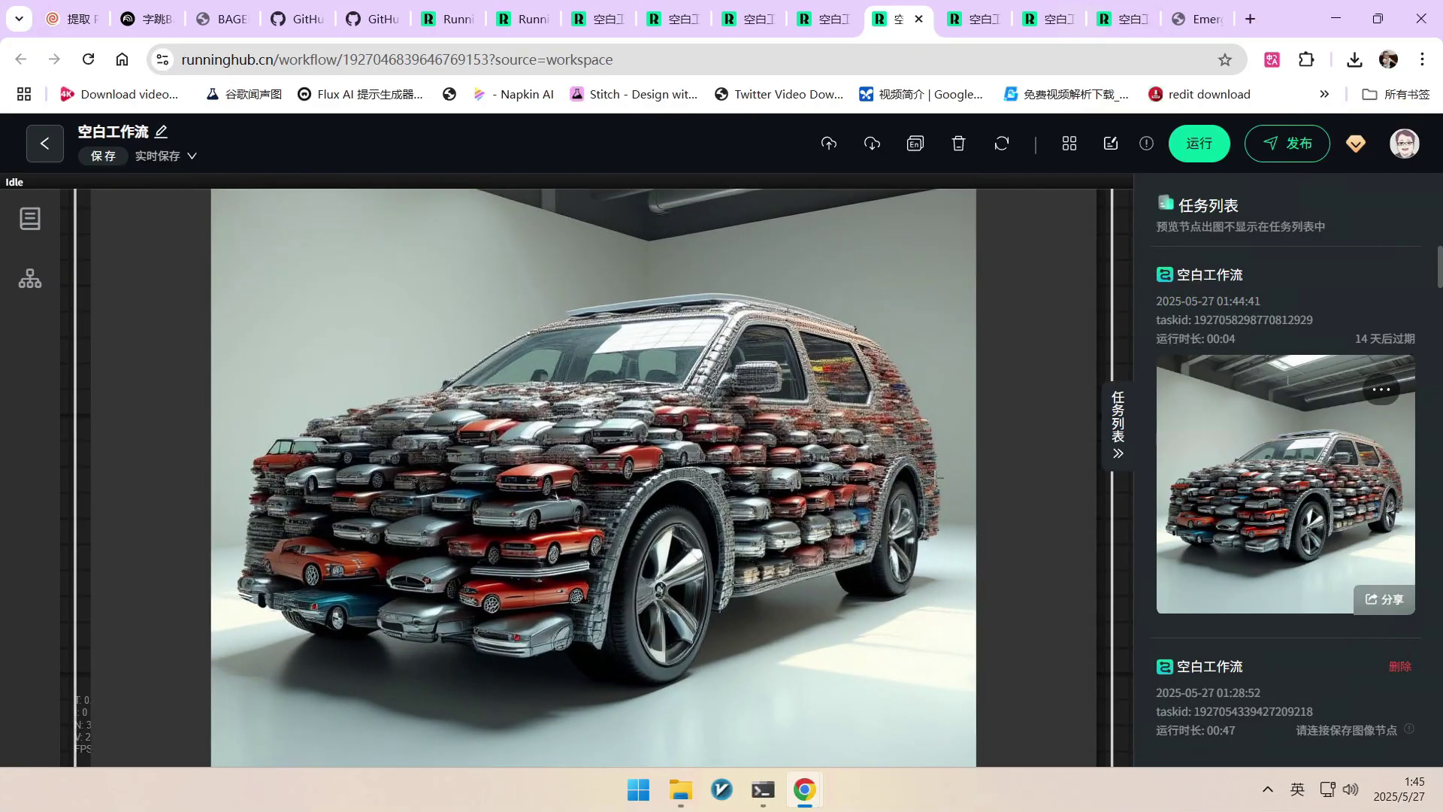
- Review the whole small-cars workflow, comparing the saved image with the prompt and settings of the BAGEL Text to Image node
scroll(615, 452, down, 10)
drag(527, 291, 640, 644)
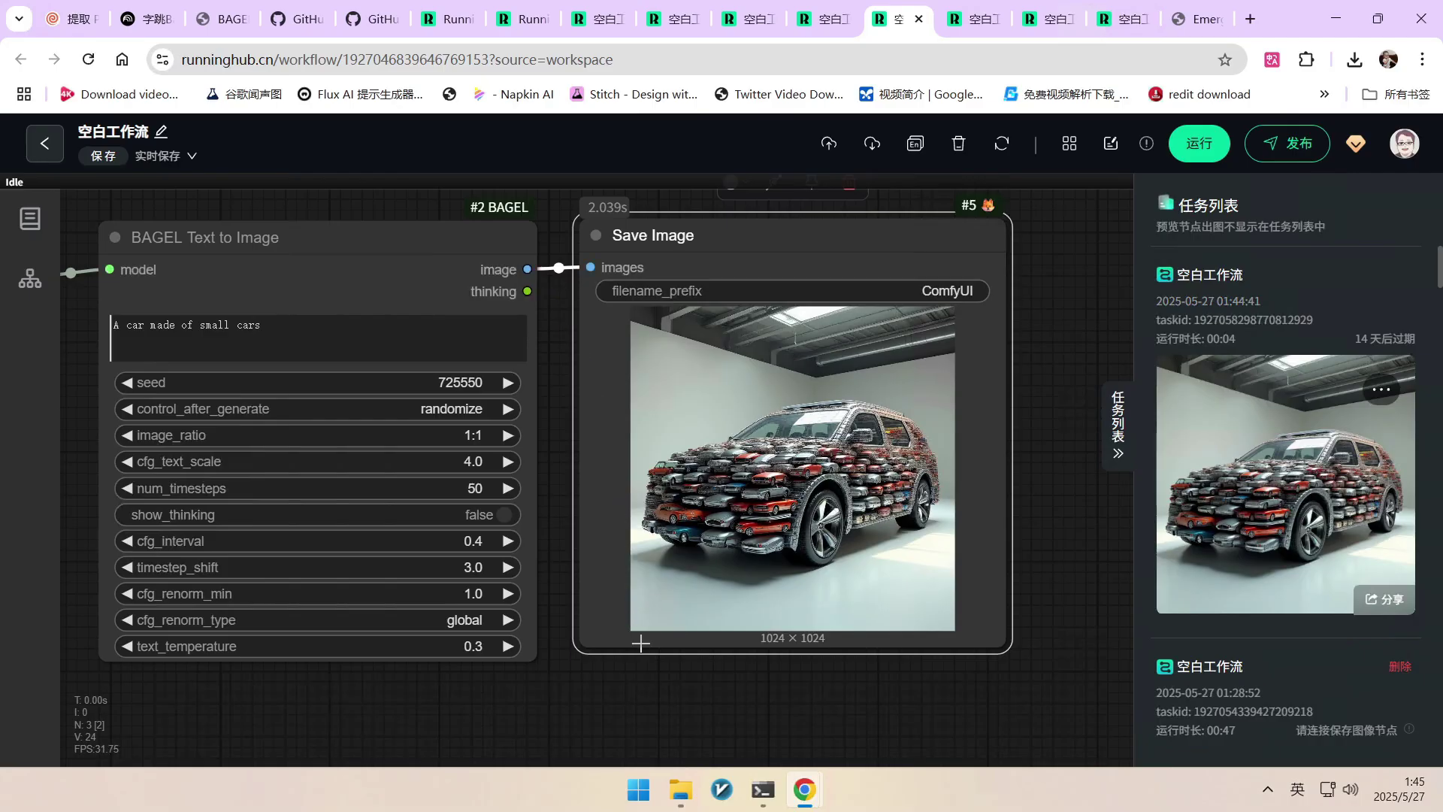
scroll(782, 609, down, 3)
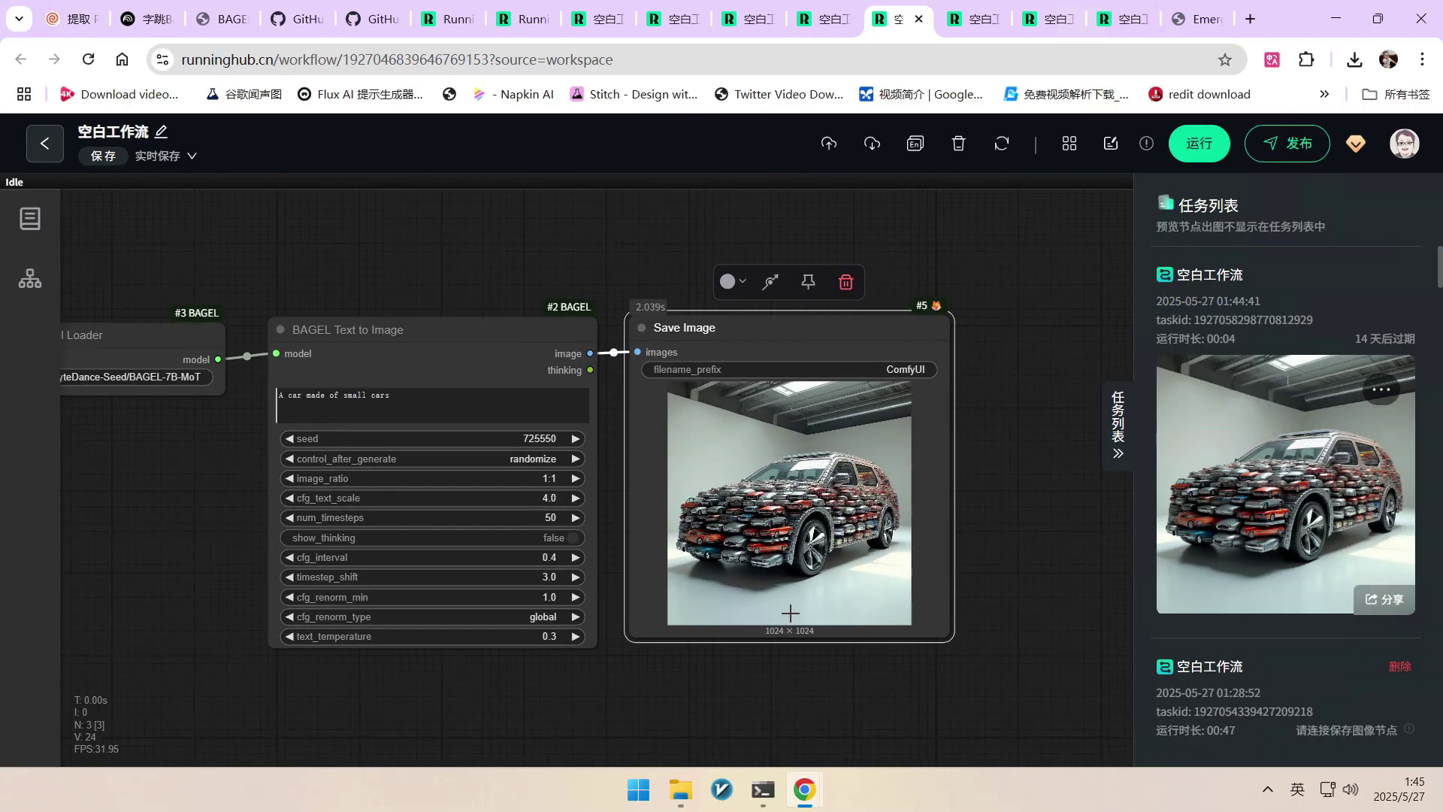
drag(601, 693, 729, 690)
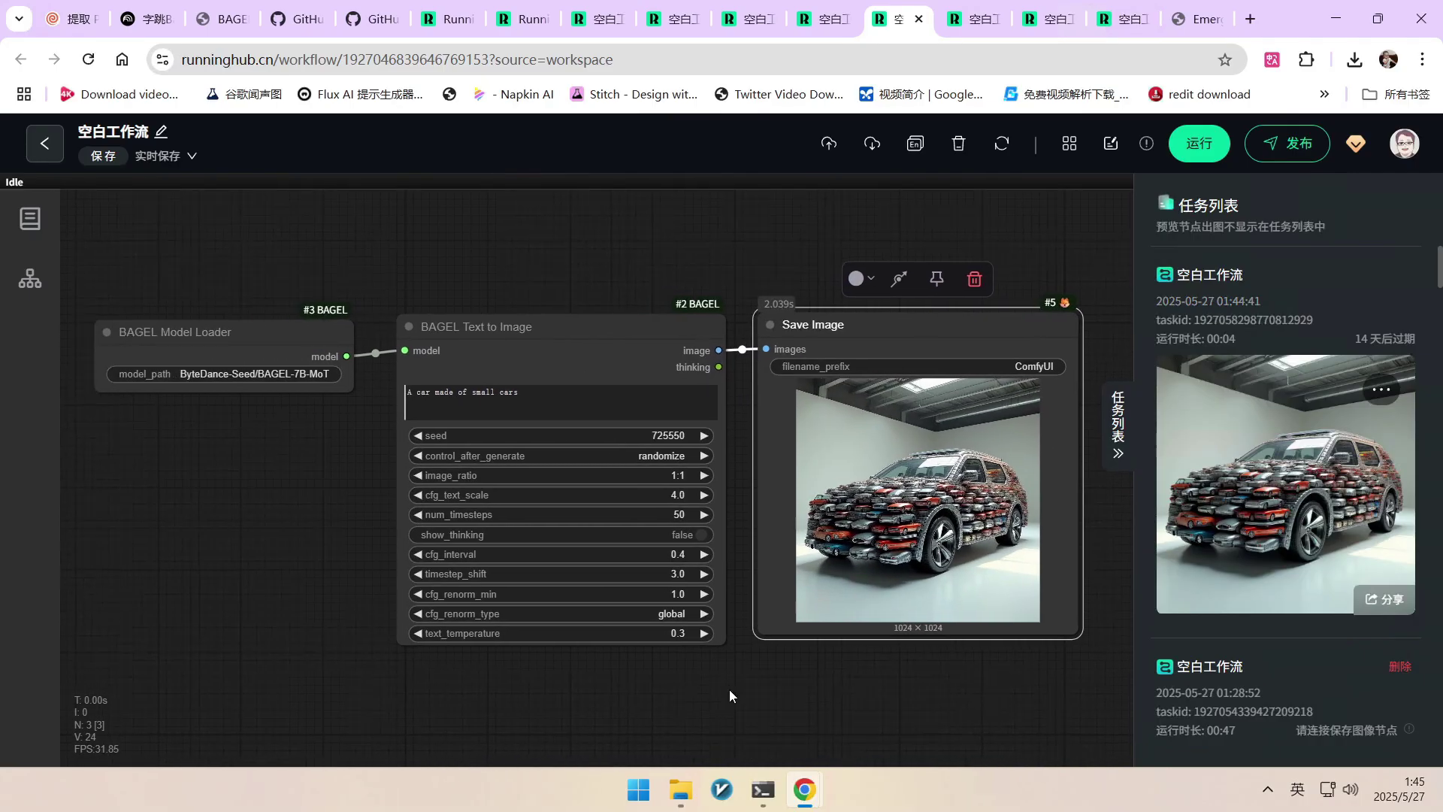
scroll(812, 589, up, 2)
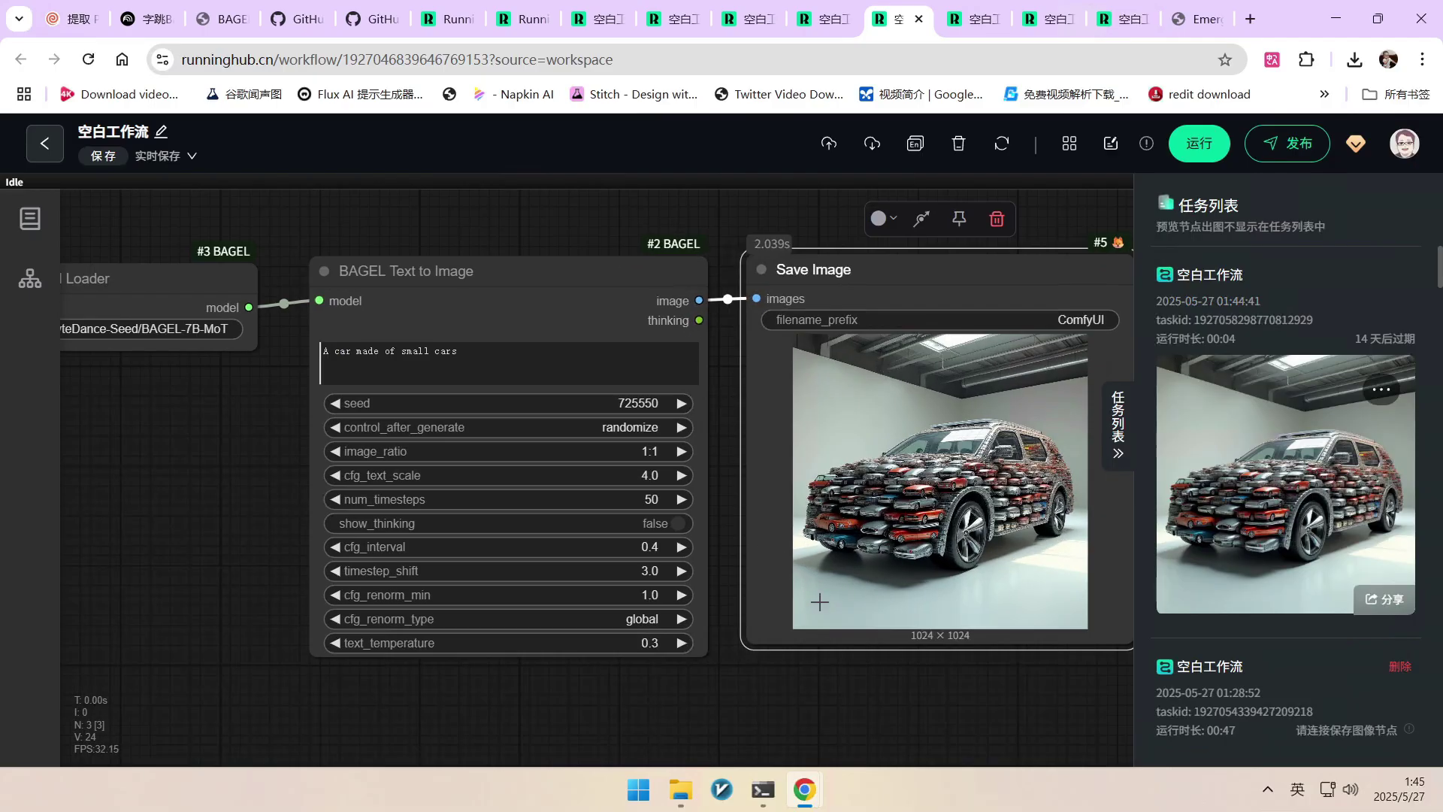
scroll(819, 602, down, 1)
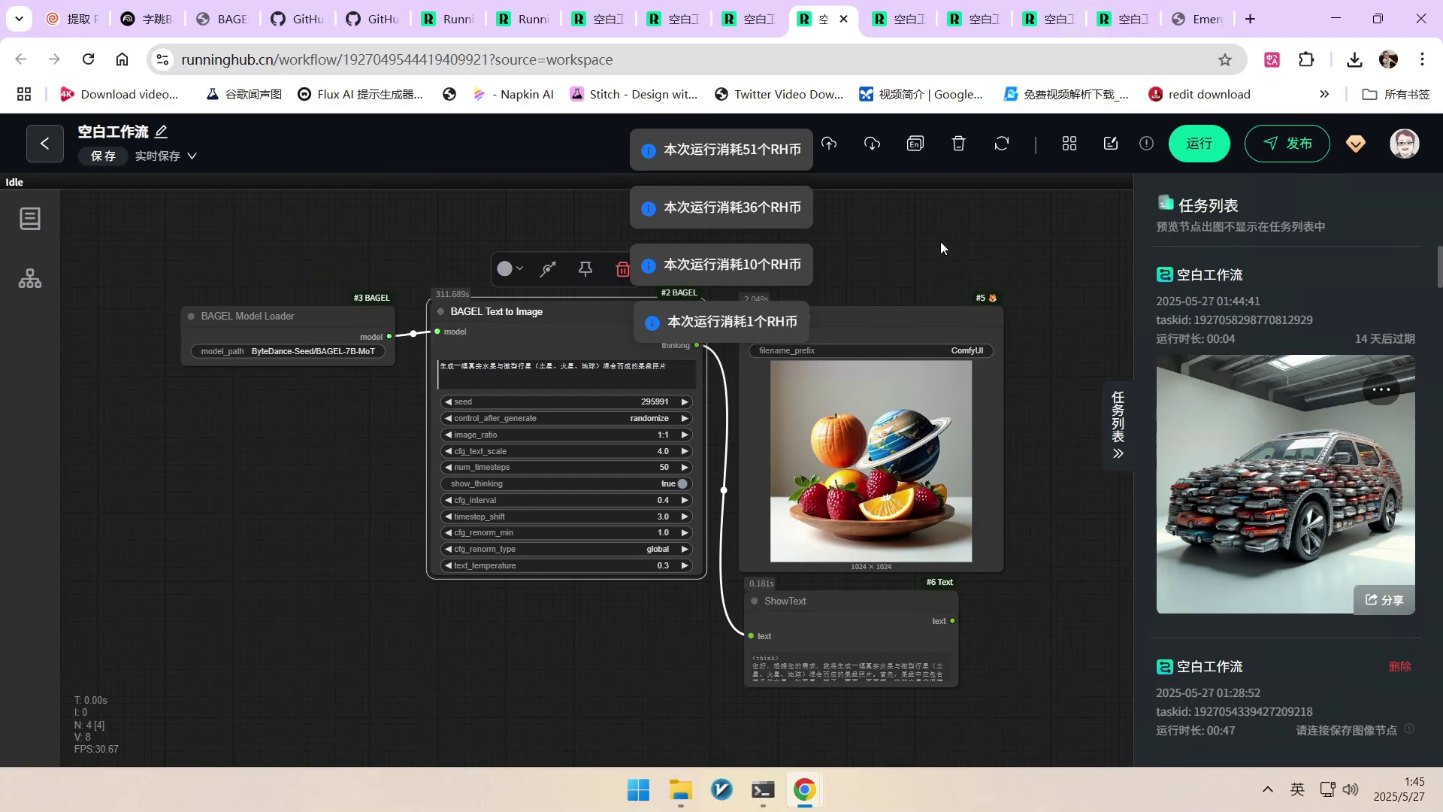
- Open the fruit-and-planets workflow and examine its enabled show_thinking setting and the thinking output's connection to the ShowText node
scroll(825, 256, up, 3)
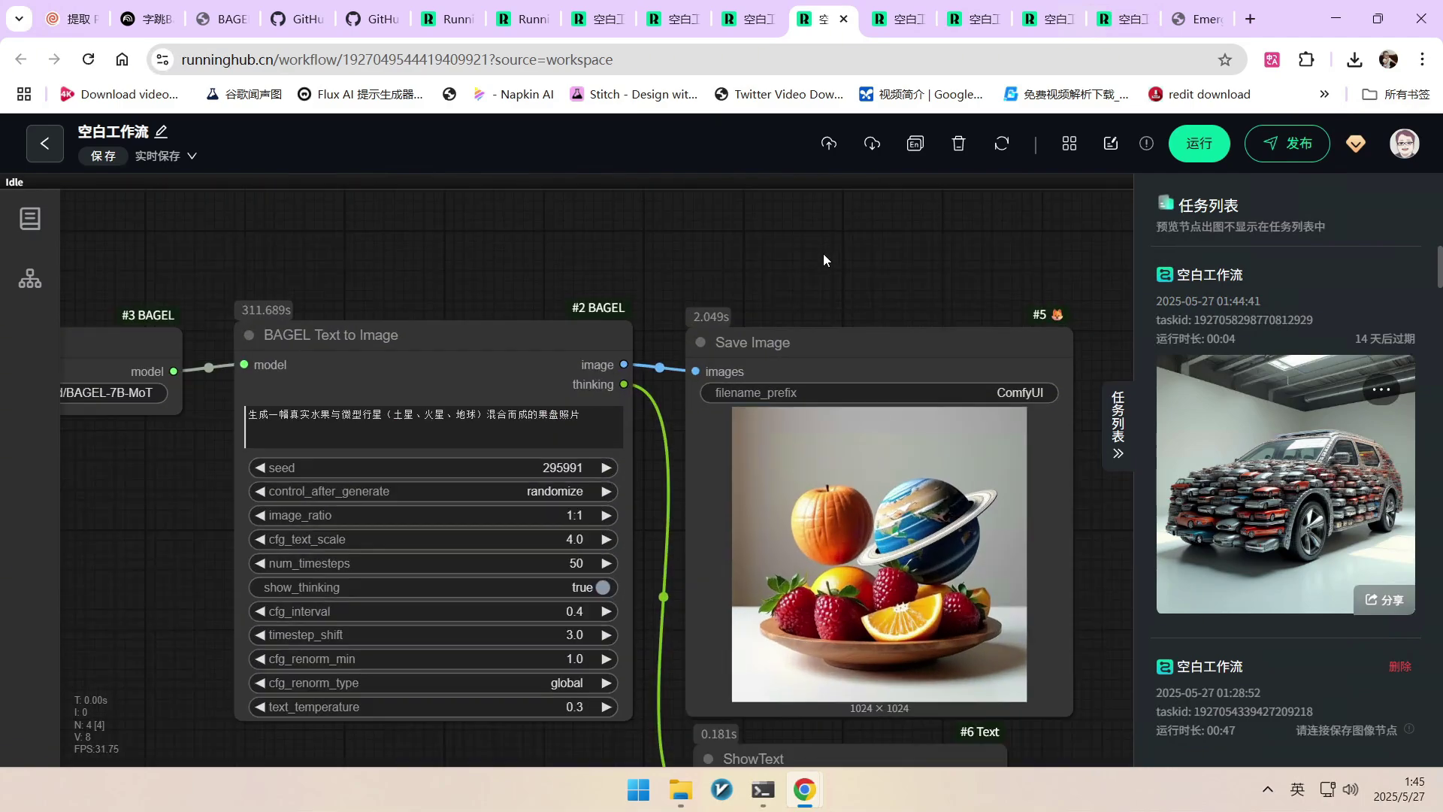
scroll(772, 376, down, 5)
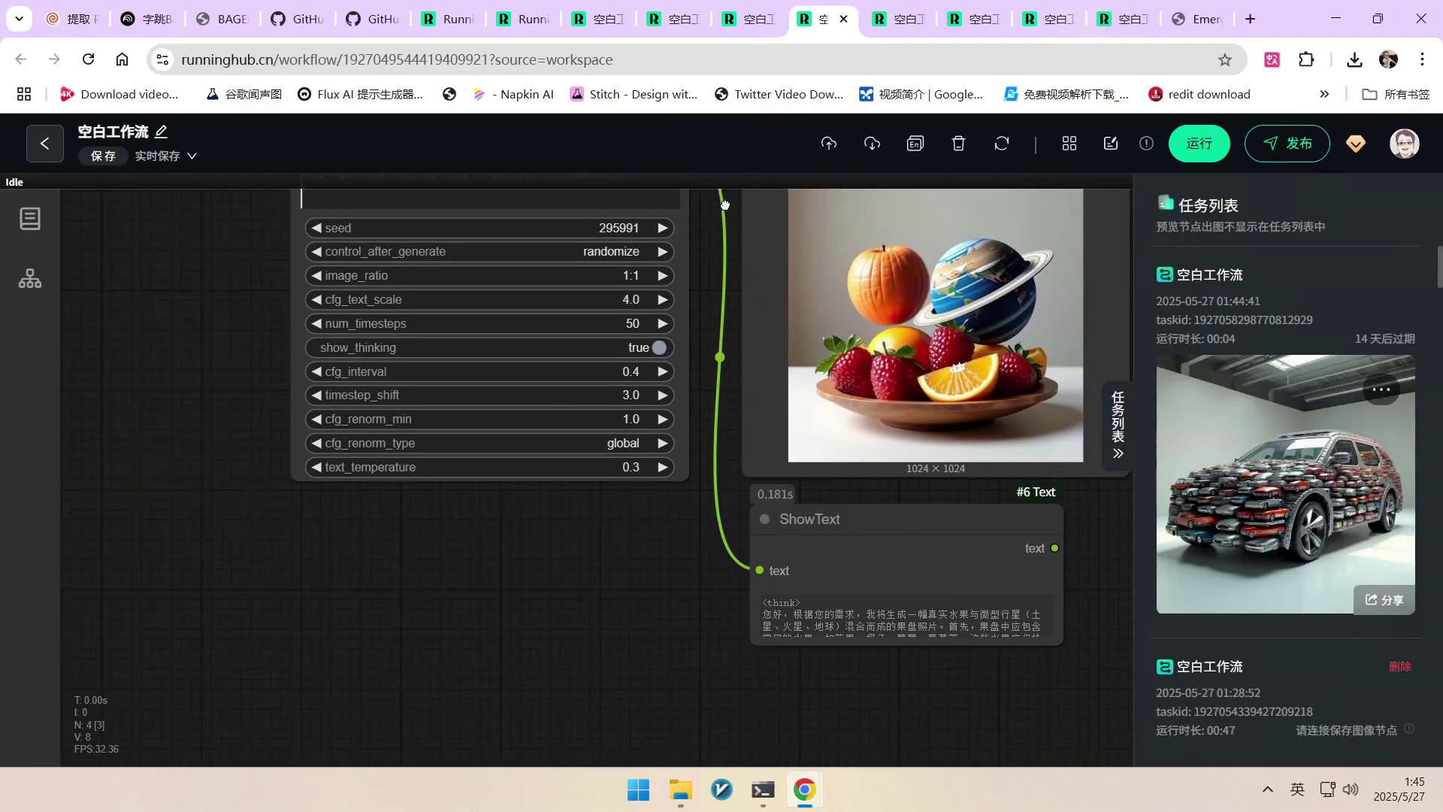
scroll(698, 450, down, 2)
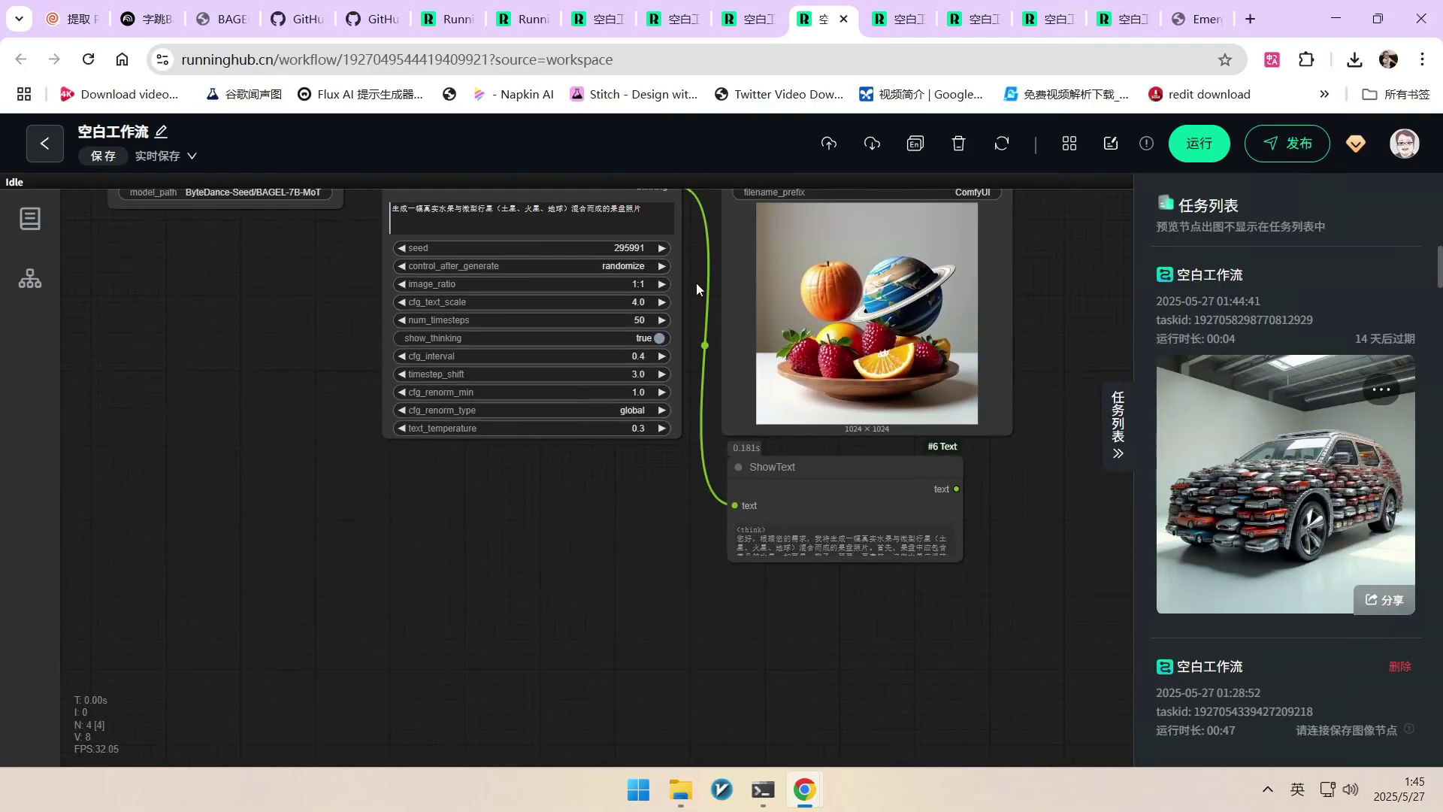
scroll(696, 282, down, 2)
scroll(391, 301, up, 6)
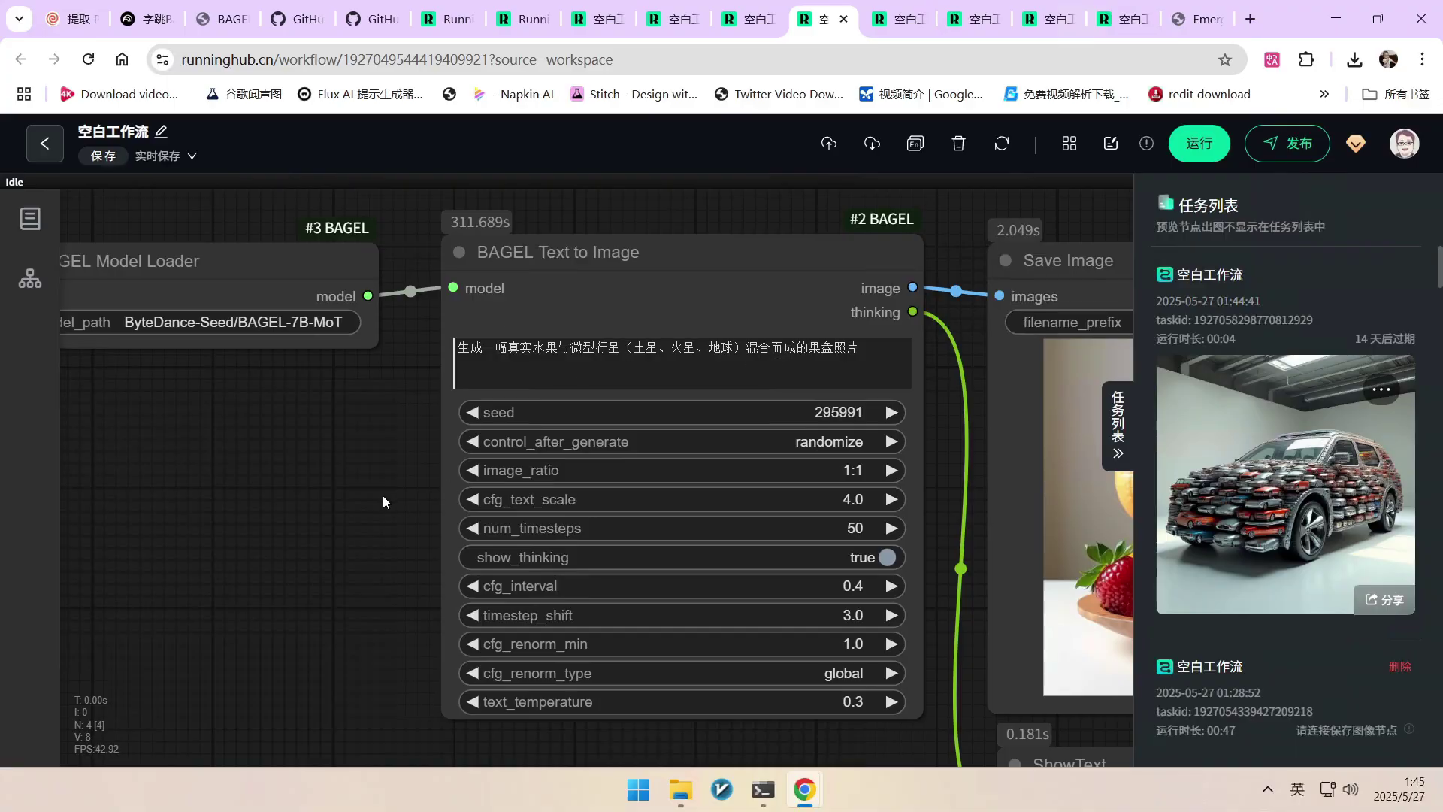
scroll(361, 493, down, 3)
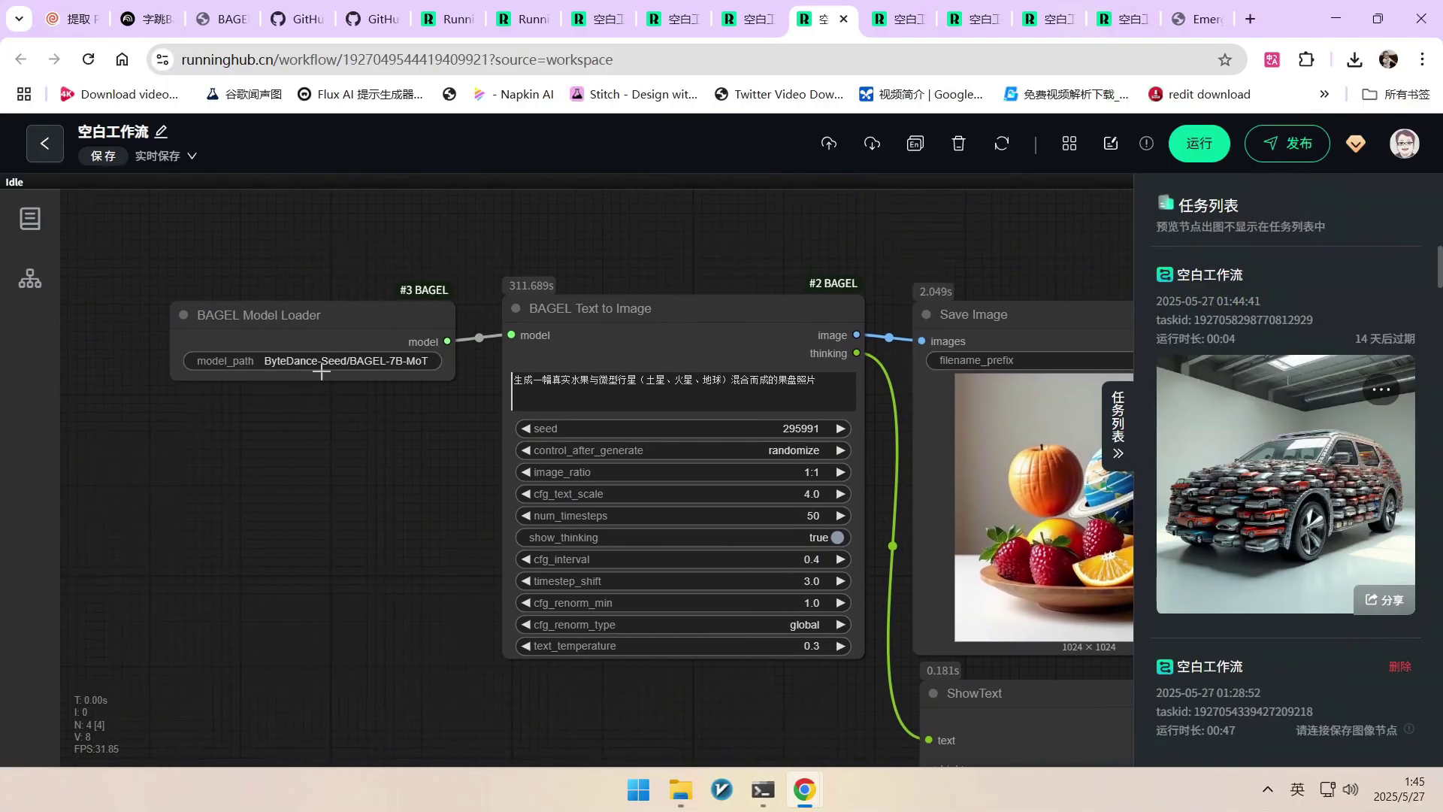
scroll(419, 415, down, 3)
drag(435, 432, 373, 410)
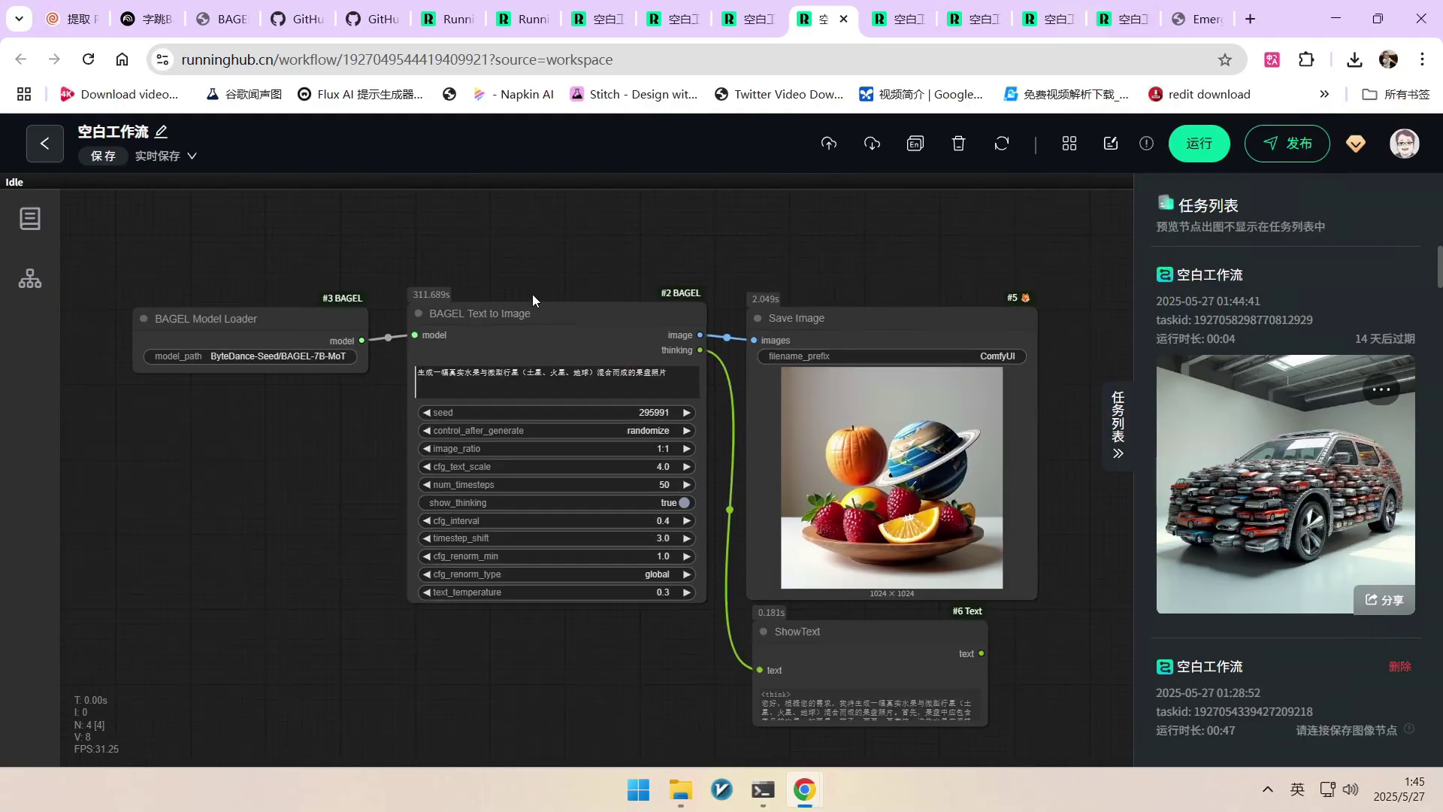
- Read the Chinese fruit-and-planets prompt and compare it with the fruit plate image in the Save Image node
scroll(531, 297, up, 3)
scroll(560, 269, up, 2)
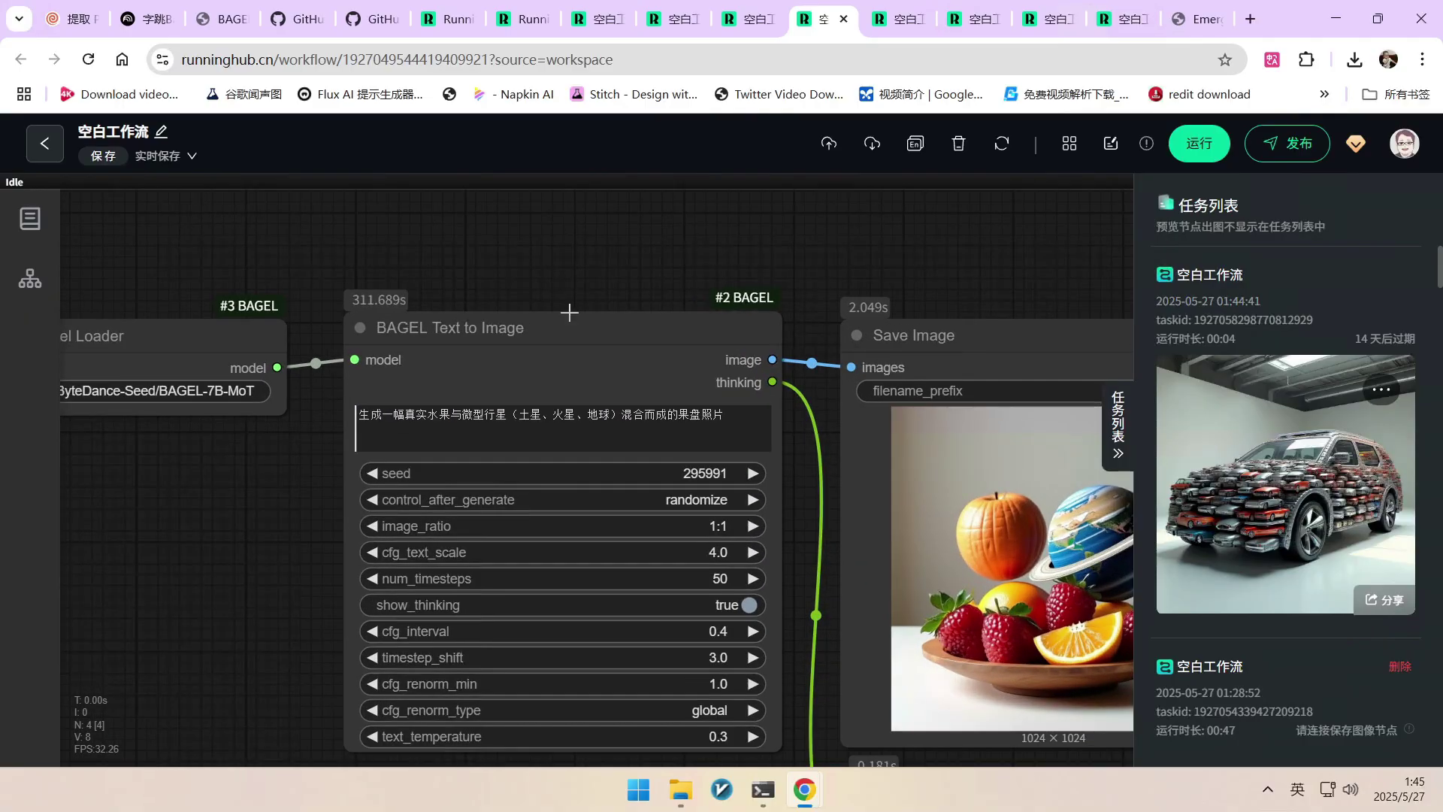
scroll(590, 278, down, 1)
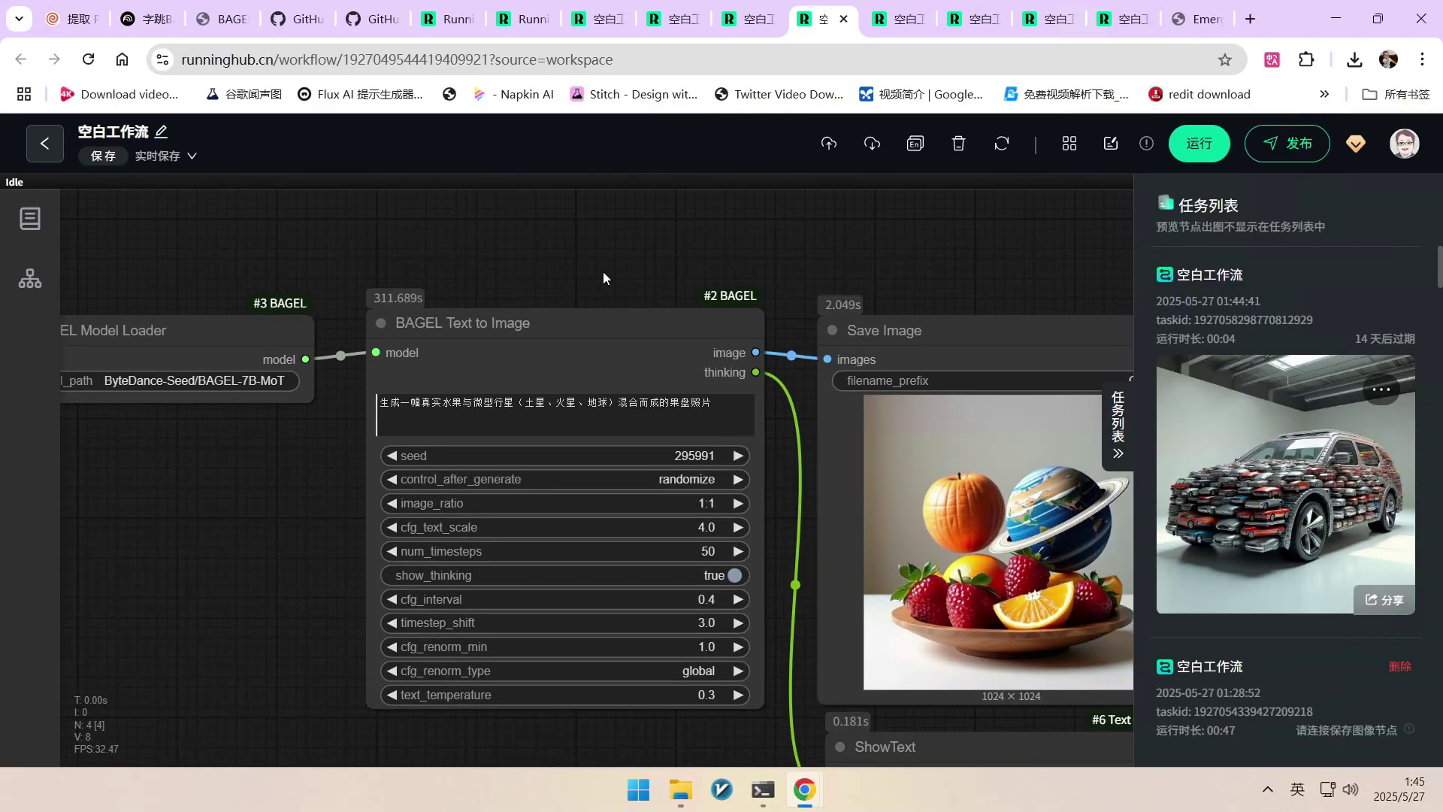
drag(603, 272, 584, 261)
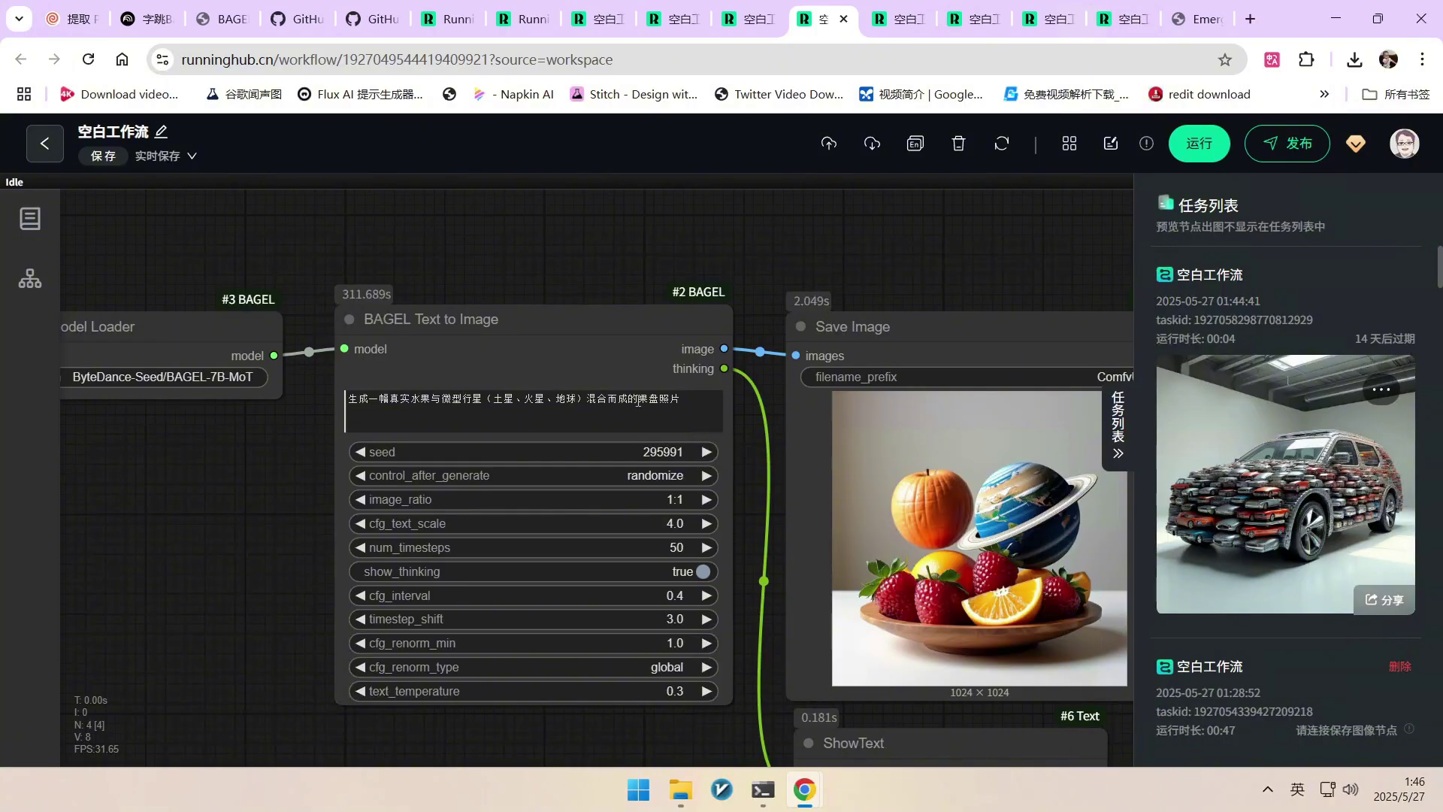
scroll(633, 281, down, 5)
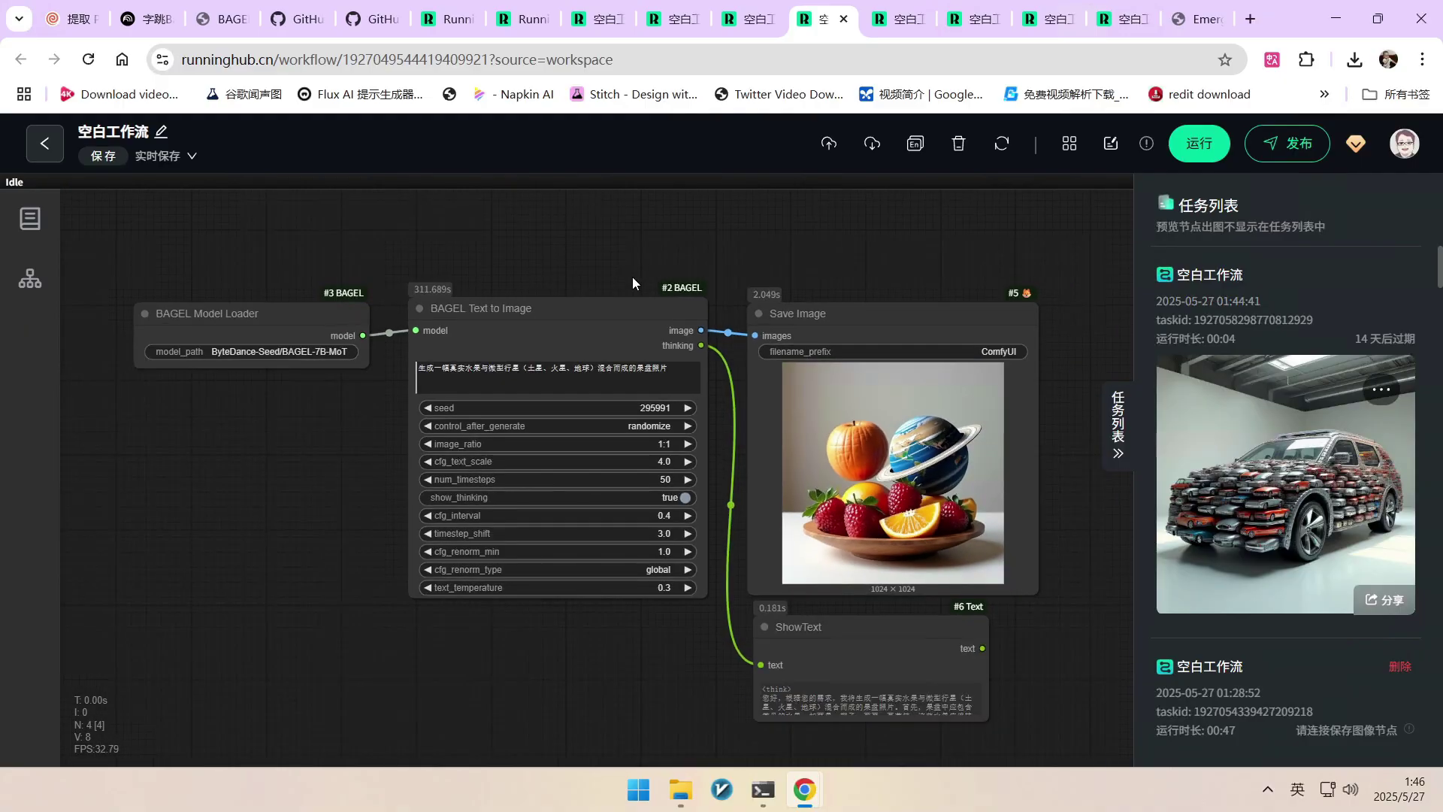
scroll(864, 455, up, 5)
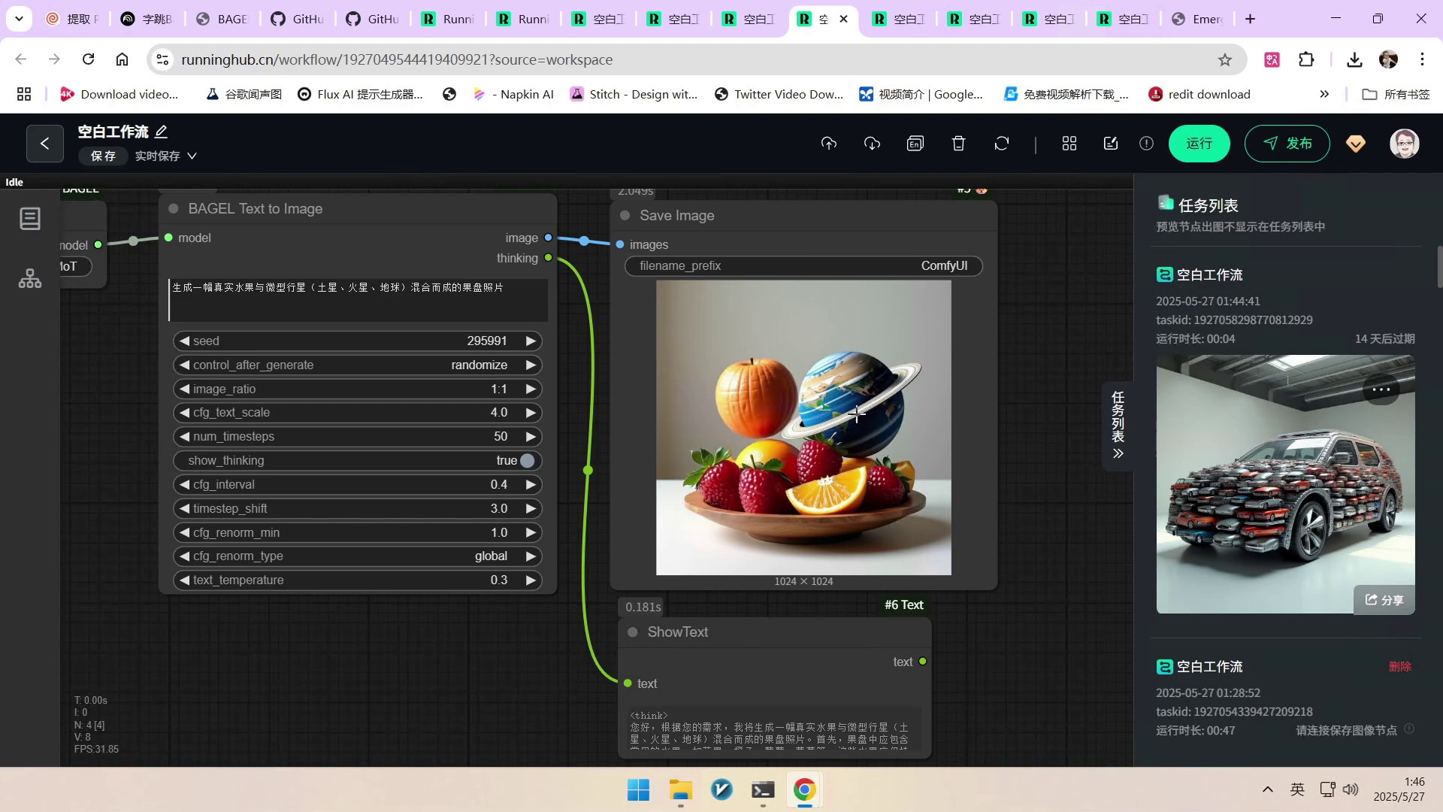
- Inspect the fruit-and-planets workflow as a whole and its generated fruit plate image up close
scroll(861, 406, down, 1)
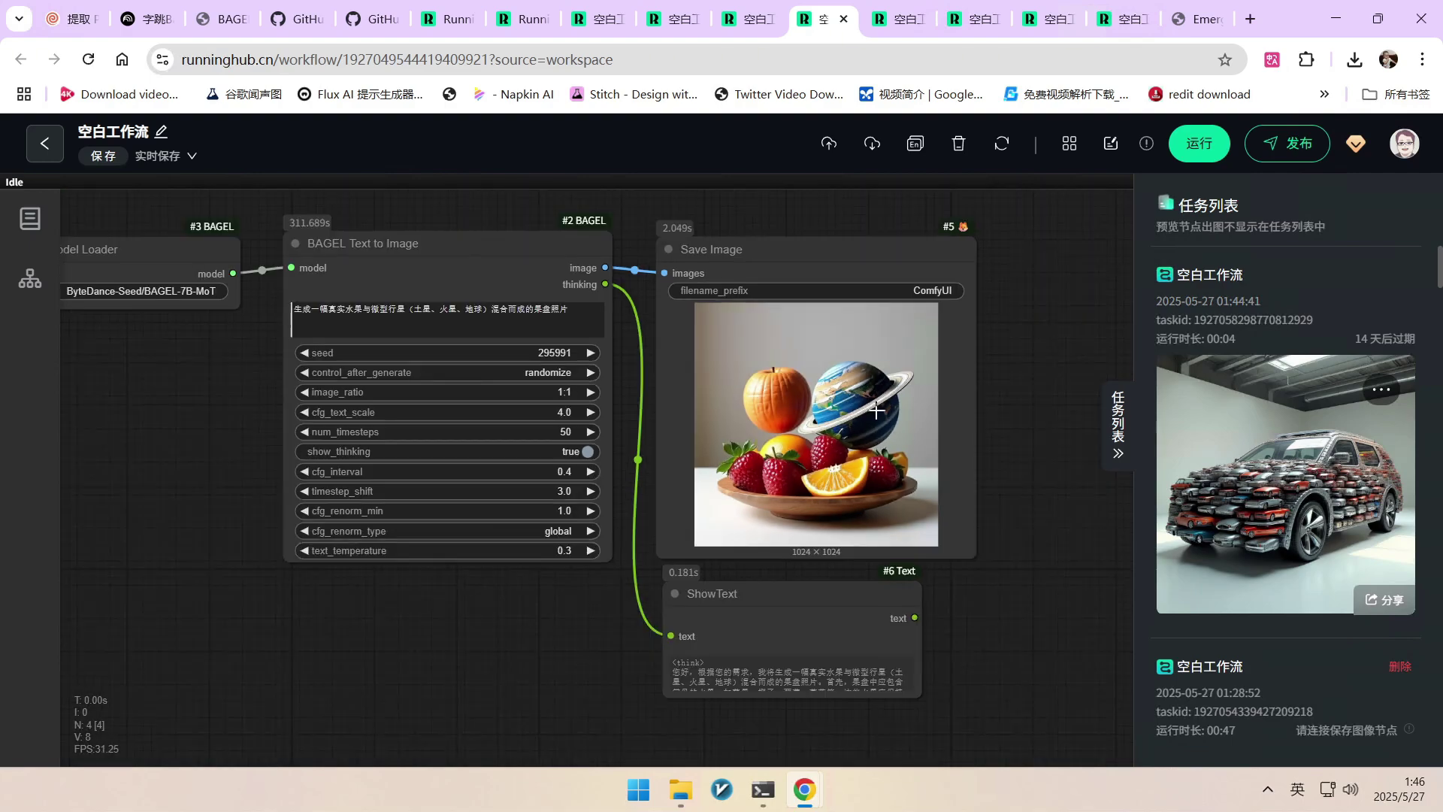
scroll(995, 410, down, 1)
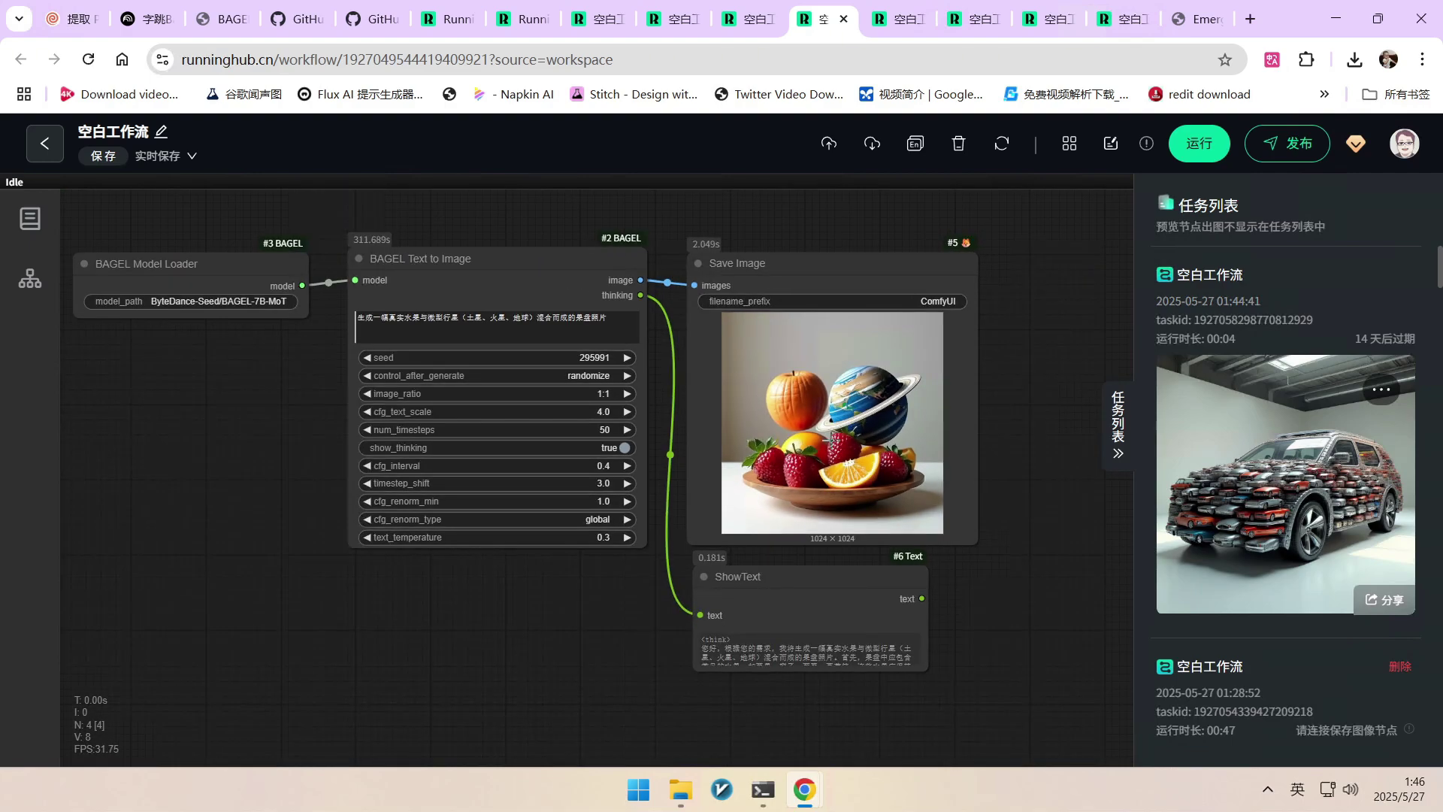
scroll(831, 447, up, 4)
scroll(902, 549, down, 4)
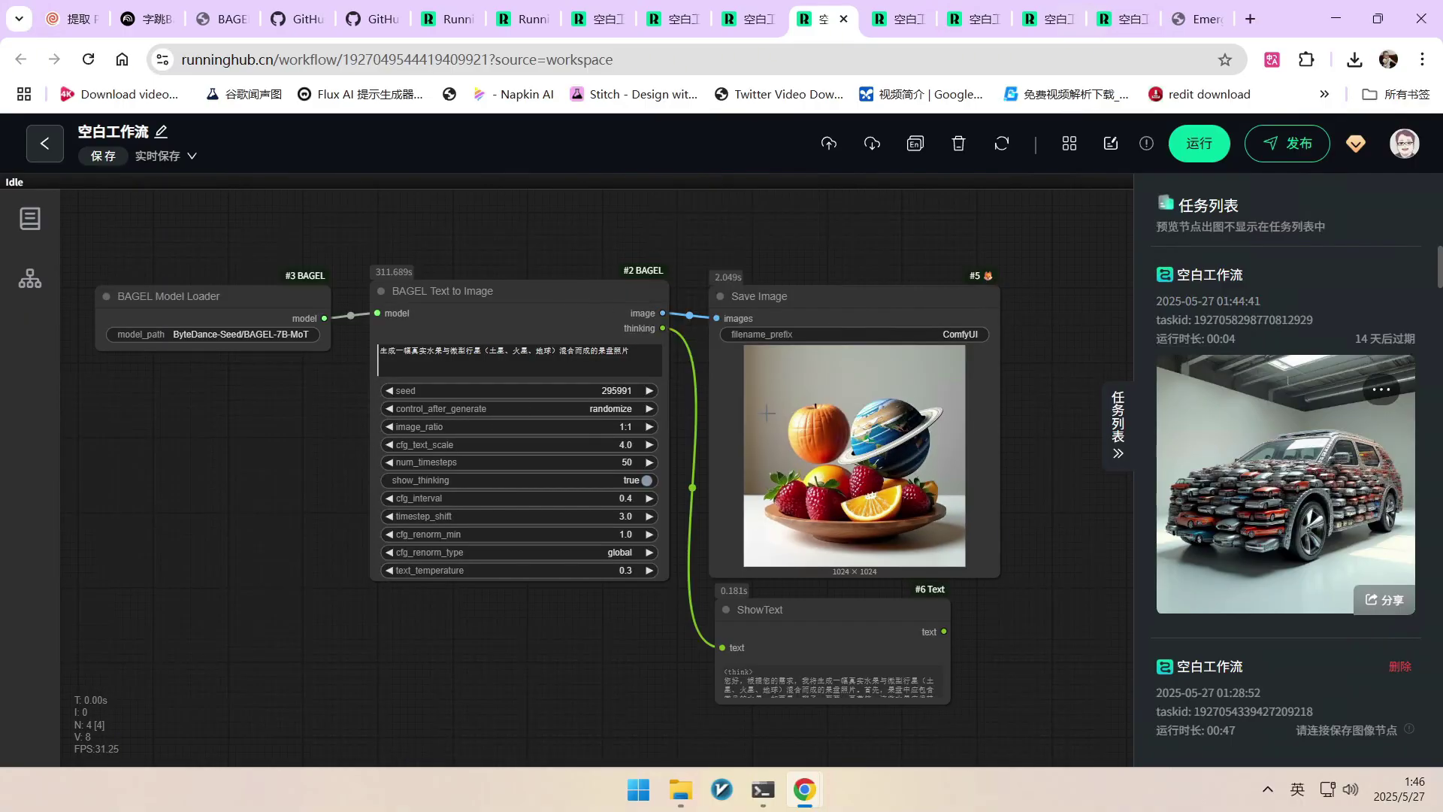
scroll(930, 457, up, 3)
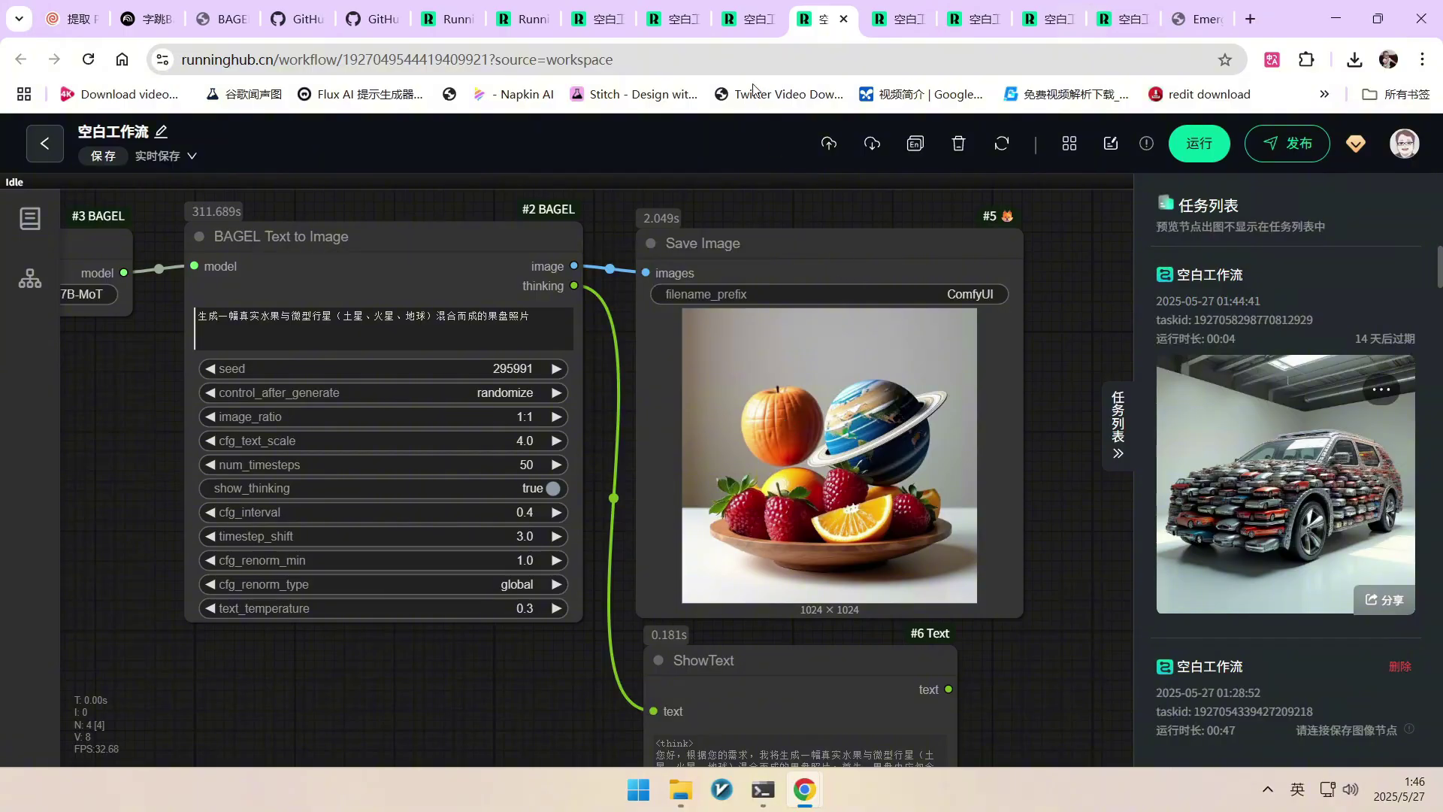
- Open the "Change to Ghibli style" workflow and view its full node layout with the source and generated fairy images
mouse_move(752, 33)
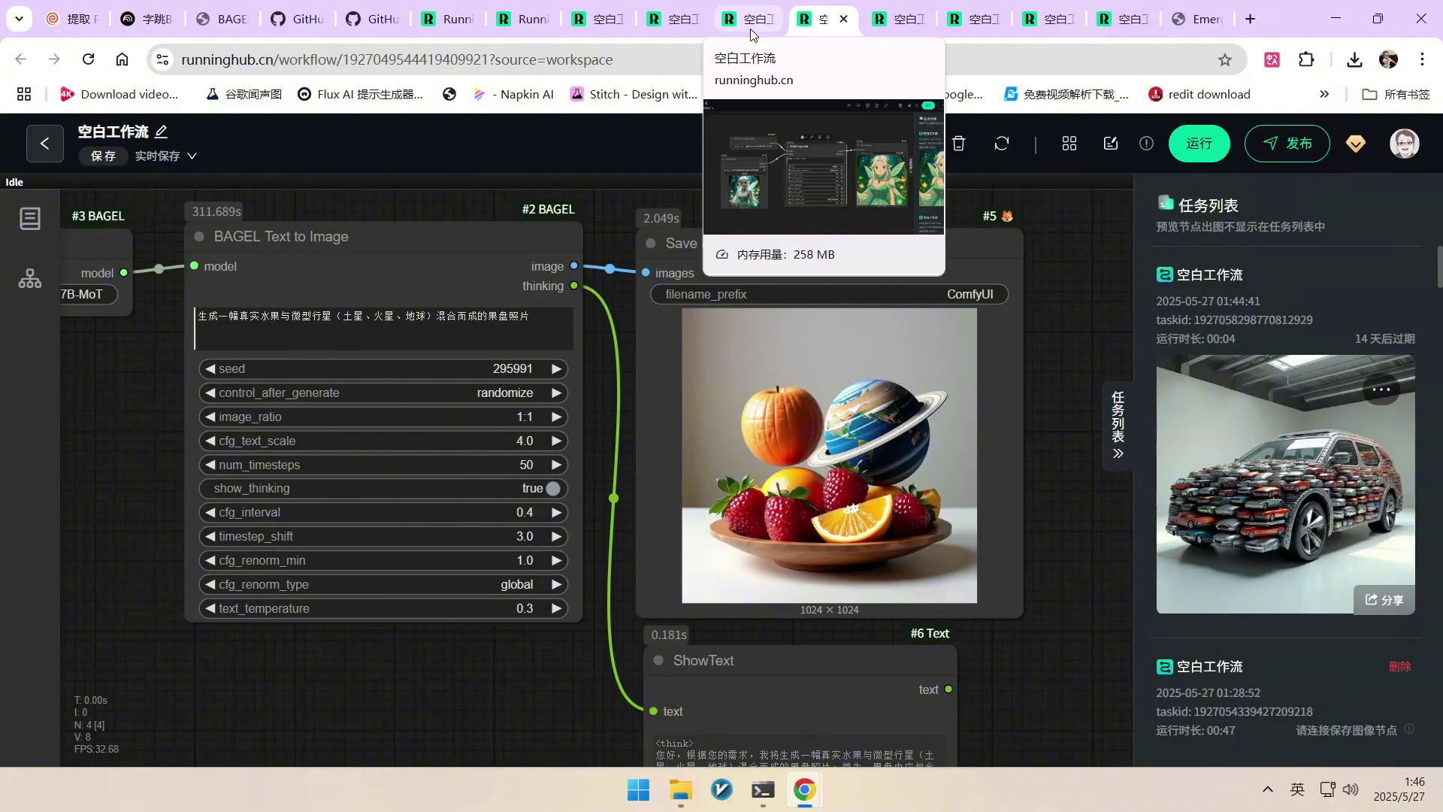
click(752, 19)
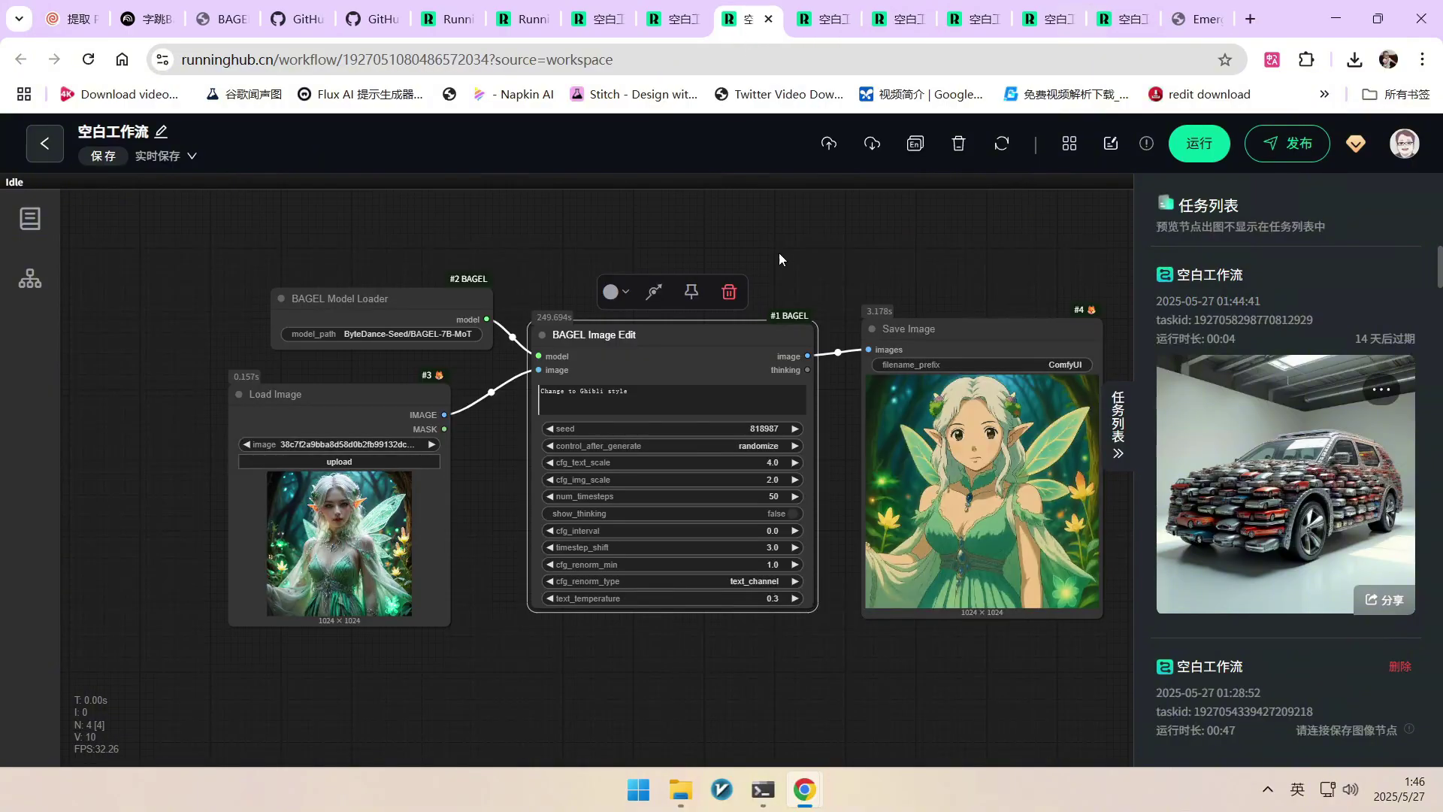
scroll(802, 236, down, 2)
drag(936, 248, 850, 240)
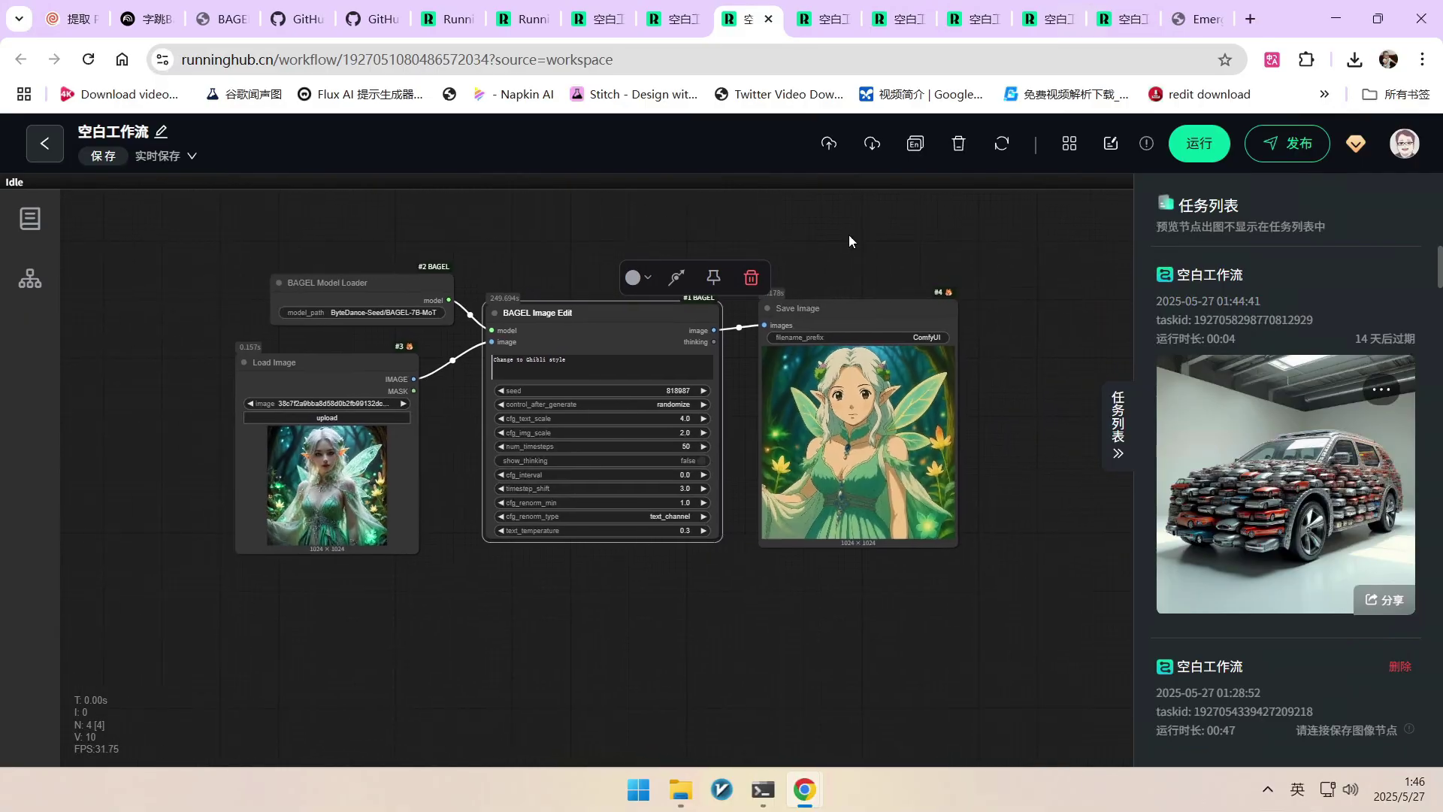
scroll(534, 307, up, 2)
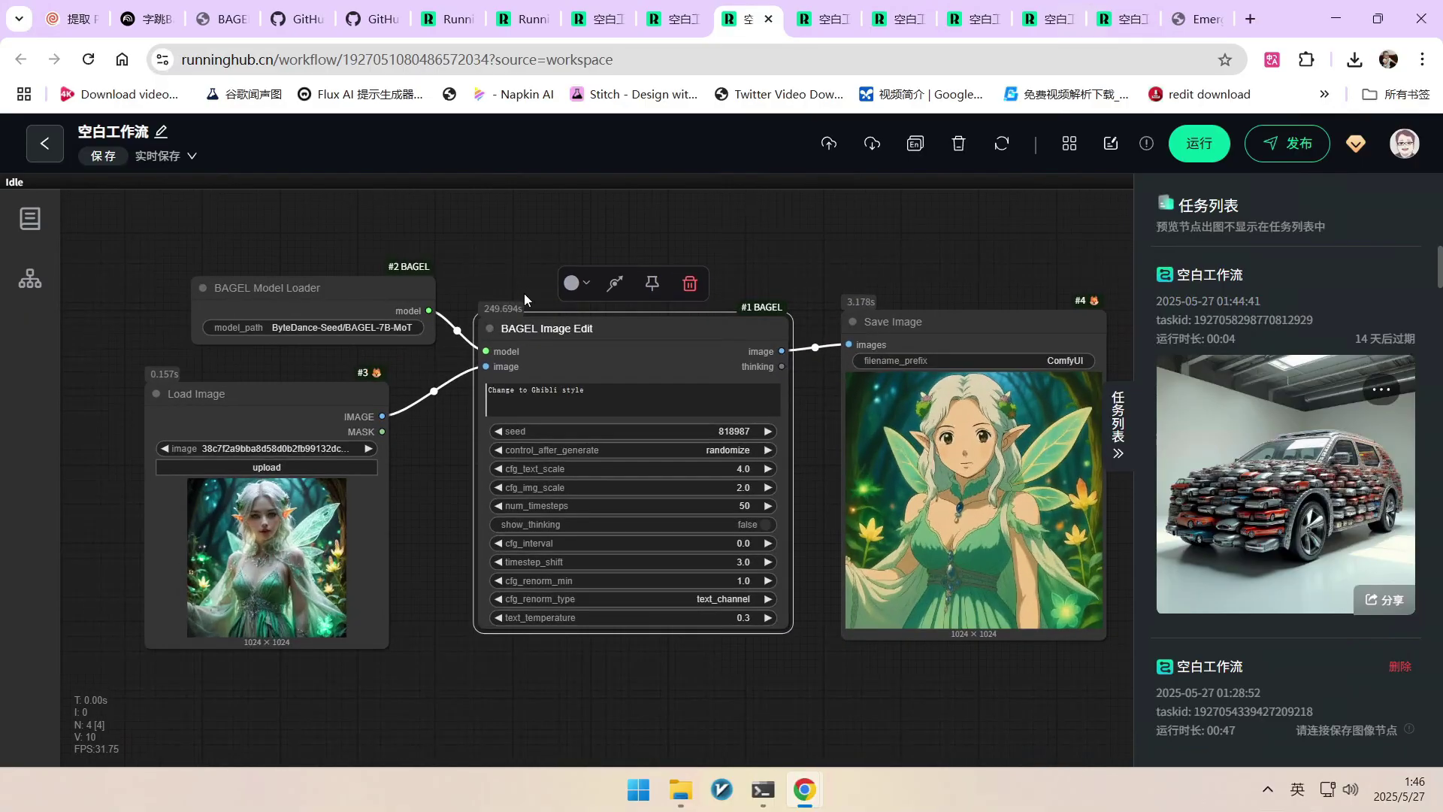
- Nudge the BAGEL Image Edit node upward and bring the Load Image and Save Image nodes closer to it, checking the Ghibli prompt
drag(588, 314, 551, 313)
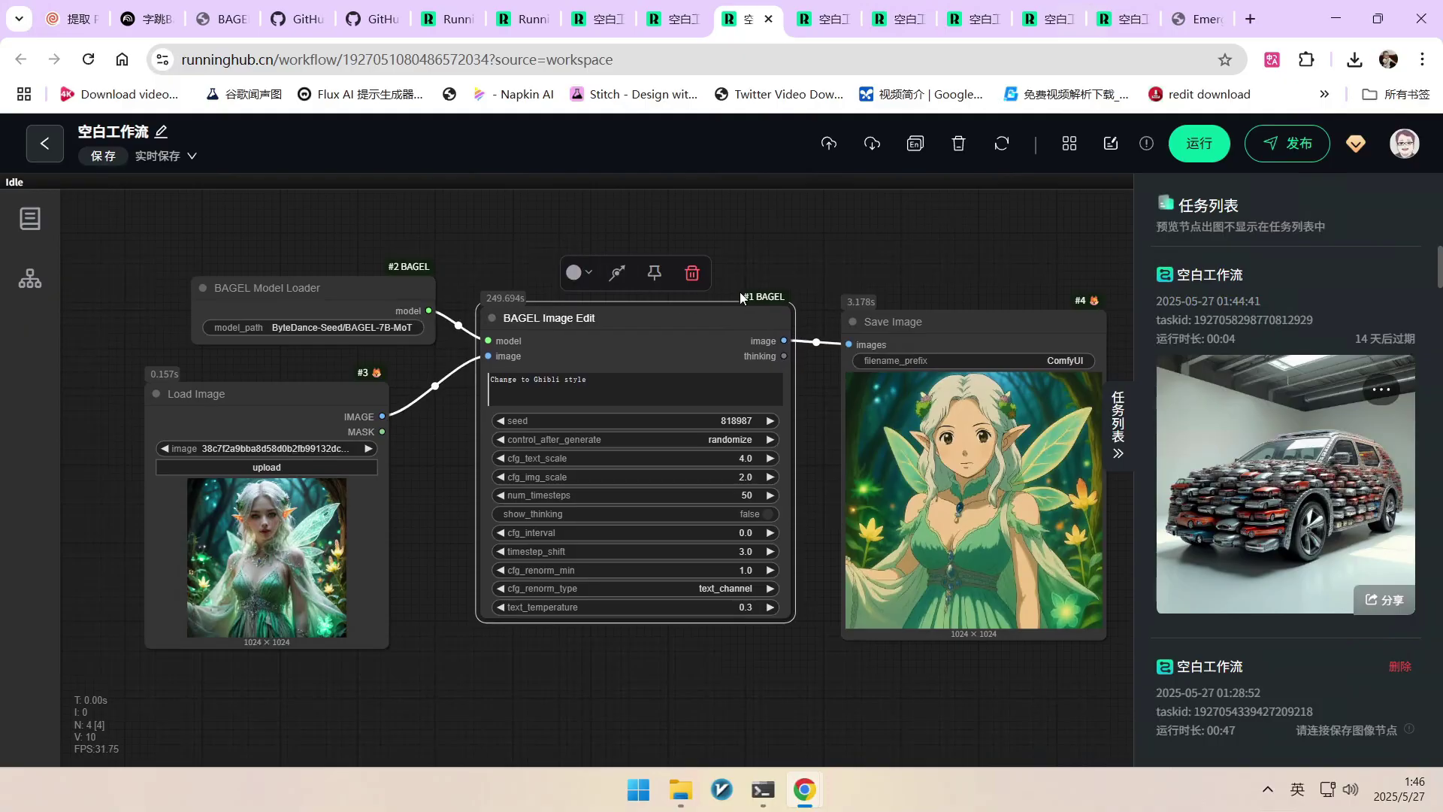
scroll(714, 451, up, 1)
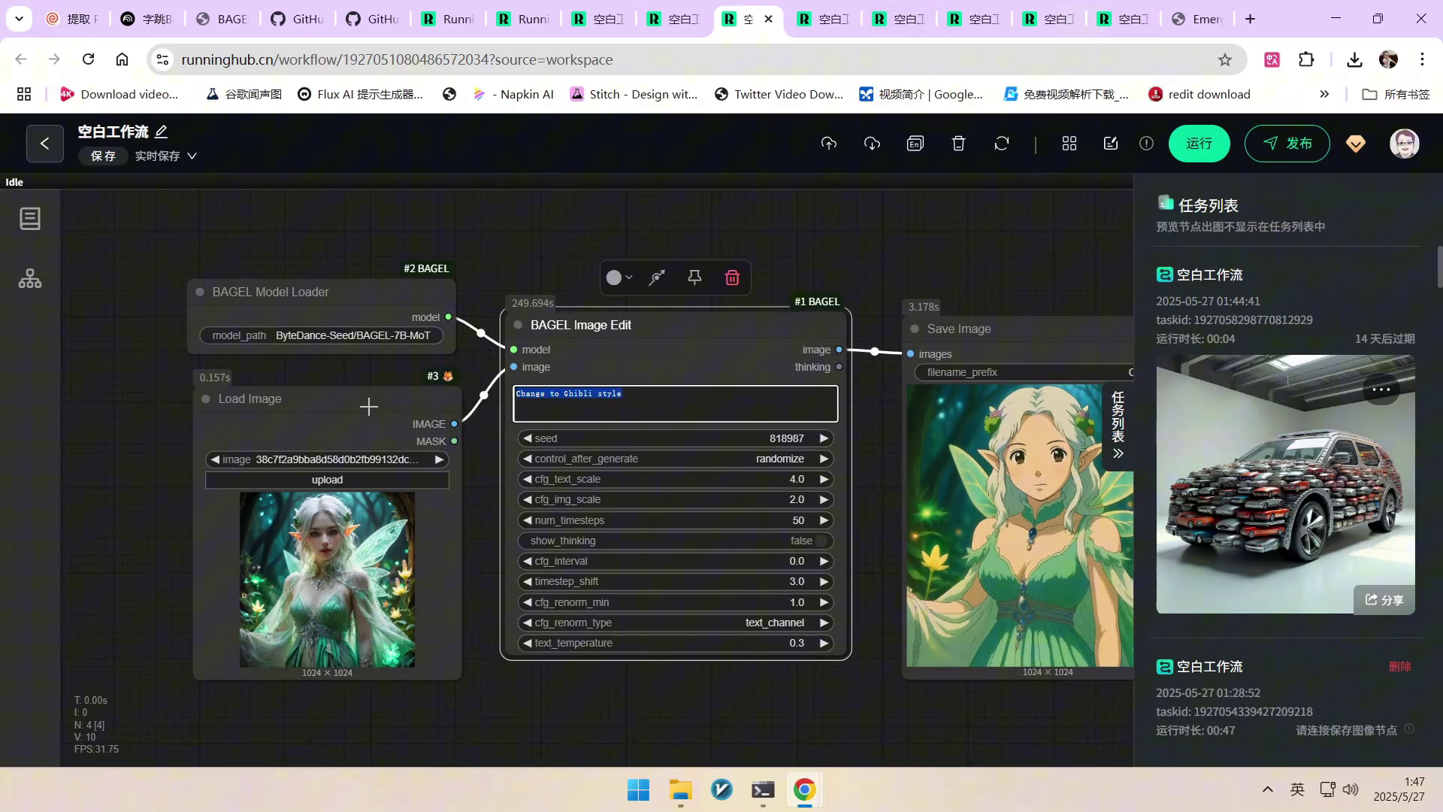
drag(366, 406, 354, 403)
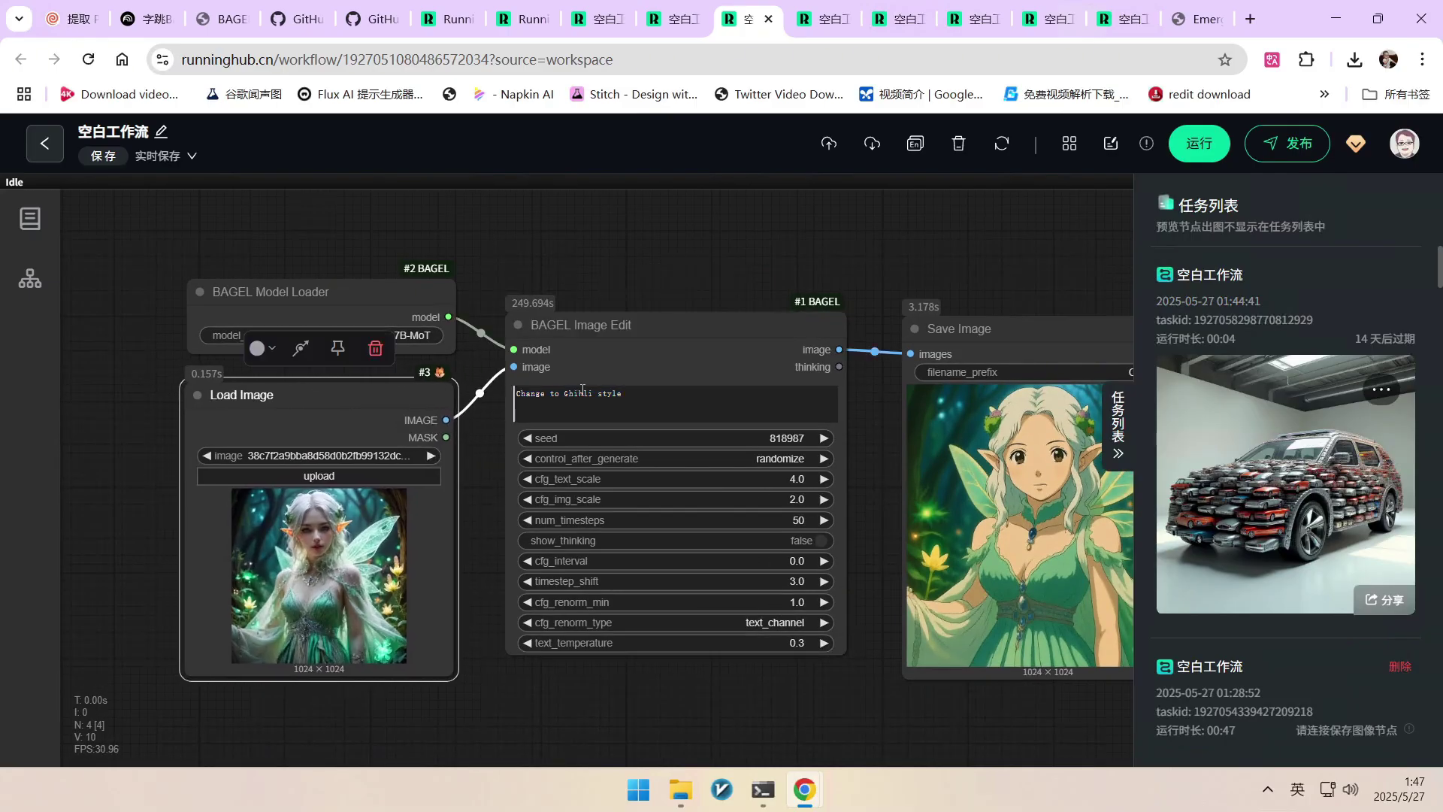
drag(621, 392, 647, 342)
click(817, 259)
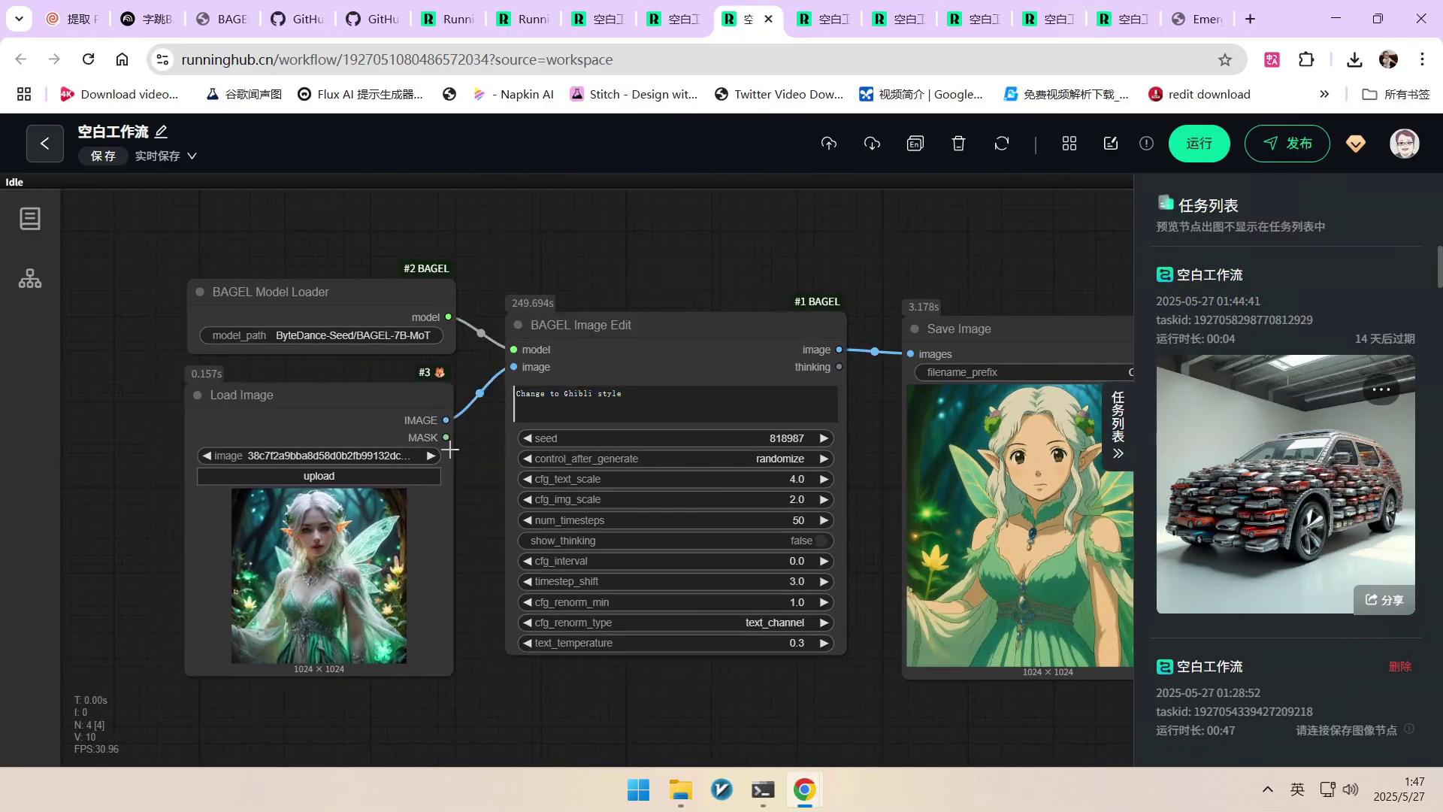
drag(361, 409, 401, 409)
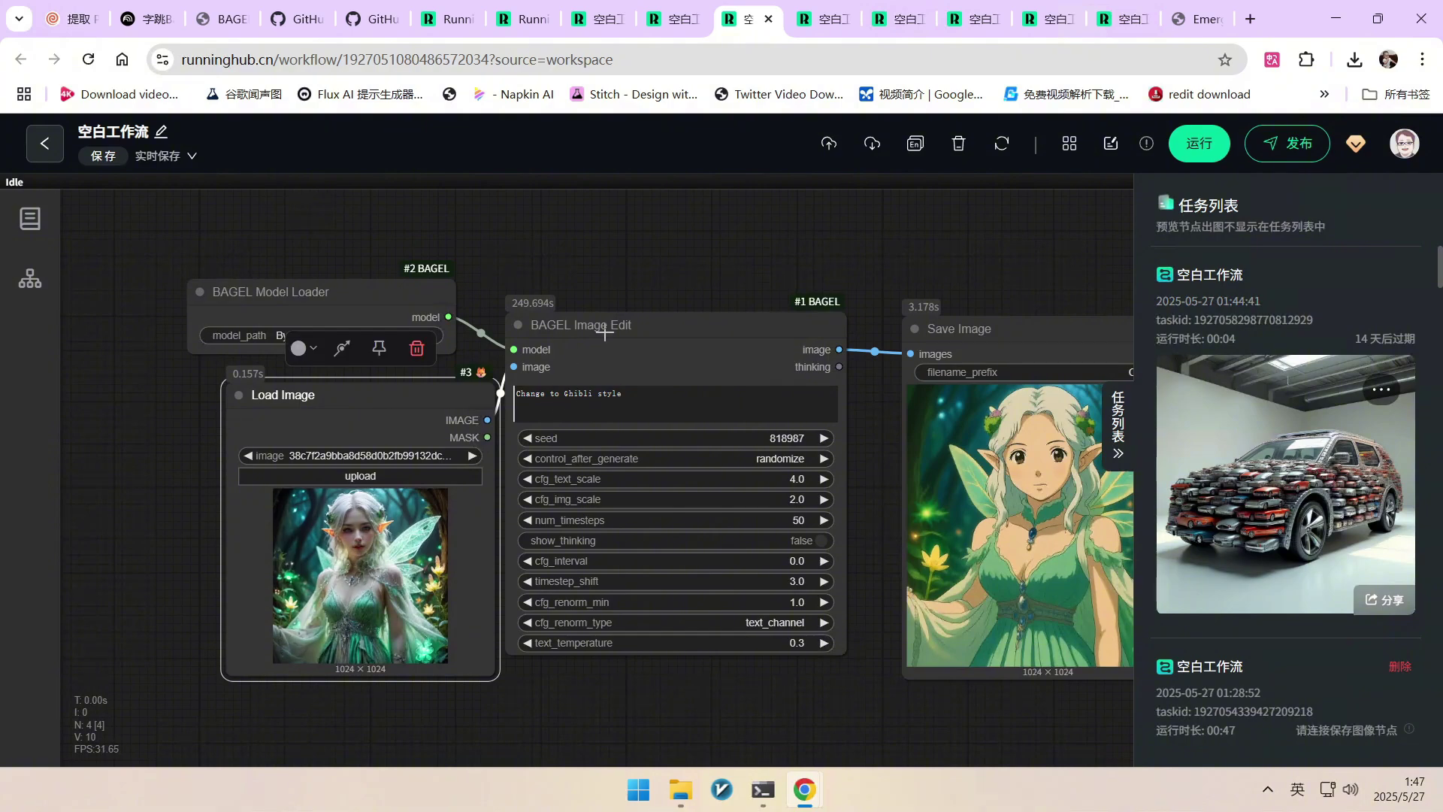
drag(813, 270, 574, 262)
drag(803, 330, 772, 318)
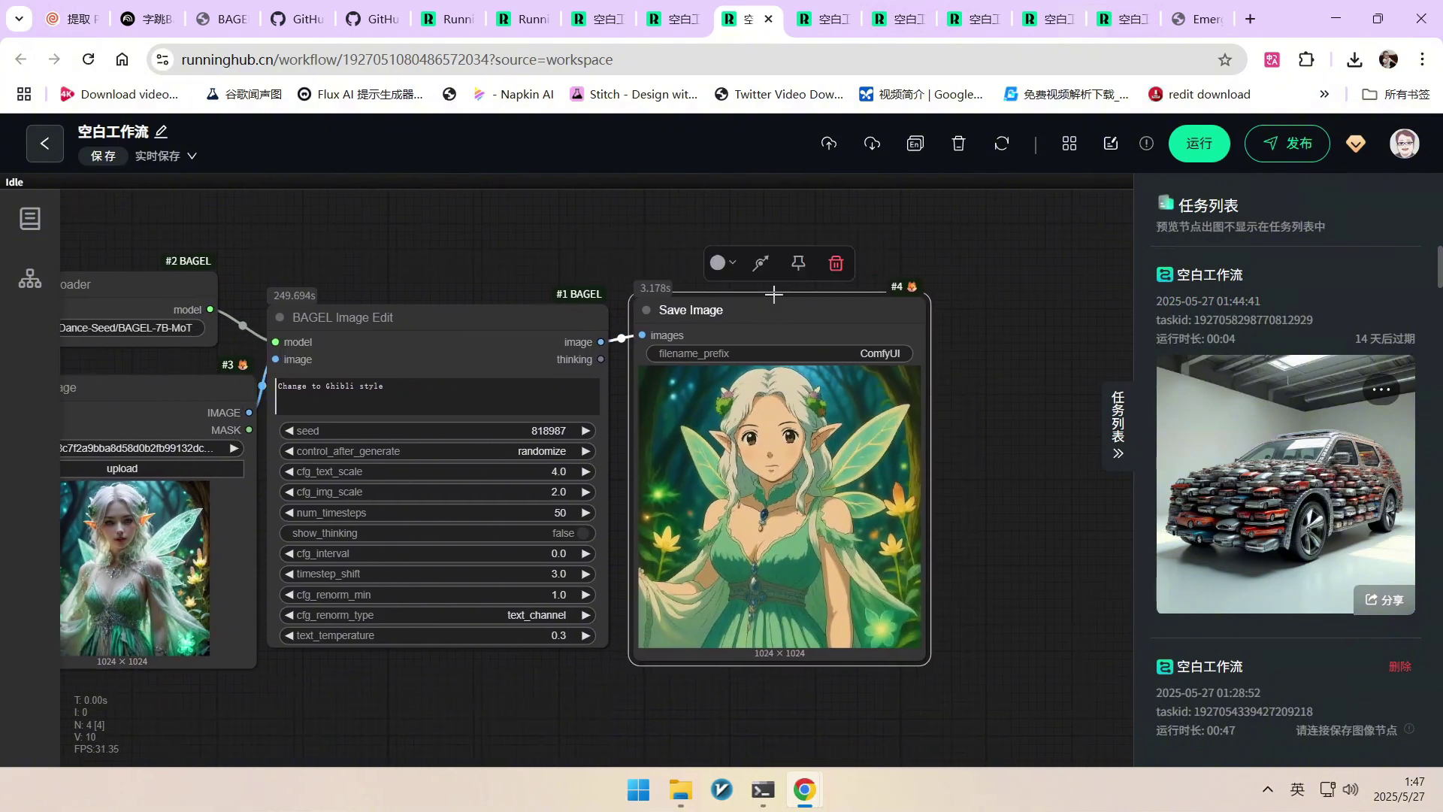
- Open the "move forward" image editing workflow and shift its Load Image node closer to the BAGEL Image Edit node, checking the prompt
key(ctrl+shift+Tab)
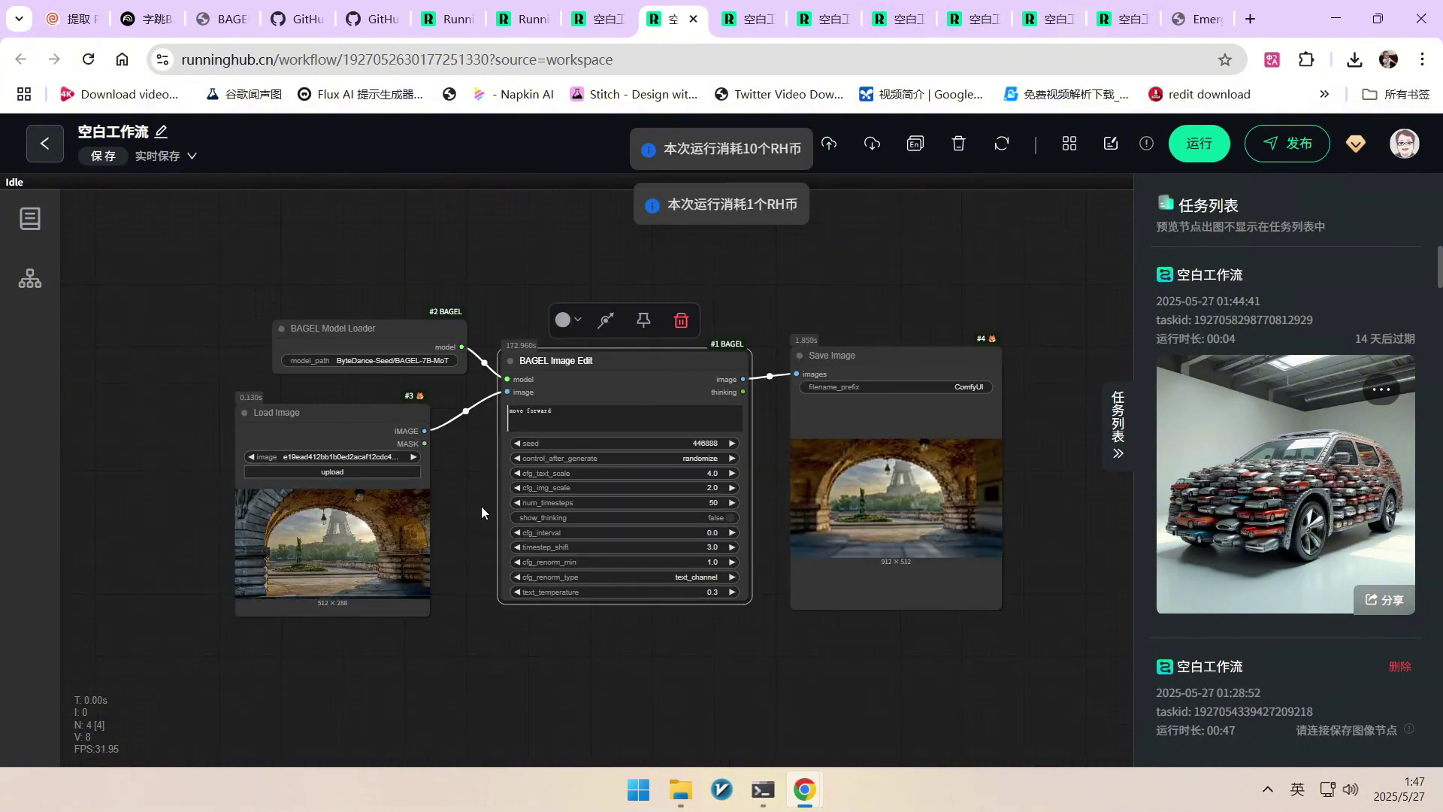
scroll(562, 296, up, 5)
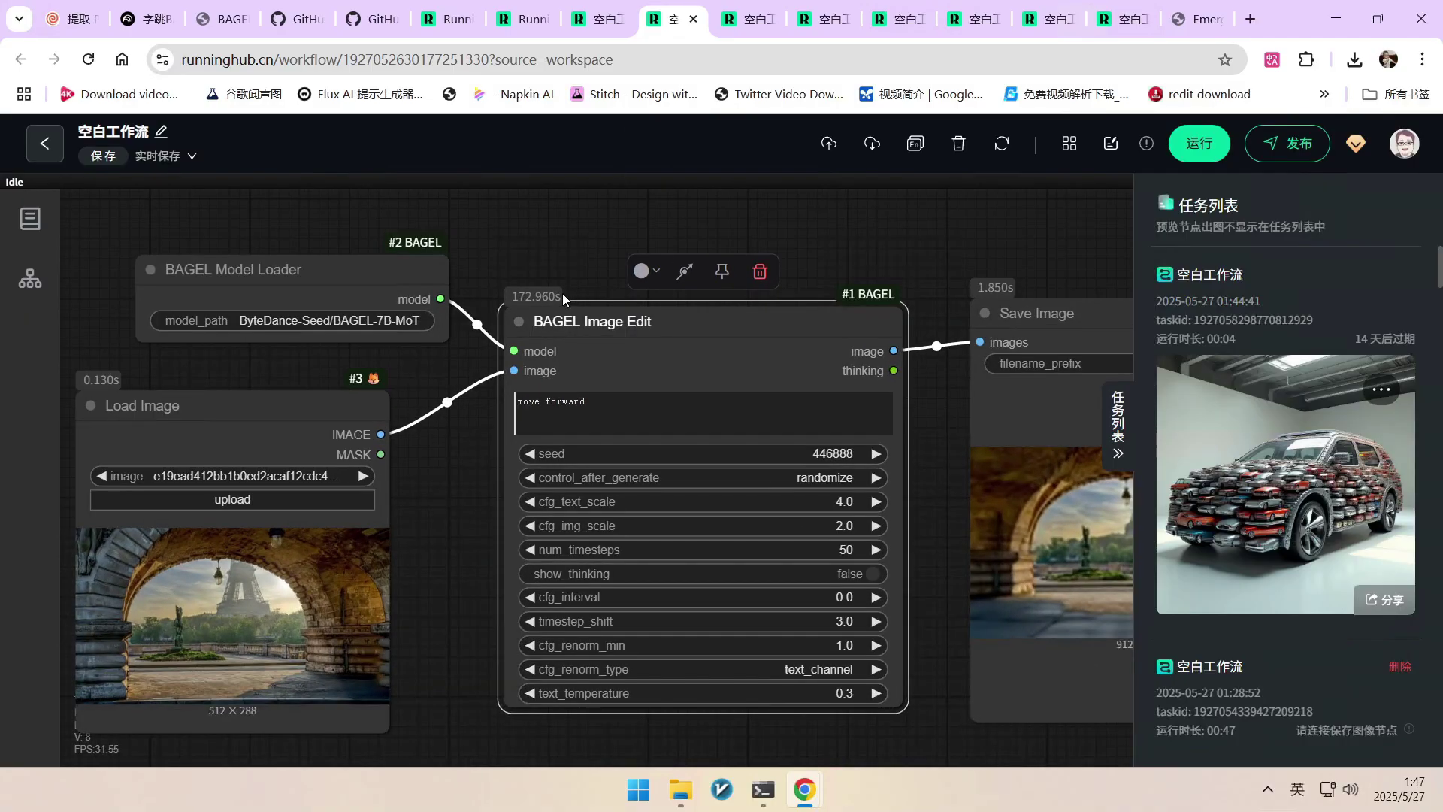
scroll(466, 470, up, 2)
drag(337, 423, 399, 401)
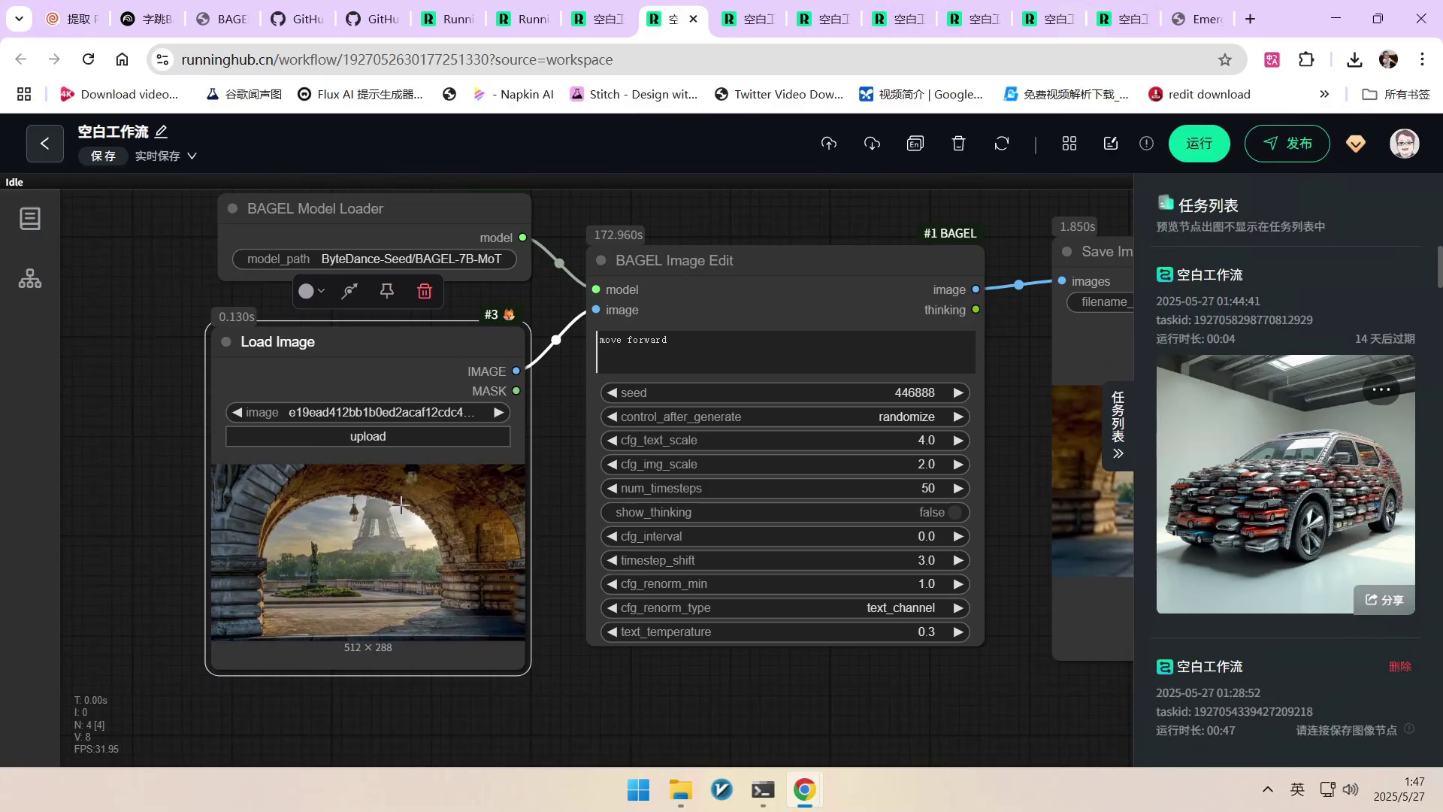
triple_click(694, 342)
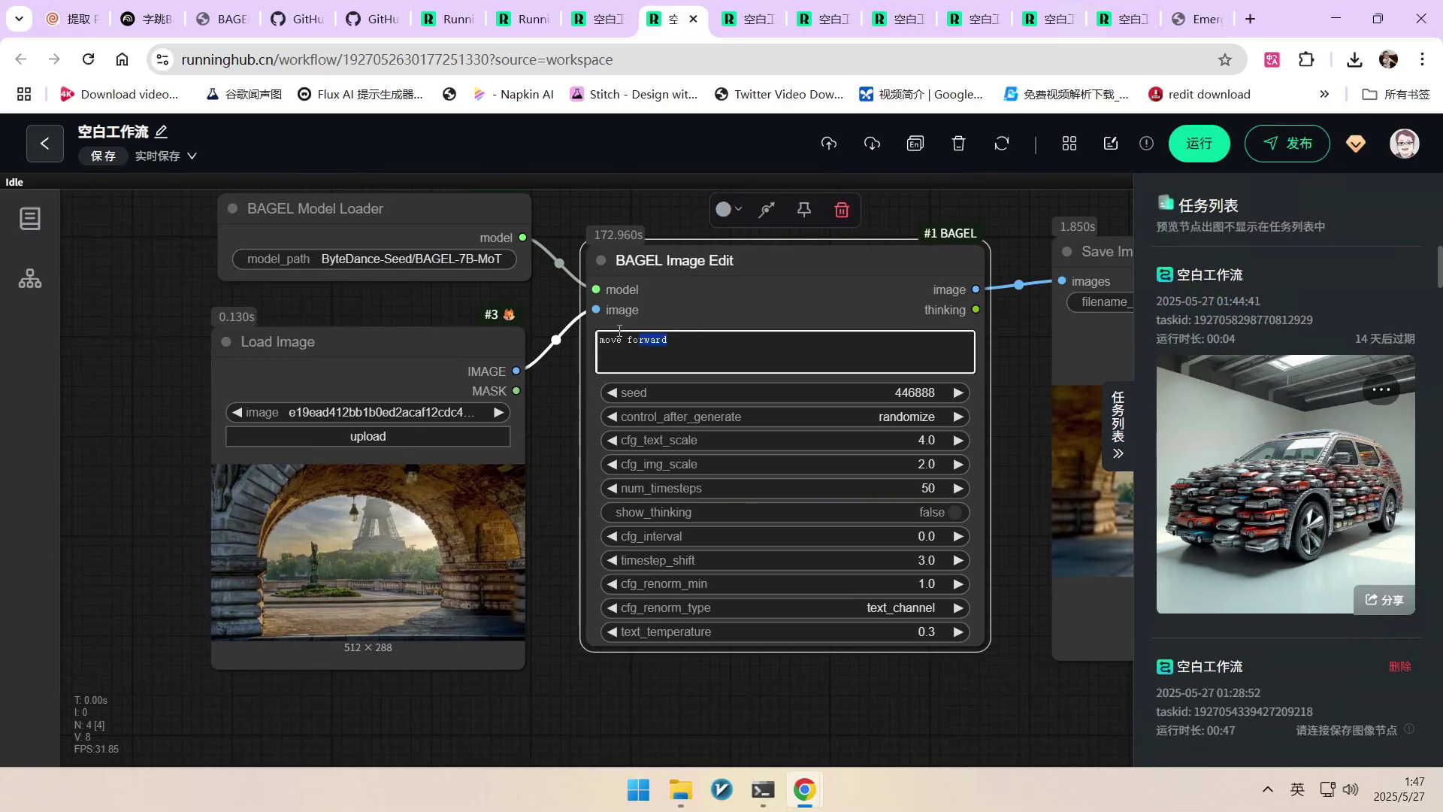
drag(576, 465, 401, 450)
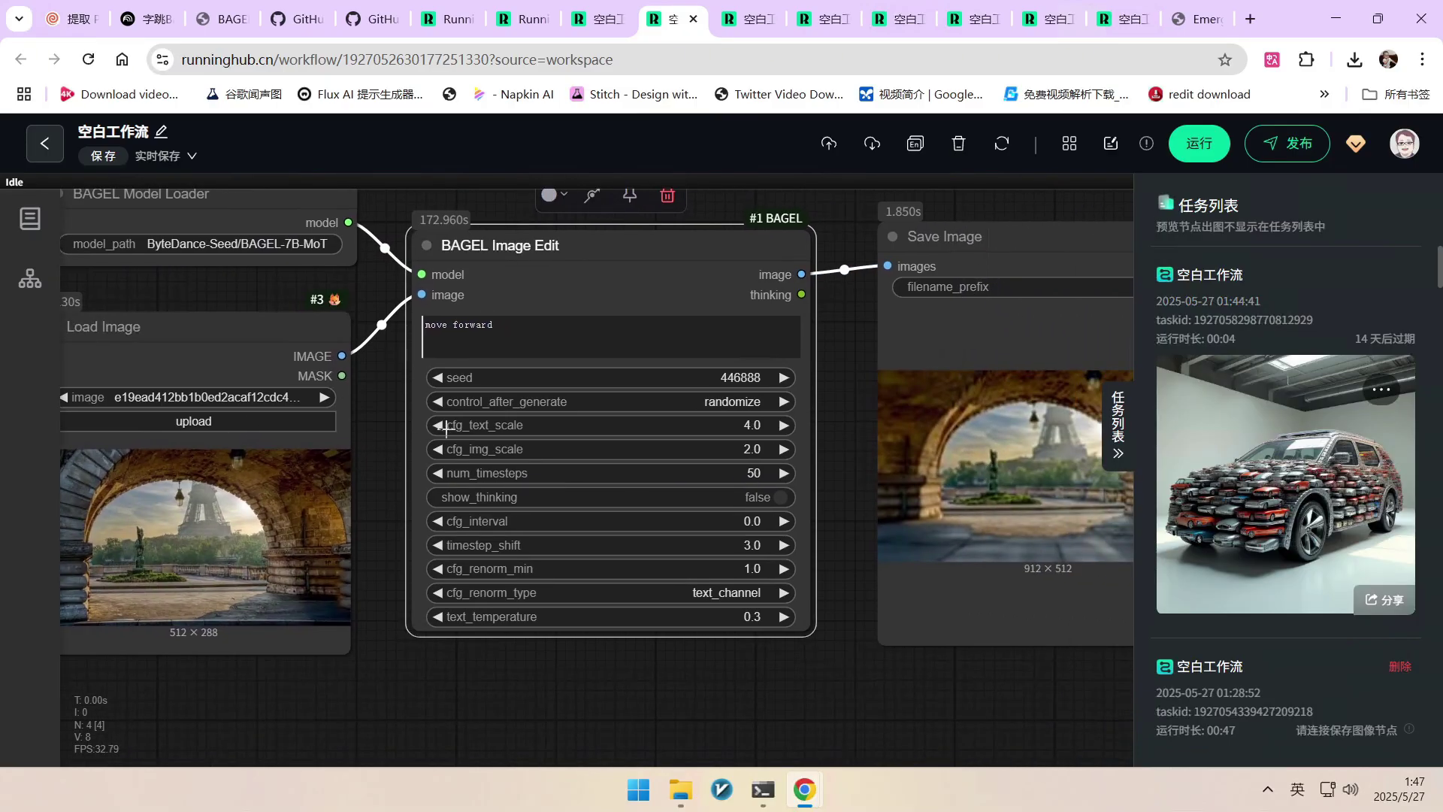
- Compare the original archway photo in the Load Image node with the "move forward" result in the Save Image node
scroll(447, 428, down, 2)
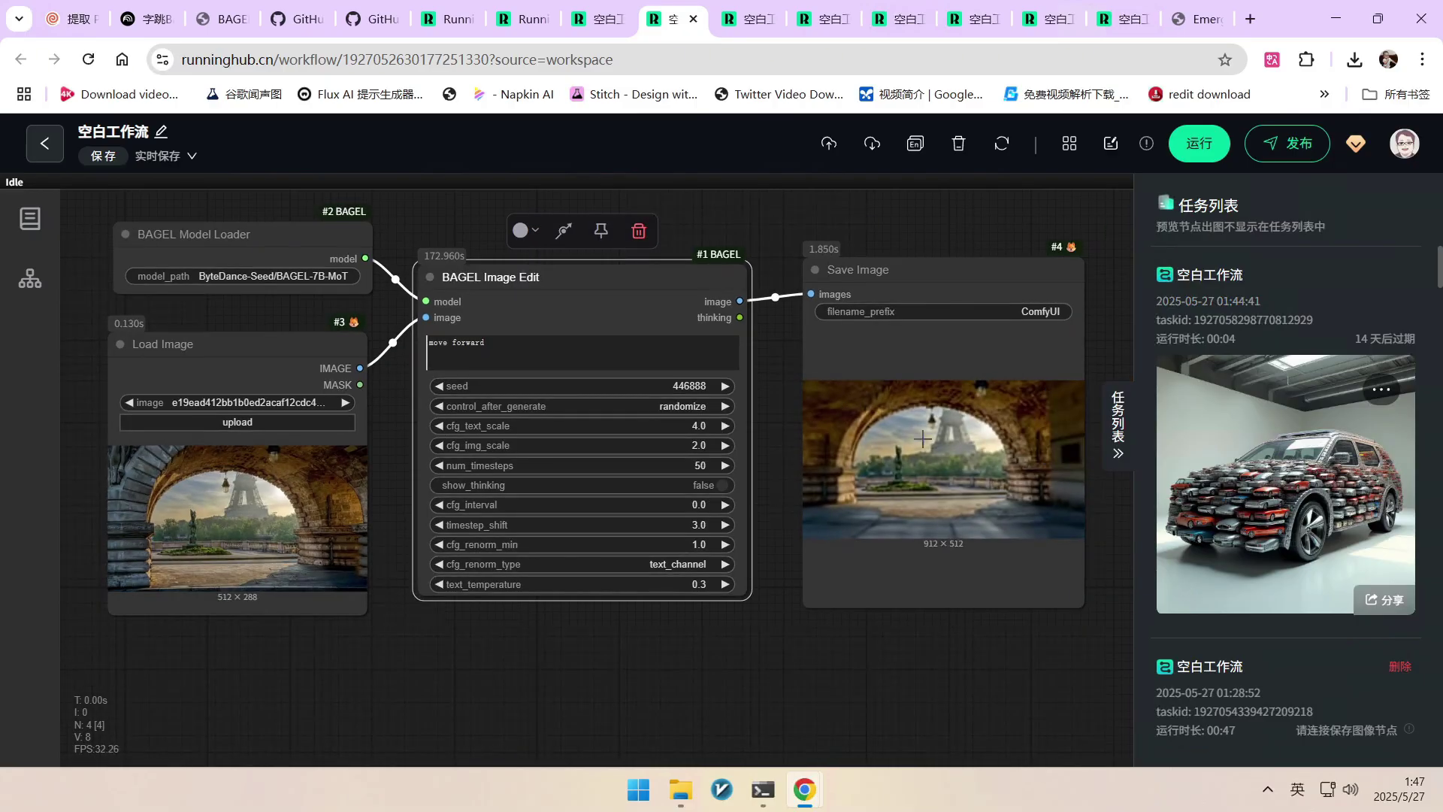
scroll(1027, 440, up, 4)
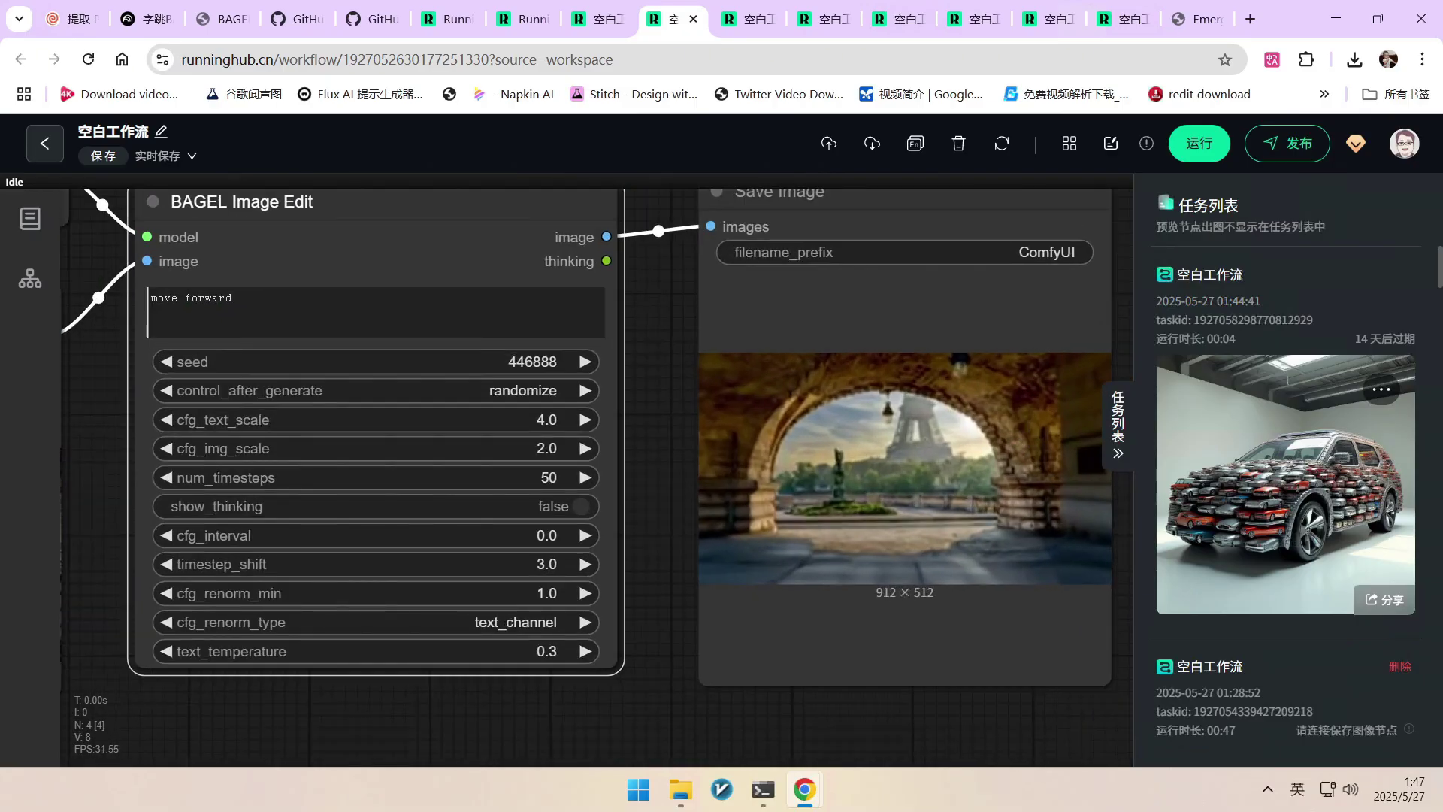
scroll(953, 391, down, 1)
scroll(942, 451, down, 3)
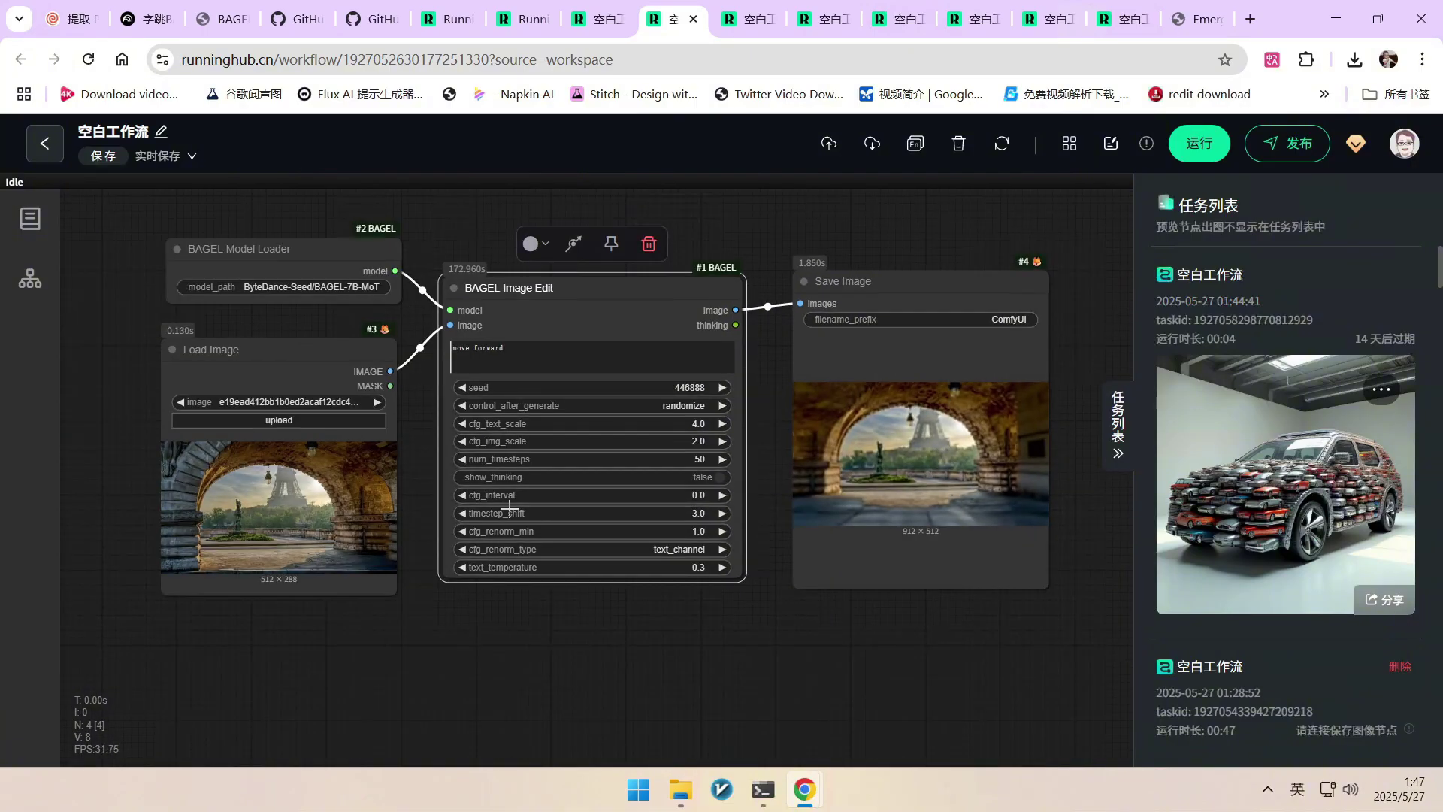
scroll(950, 459, up, 3)
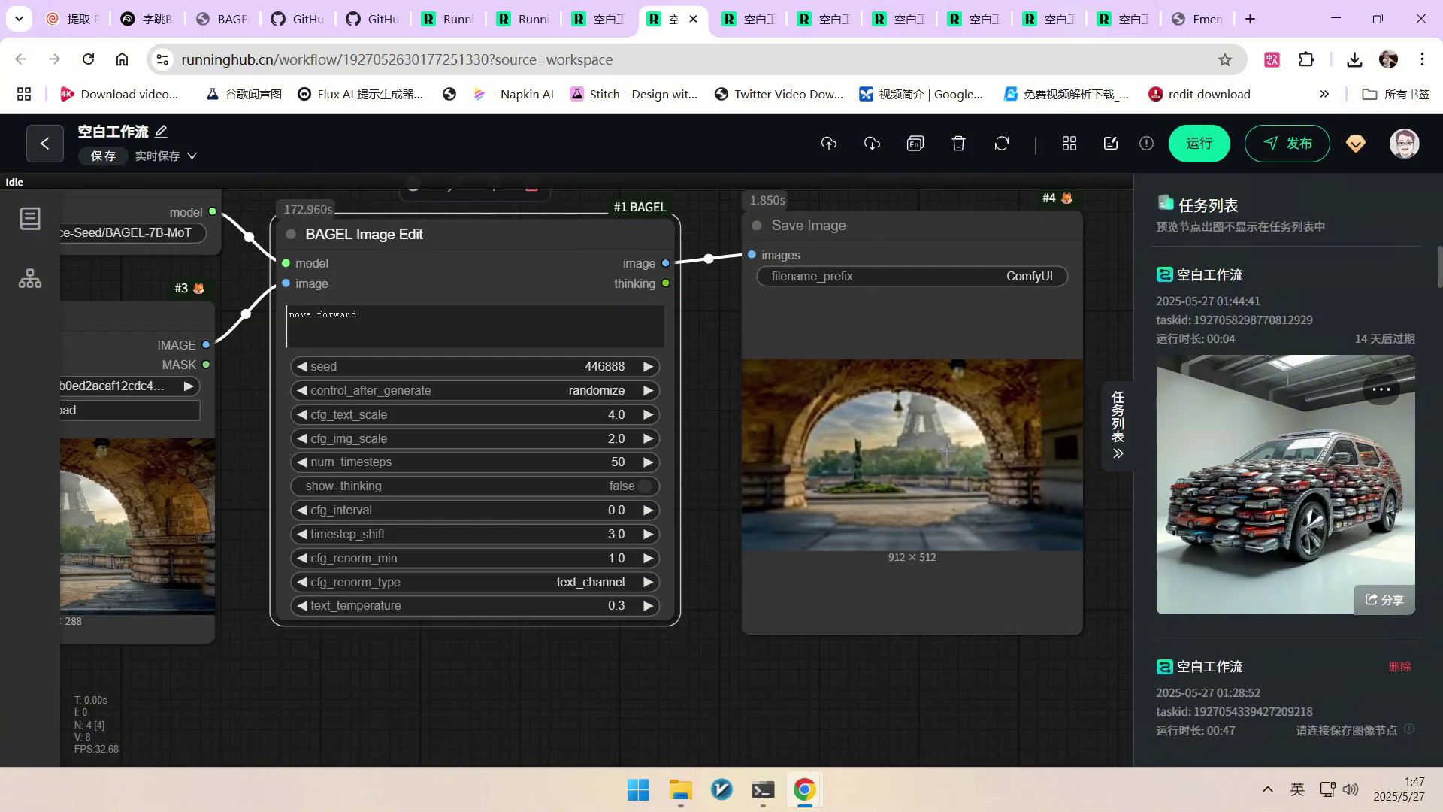
scroll(950, 459, down, 2)
scroll(927, 460, up, 1)
scroll(927, 461, down, 1)
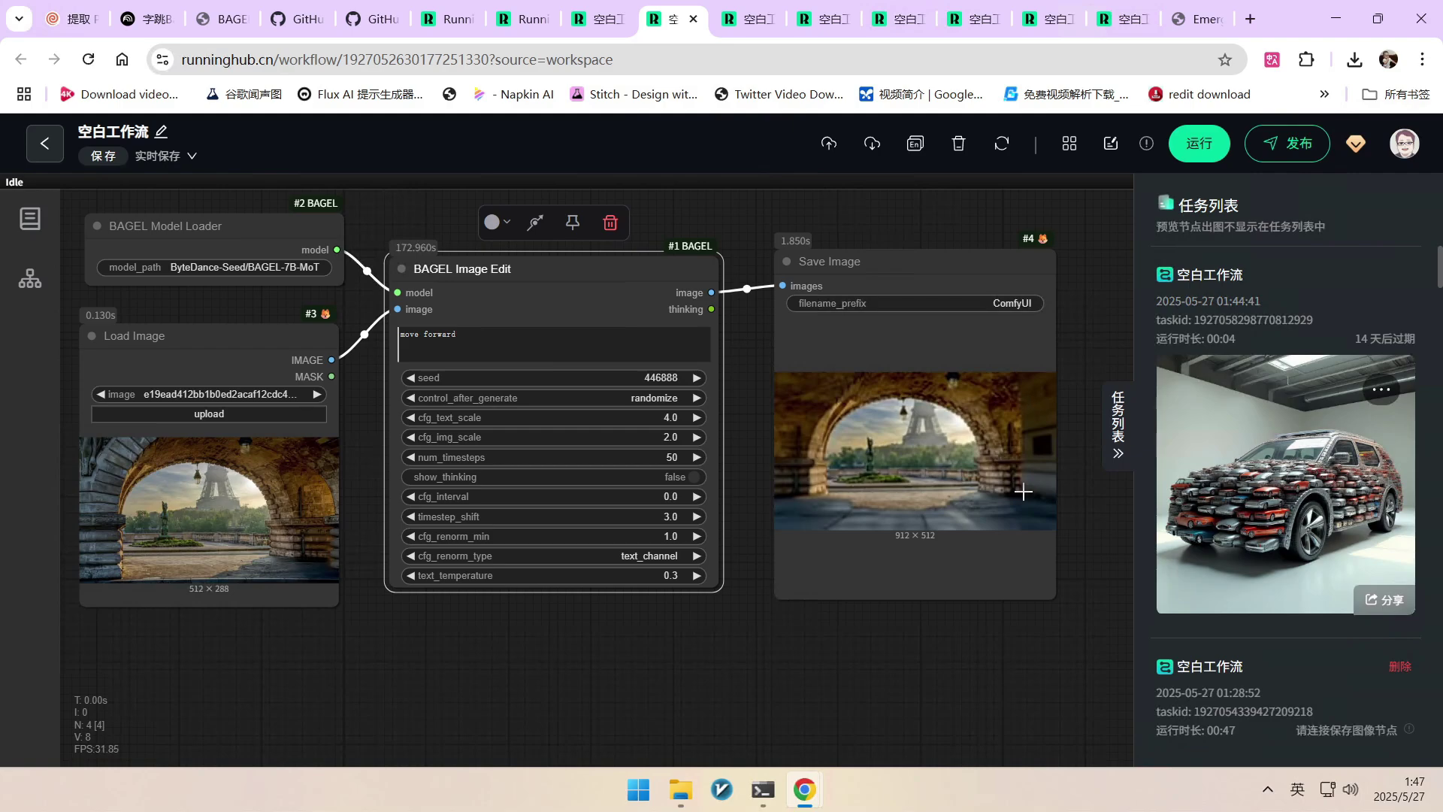
scroll(1035, 447, up, 1)
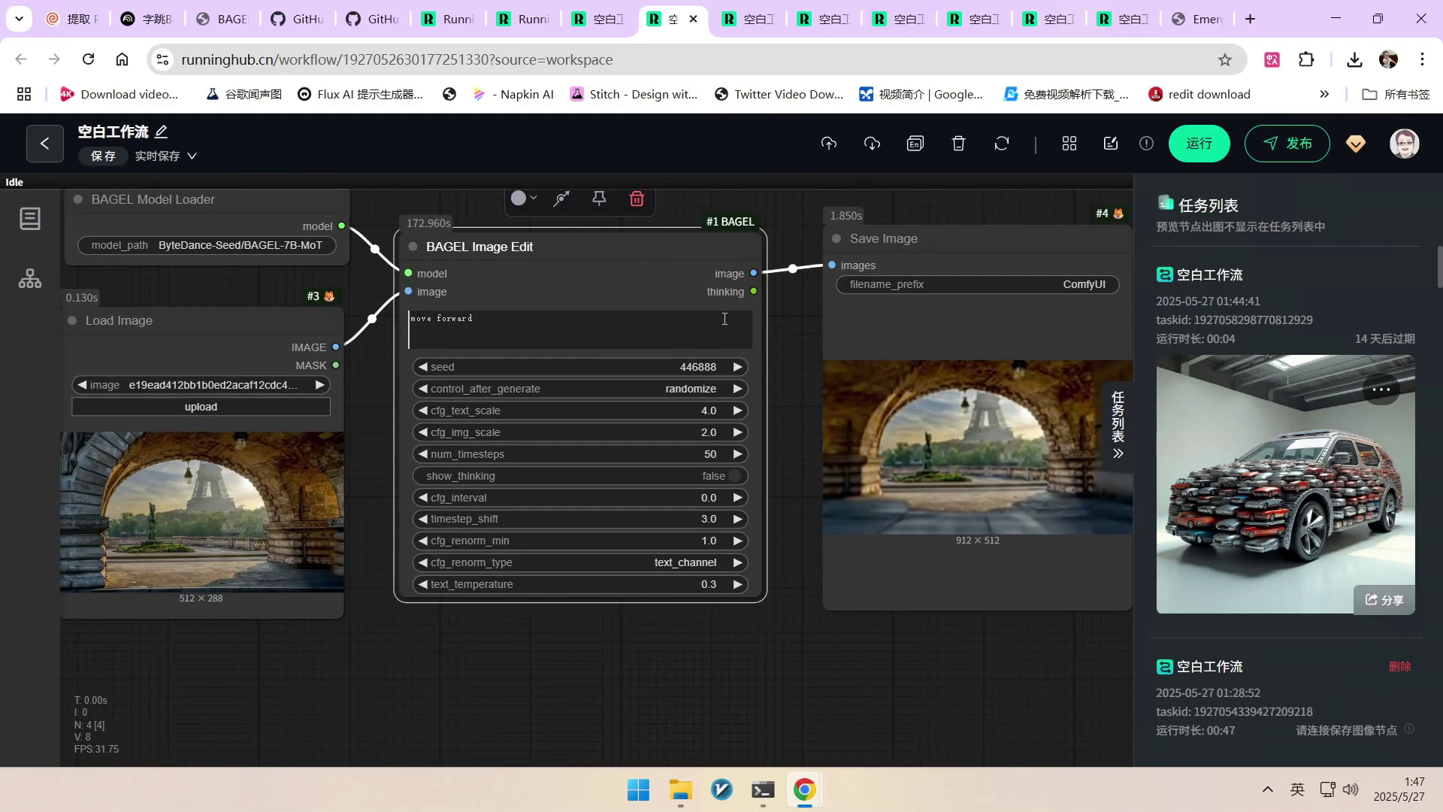
- Open the BAGEL Image Understanding workflow and read its question "What is x in the equation?"
click(593, 29)
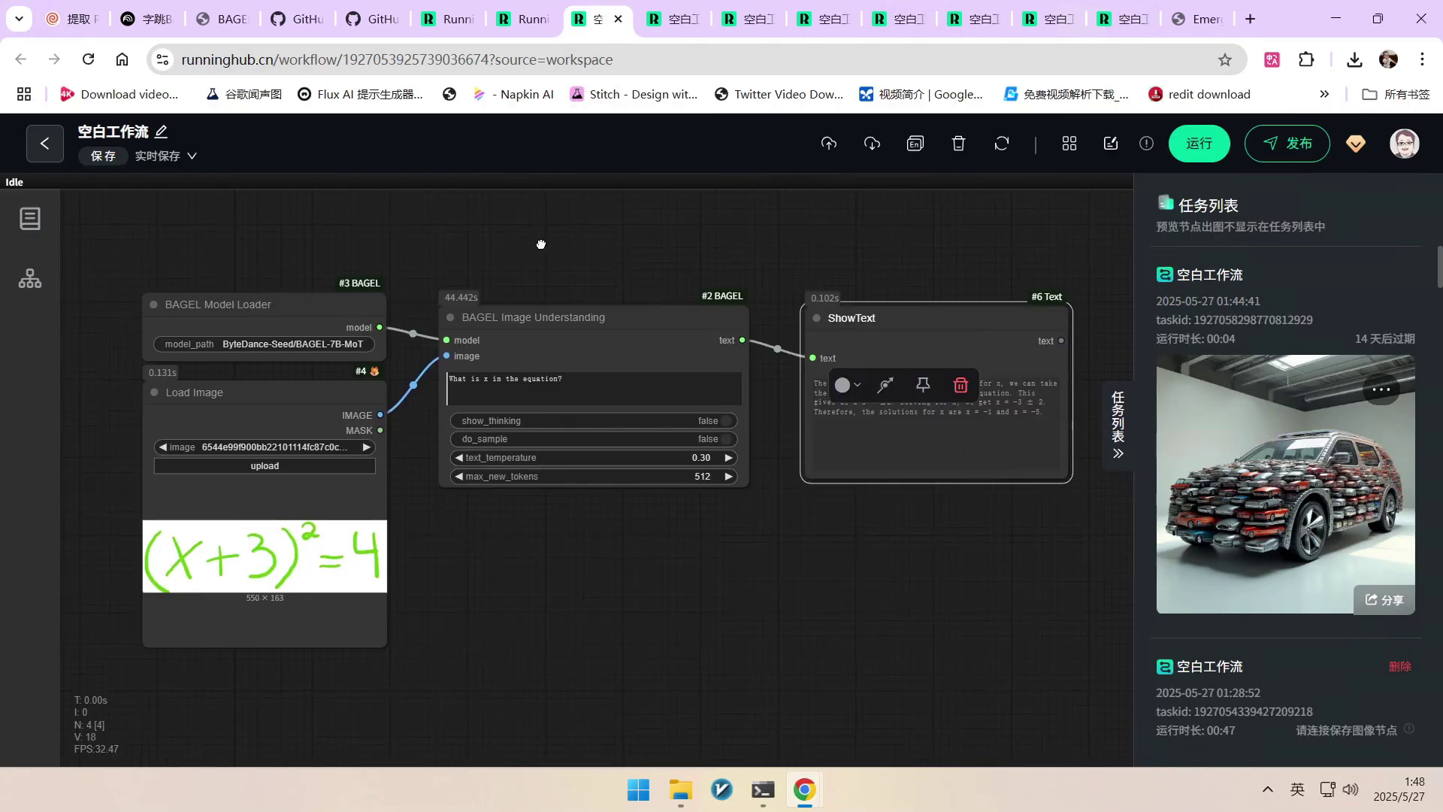
scroll(552, 248, up, 1)
drag(580, 242, 618, 228)
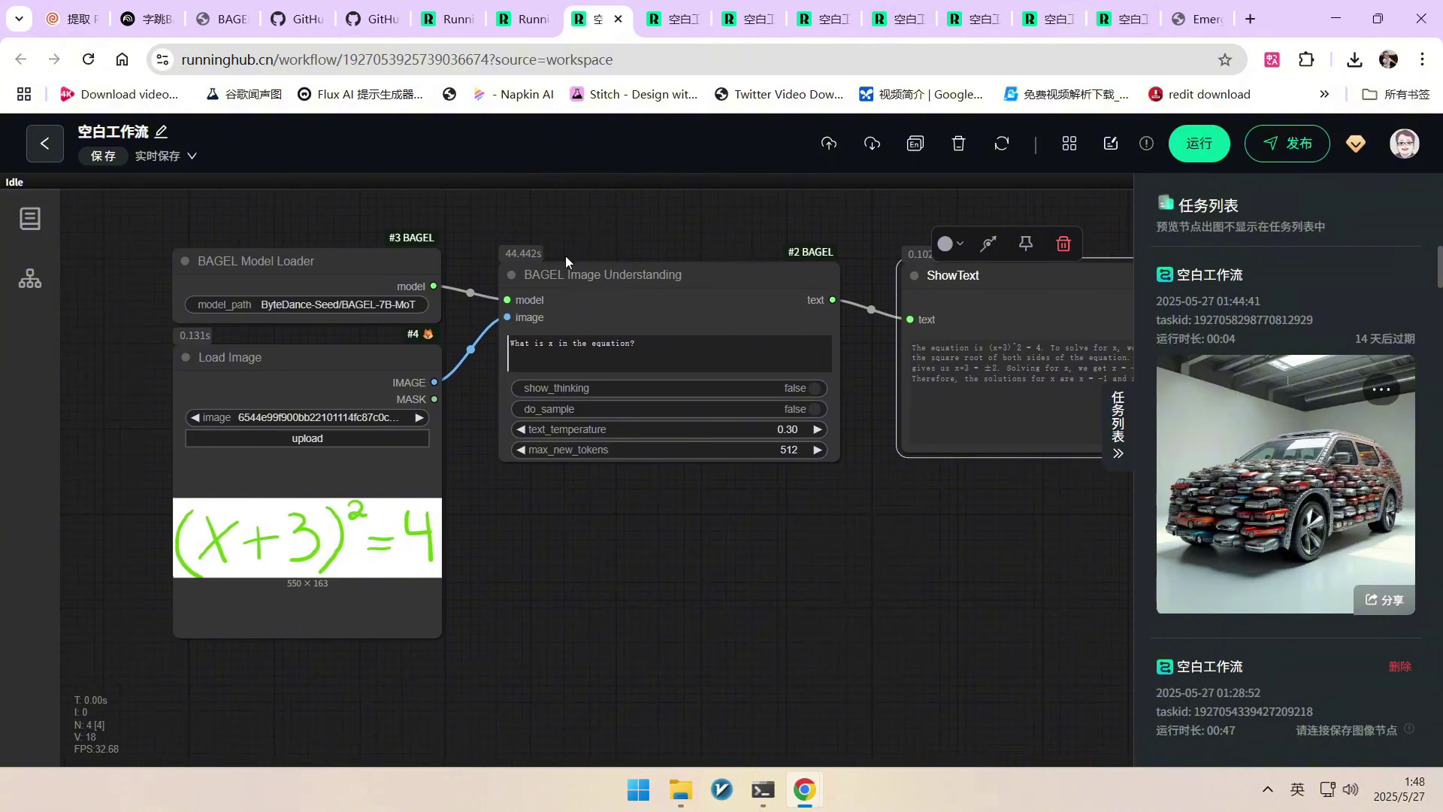
drag(342, 357, 338, 368)
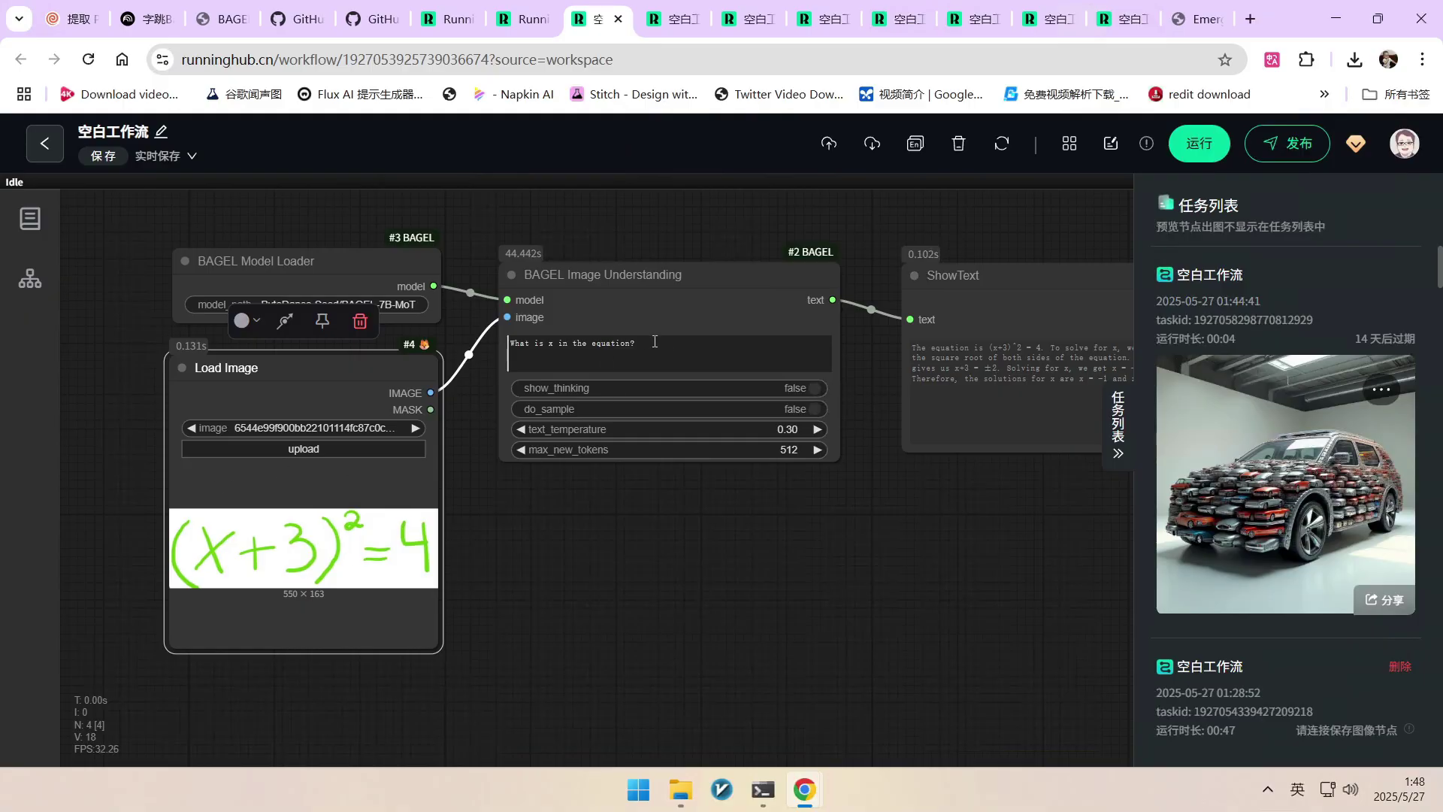
drag(654, 342, 515, 350)
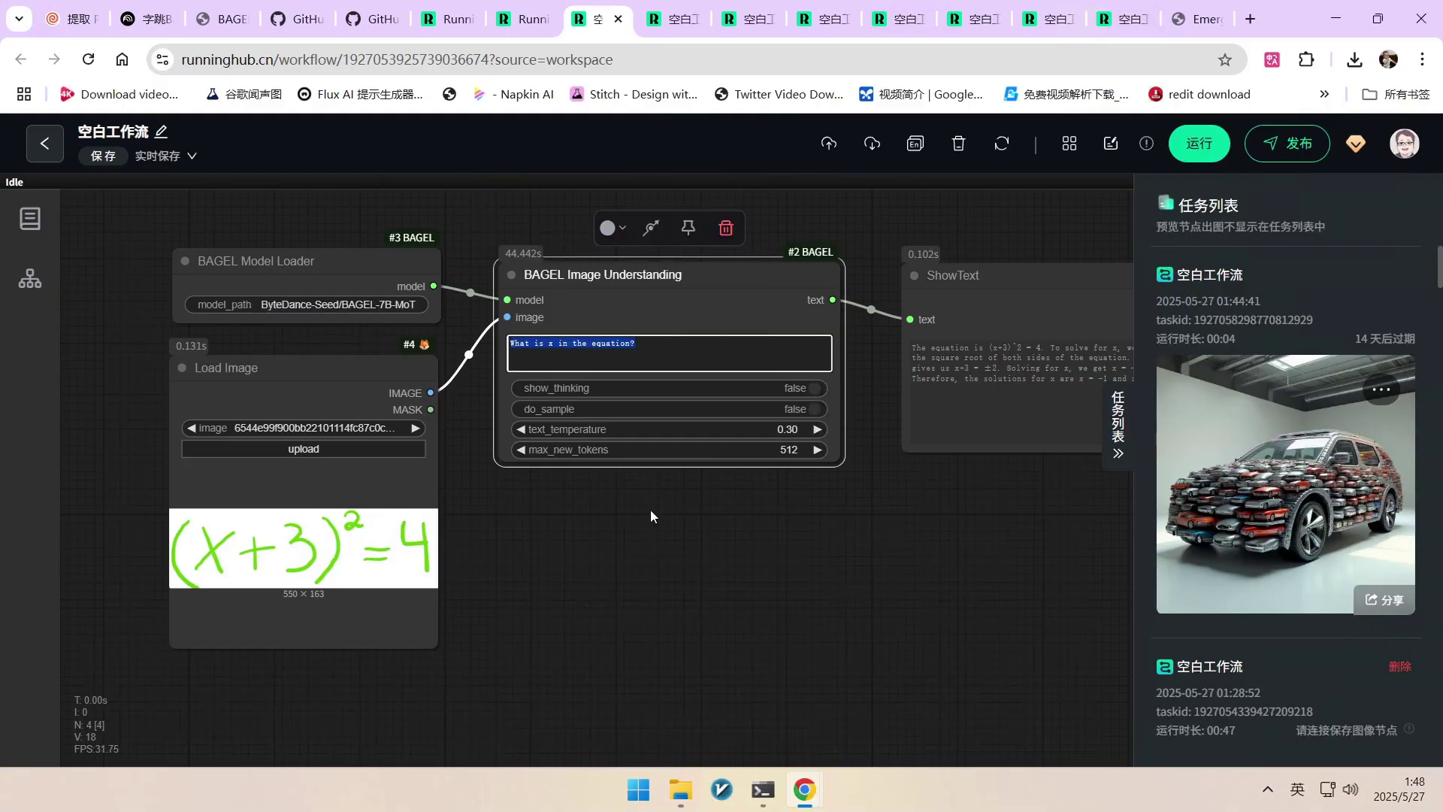
- Examine the handwritten equation in the Load Image node up close and read the model's solution in the ShowText node
scroll(614, 511, up, 3)
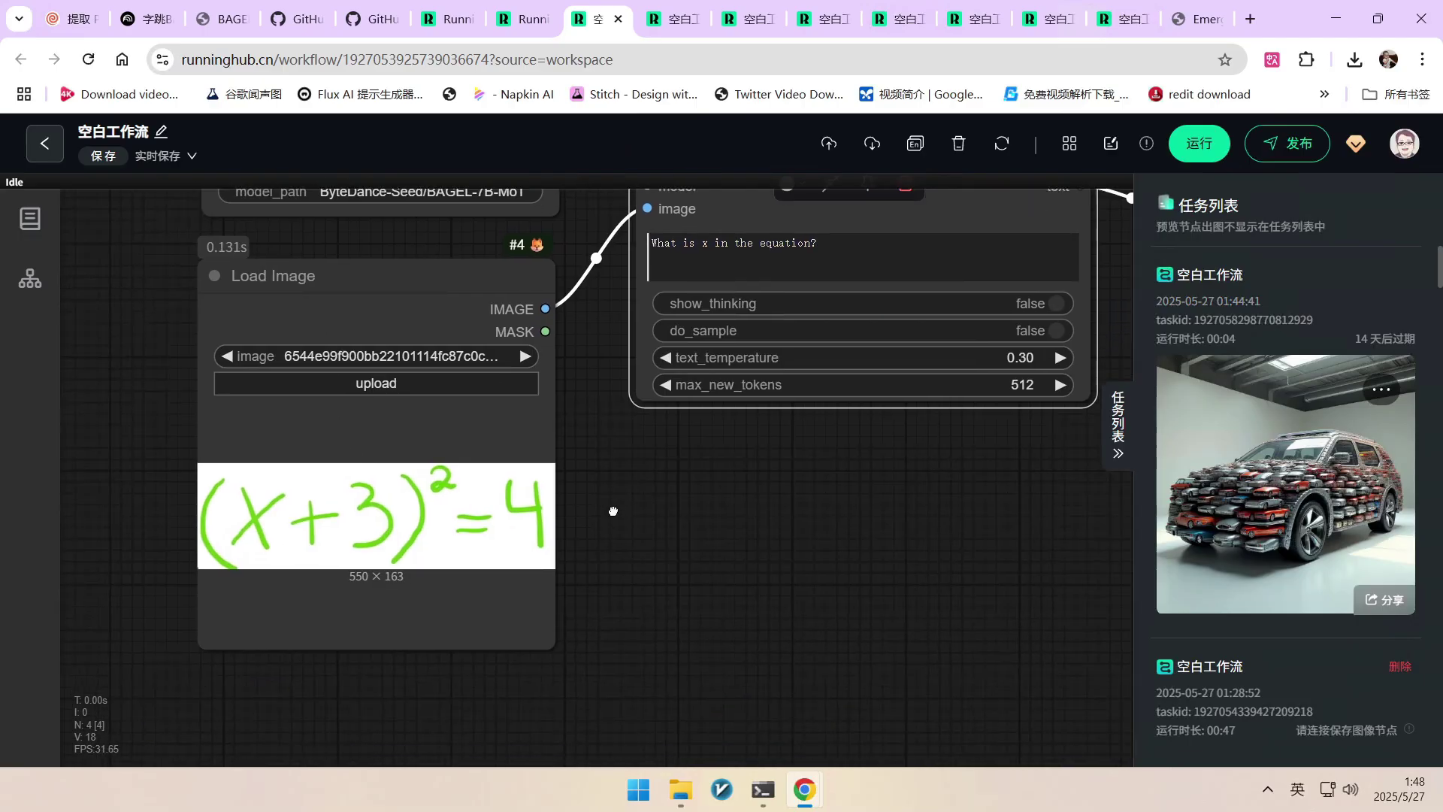
scroll(240, 493, up, 2)
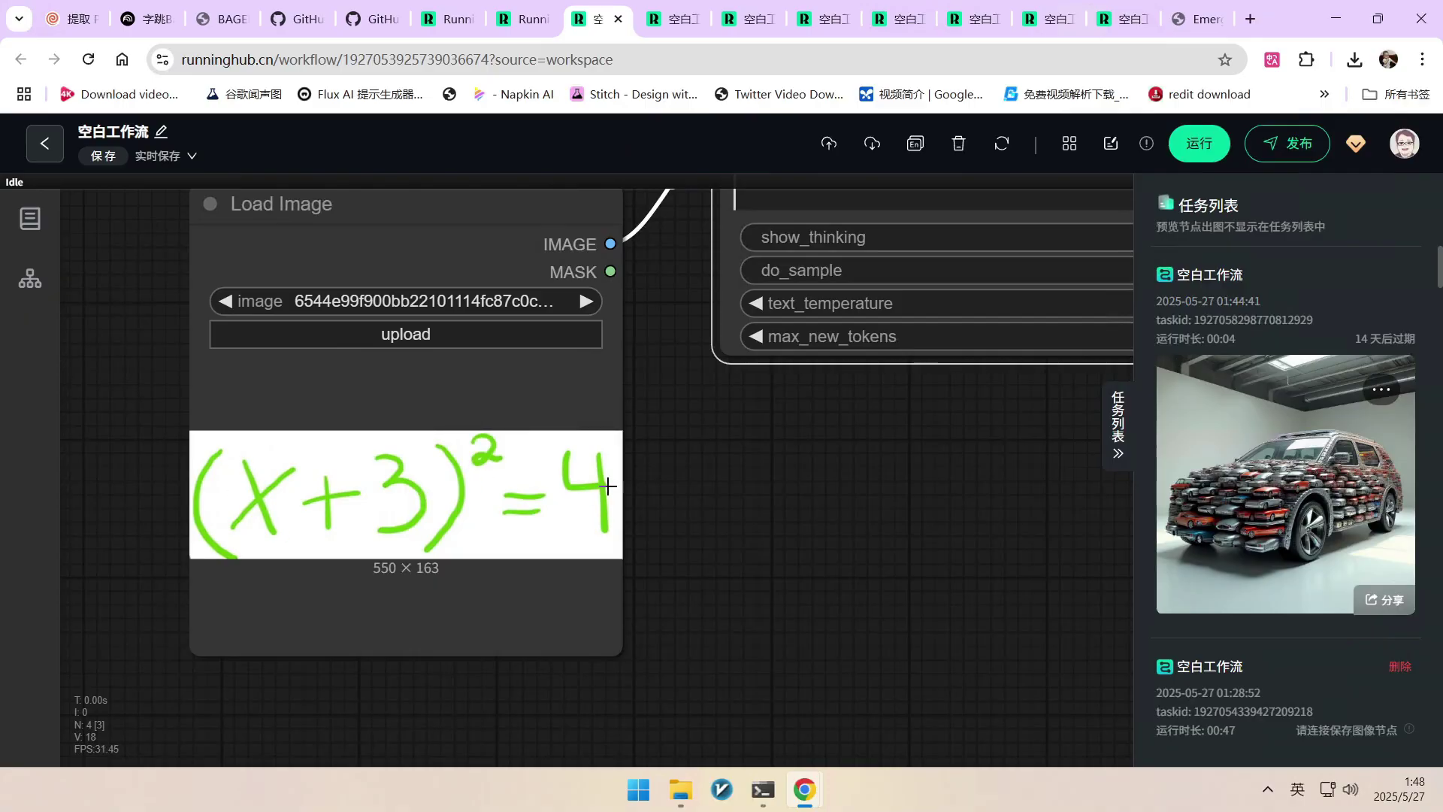
scroll(607, 486, down, 5)
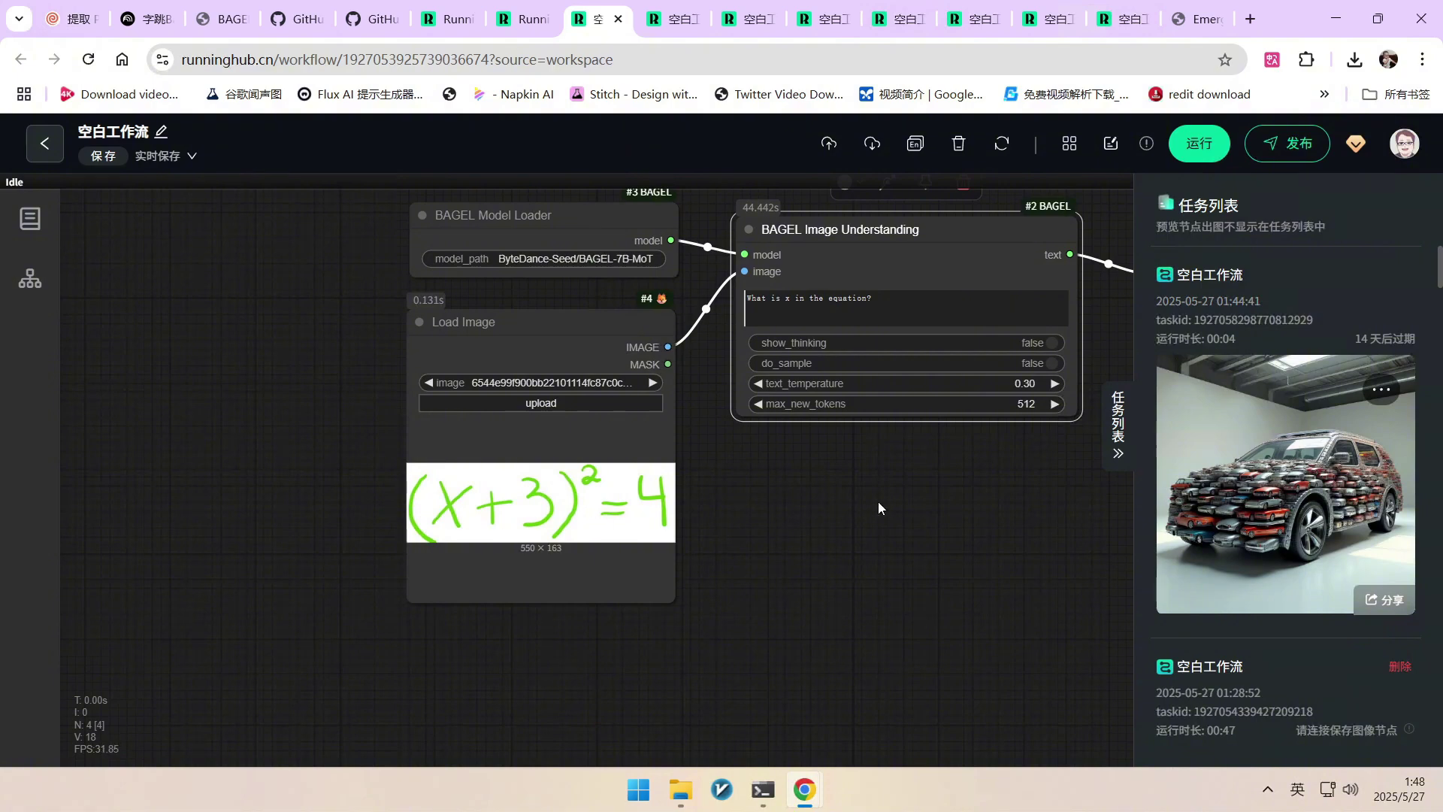
drag(878, 502, 600, 520)
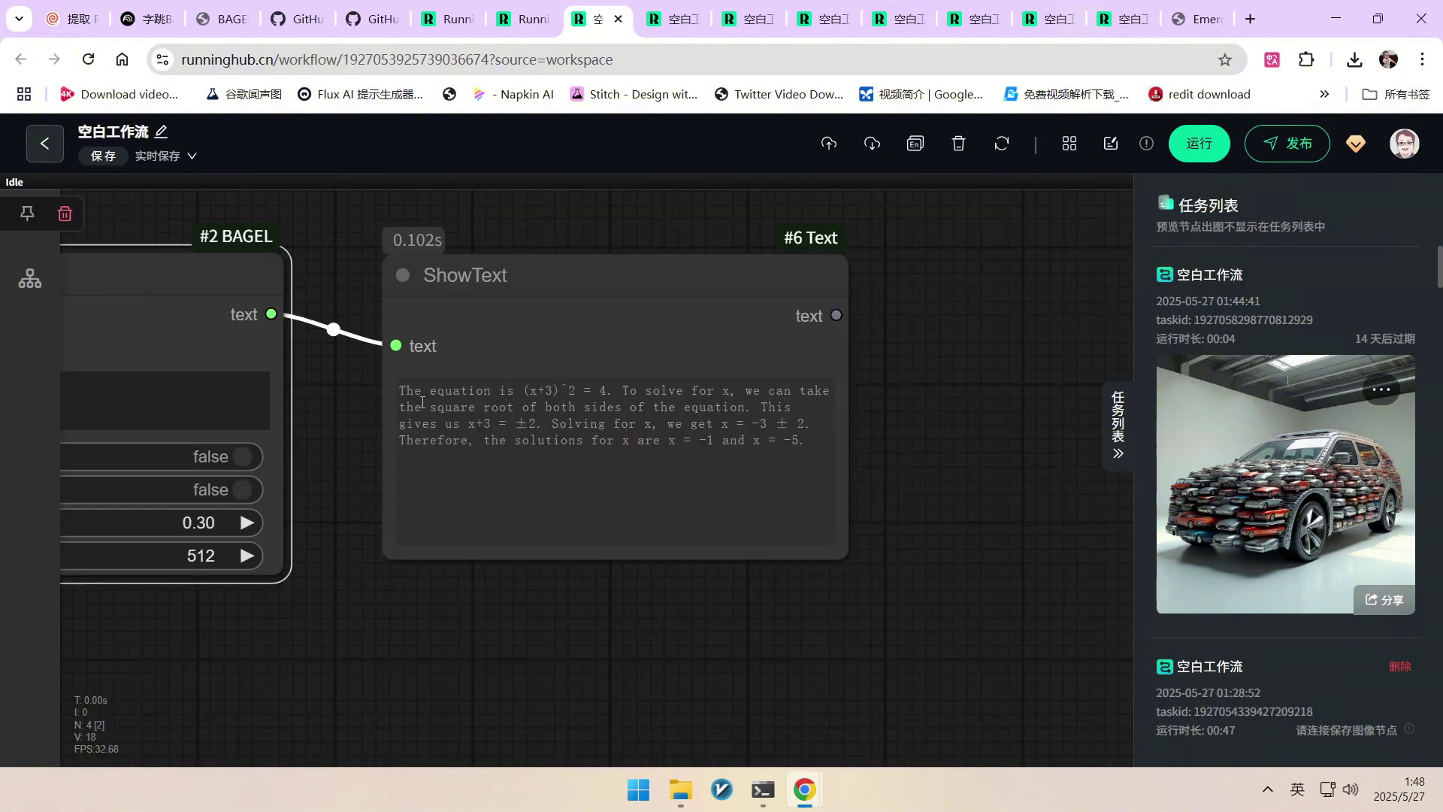
scroll(906, 451, up, 2)
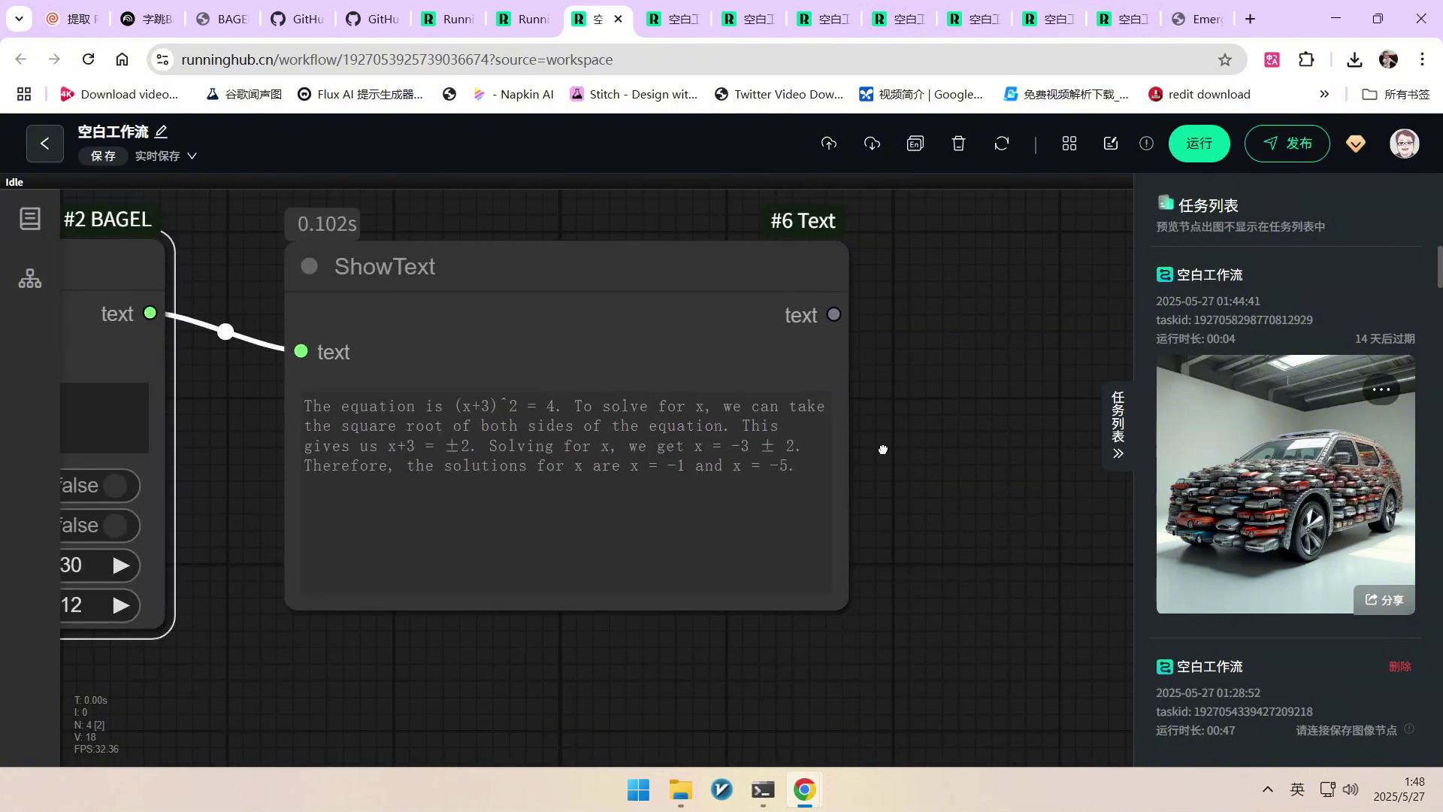
drag(309, 407, 399, 407)
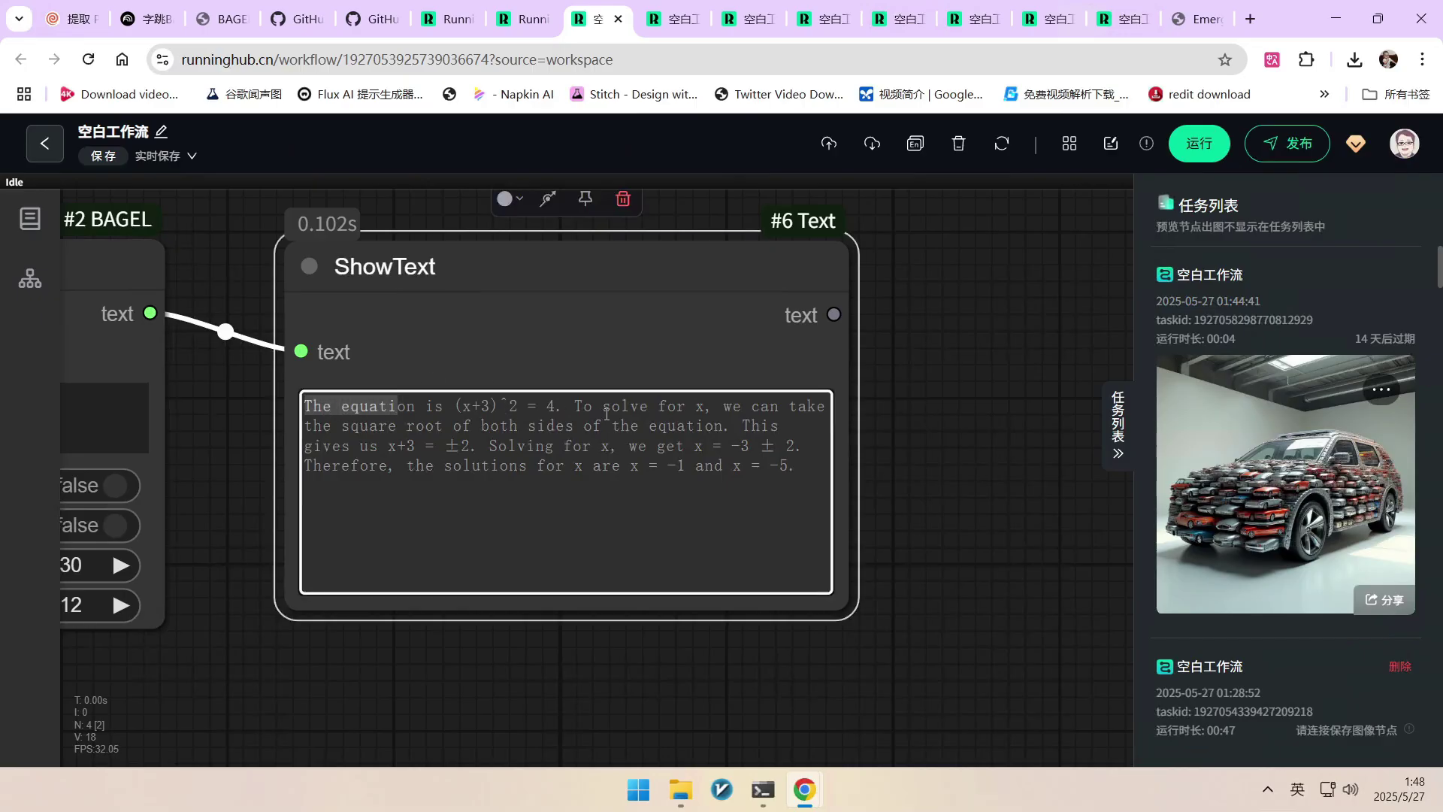
- Read the worked solution in the ShowText node and compare it with the question in the BAGEL Image Understanding node
drag(596, 413, 710, 414)
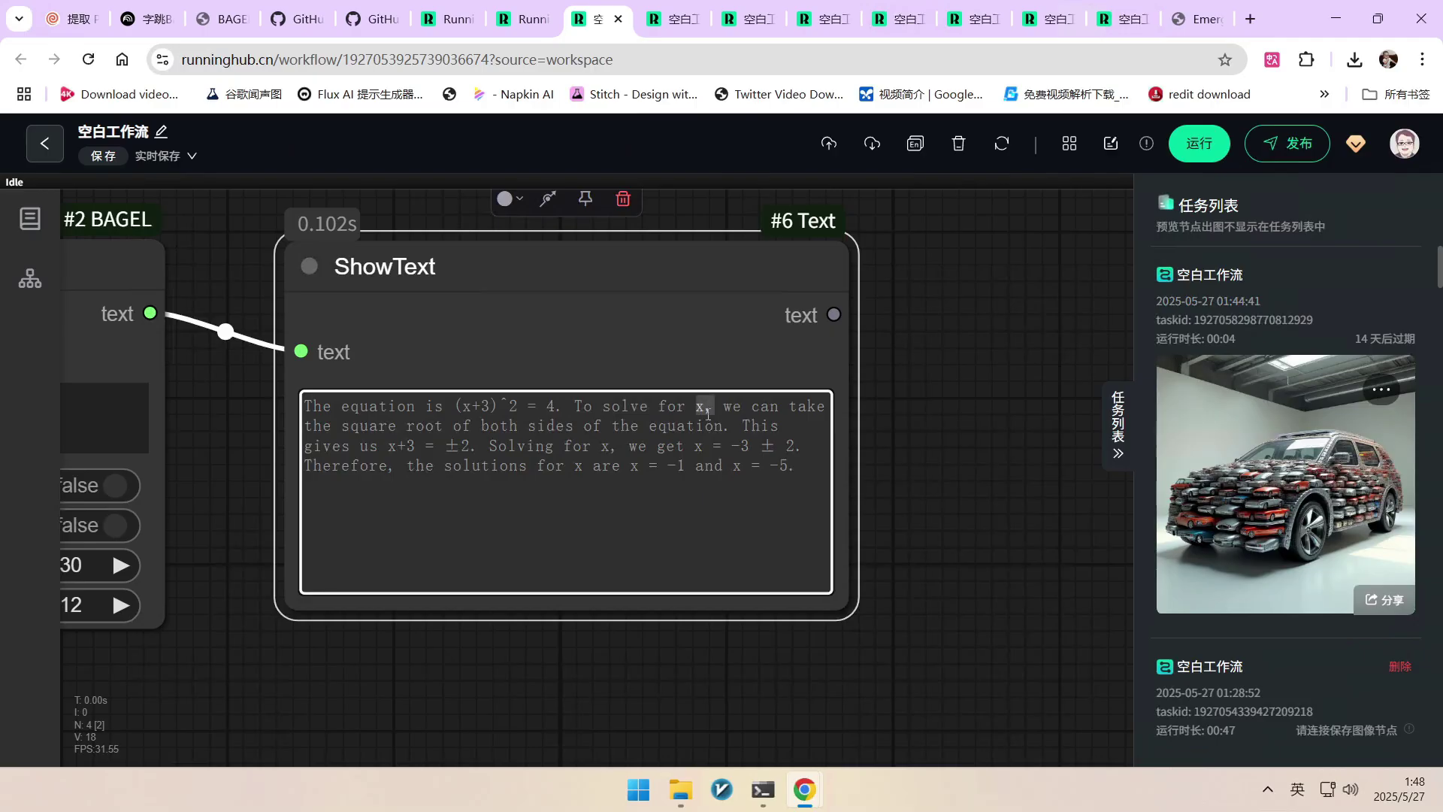
click(763, 413)
scroll(902, 443, down, 5)
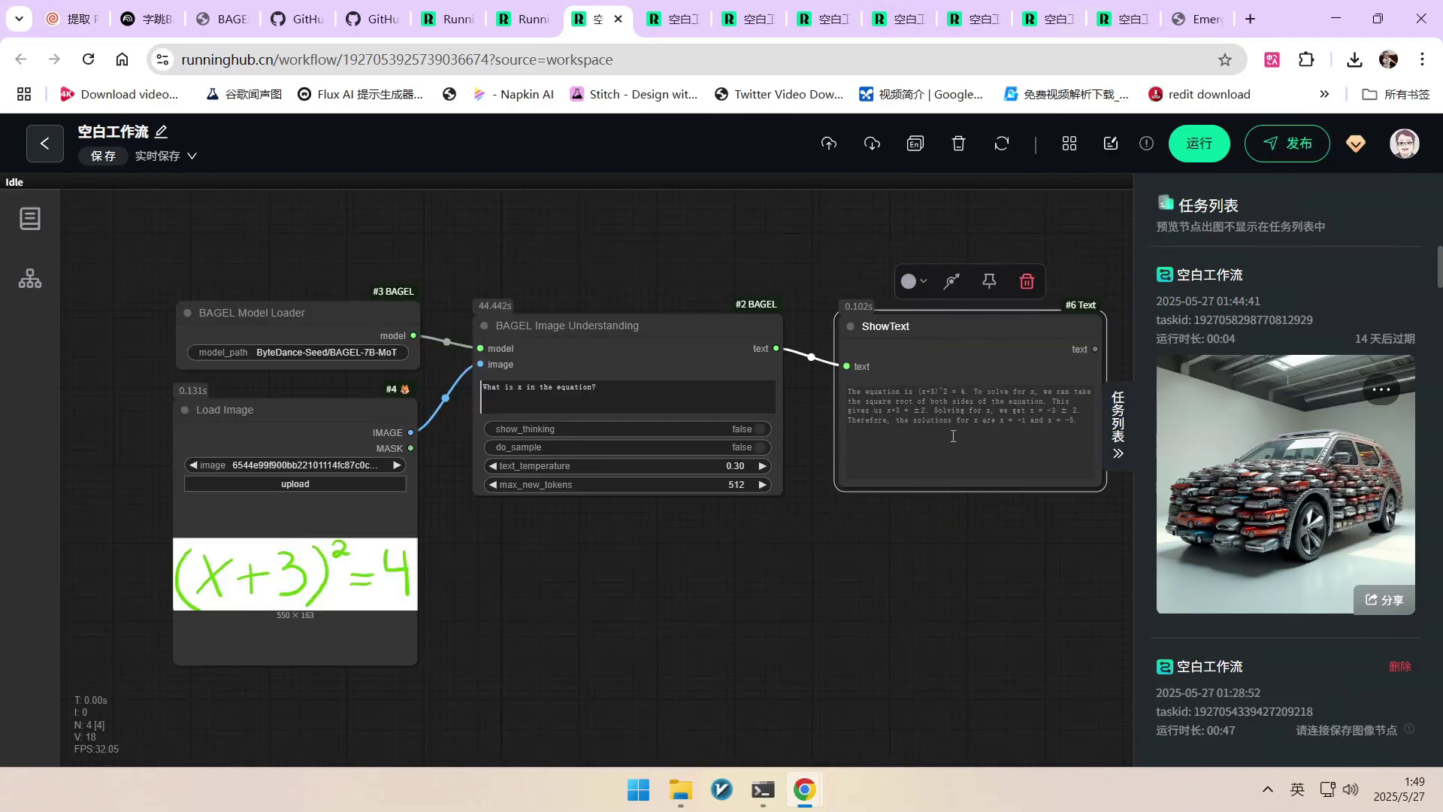
scroll(1016, 555, up, 3)
drag(1016, 554, 811, 573)
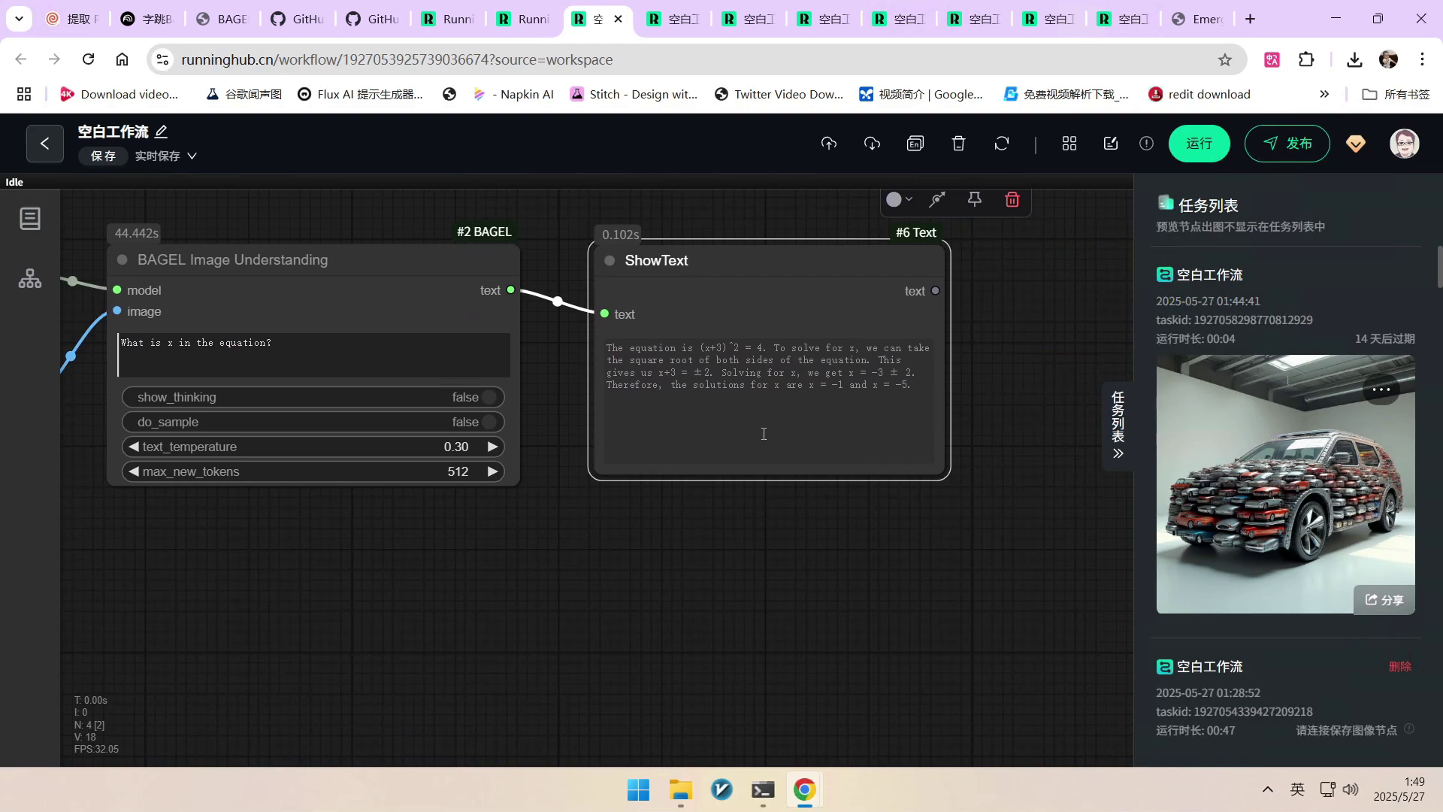
scroll(763, 434, down, 3)
drag(594, 530, 713, 550)
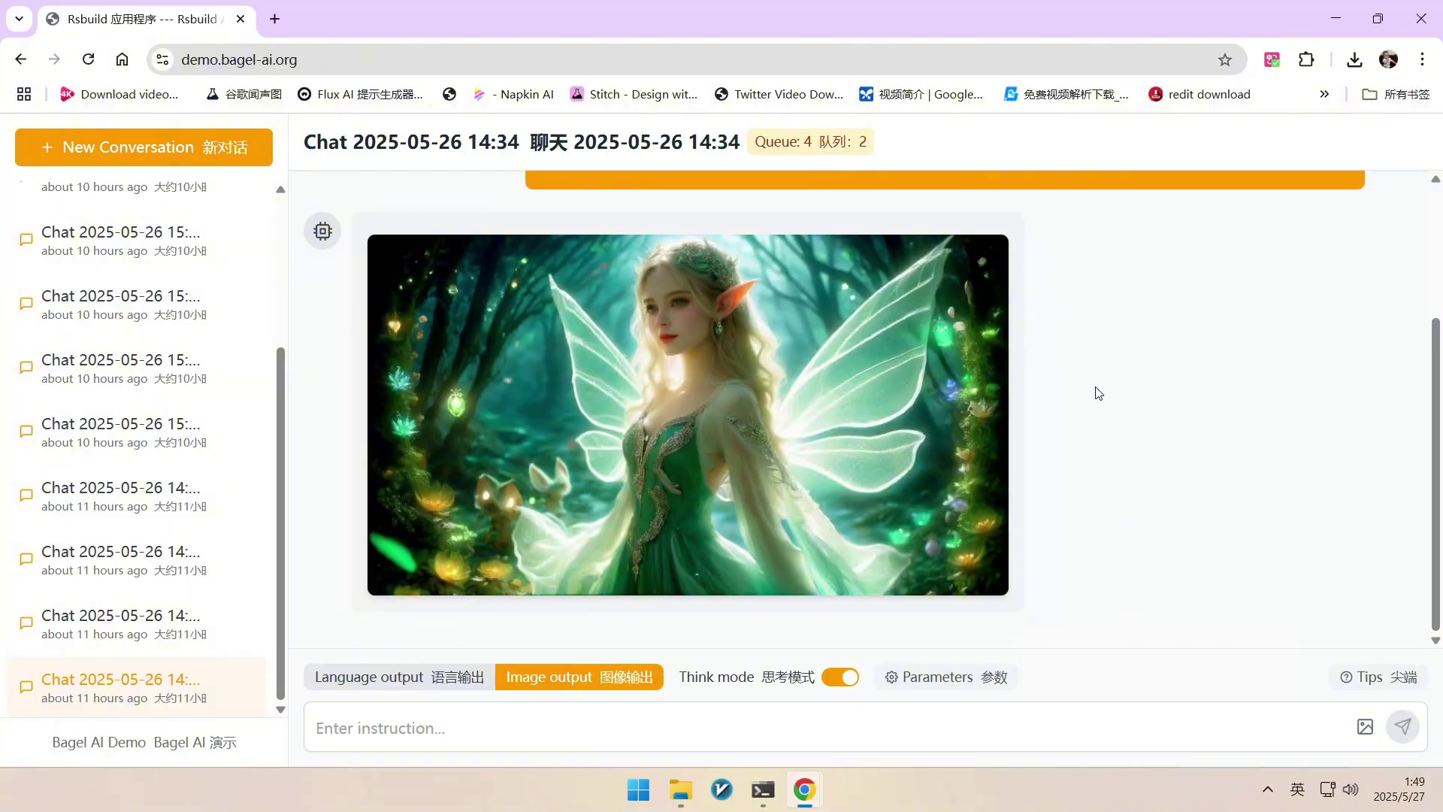
- On the BAGEL demo site demo.bagel-ai.org, compare the fairy cosplayer prompt with its generated image in the 14:34 conversation
drag(182, 59, 313, 61)
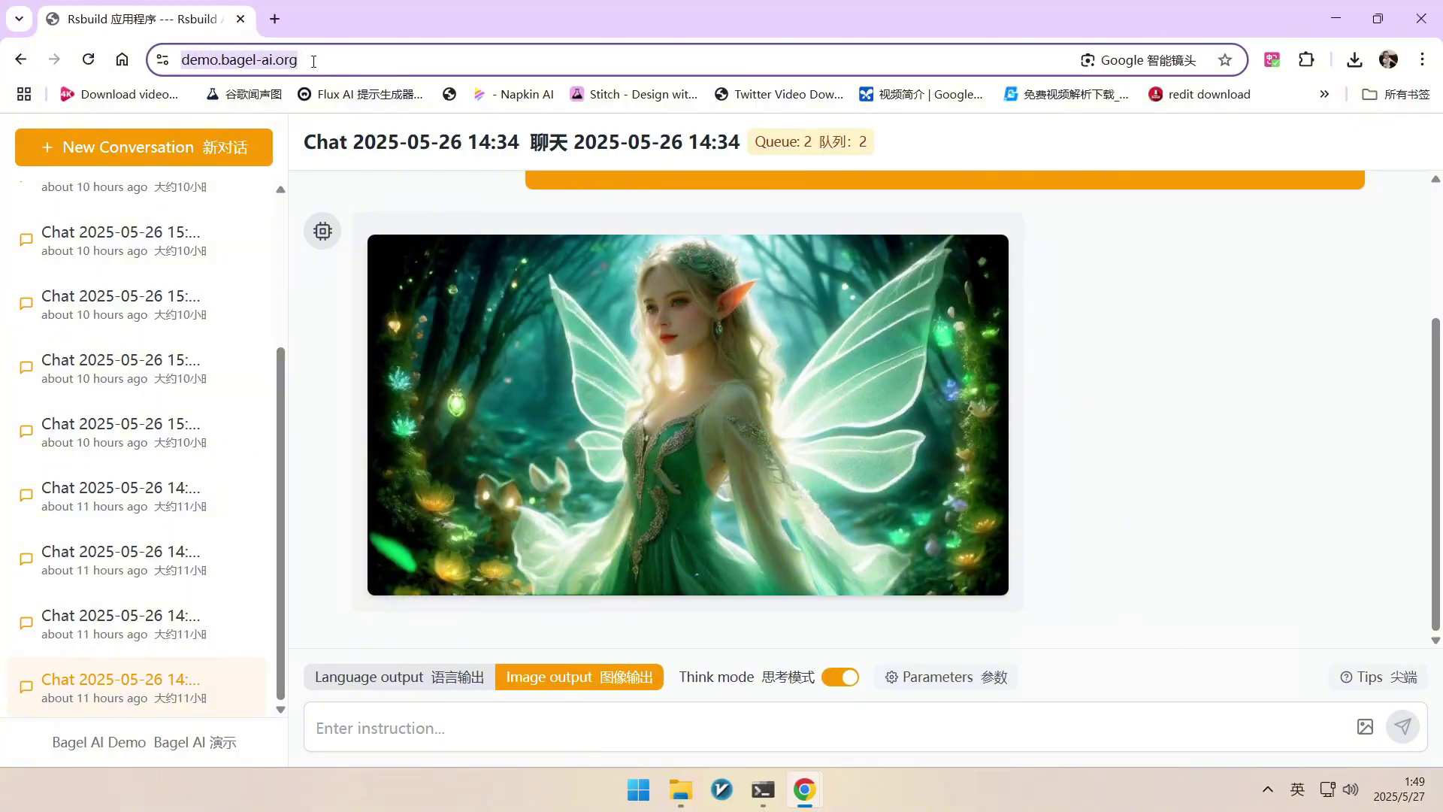
click(370, 61)
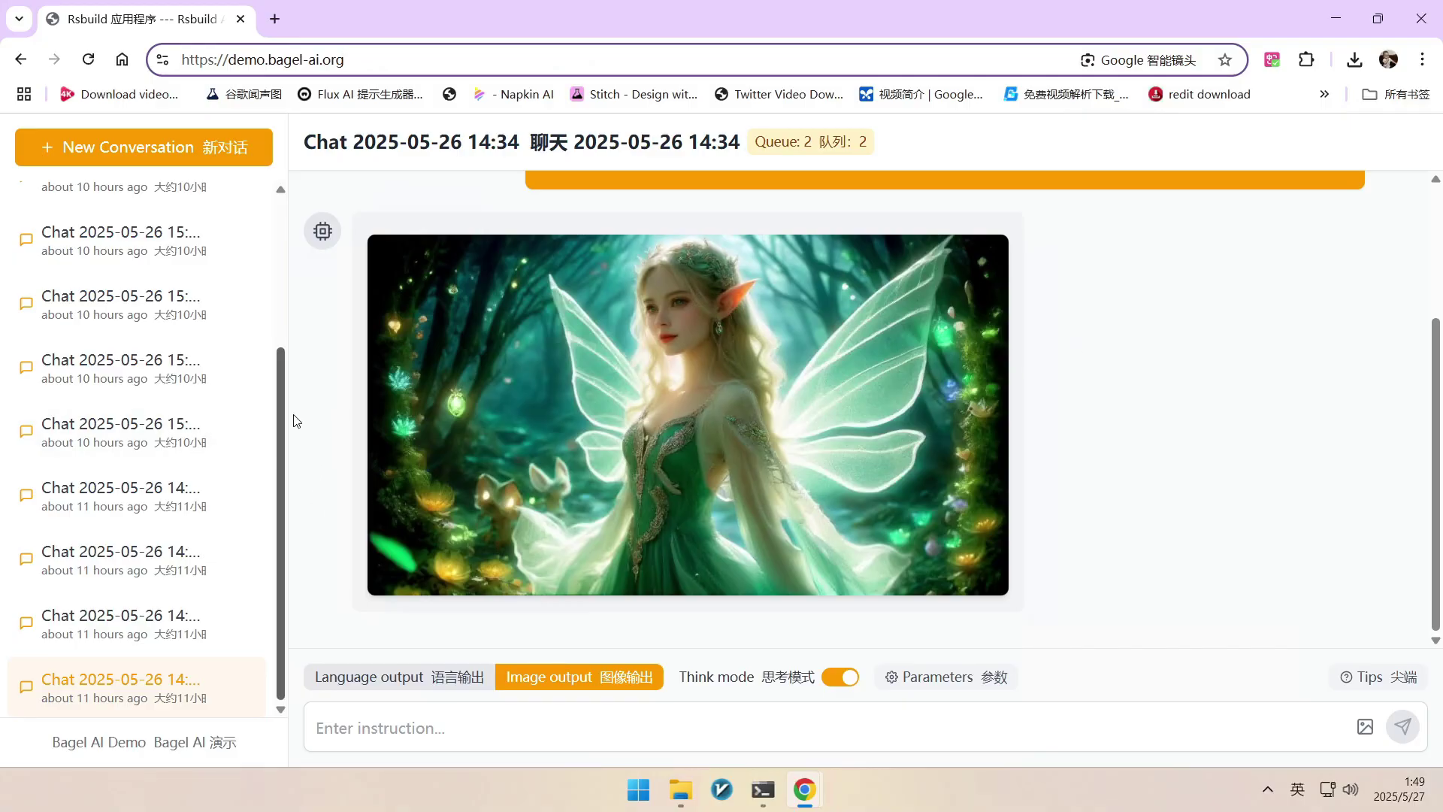
scroll(900, 400, up, 3)
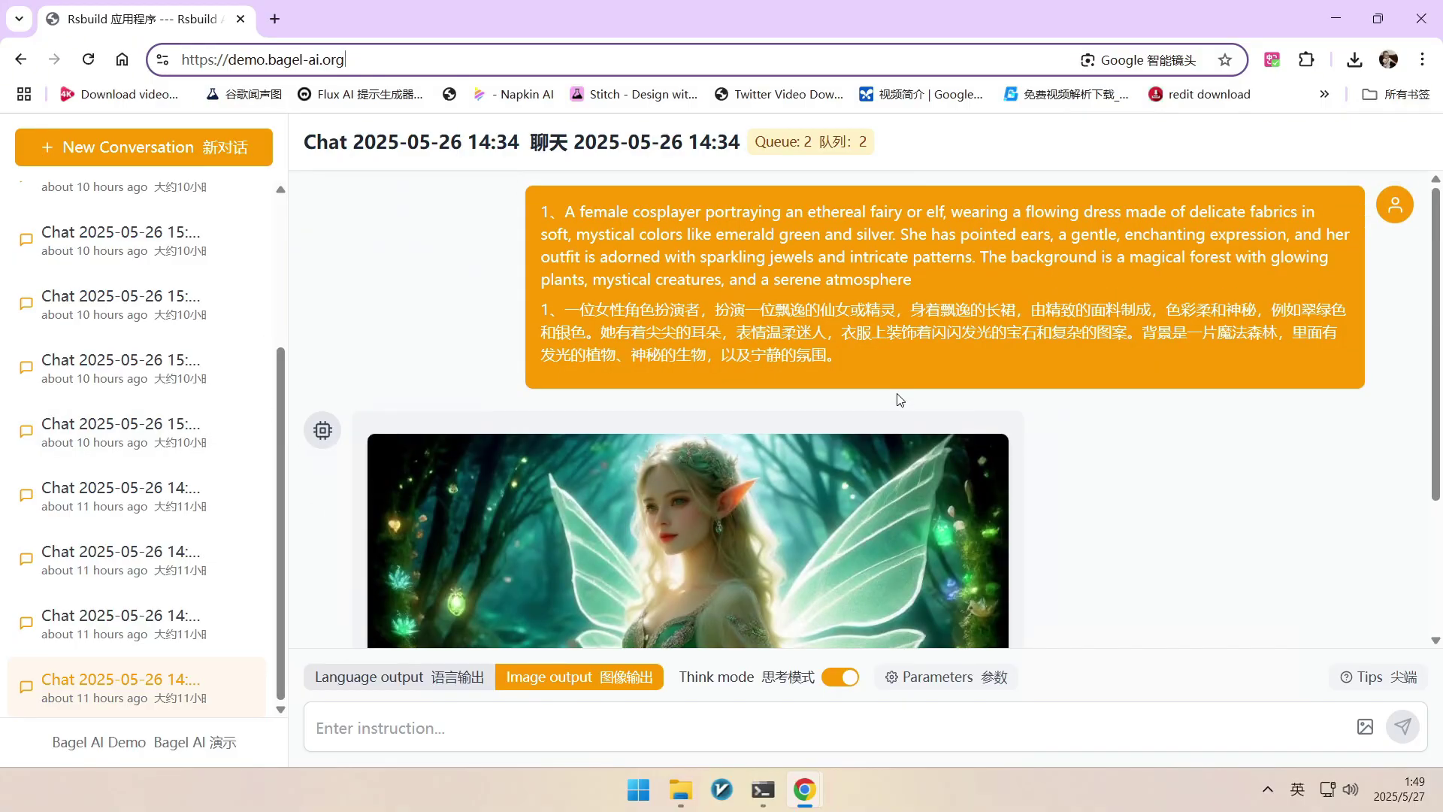
scroll(740, 305, down, 3)
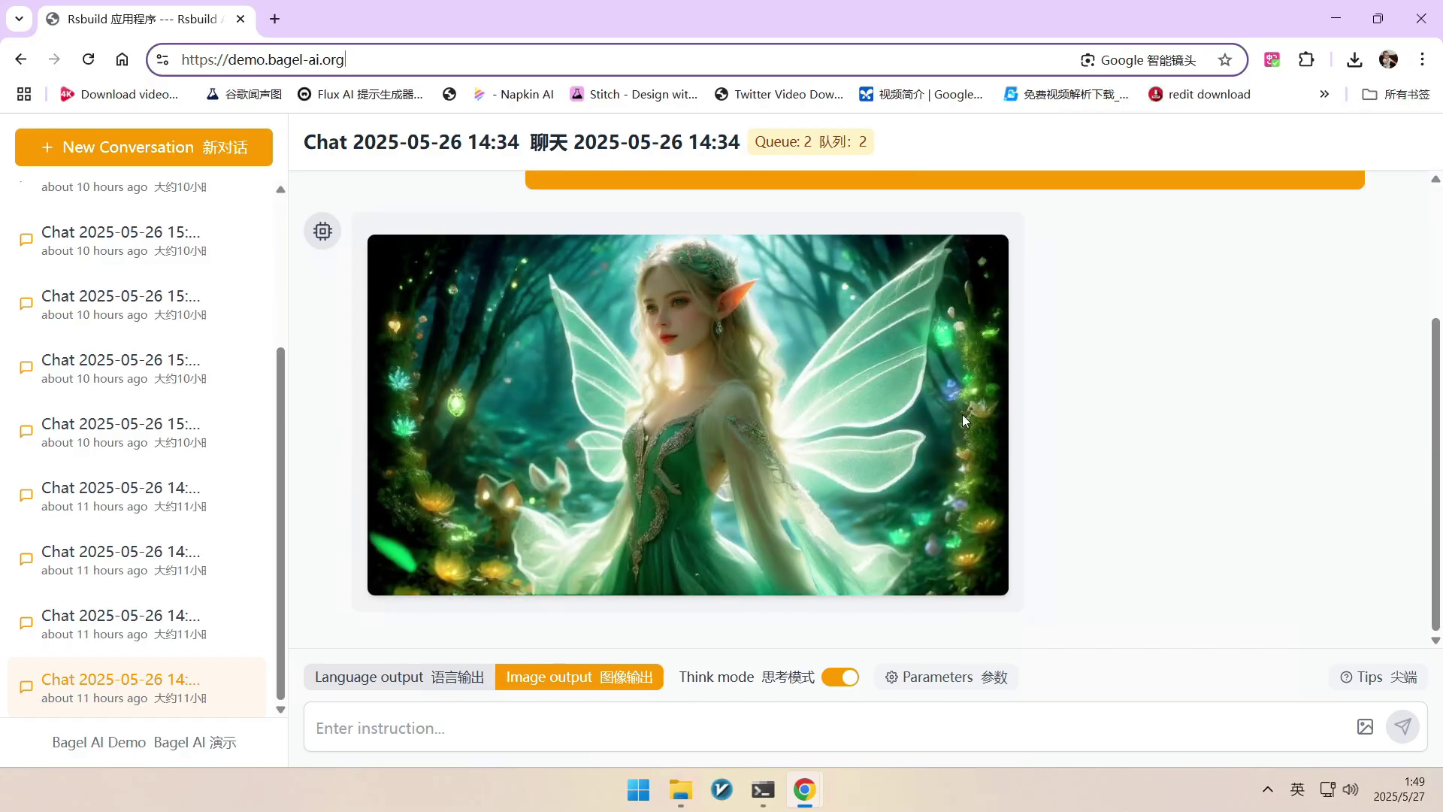
scroll(1102, 443, up, 3)
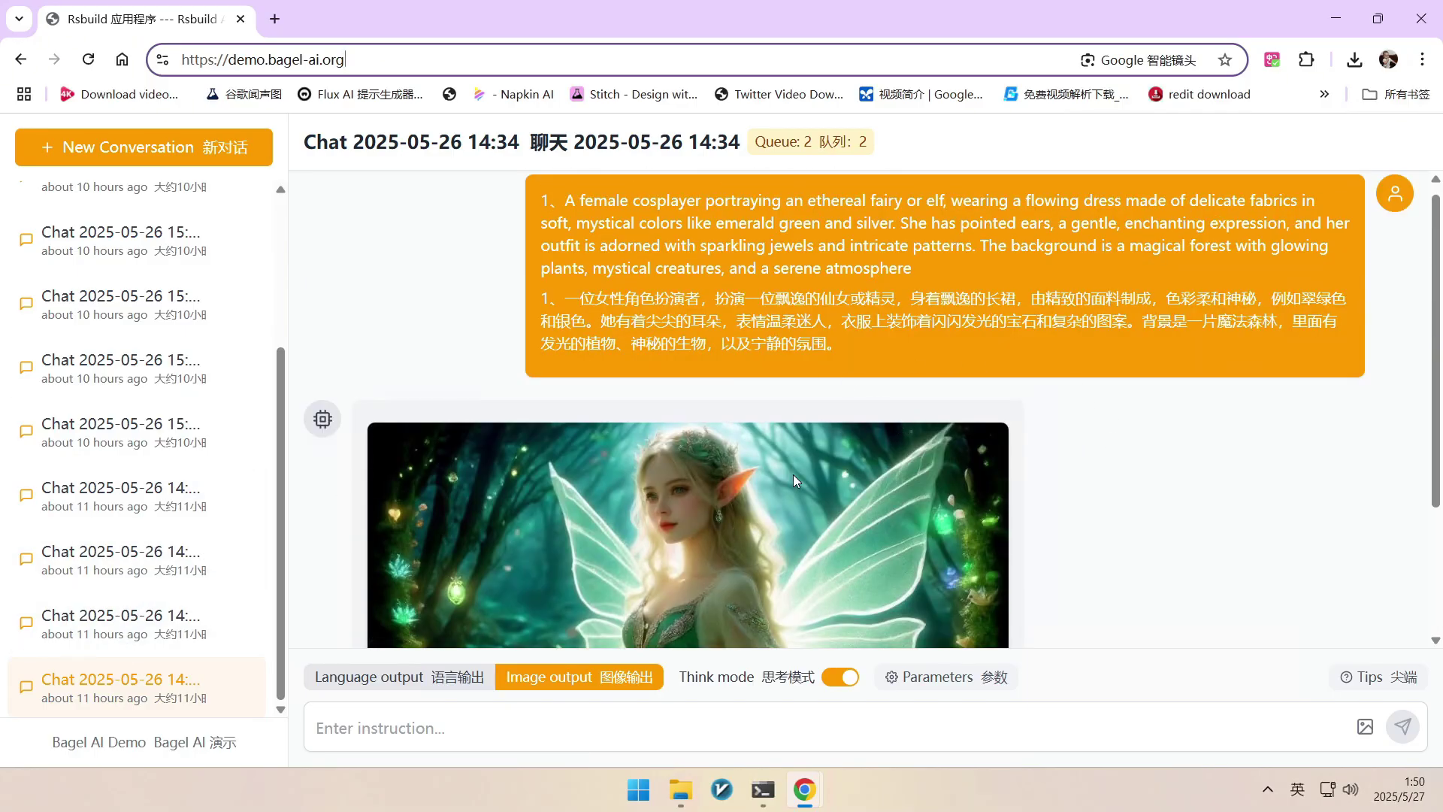
scroll(979, 428, up, 1)
triple_click(683, 333)
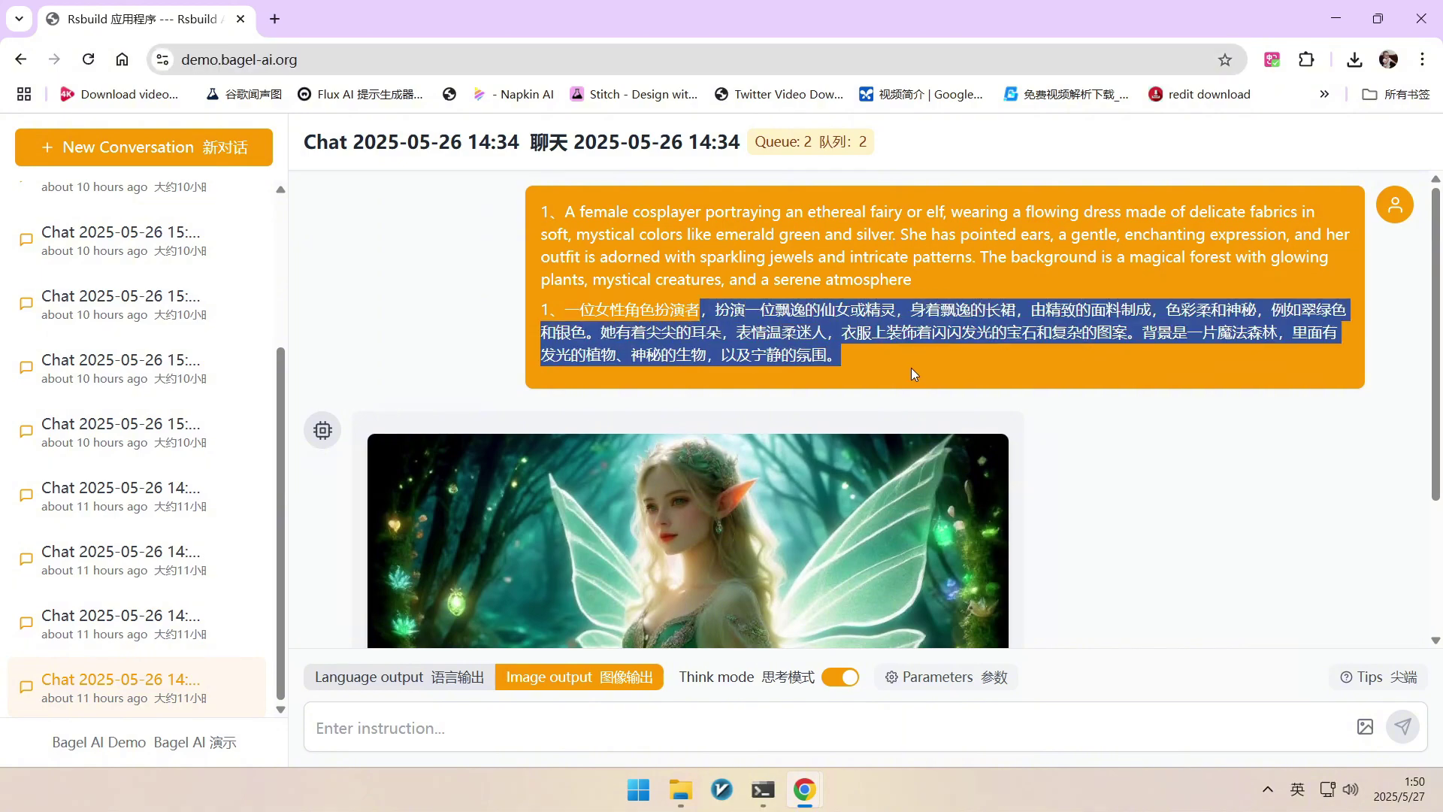
scroll(1063, 412, down, 3)
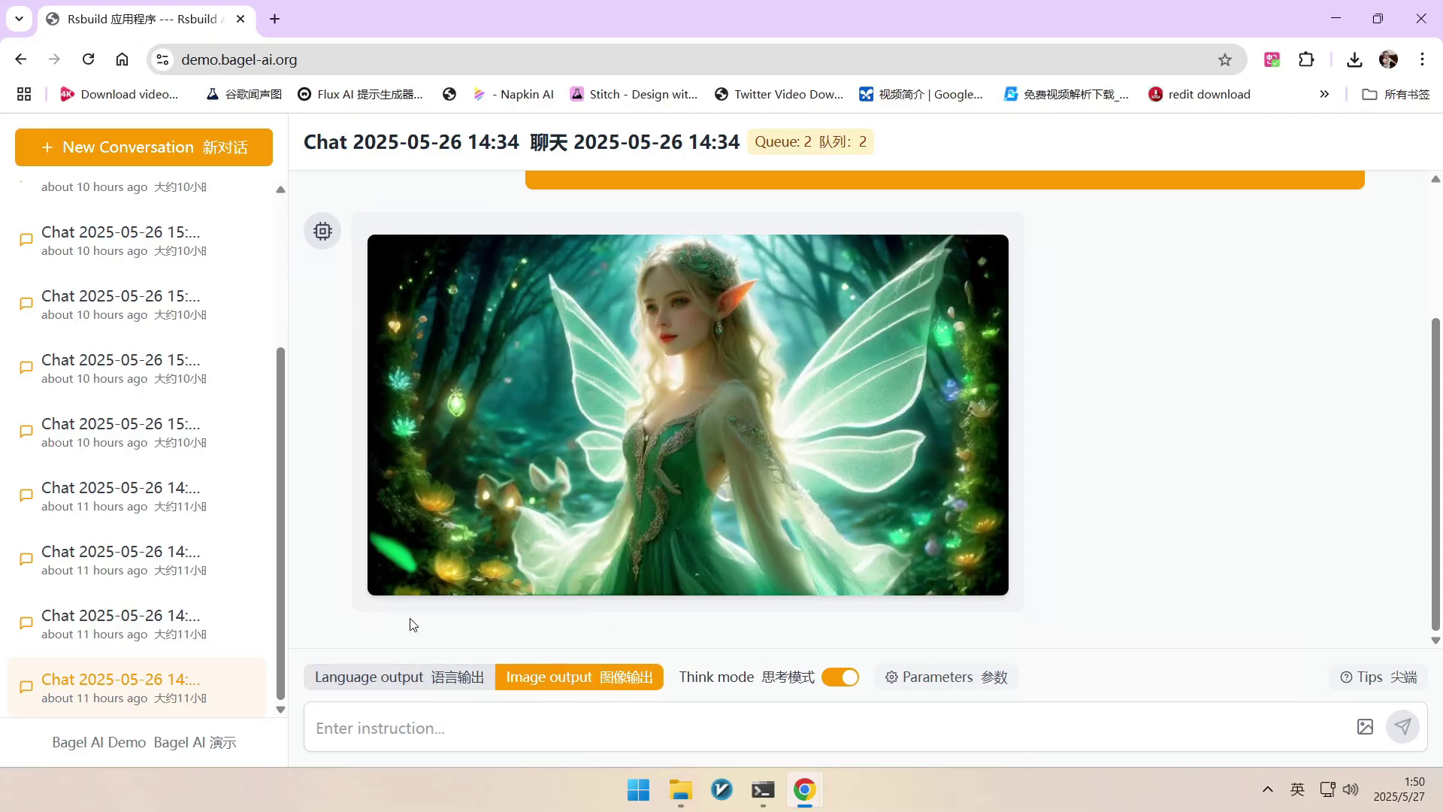
- Check the available generation parameters, such as output ratio and CFG scale, and review the fairy image against its prompt again
click(946, 681)
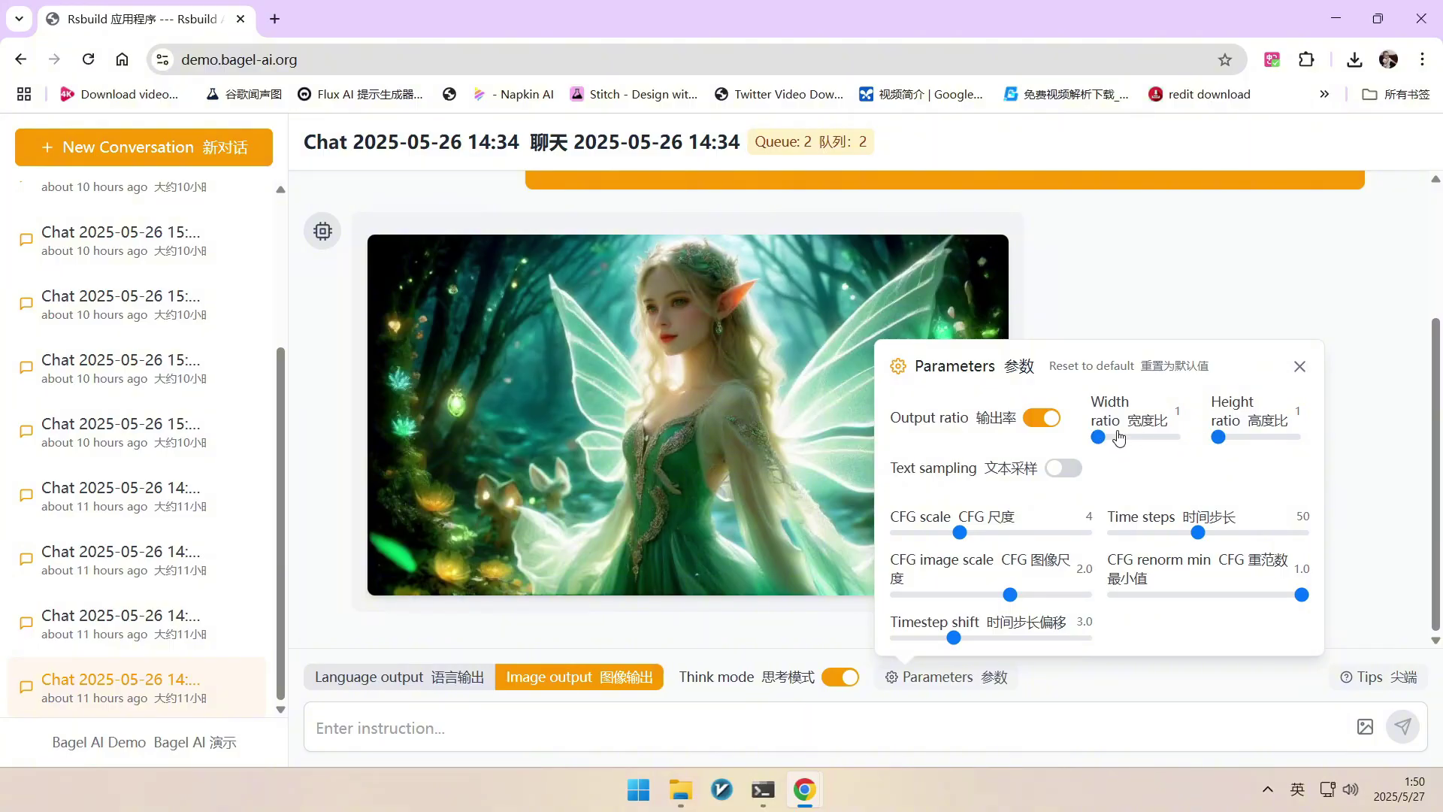
click(1079, 348)
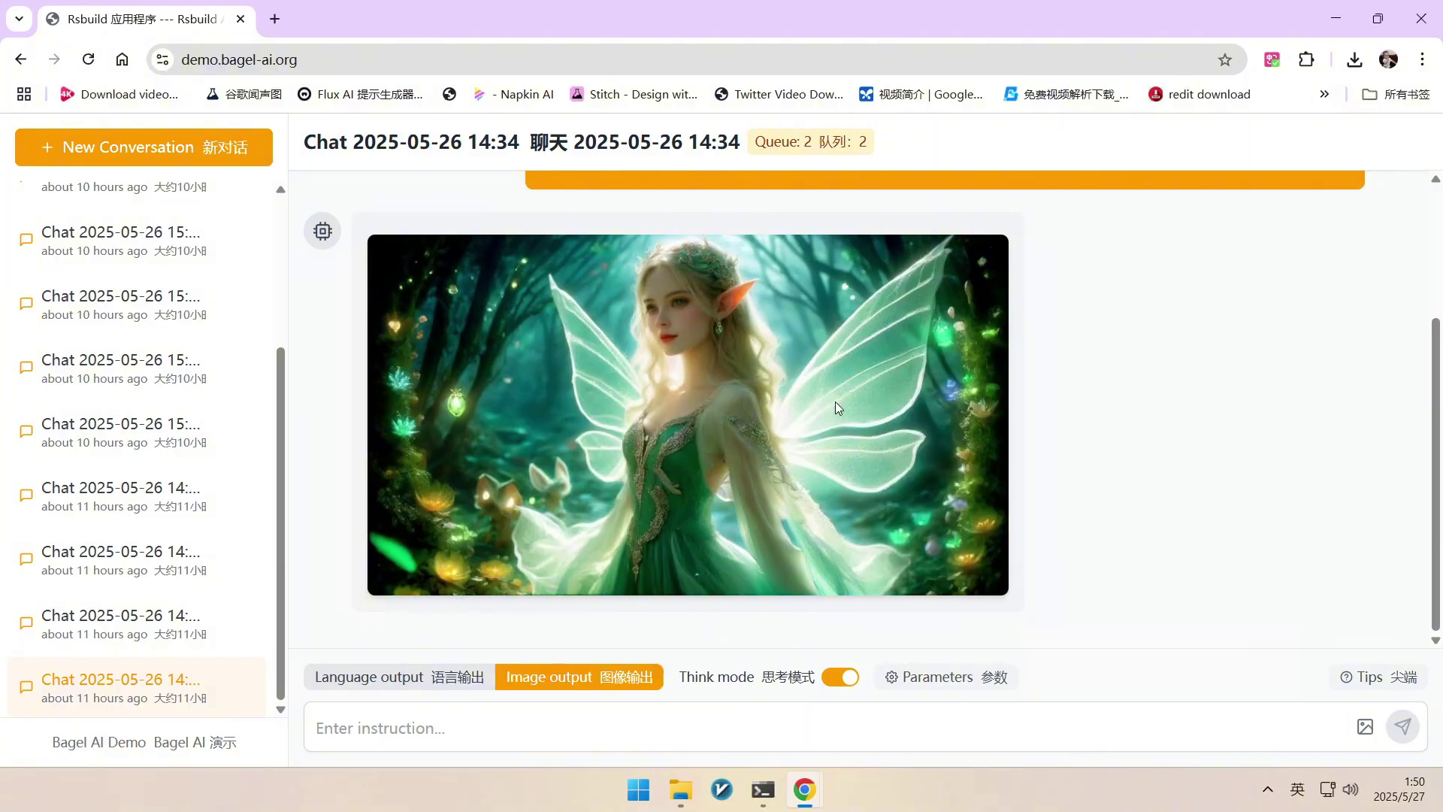
scroll(842, 398, up, 2)
scroll(857, 395, down, 2)
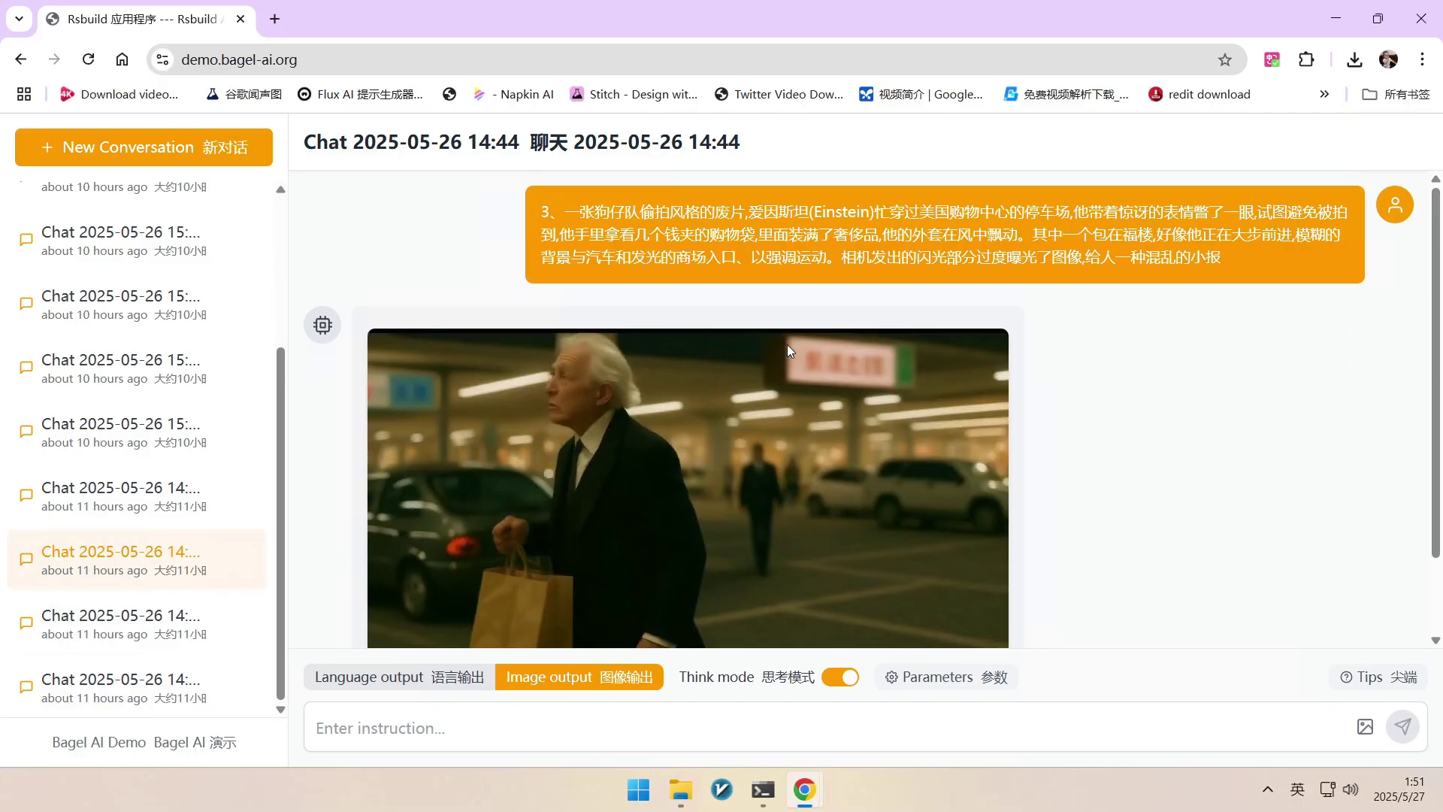
- Compare the paparazzi-style Einstein parking-lot prompt with its generated image in the 14:44 conversation
scroll(1082, 418, down, 1)
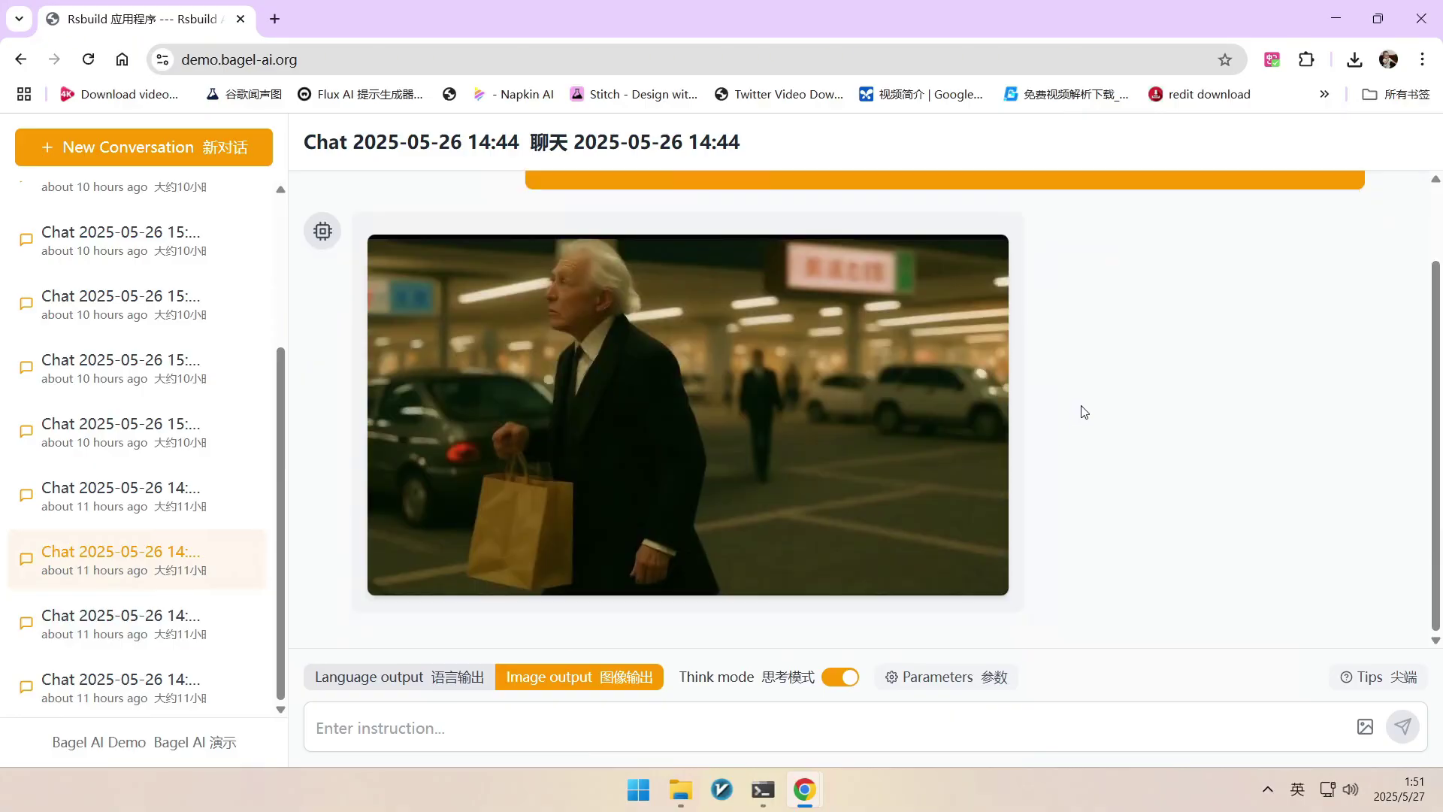
scroll(1084, 409, up, 1)
drag(775, 218, 936, 217)
click(936, 217)
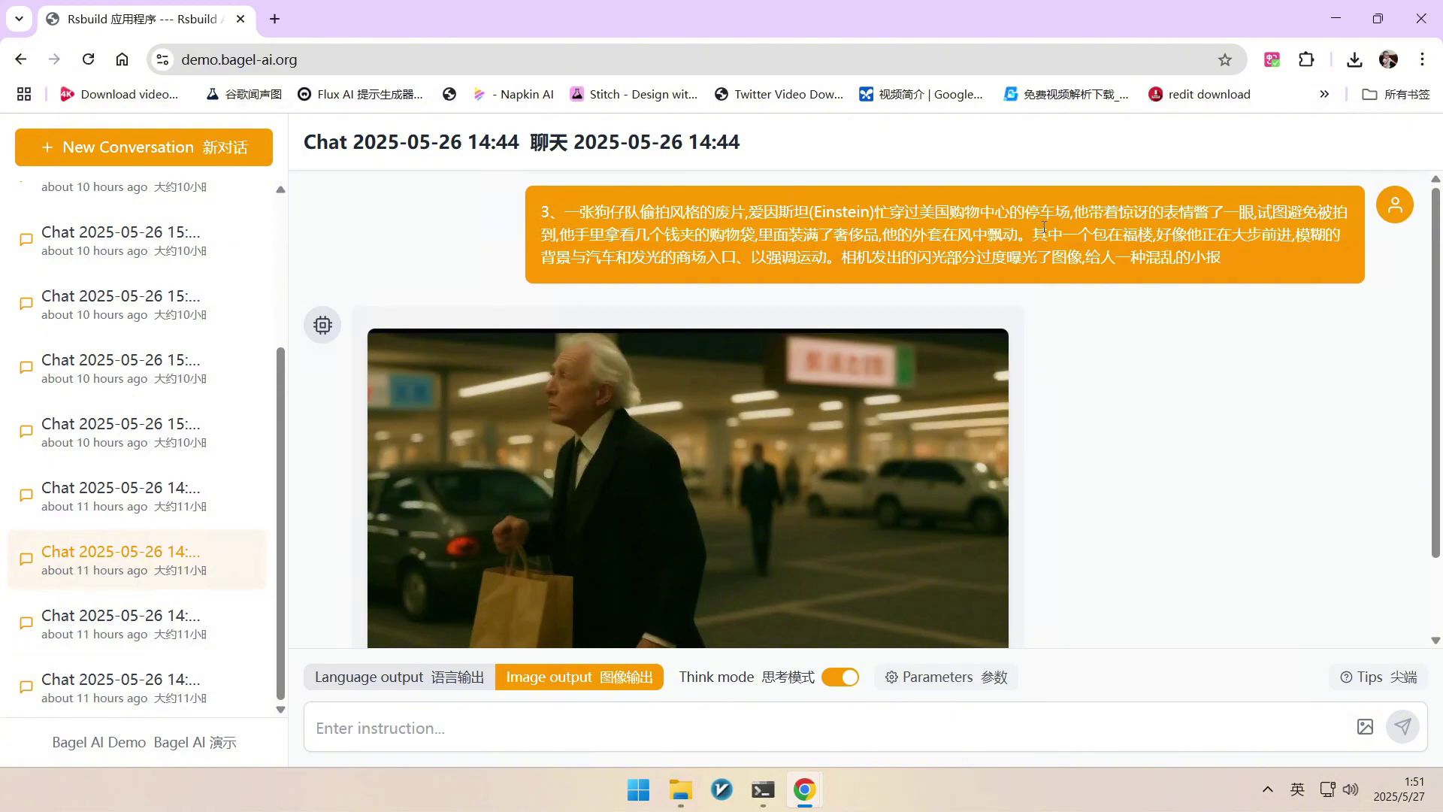
scroll(622, 470, down, 2)
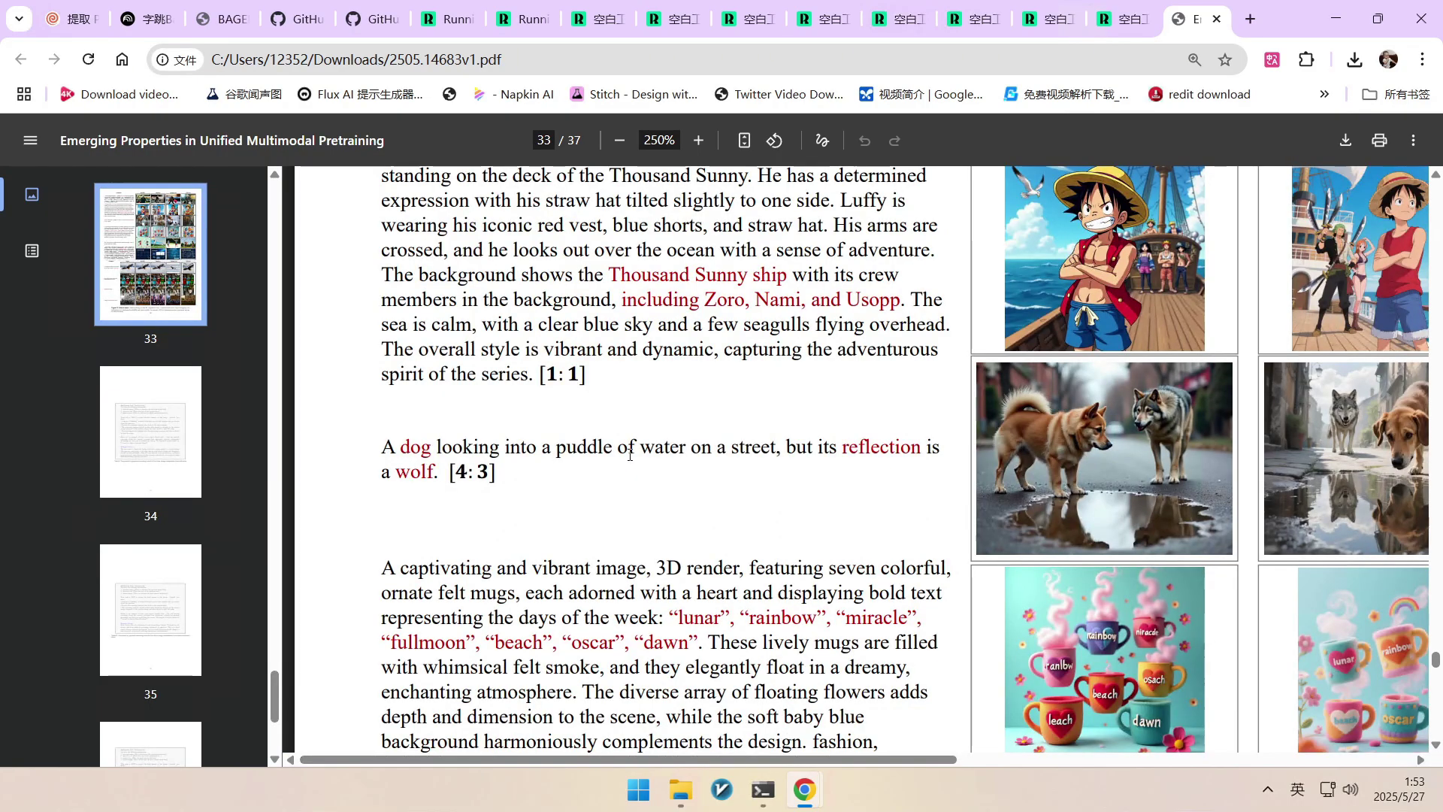
- In the BAGEL paper PDF, examine page 33's dog-with-wolf-reflection prompt and compare the results across all the image columns
drag(786, 447, 849, 448)
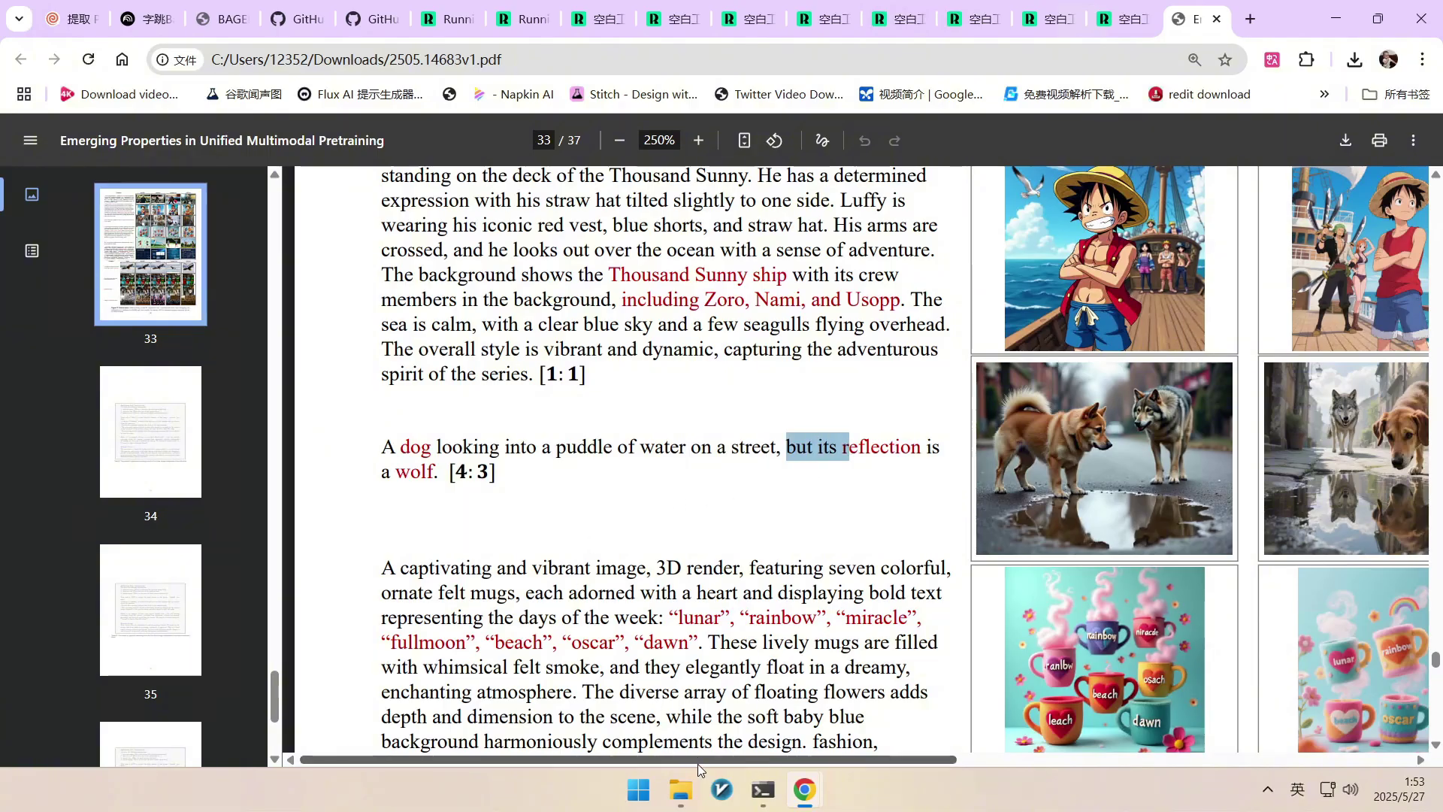
drag(703, 759, 1025, 759)
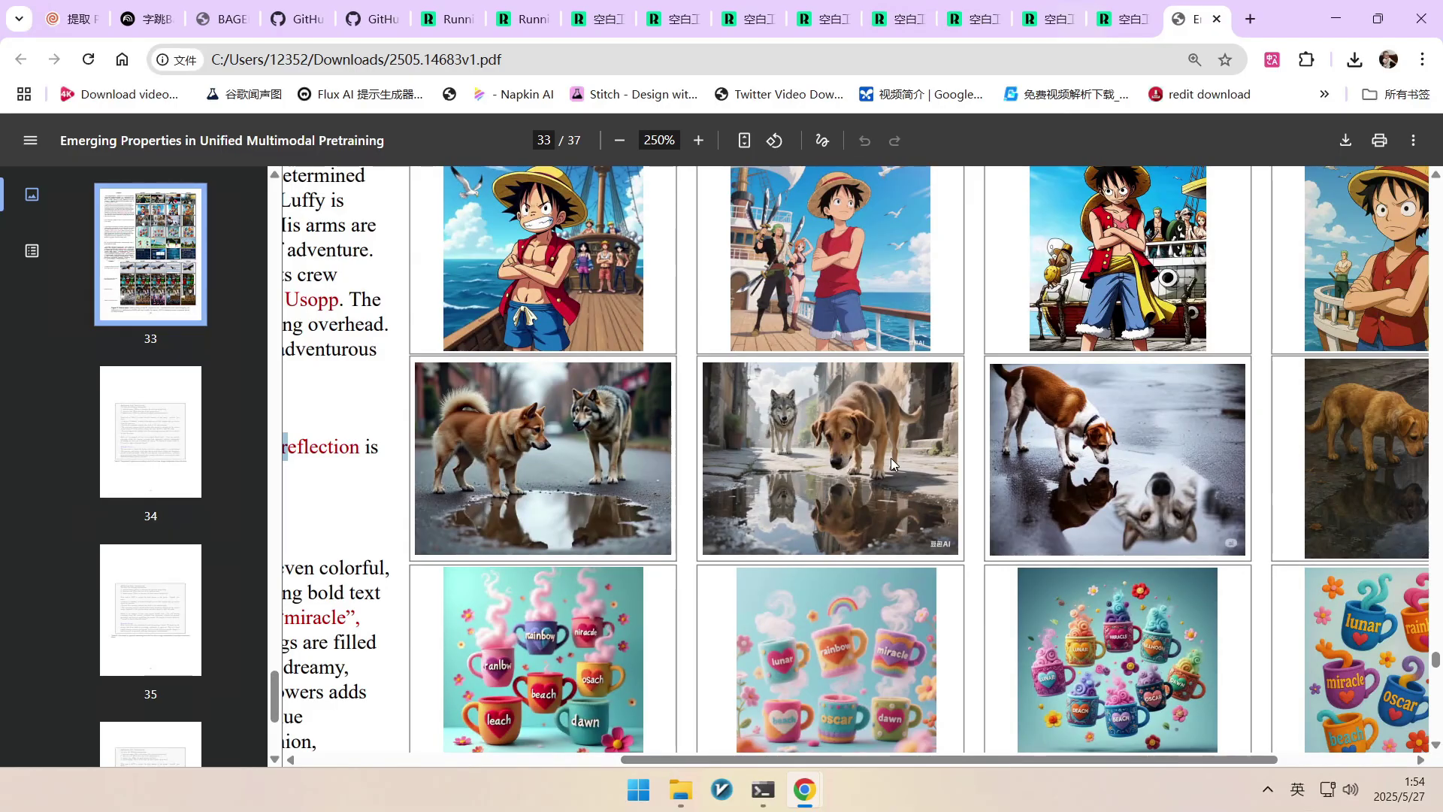
scroll(1022, 487, up, 4)
scroll(1087, 519, down, 3)
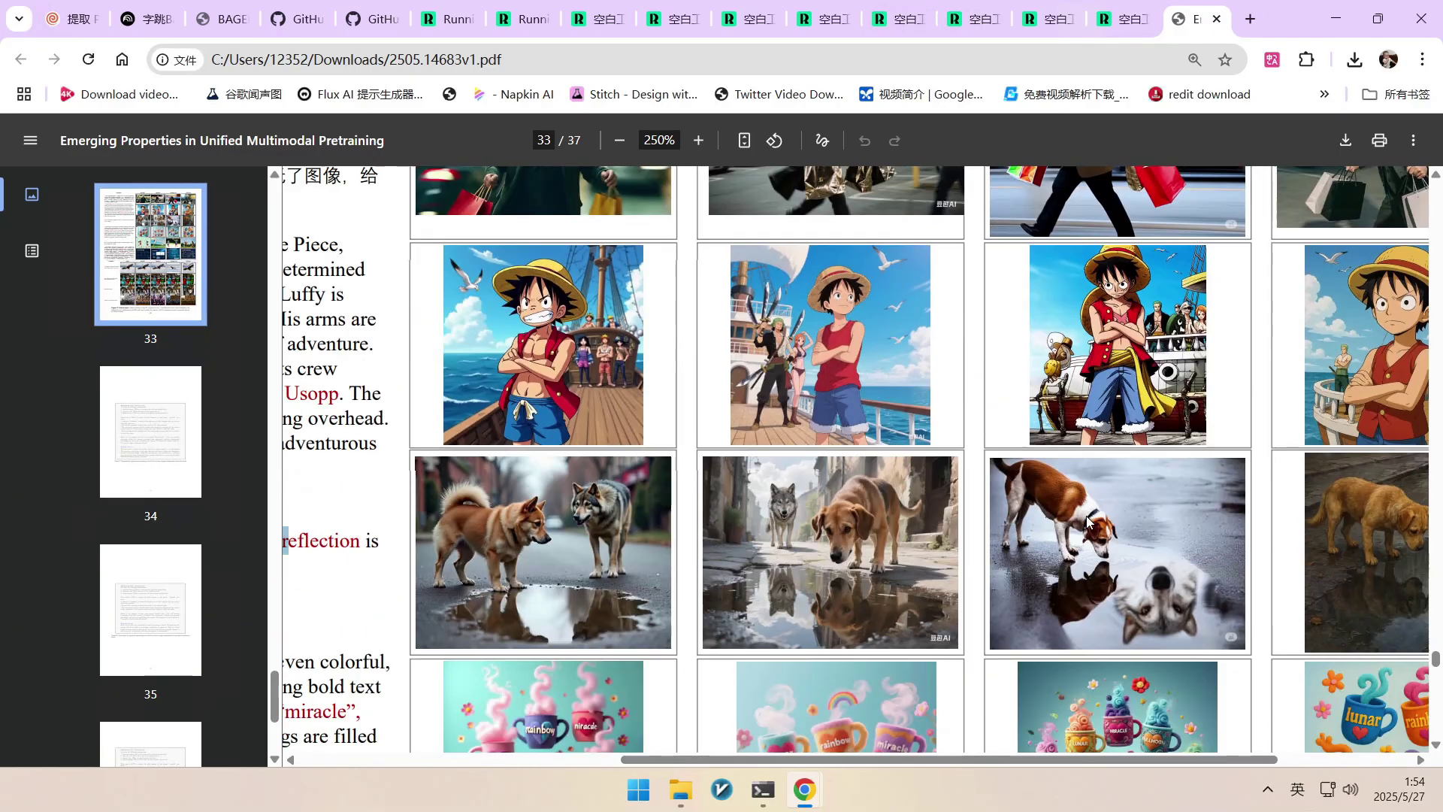
drag(1163, 761, 1328, 765)
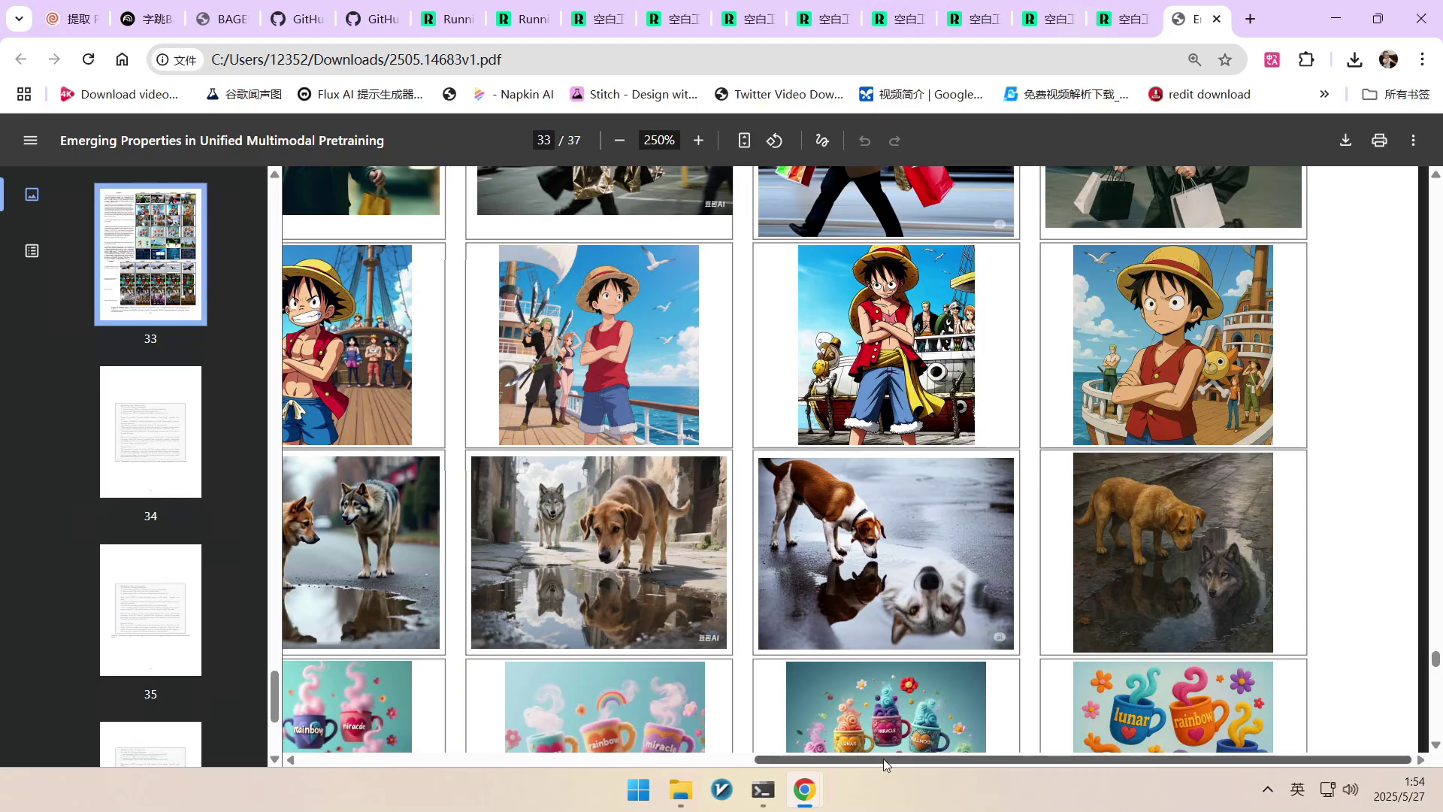
drag(884, 764, 734, 765)
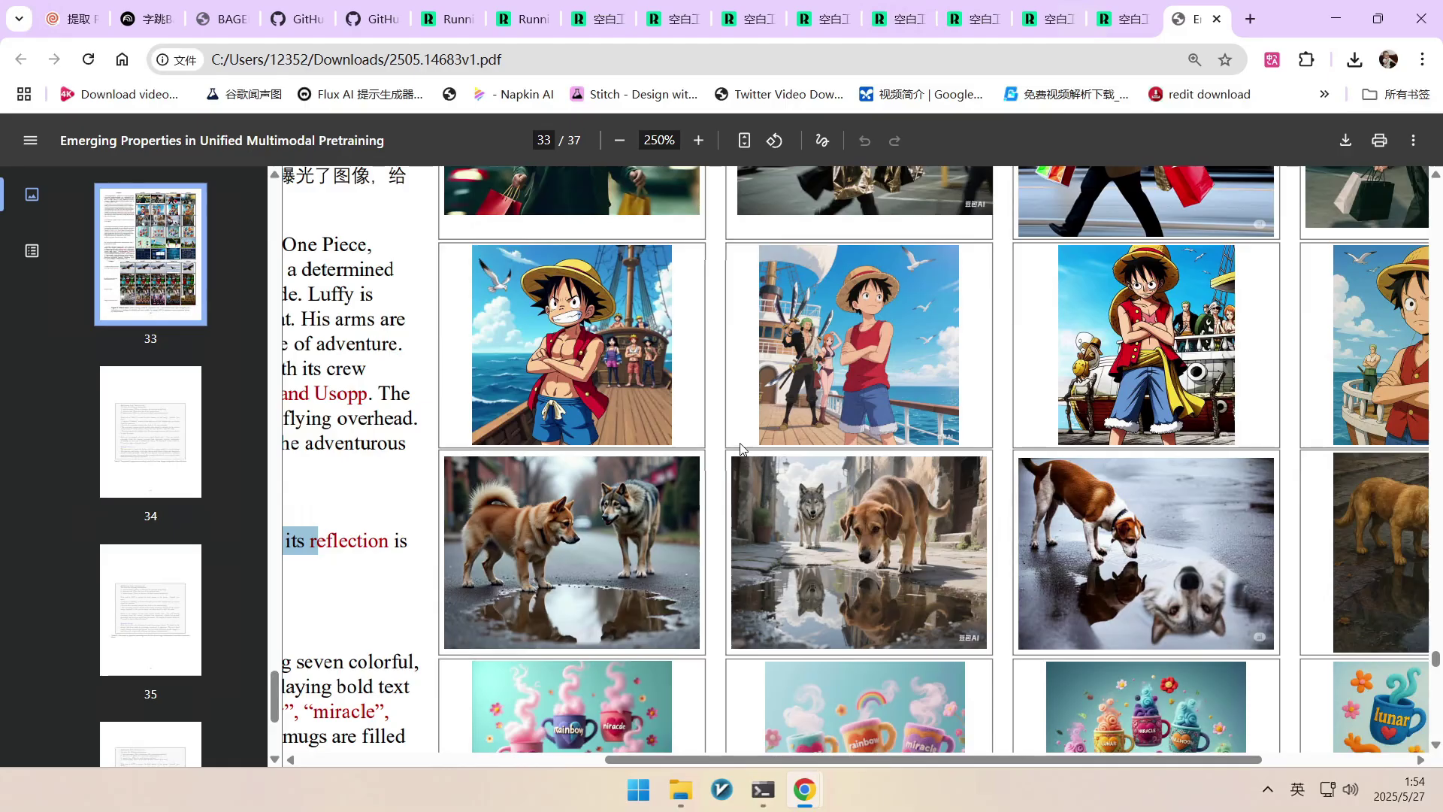
- Return to the BAGEL demo site and compare the fairy photo with its Ghibli-style result in the 15:29 conversation
key(alt+Tab)
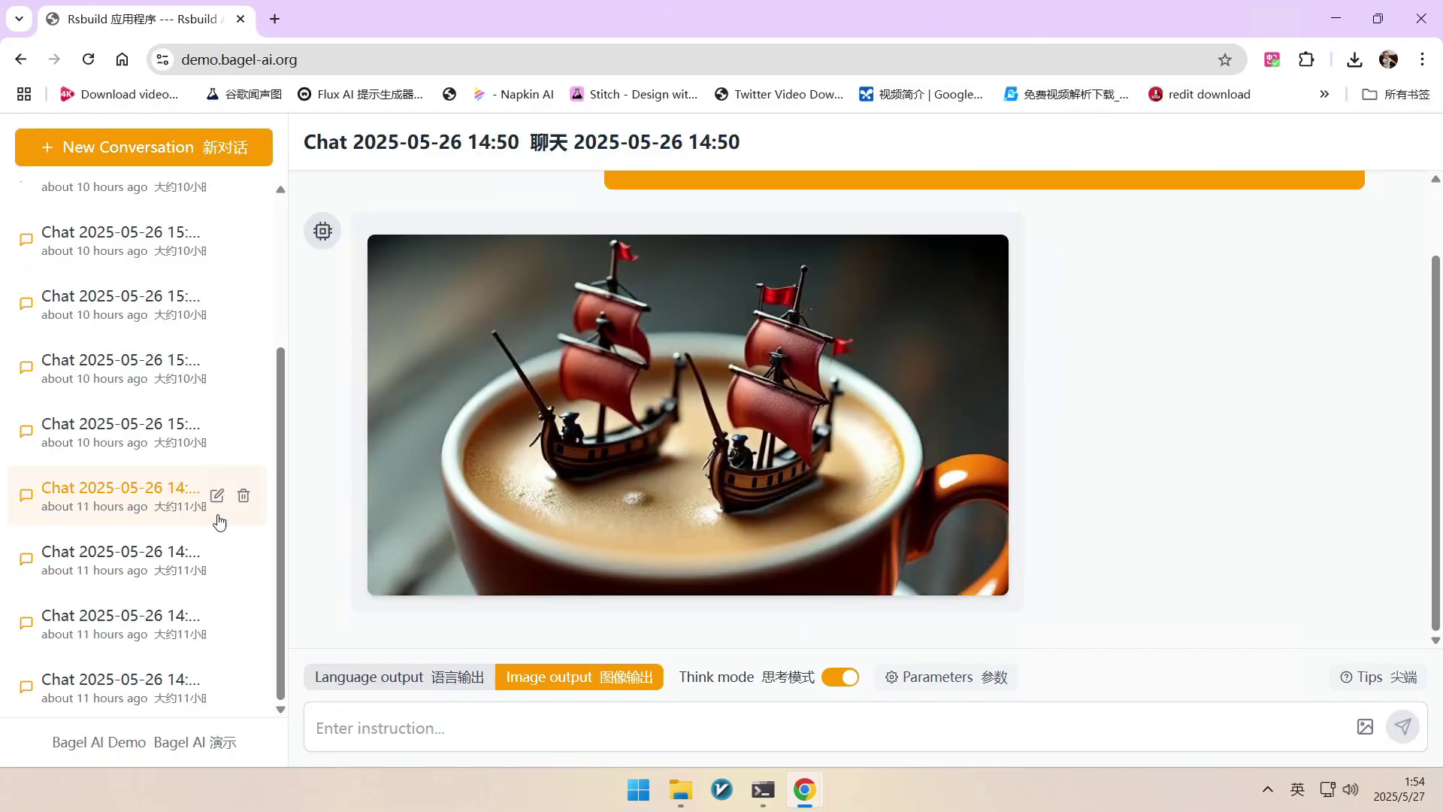
click(143, 436)
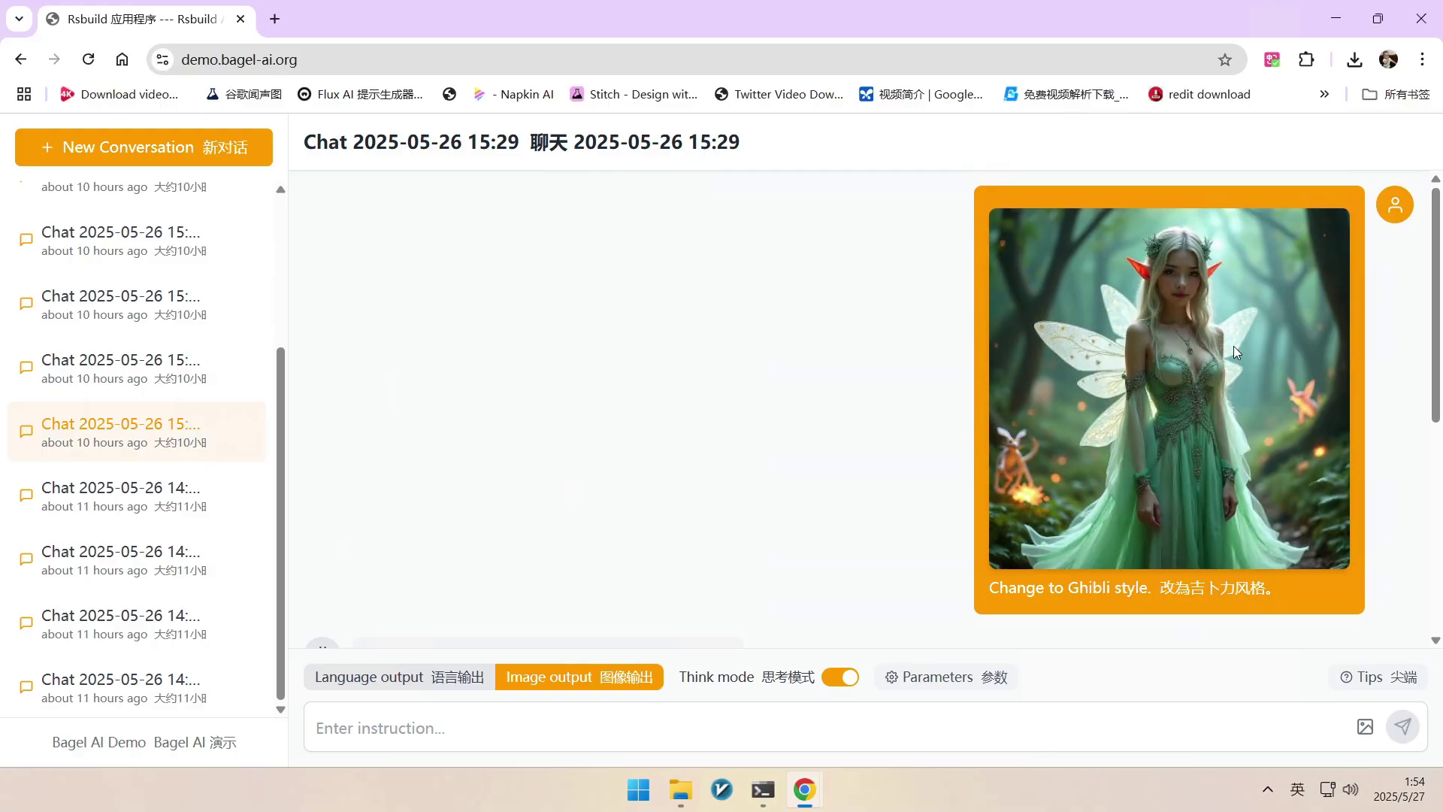
scroll(1234, 346, down, 4)
scroll(571, 467, down, 2)
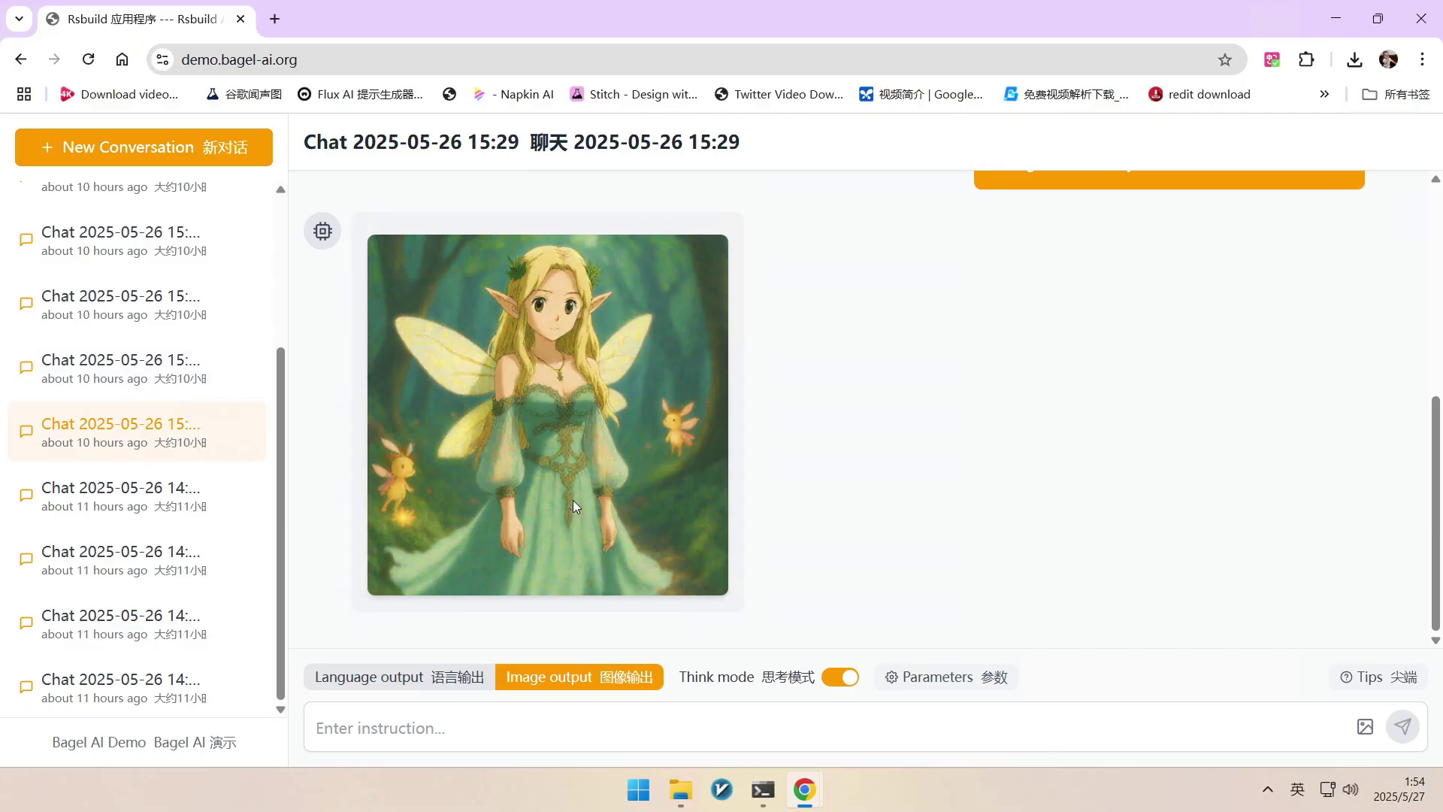
- Open the 15:34 conversation and compare the temple photo with the result of "Remove passers-by in the background"
click(158, 361)
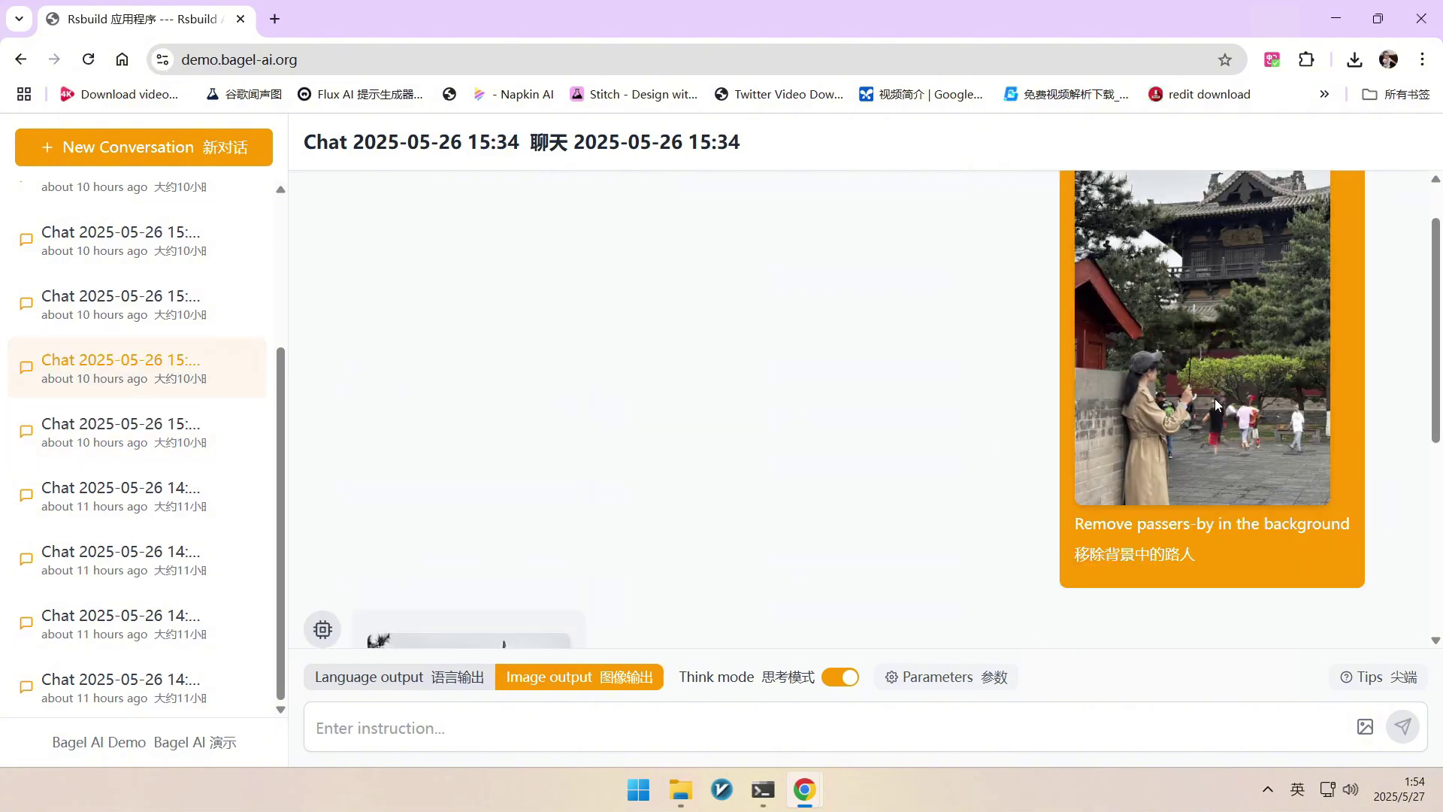
scroll(1181, 325, up, 1)
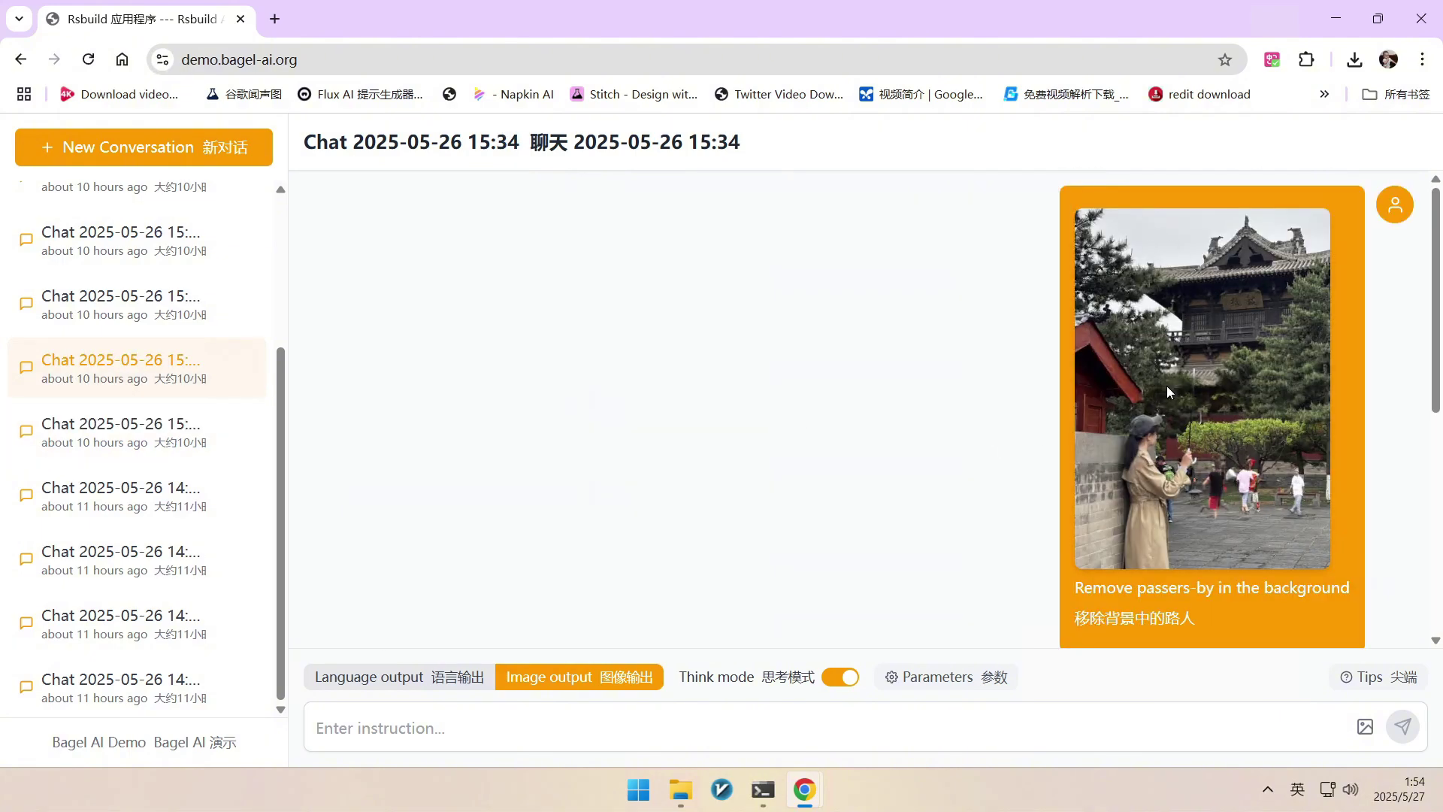
scroll(1195, 376, down, 1)
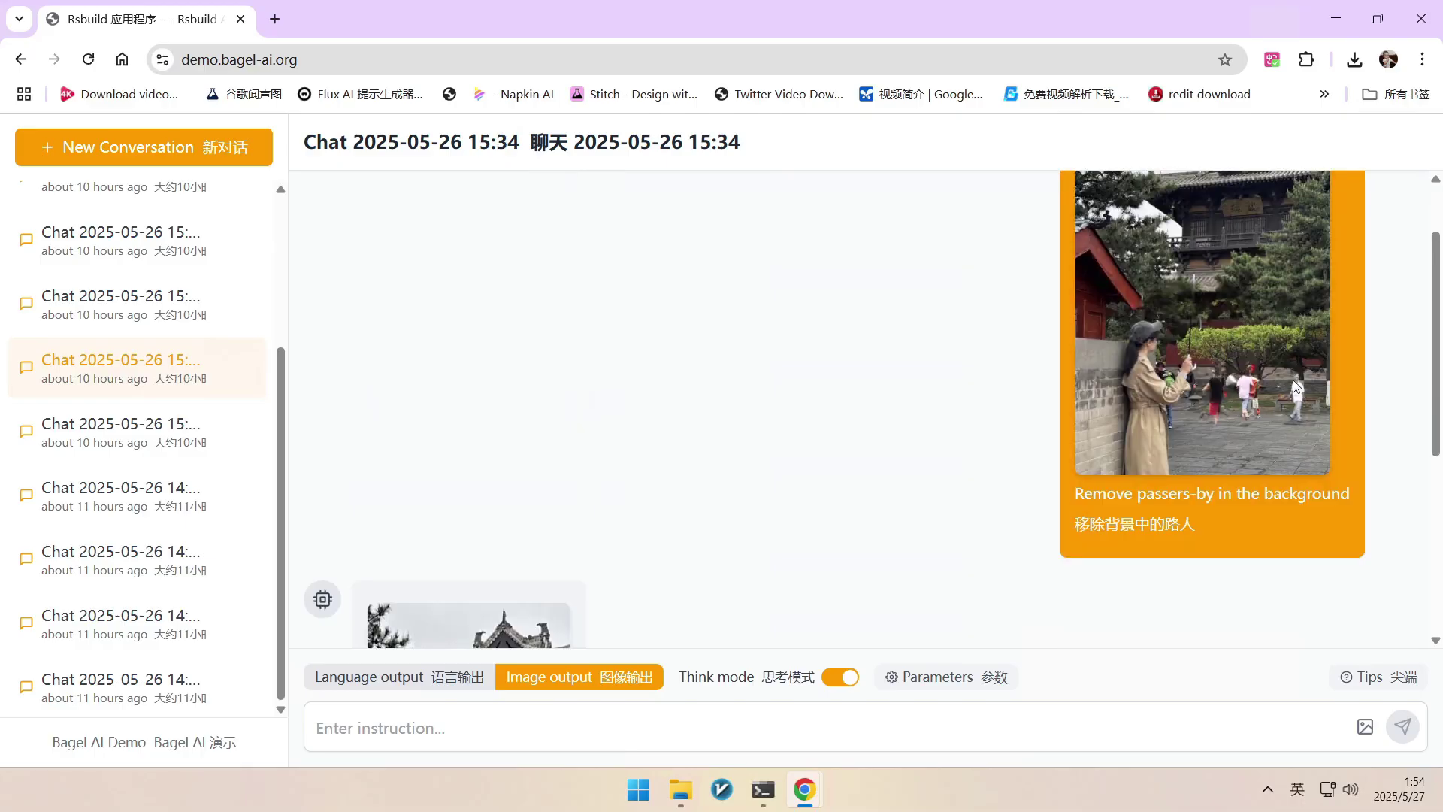
scroll(827, 381, down, 4)
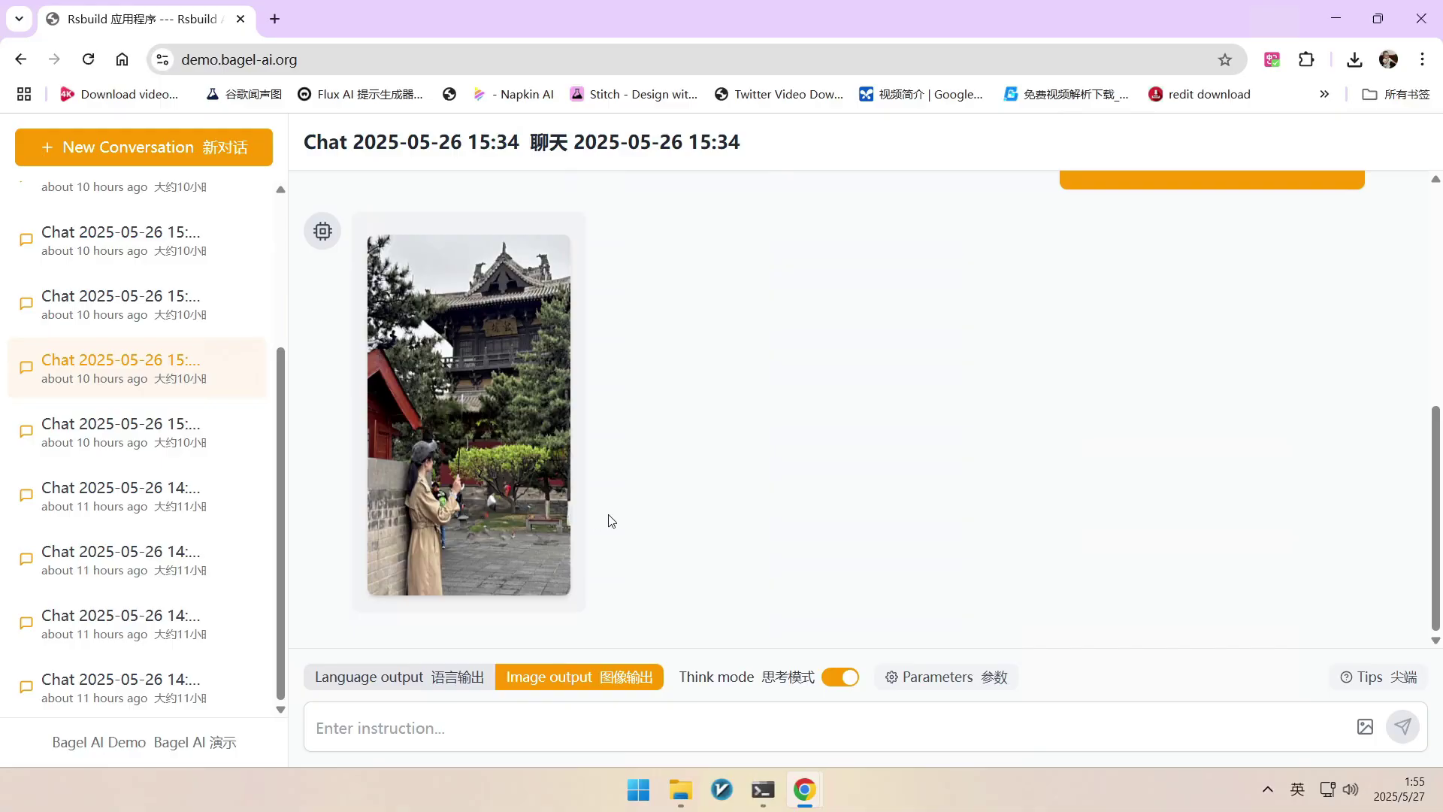
scroll(618, 519, up, 3)
scroll(572, 493, down, 3)
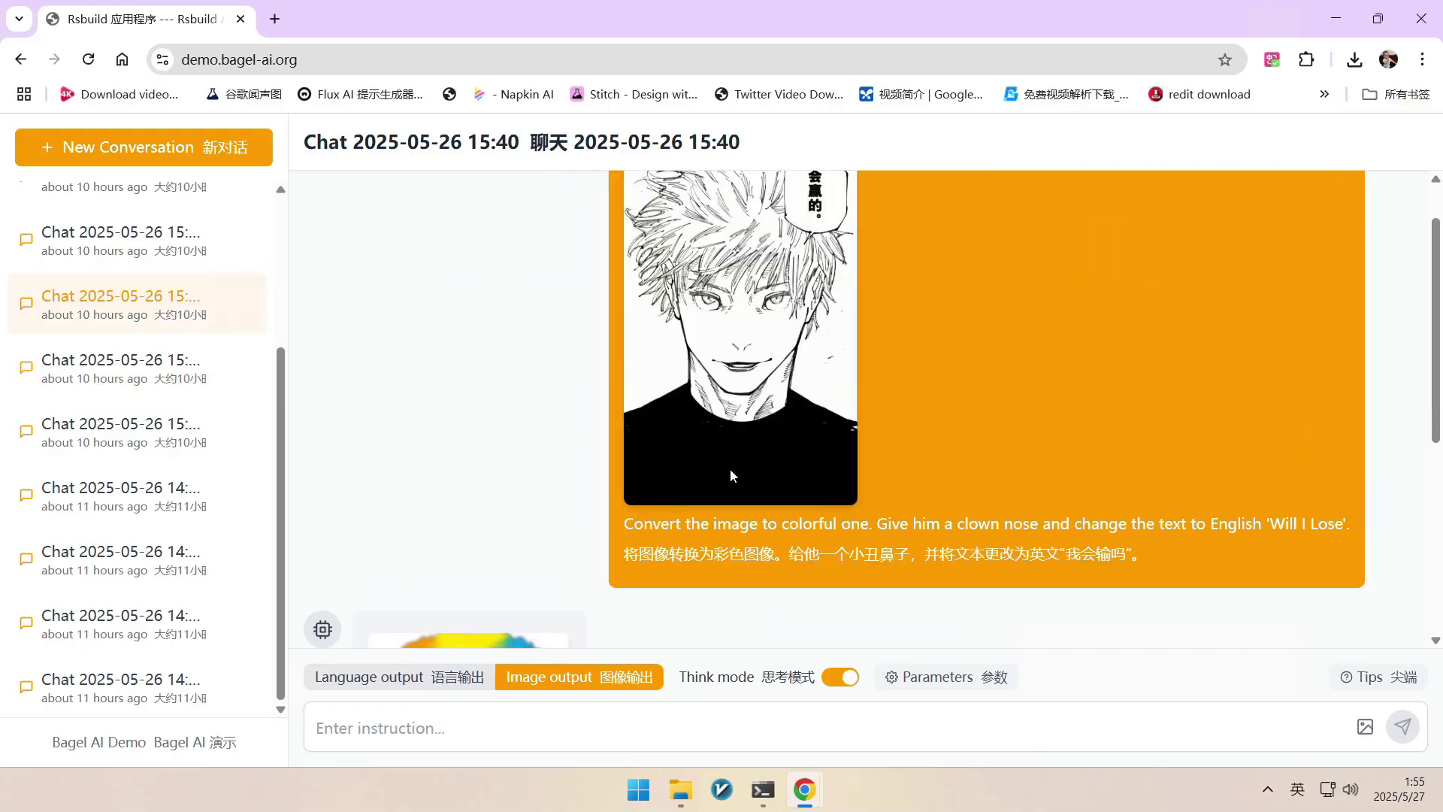
- Compare the black-and-white manga portrait with its colorized clown-nose "Will I Lose" edit in the 15:40 conversation
scroll(729, 470, up, 1)
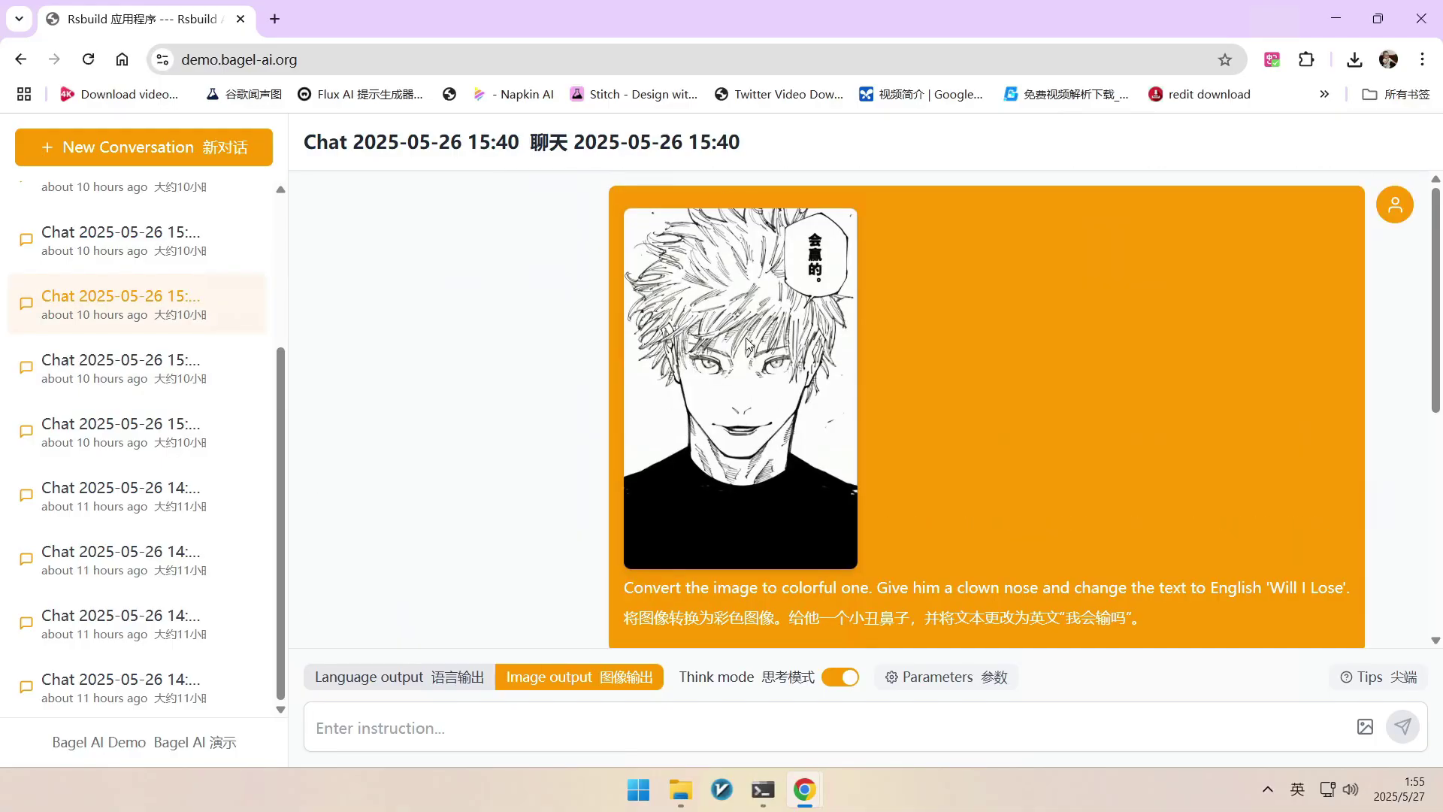
scroll(681, 346, down, 5)
scroll(481, 391, down, 2)
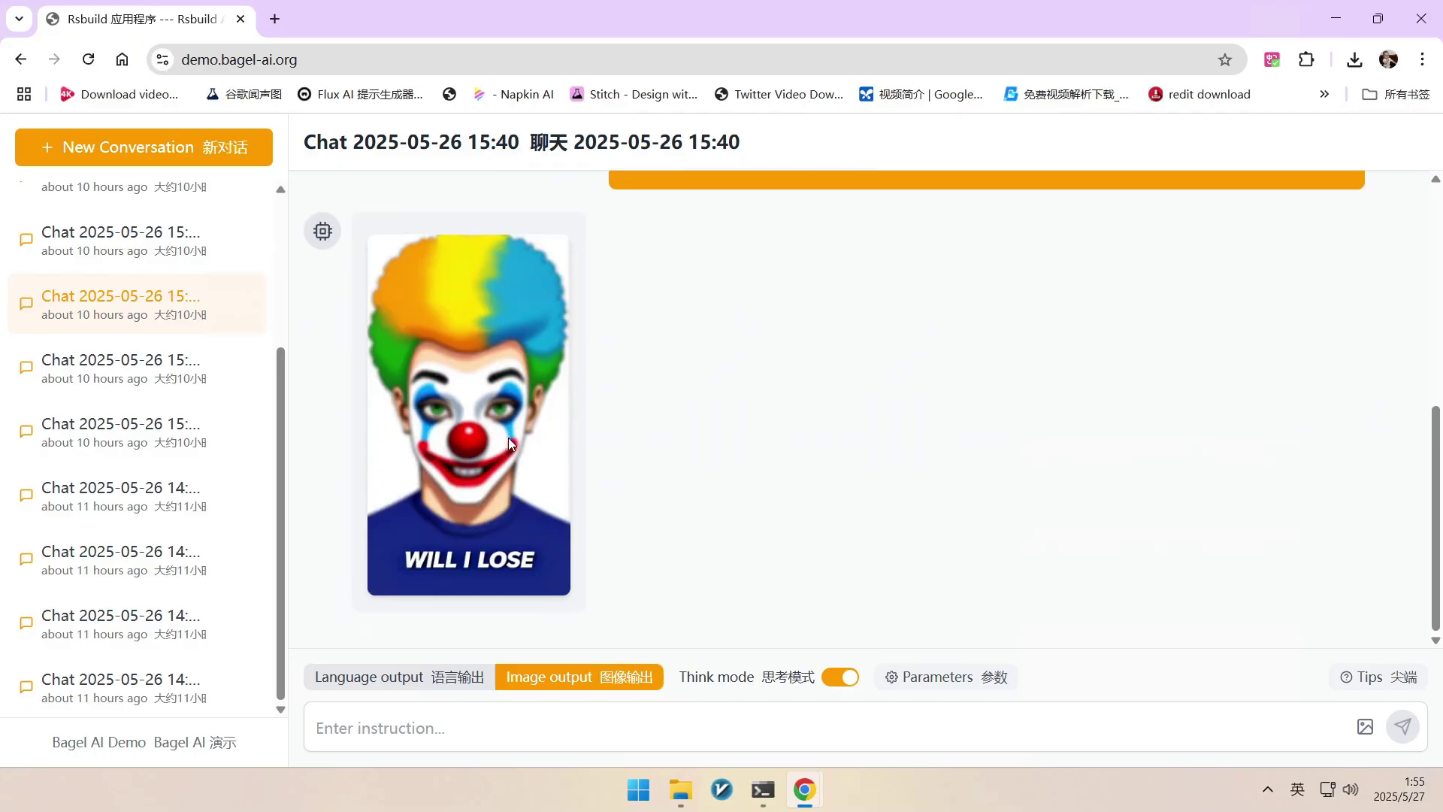
scroll(624, 375, up, 6)
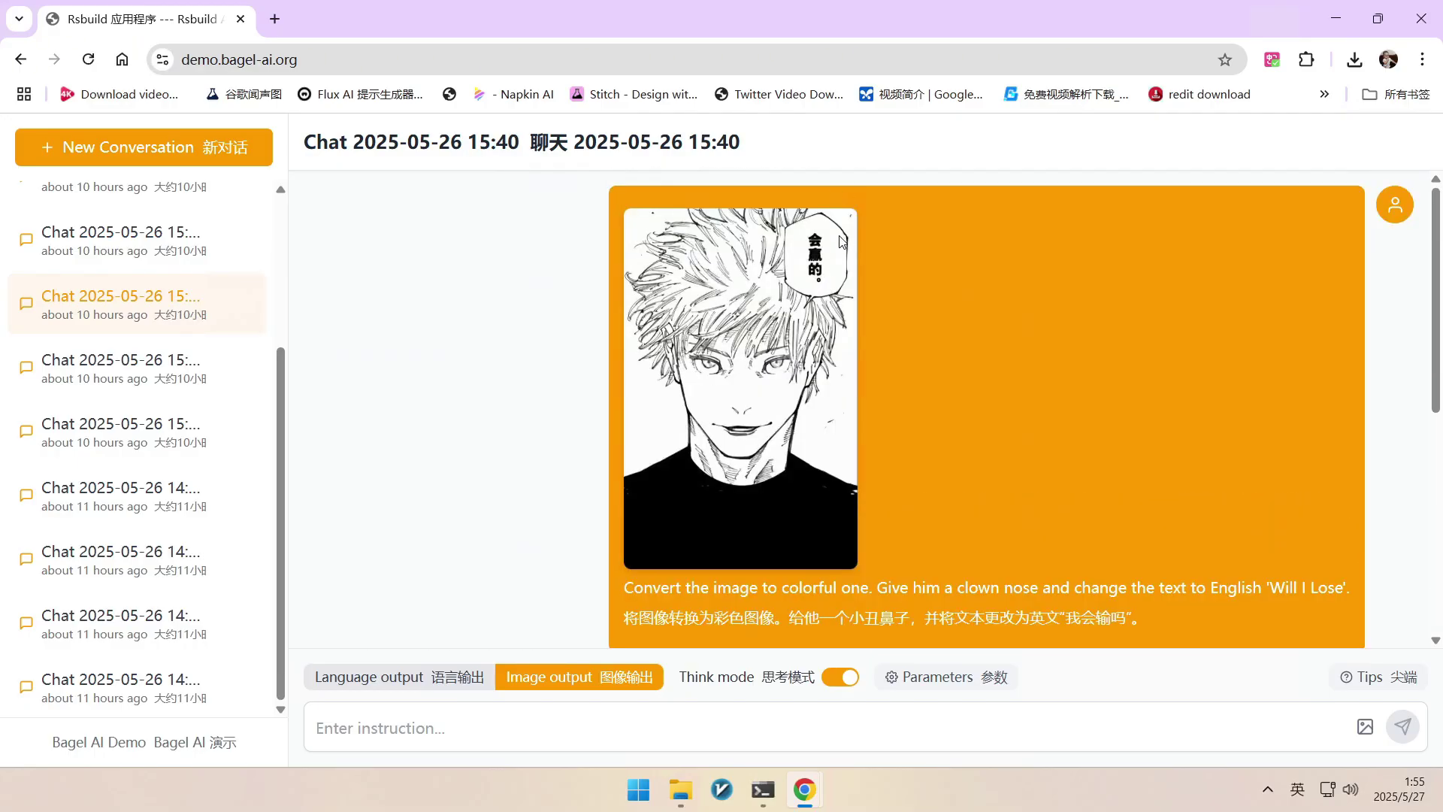
scroll(671, 429, down, 6)
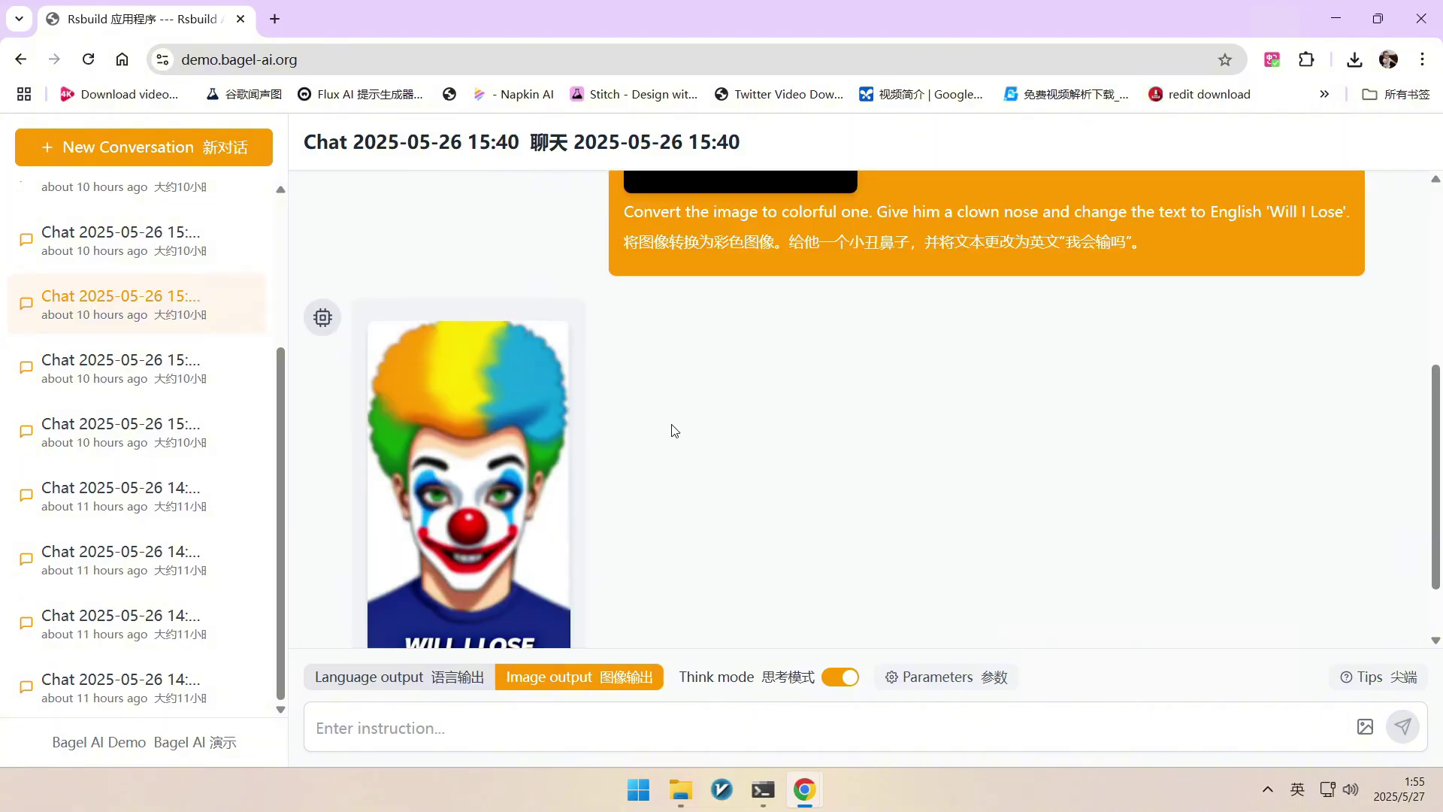
scroll(657, 493, up, 4)
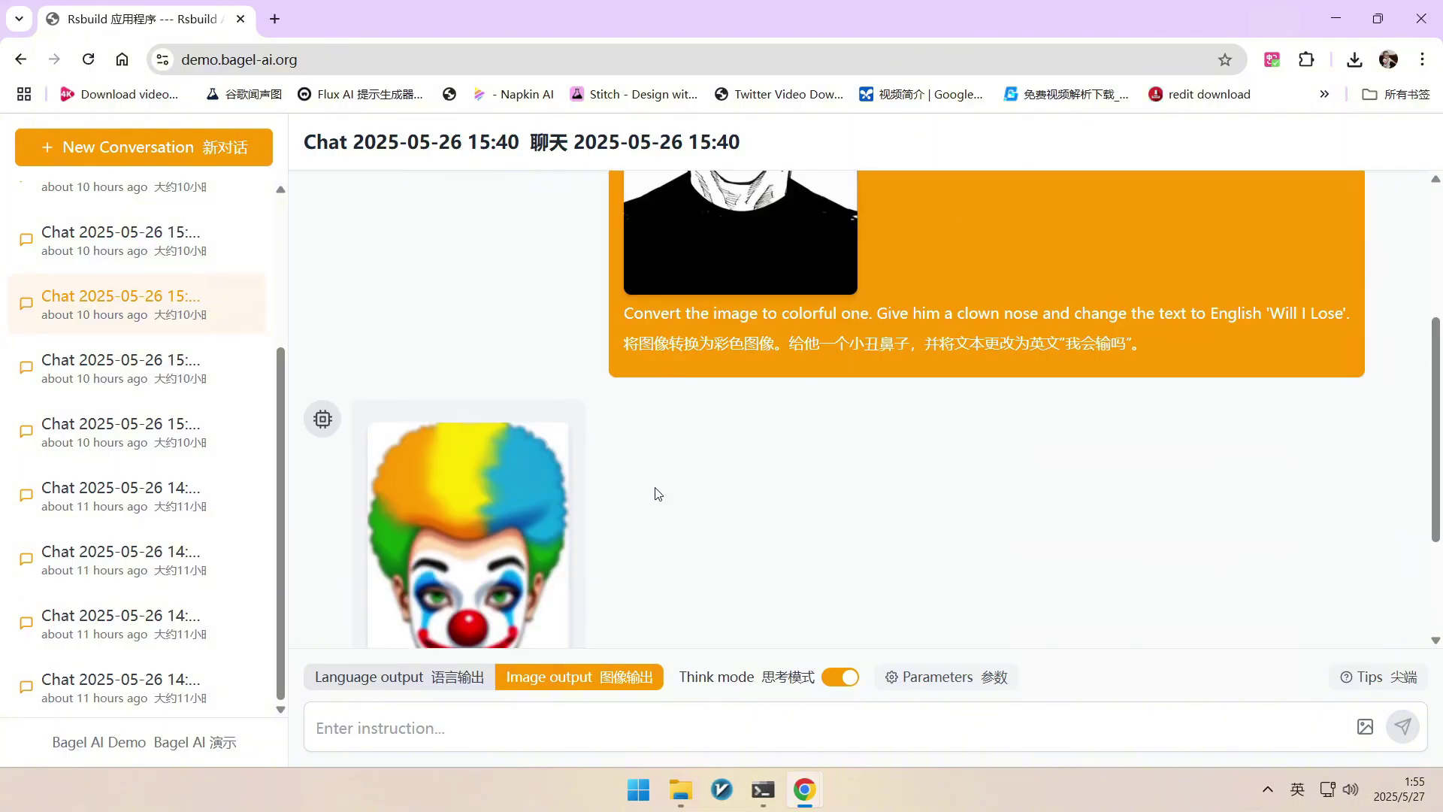
- View the clown-nose result, then open the 15:44 conversation and compare the necklace photo with its worn-necklace image
scroll(714, 462, down, 4)
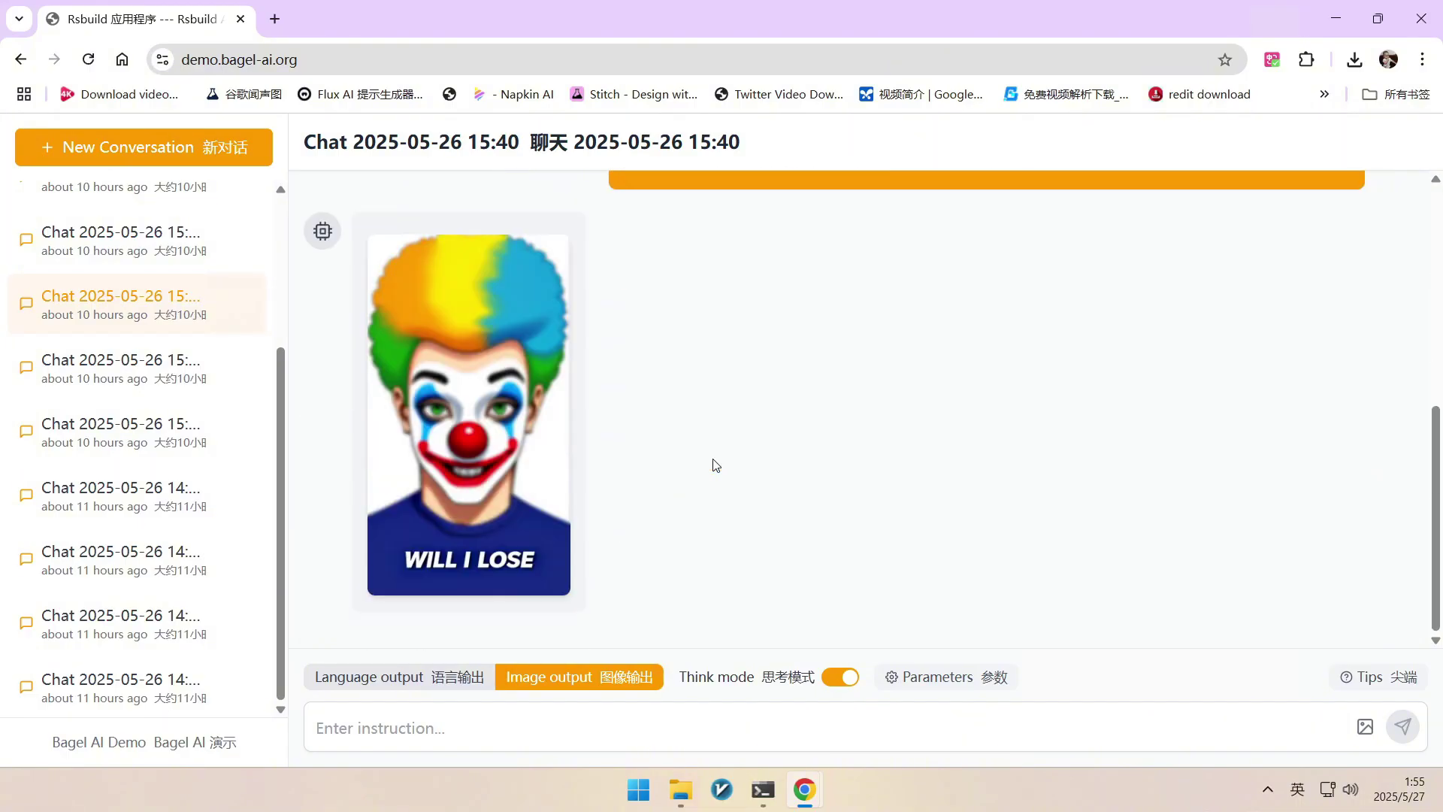
scroll(857, 390, up, 3)
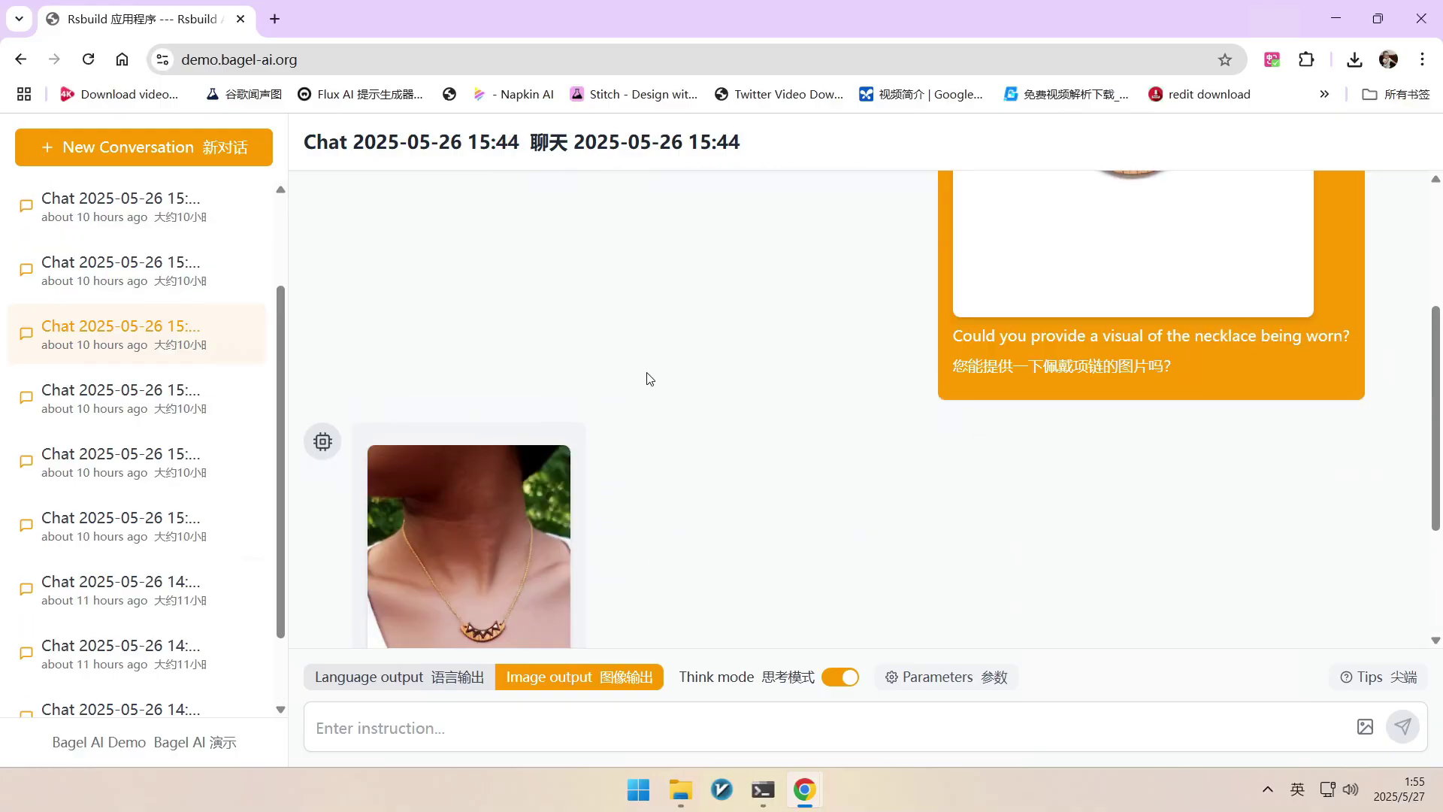
scroll(648, 378, up, 3)
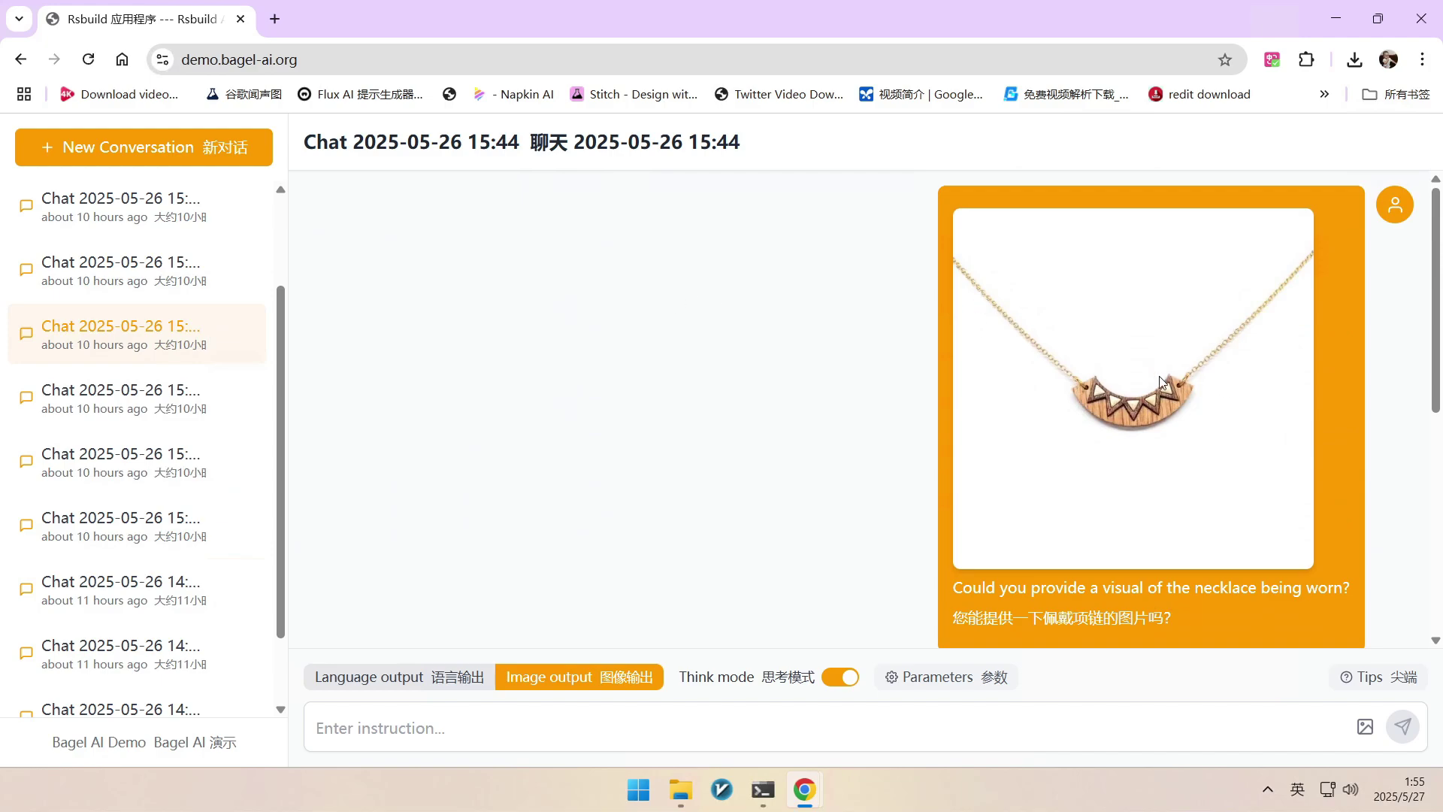
scroll(950, 390, down, 1)
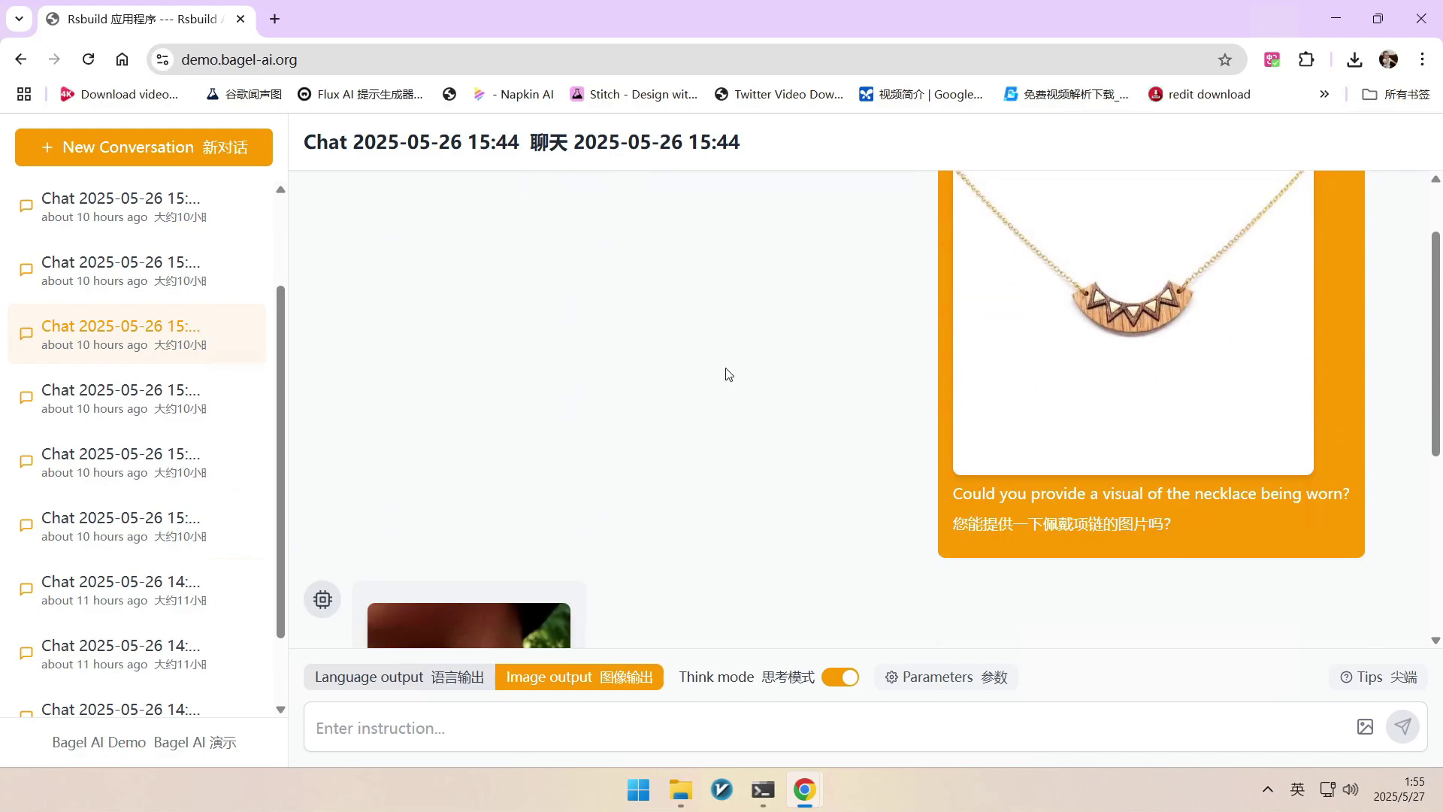
scroll(726, 374, down, 4)
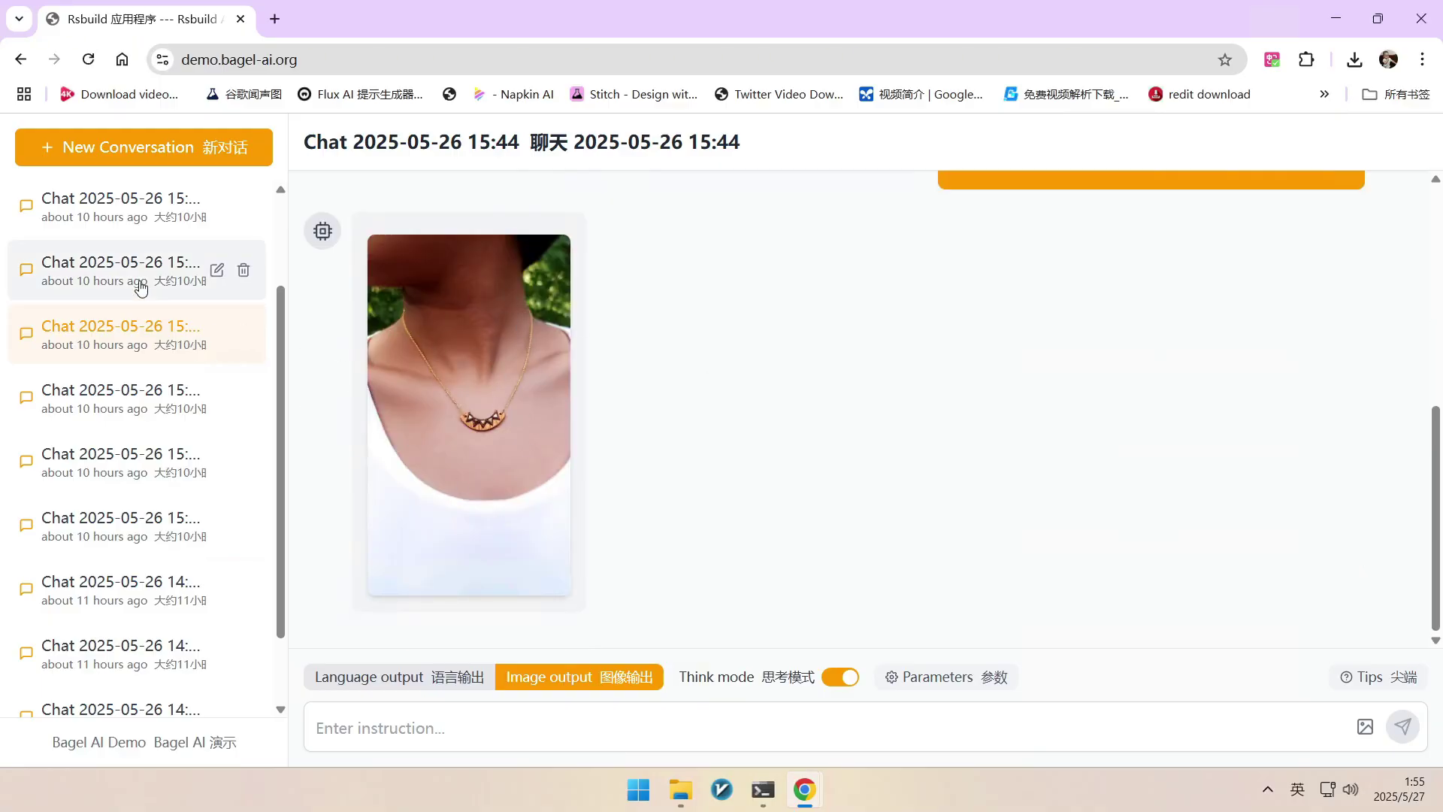
- Open the 15:48 conversation and examine the prompt "A car made of small cars.", its thinking text and the generated image
click(184, 282)
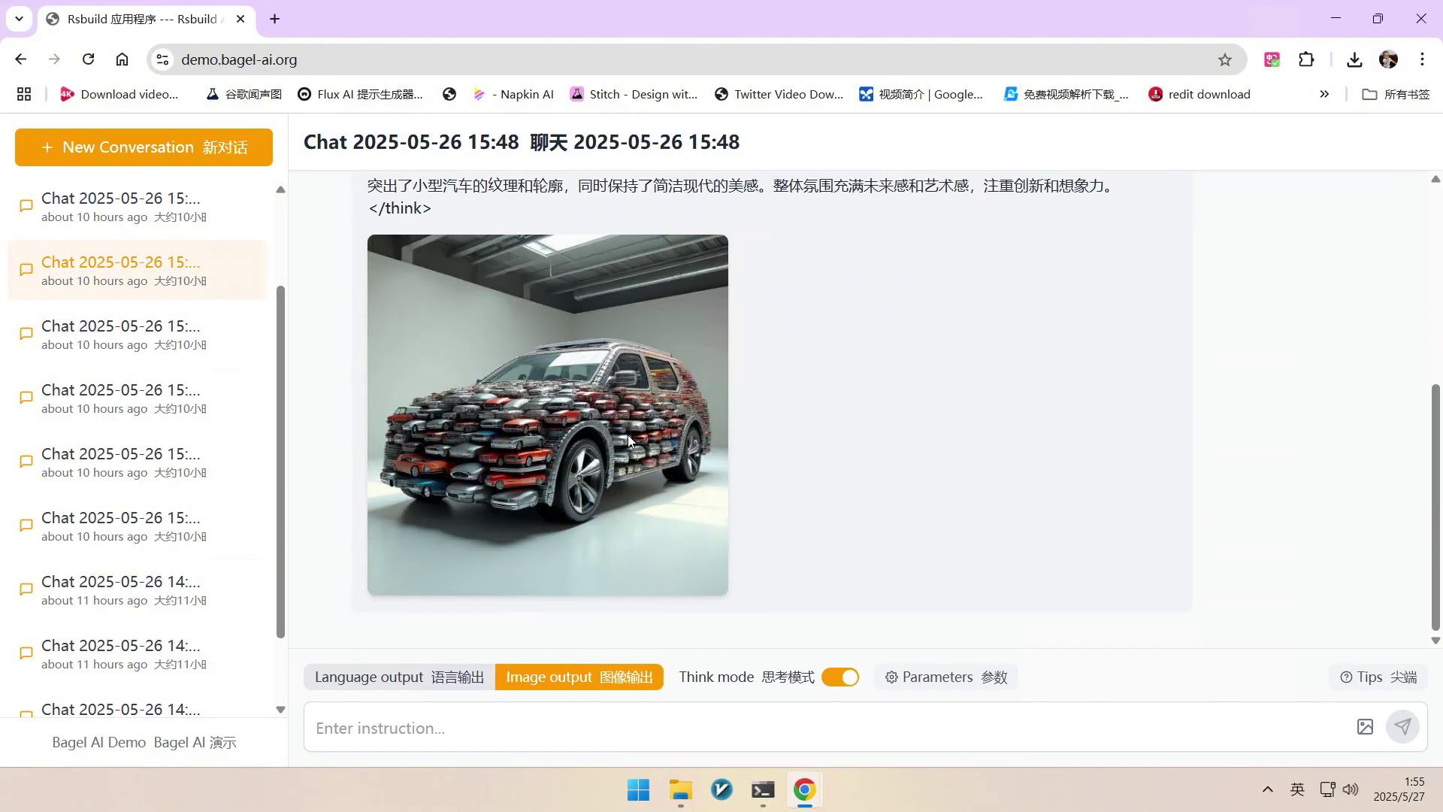
scroll(629, 435, up, 5)
scroll(675, 395, down, 3)
scroll(675, 395, up, 2)
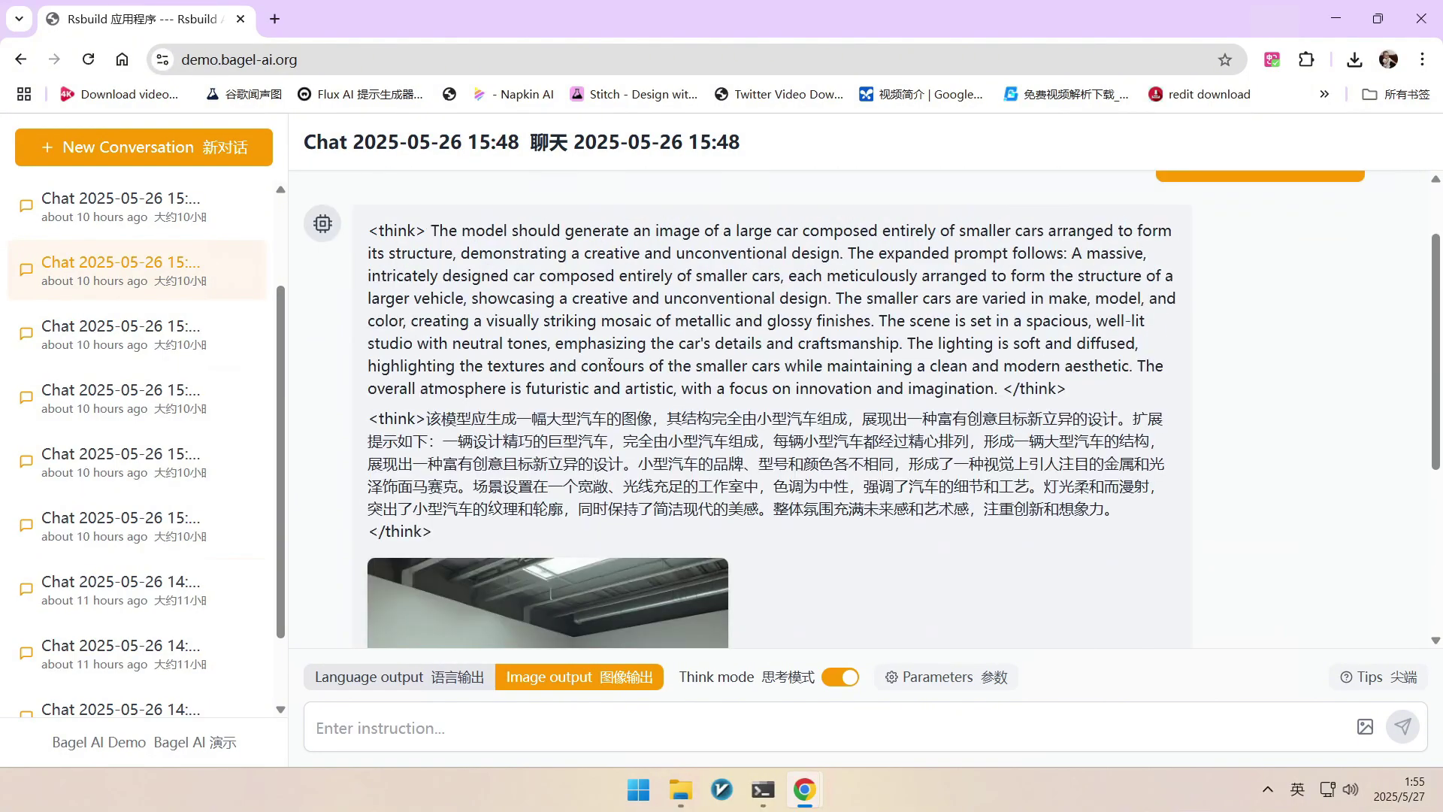
scroll(609, 365, down, 1)
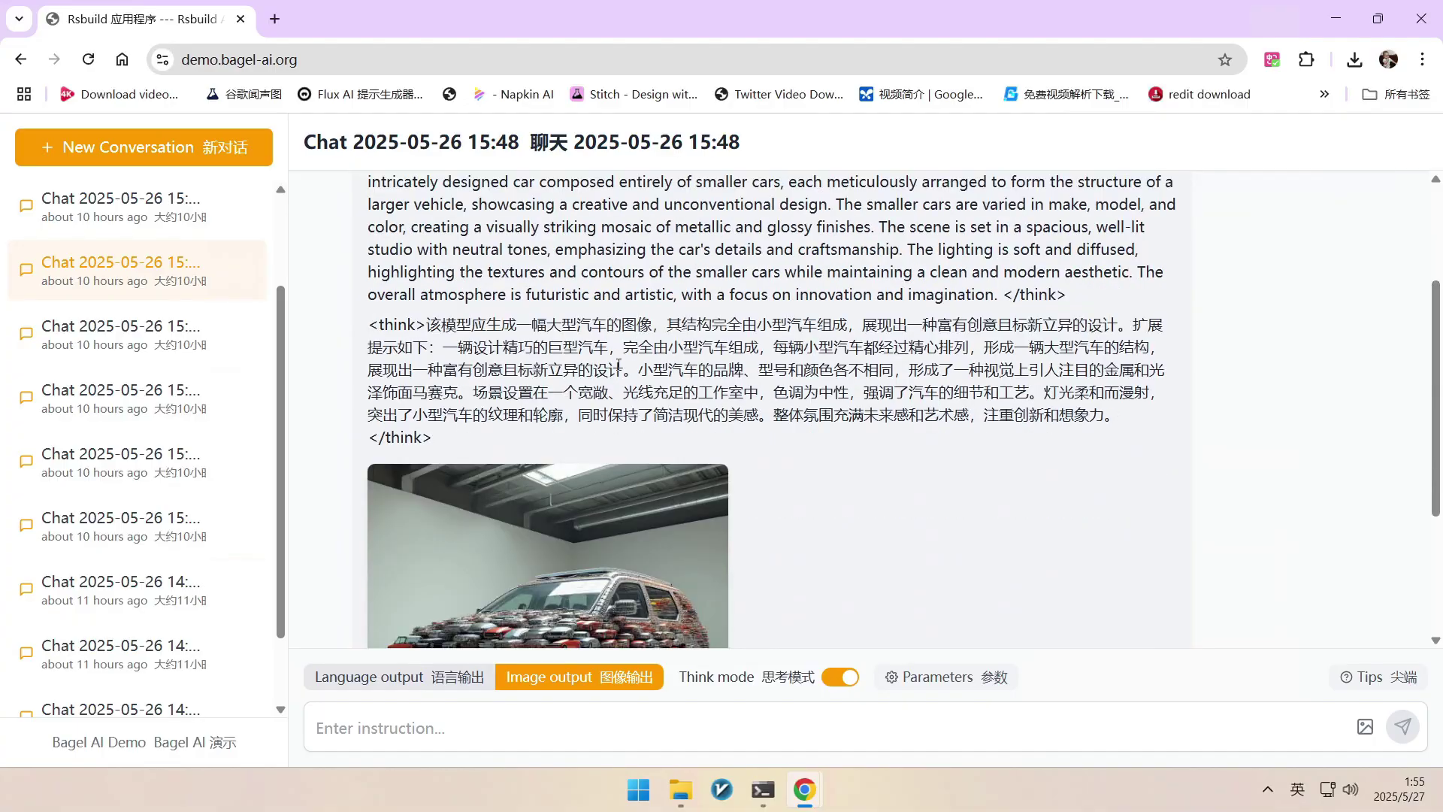
scroll(618, 366, down, 2)
scroll(514, 452, up, 4)
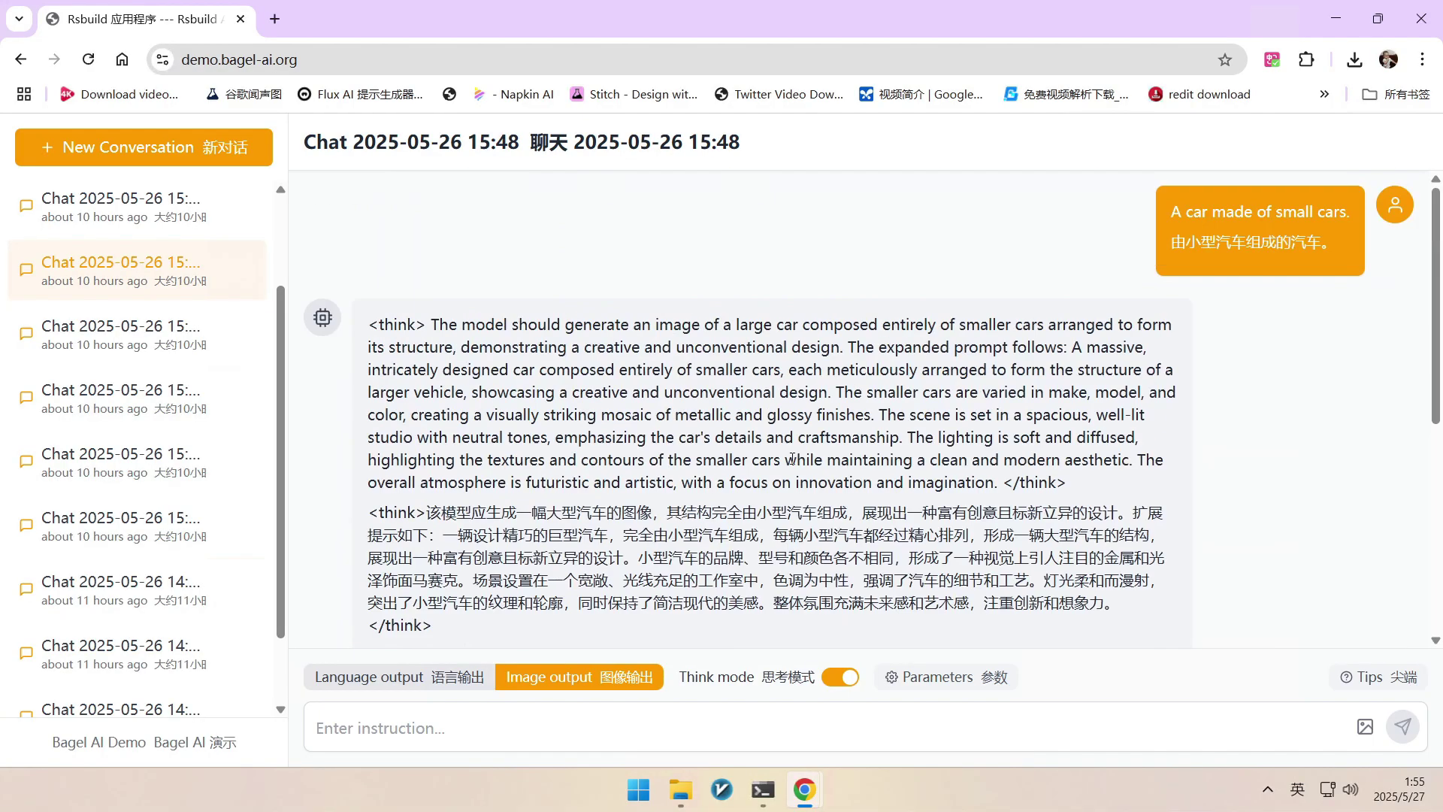
drag(1184, 213, 1320, 213)
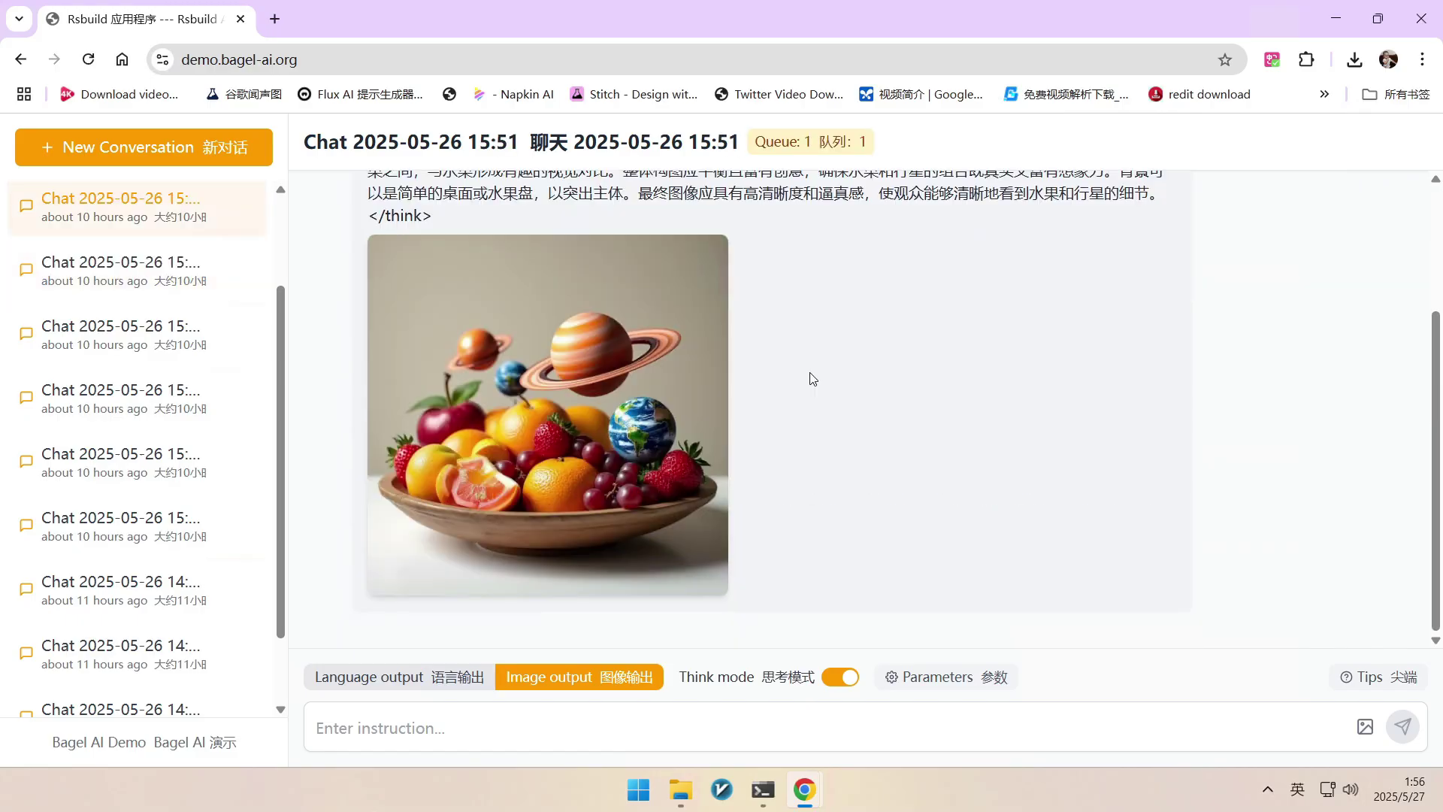
- In the 15:51 conversation, compare the Chinese prompt for a fruit bowl mixed with miniature planets with its thinking text and image
scroll(814, 378, up, 2)
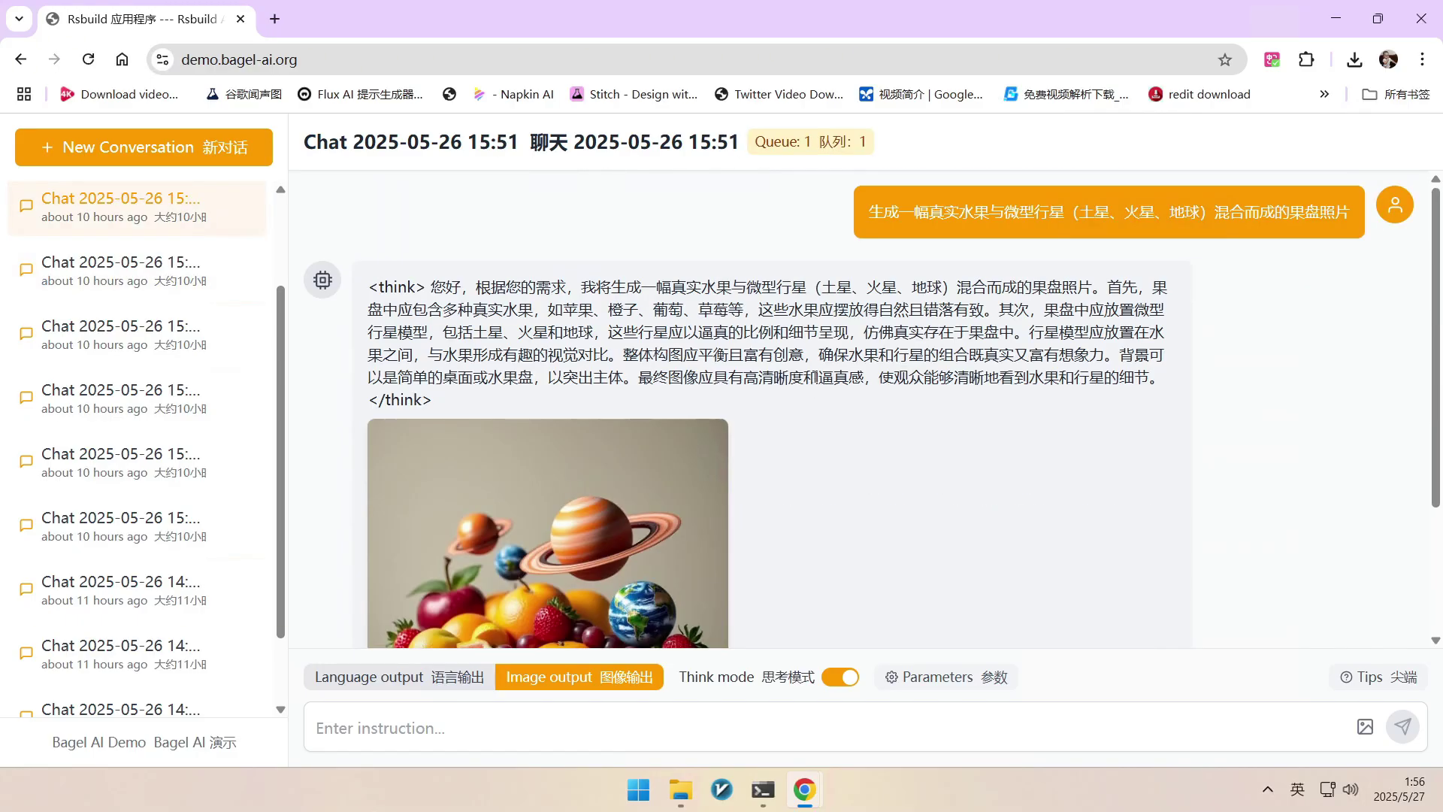
scroll(915, 328, down, 1)
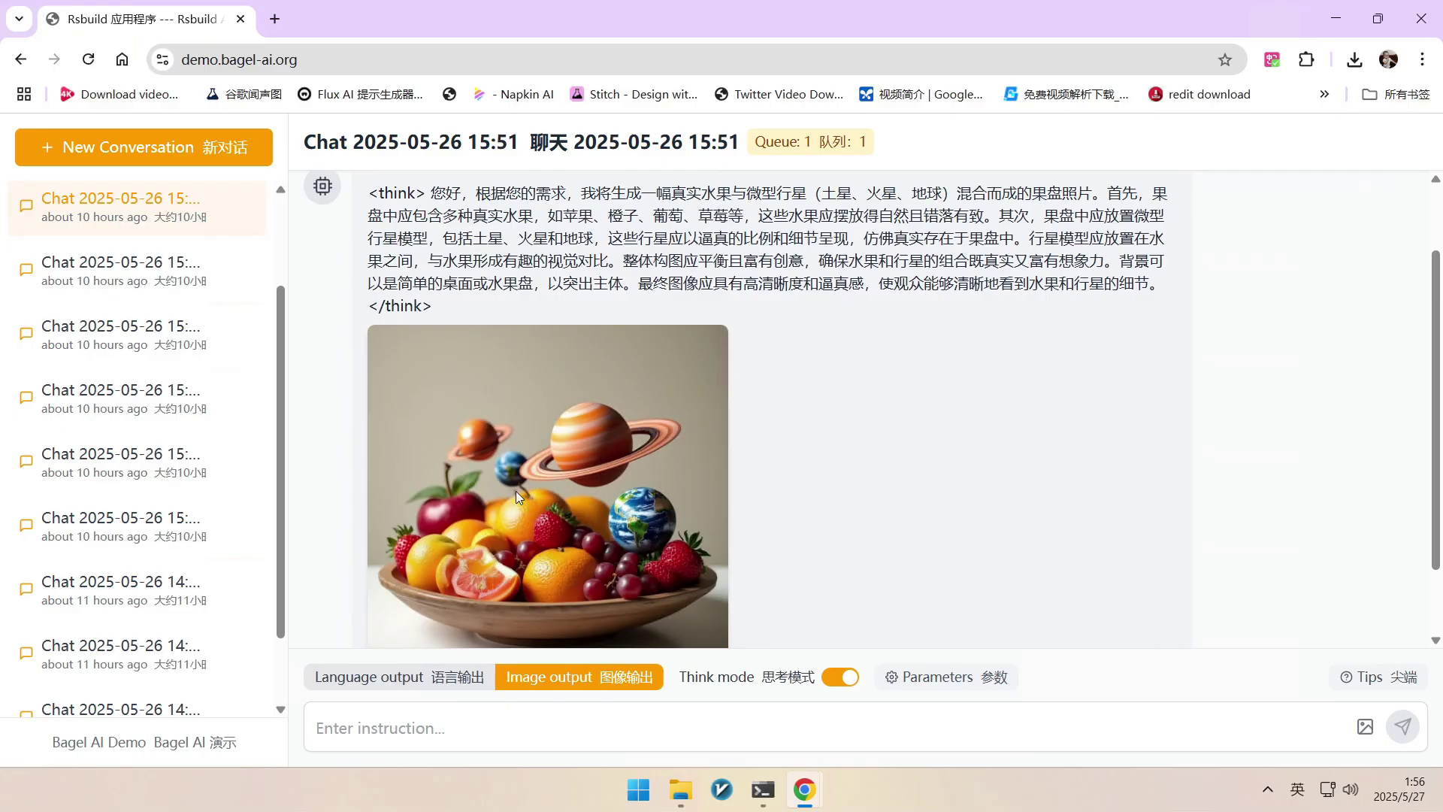
scroll(760, 469, down, 1)
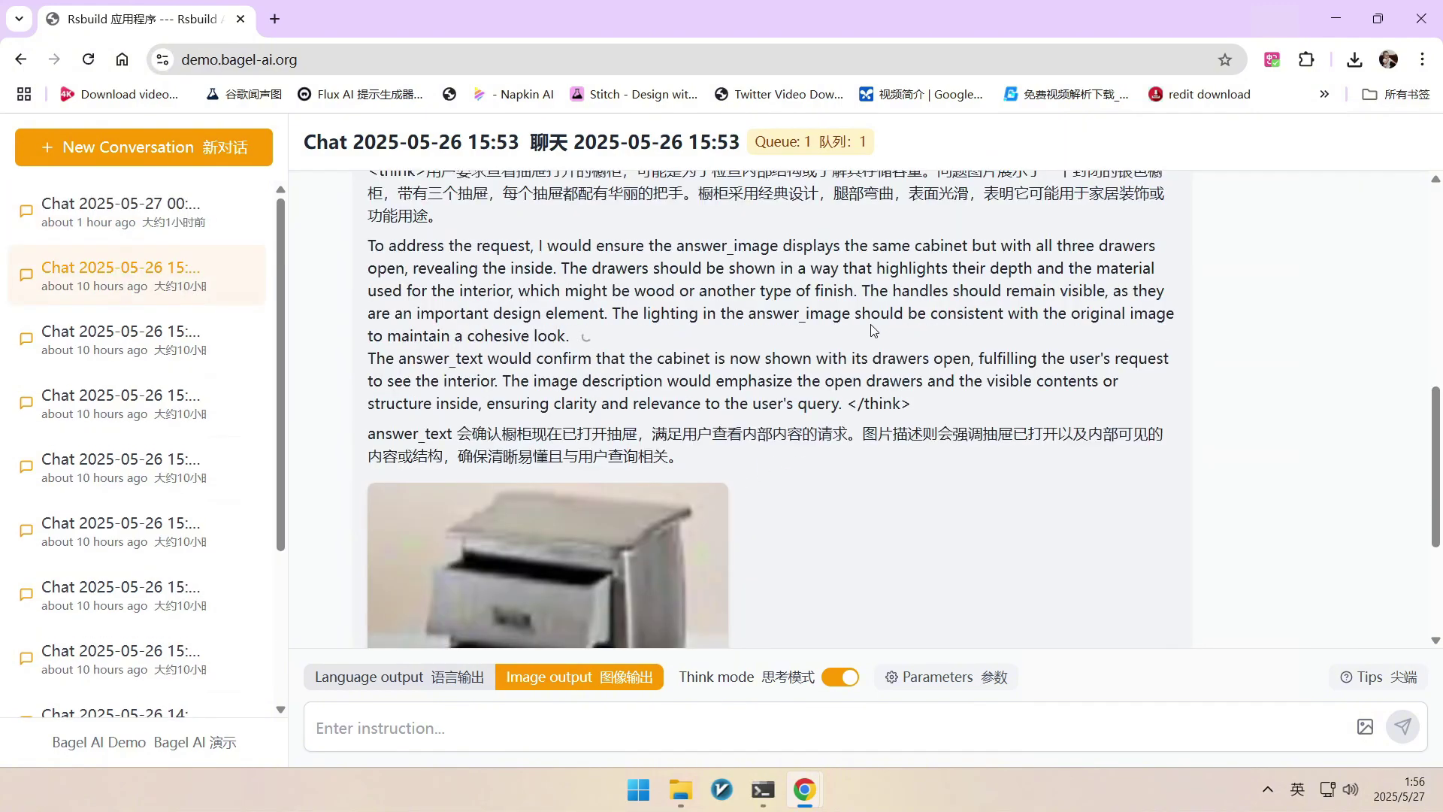
- In the 15:53 conversation, compare the closed silver cabinet photo with the edited image requested to show its drawers open
scroll(871, 326, up, 5)
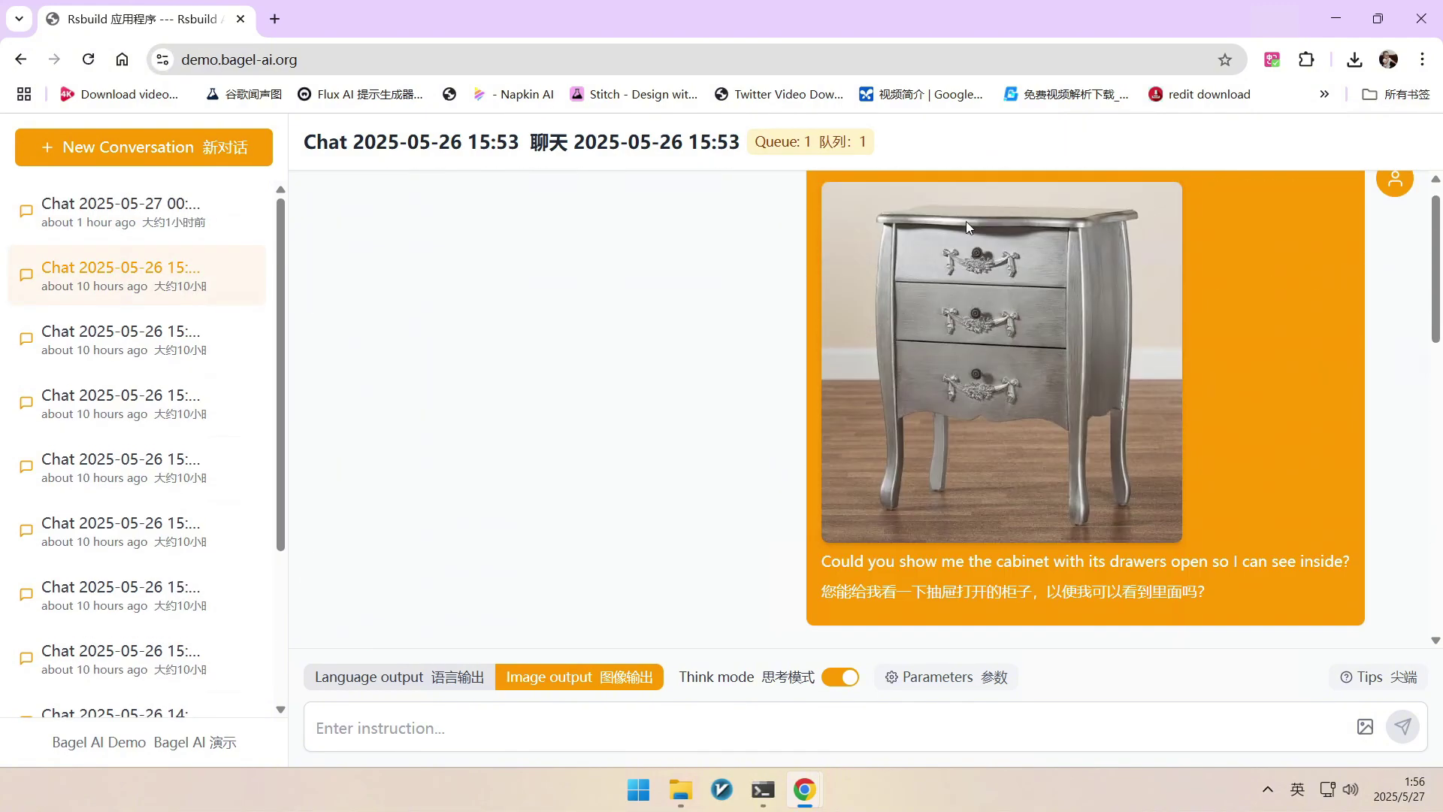
scroll(997, 331, down, 1)
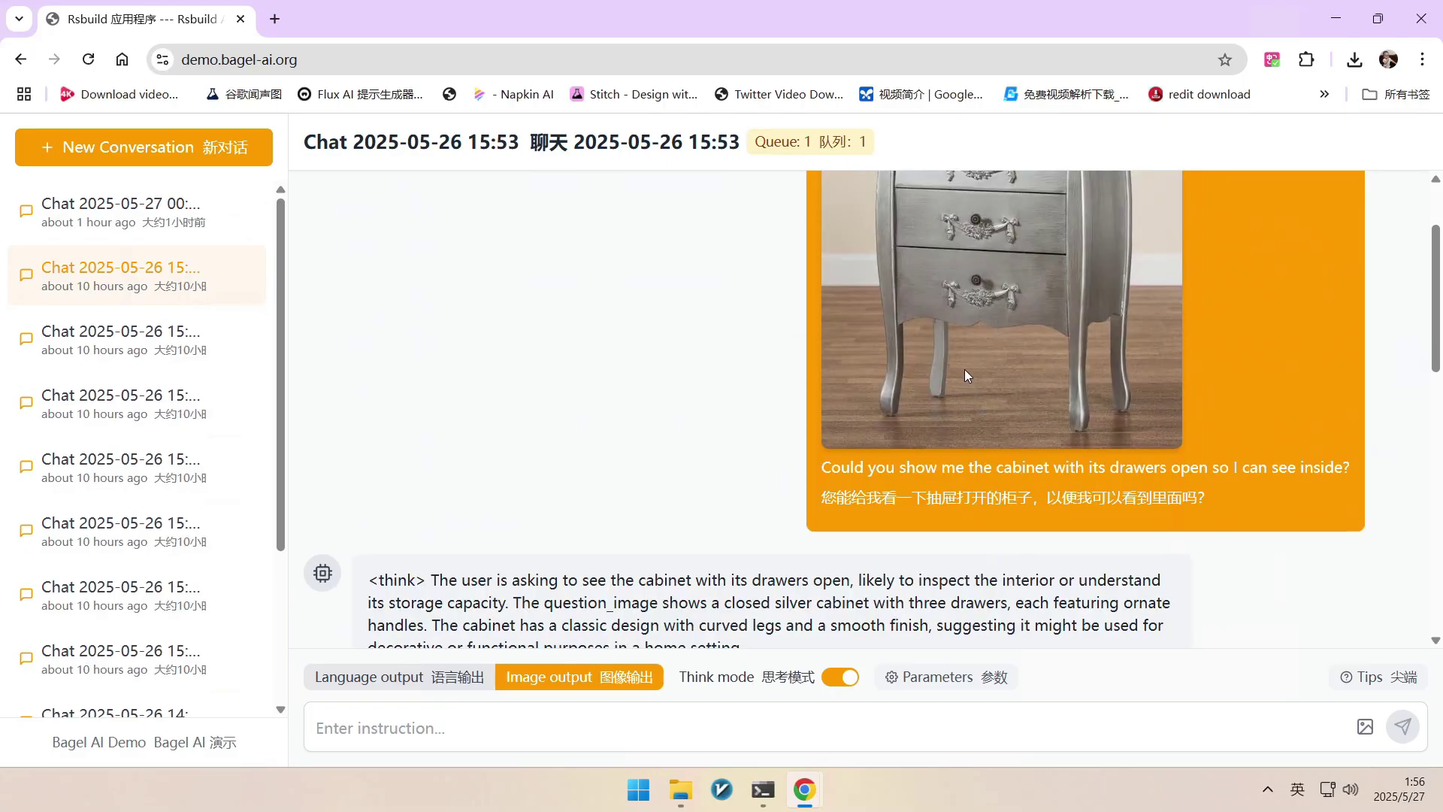
scroll(974, 363, down, 10)
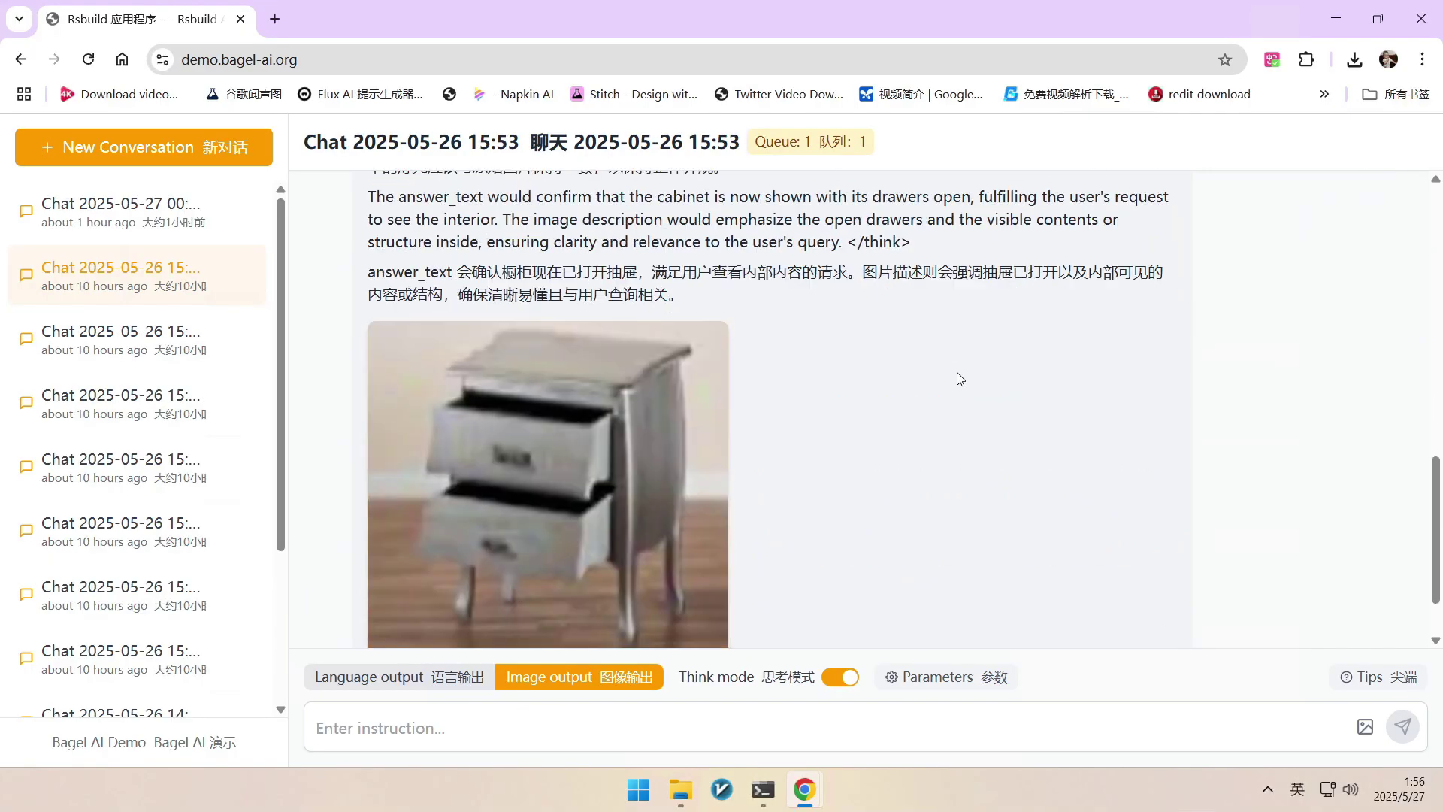
scroll(612, 446, down, 1)
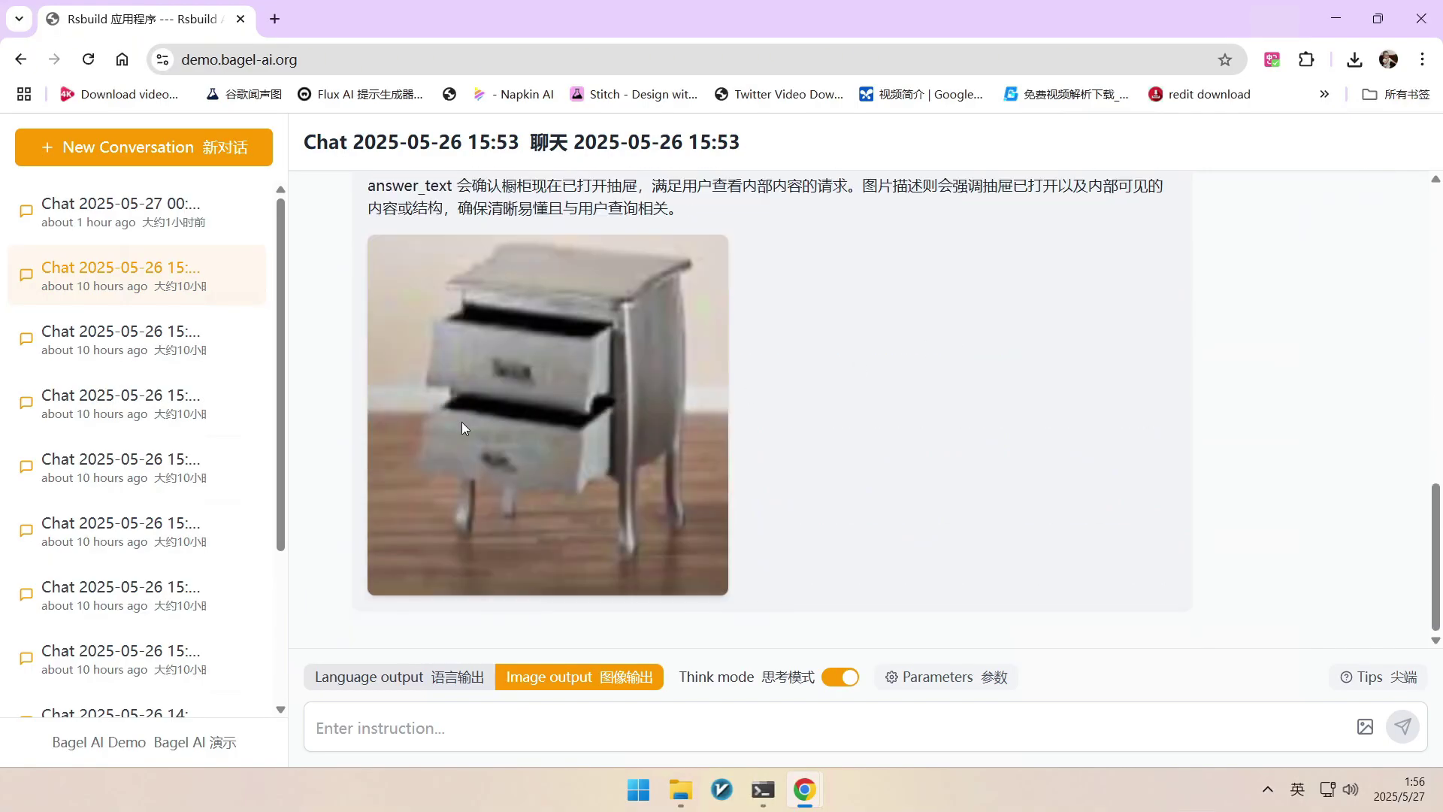
scroll(770, 422, up, 10)
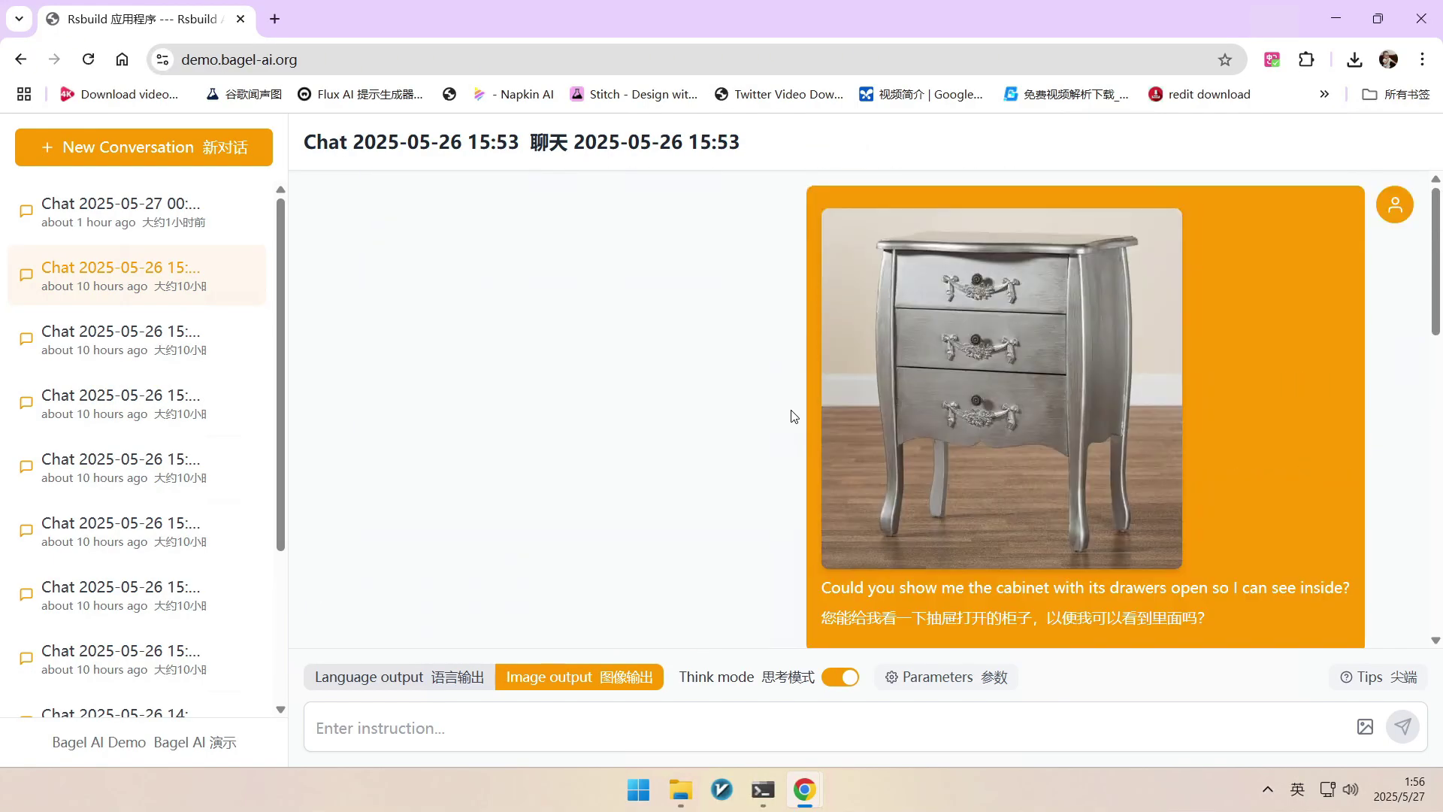
scroll(904, 408, down, 10)
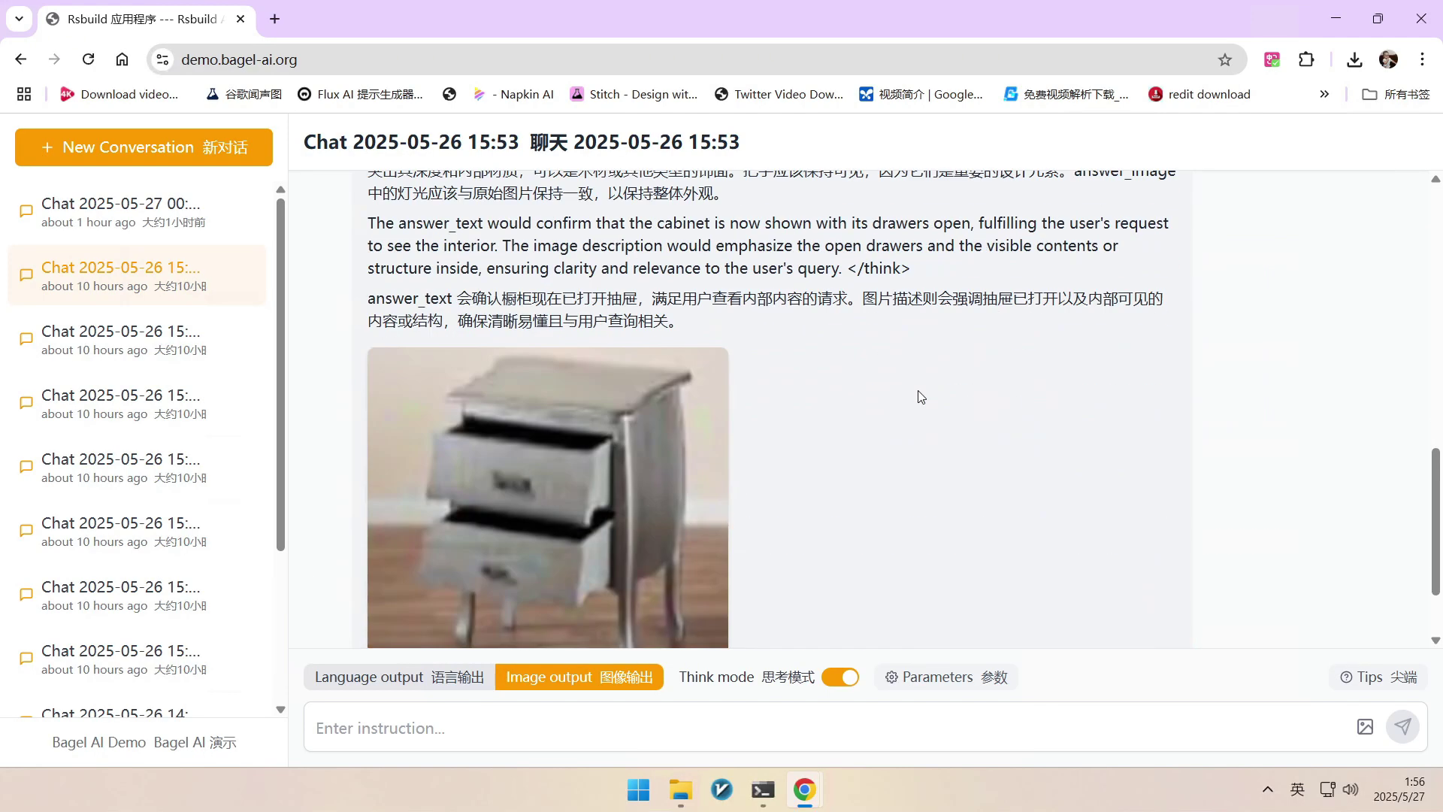